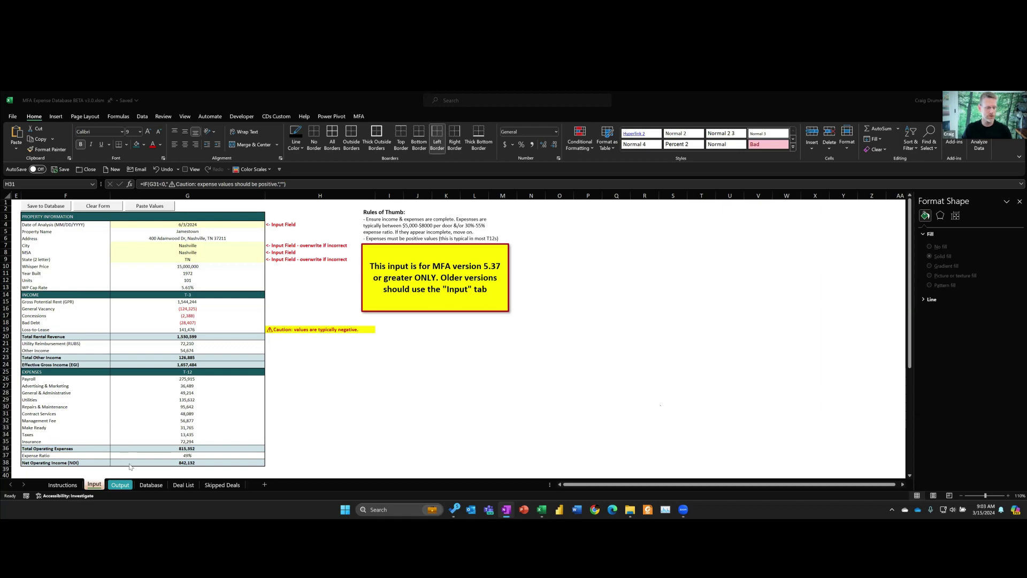
# - Look over the Database sheet, and bring up the Output pivot report to view its property columns
pyautogui.click(150, 487)
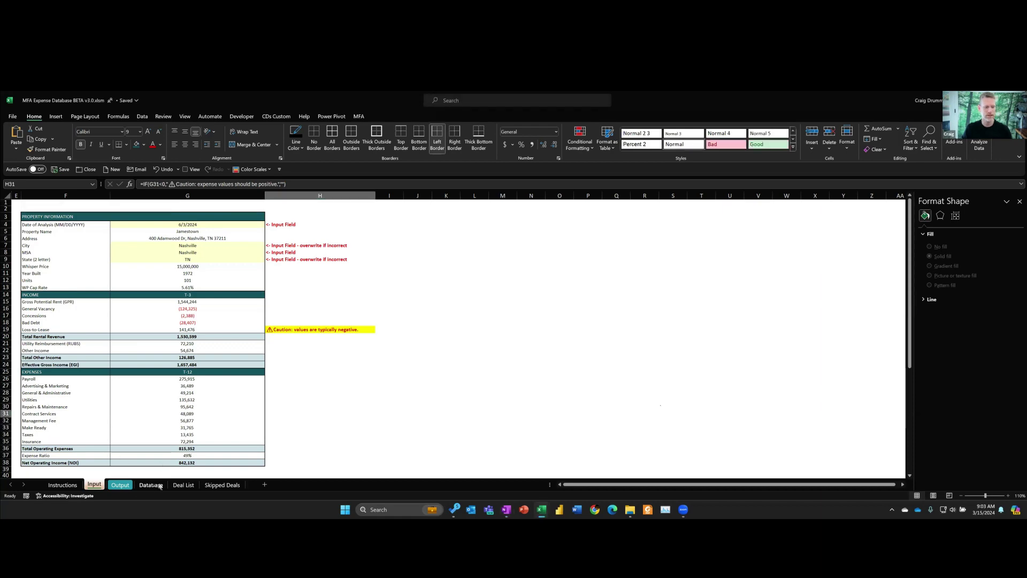
pyautogui.click(158, 485)
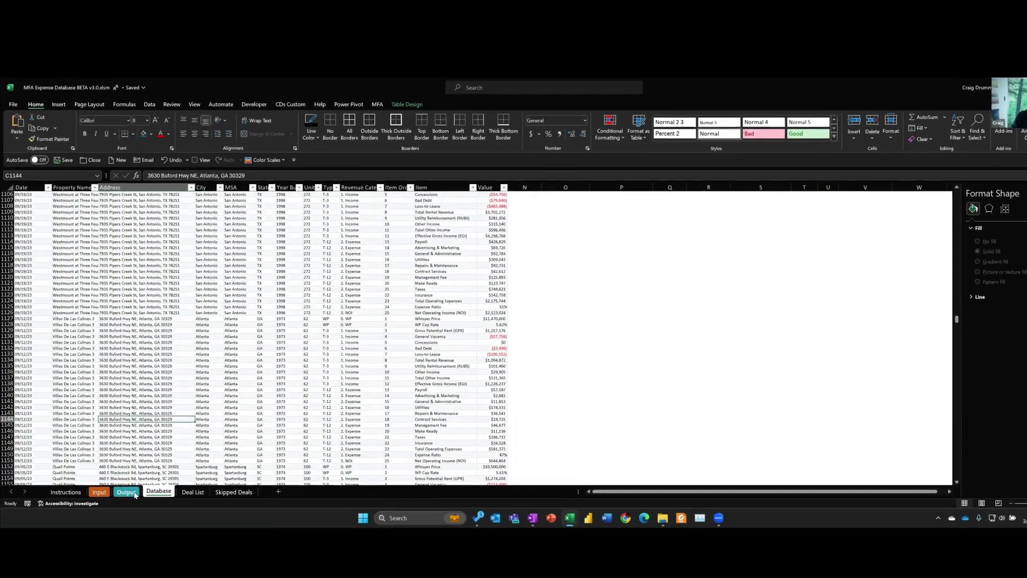
pyautogui.click(135, 493)
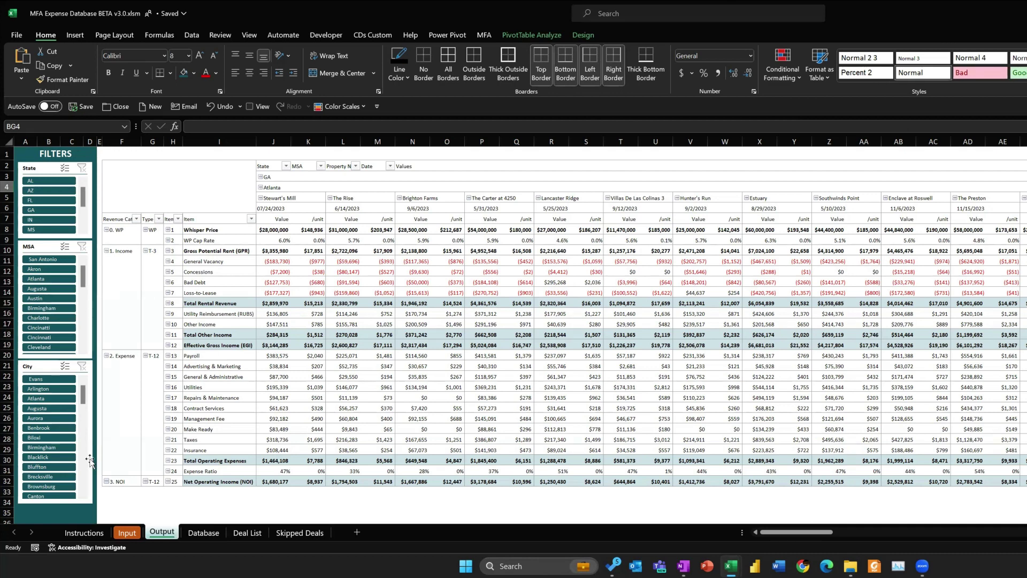
pyautogui.moveTo(294, 230)
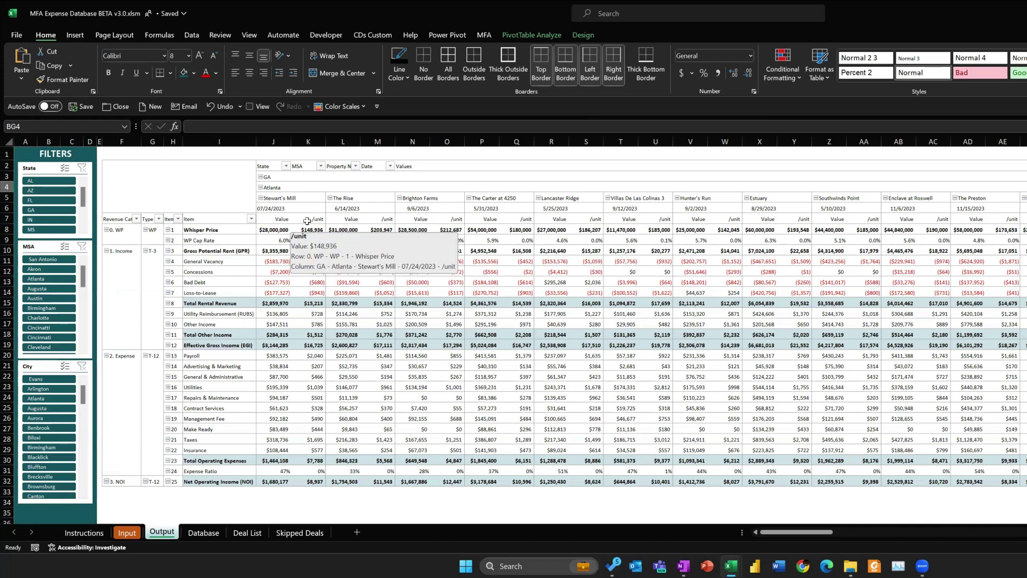
pyautogui.moveTo(329, 251)
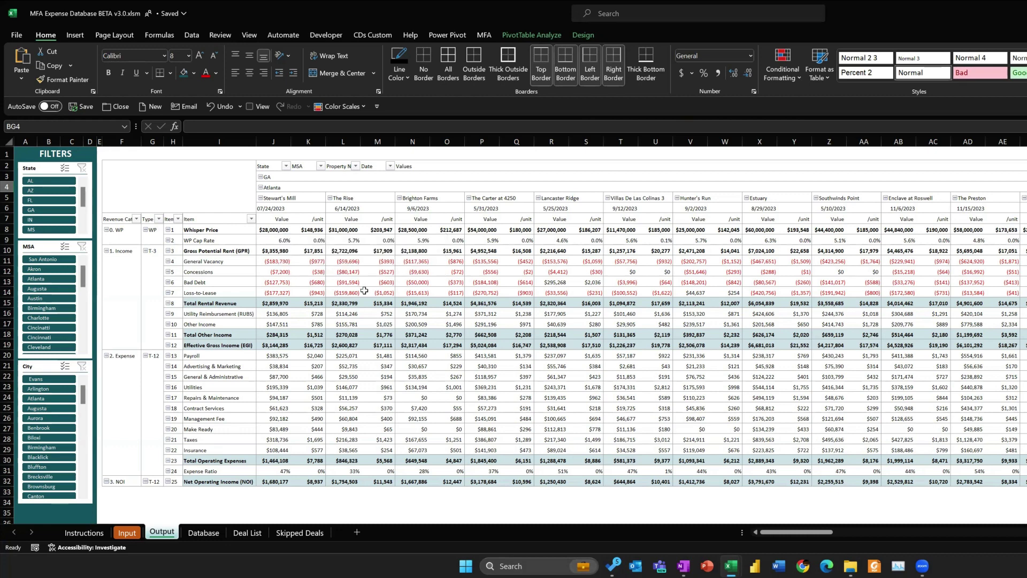
pyautogui.moveTo(364, 290)
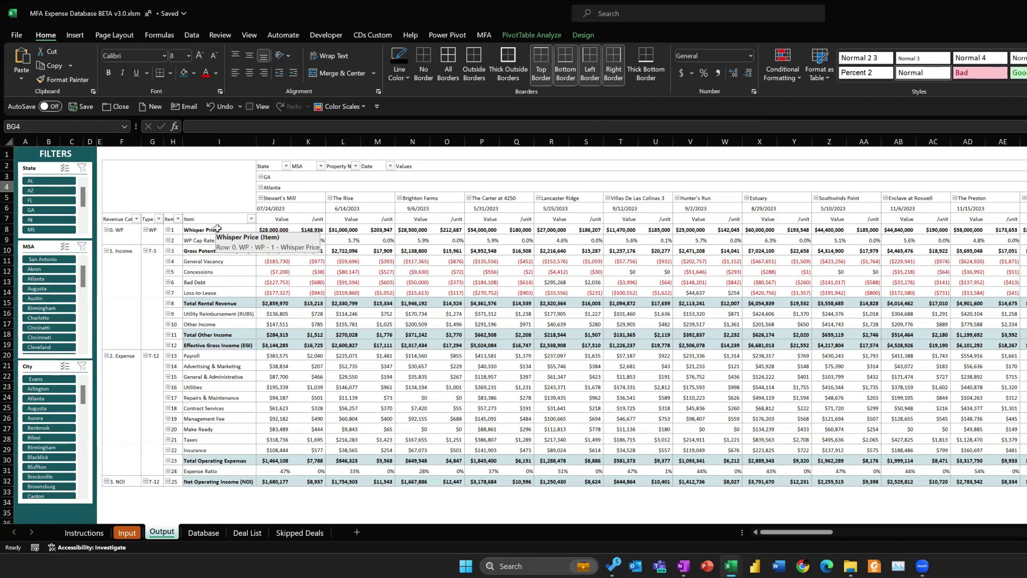
# - Examine the T-3 income and T-12 expense groupings and their line items in the Output report
pyautogui.moveTo(152, 250); pyautogui.dragTo(148, 295)
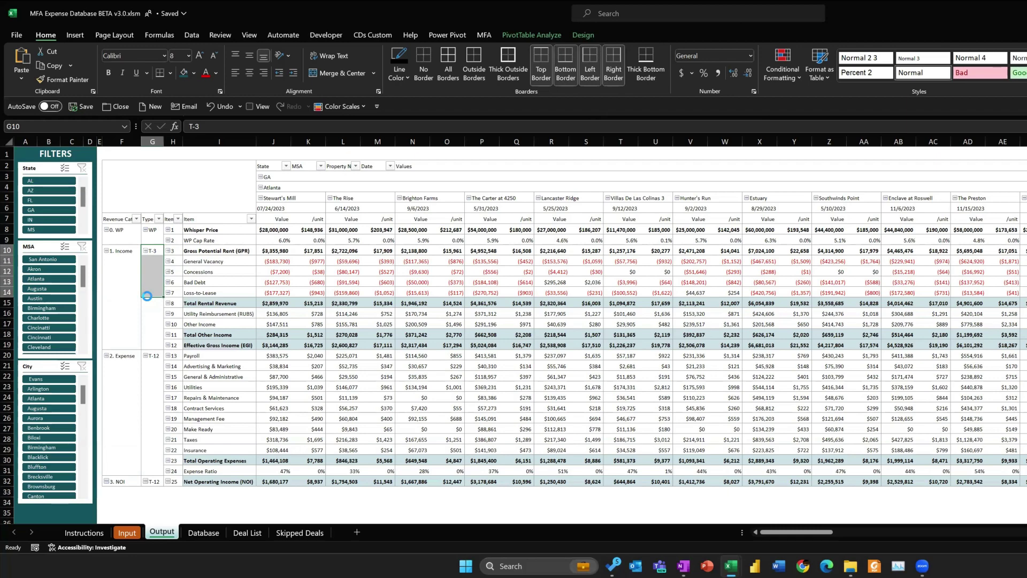
pyautogui.scroll(1, 187, 299)
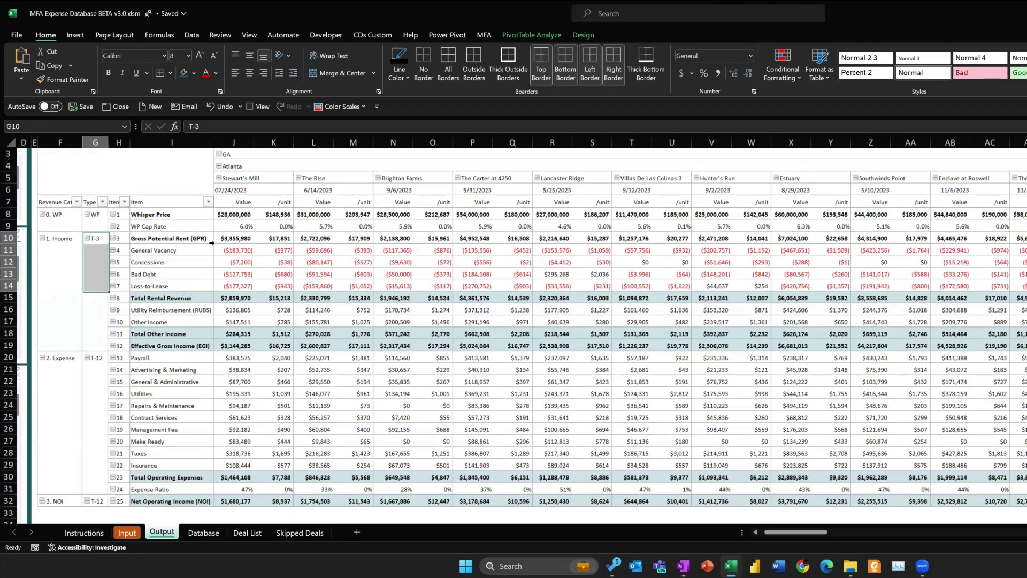
pyautogui.scroll(1, 236, 251)
pyautogui.hscroll(-3, 247, 267)
pyautogui.scroll(2, 252, 300)
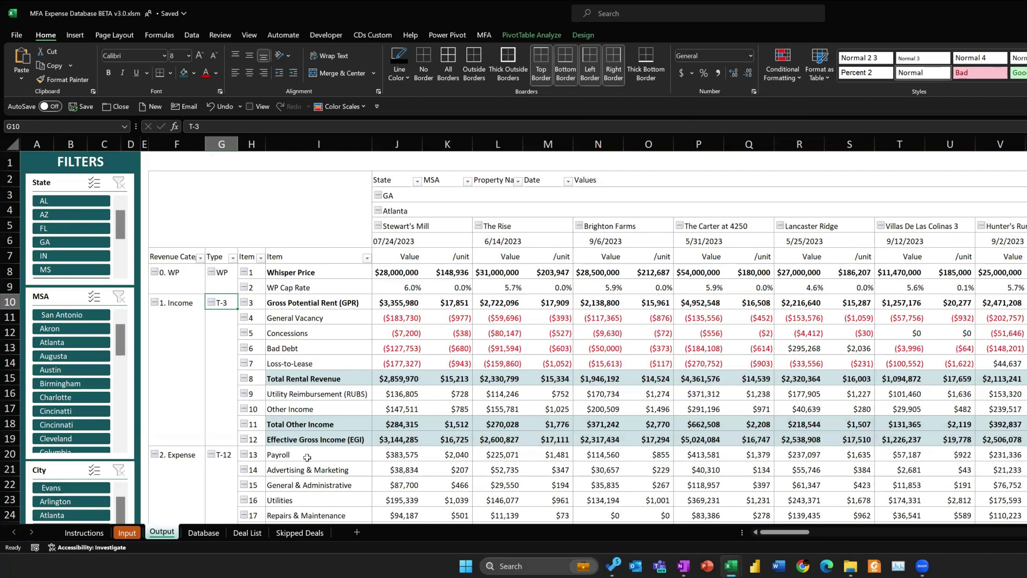
pyautogui.hotkey('ctrl', 'Down')
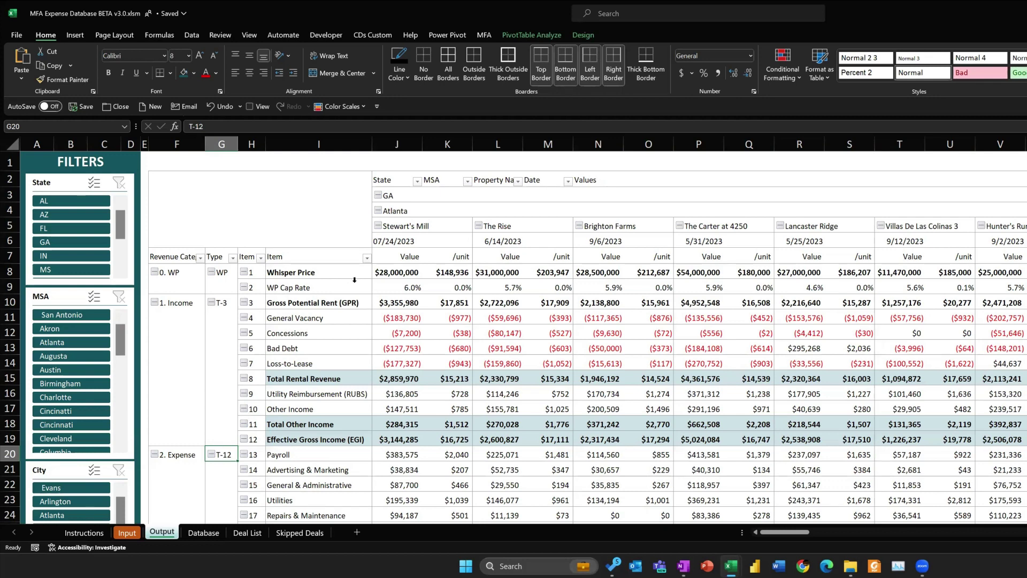
pyautogui.moveTo(299, 306); pyautogui.dragTo(295, 471)
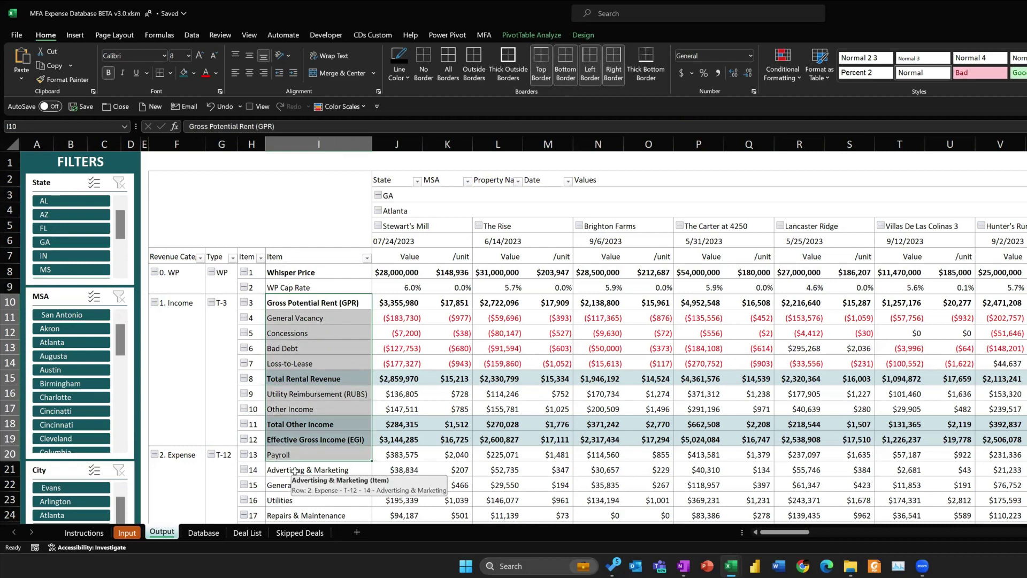
# - Review Stewart's Mill's whisper price, cap rate, per-unit values, expense ratio and net operating income
pyautogui.moveTo(416, 273); pyautogui.dragTo(417, 287)
pyautogui.click(417, 287)
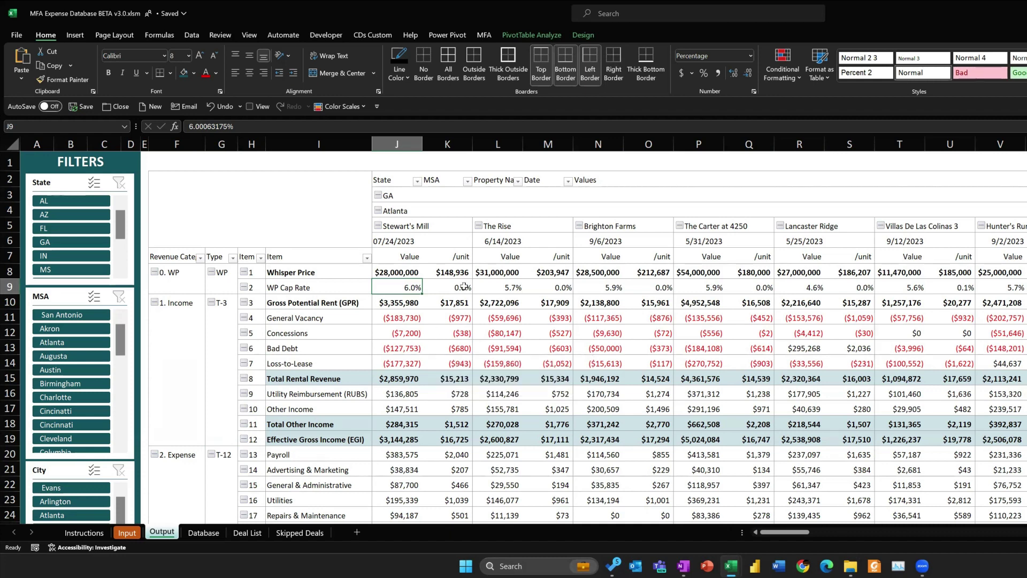
pyautogui.moveTo(463, 273); pyautogui.dragTo(463, 424)
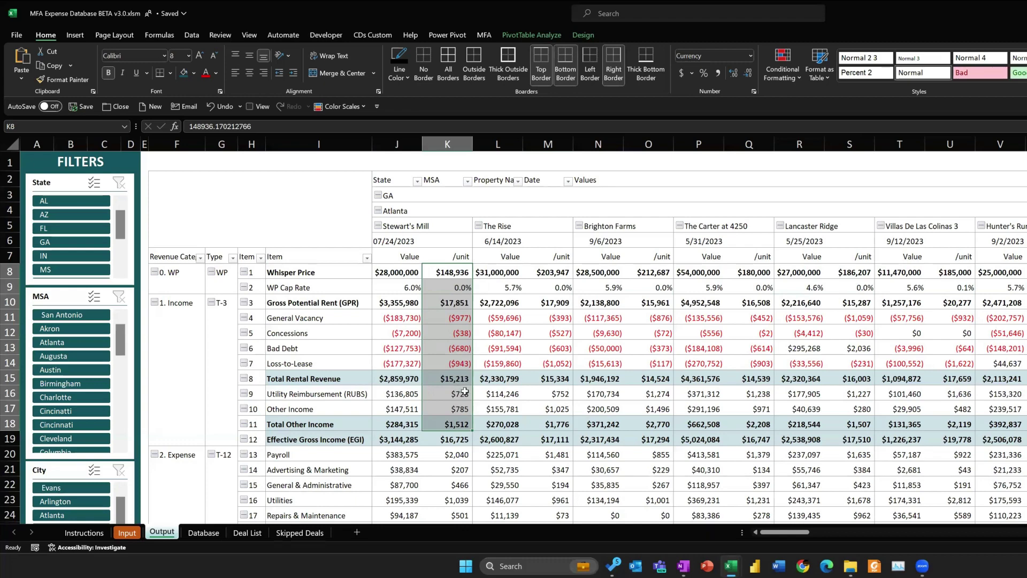
pyautogui.scroll(-4, 465, 391)
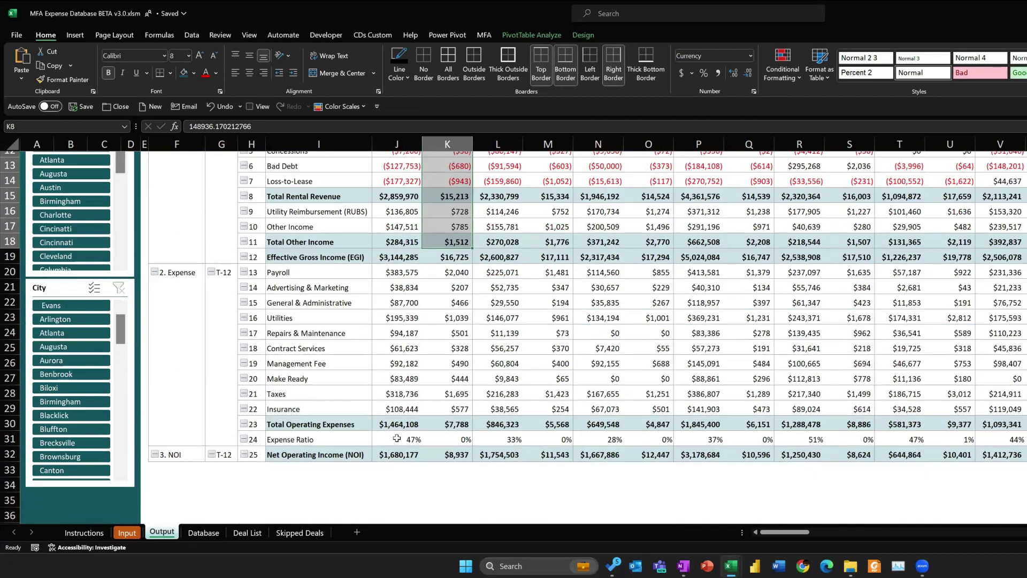
pyautogui.click(397, 439)
pyautogui.click(407, 455)
pyautogui.click(449, 456)
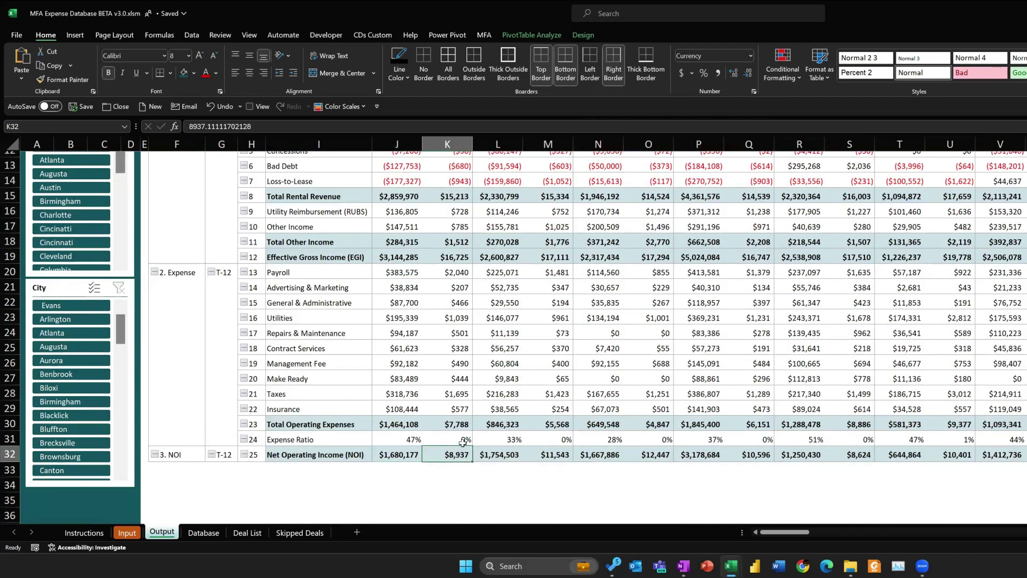
# - Filter the Output report to the state GA and collapse the GA group into a single summary
pyautogui.scroll(4, 508, 378)
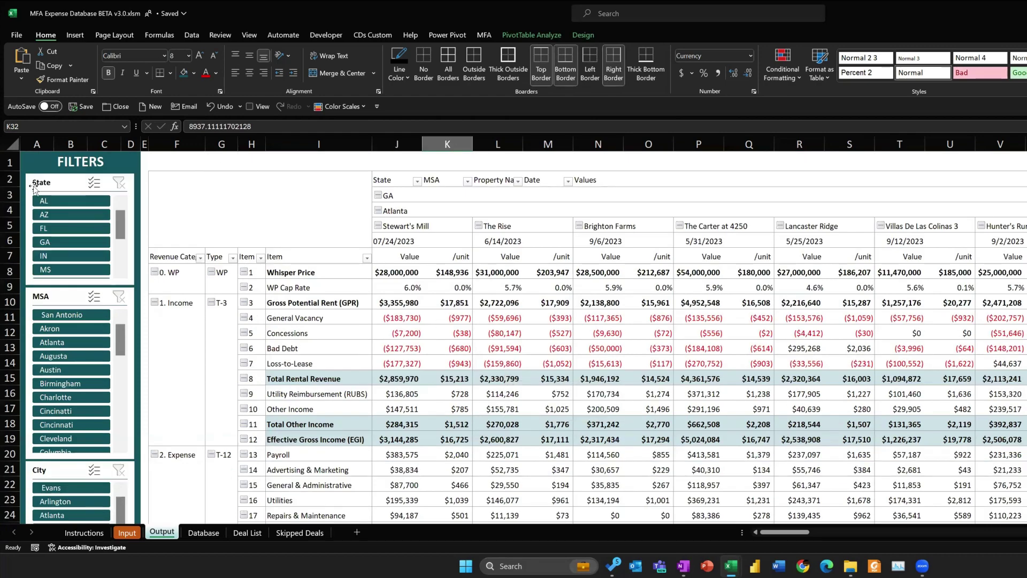
pyautogui.click(61, 242)
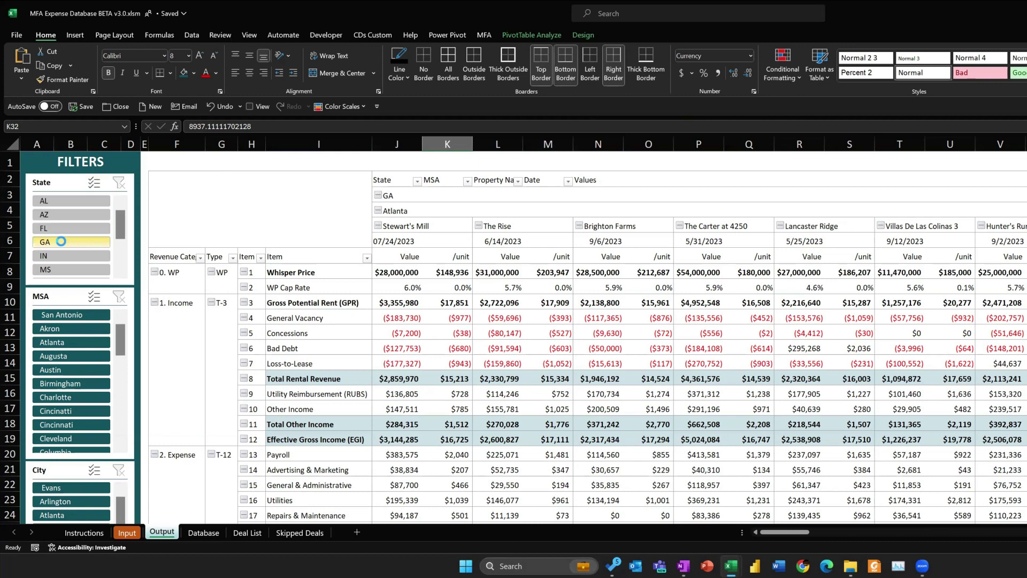
pyautogui.click(378, 196)
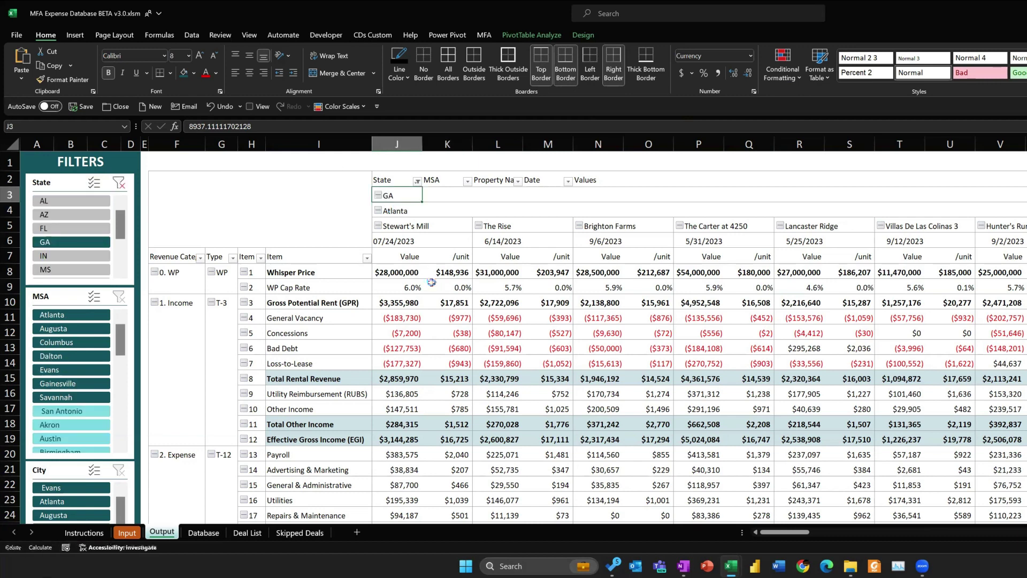
# - Examine the Georgia total values and per-unit figures for income, payroll, utilities, total operating expenses and expense ratio
pyautogui.moveTo(512, 266)
pyautogui.moveTo(512, 266); pyautogui.dragTo(514, 368)
pyautogui.scroll(-2, 630, 373)
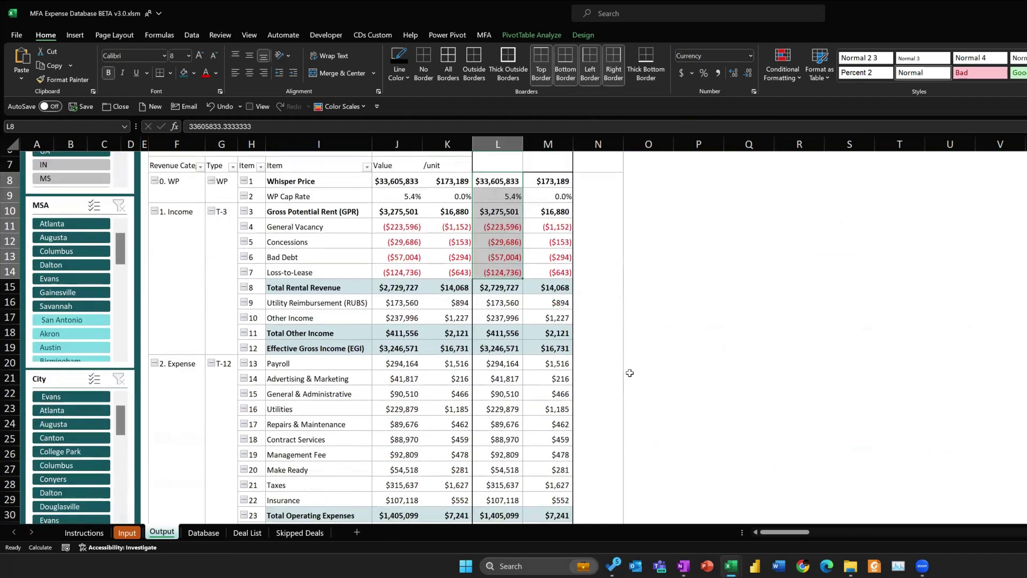
pyautogui.click(556, 332)
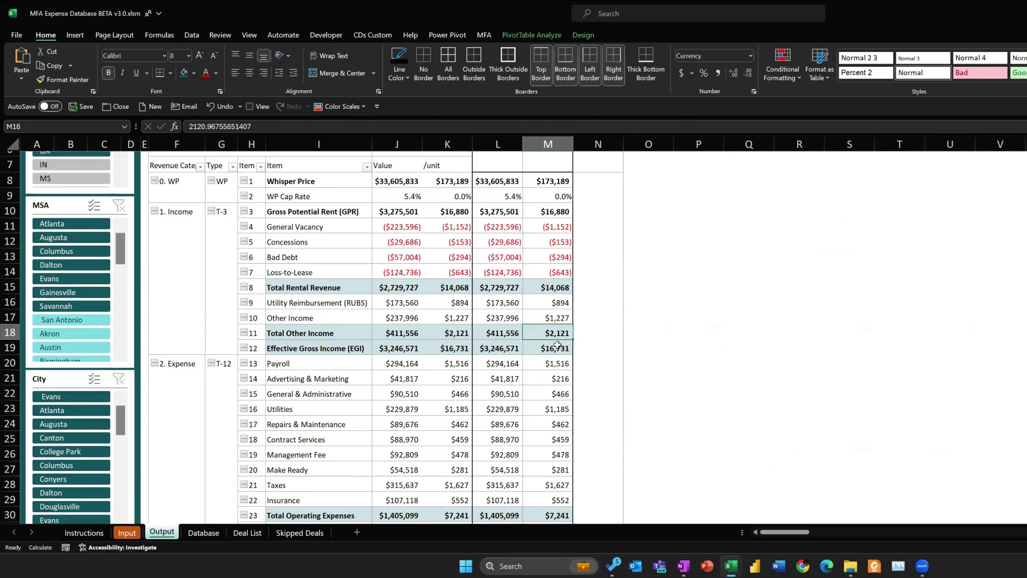
pyautogui.scroll(-2, 556, 345)
pyautogui.click(556, 424)
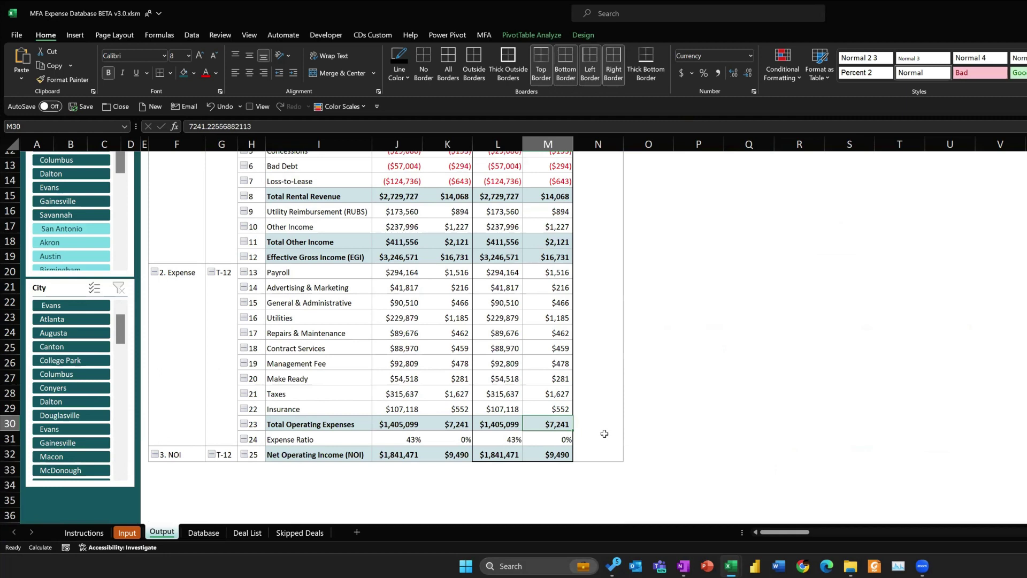
pyautogui.click(509, 439)
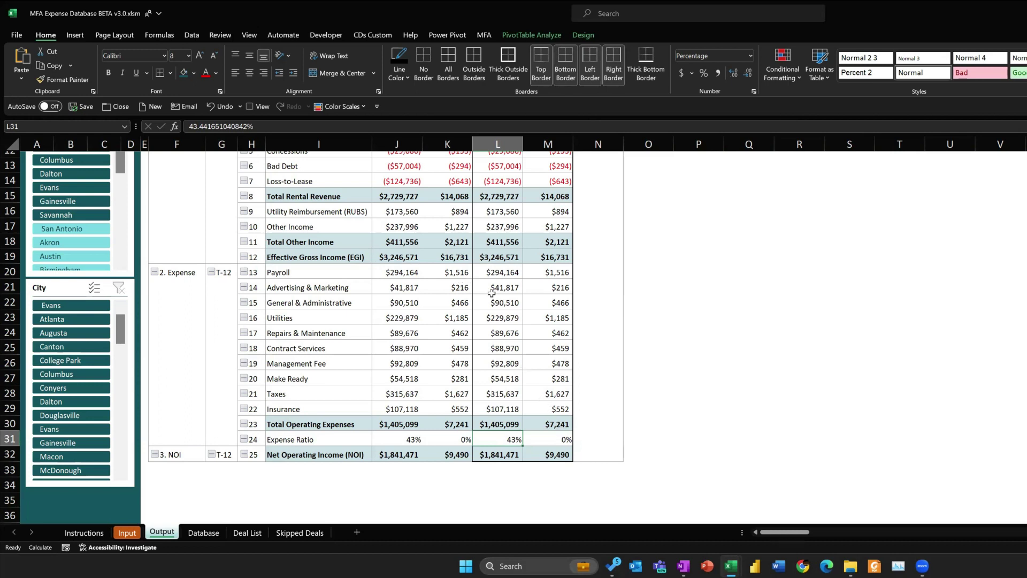
pyautogui.moveTo(492, 291)
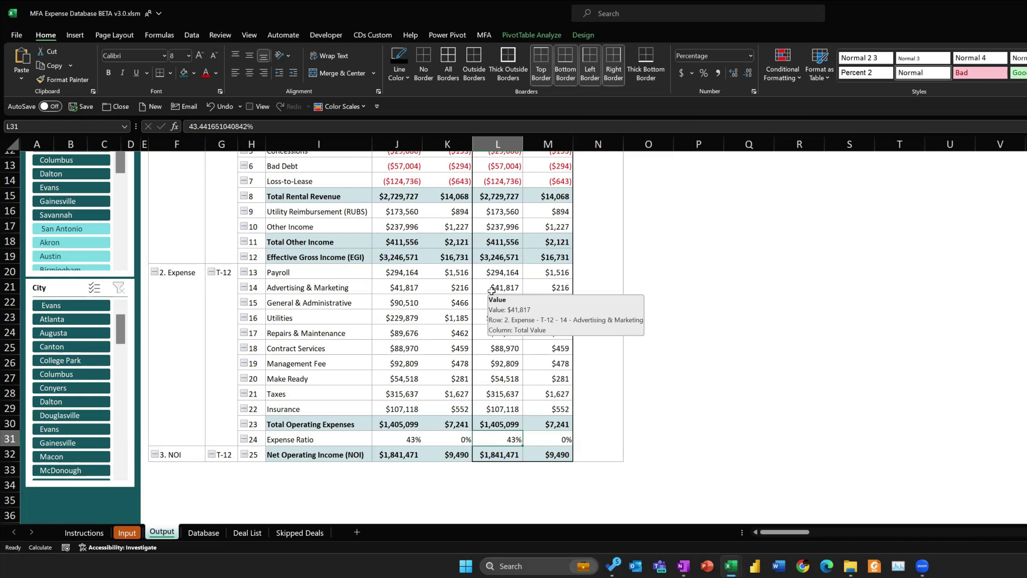
pyautogui.click(491, 272)
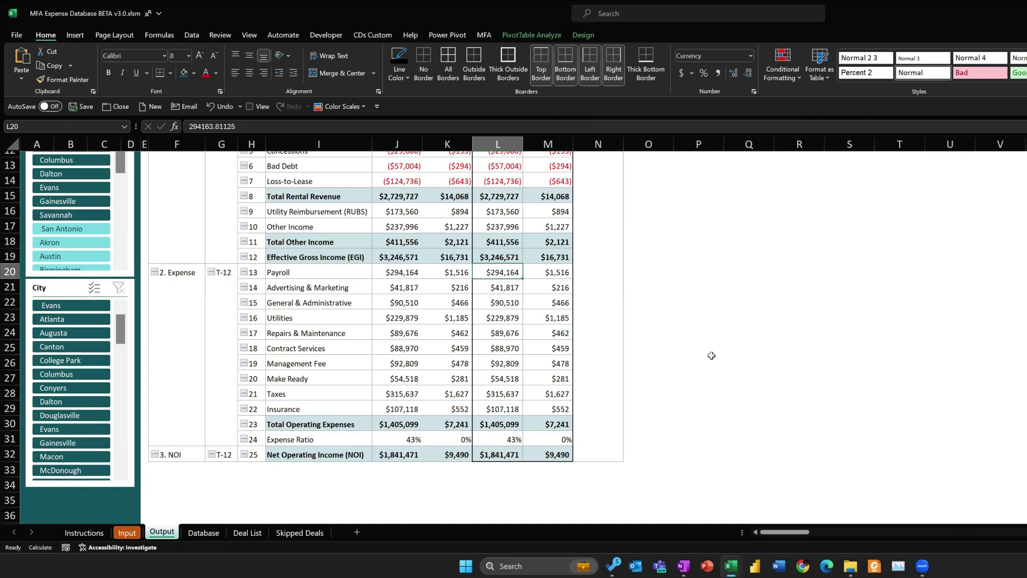
pyautogui.click(524, 319)
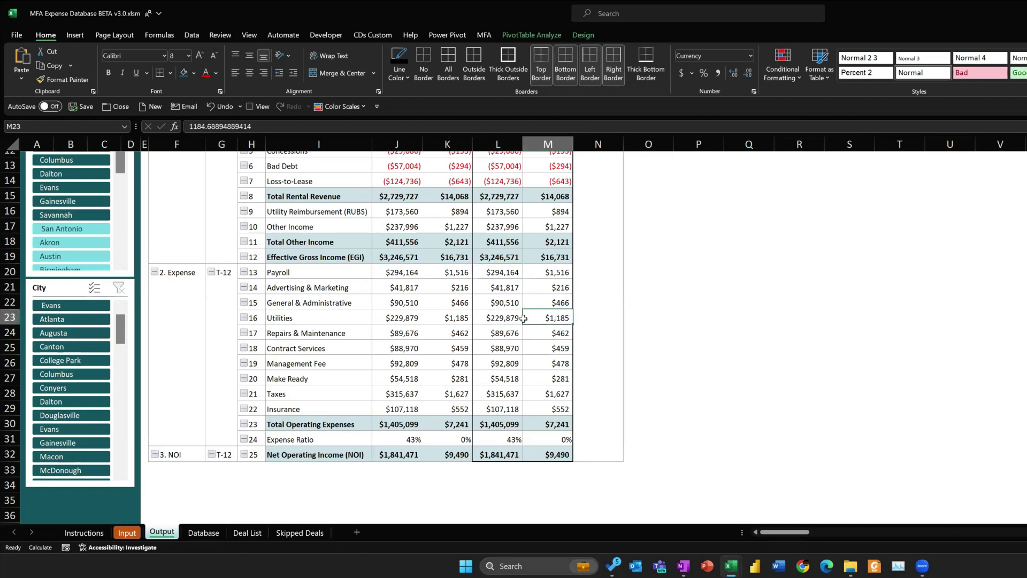
pyautogui.keyDown('shift'); pyautogui.click(522, 319); pyautogui.keyUp('shift')
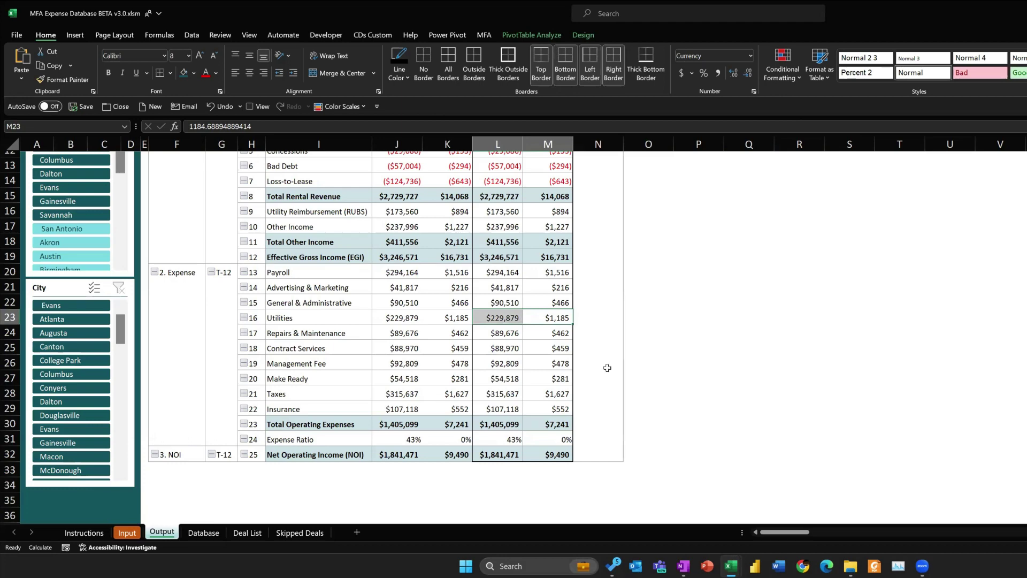
# - Narrow the Georgia report to the Atlanta MSA and check the total utilities cost per unit
pyautogui.scroll(2, 94, 221)
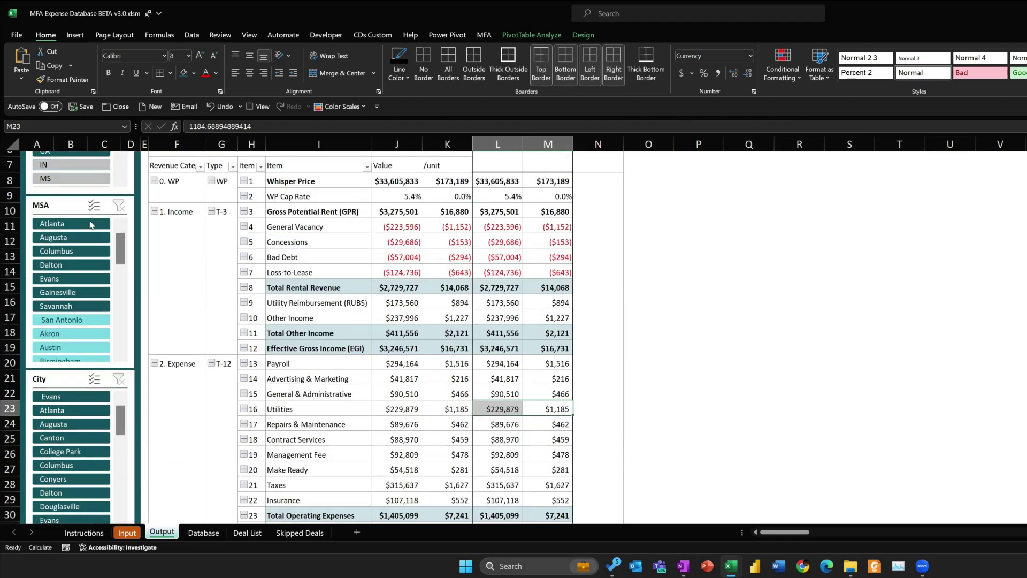
pyautogui.click(91, 224)
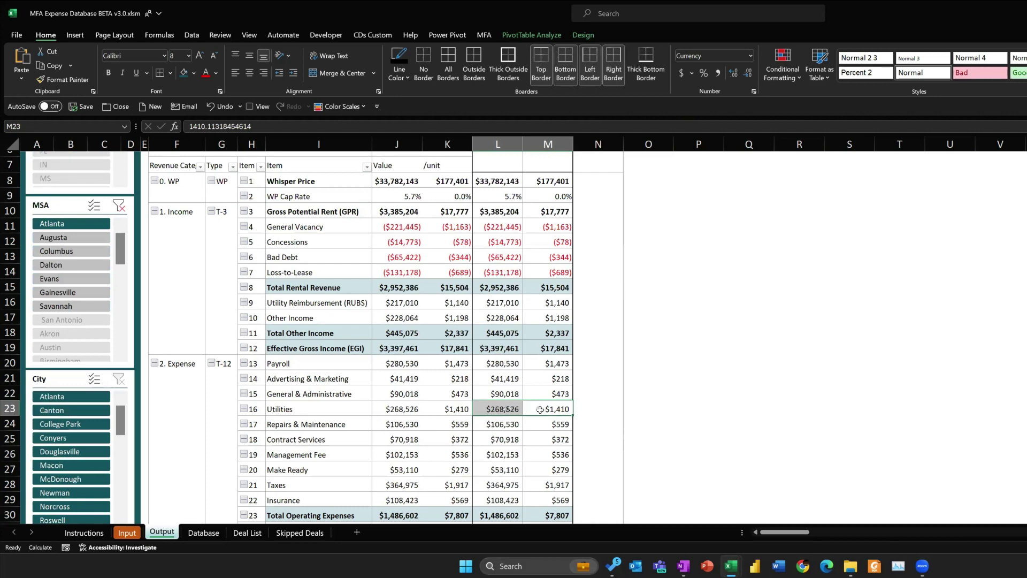
pyautogui.click(542, 409)
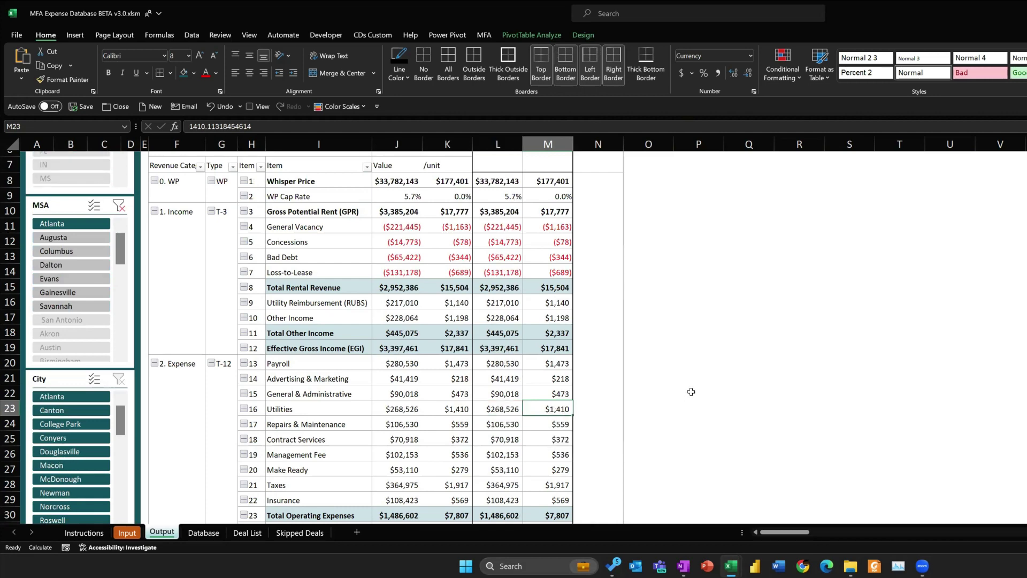
# - Examine Atlanta's total and per-unit payroll, utilities and taxes, plus the whisper price and income rows
pyautogui.scroll(-1, 692, 392)
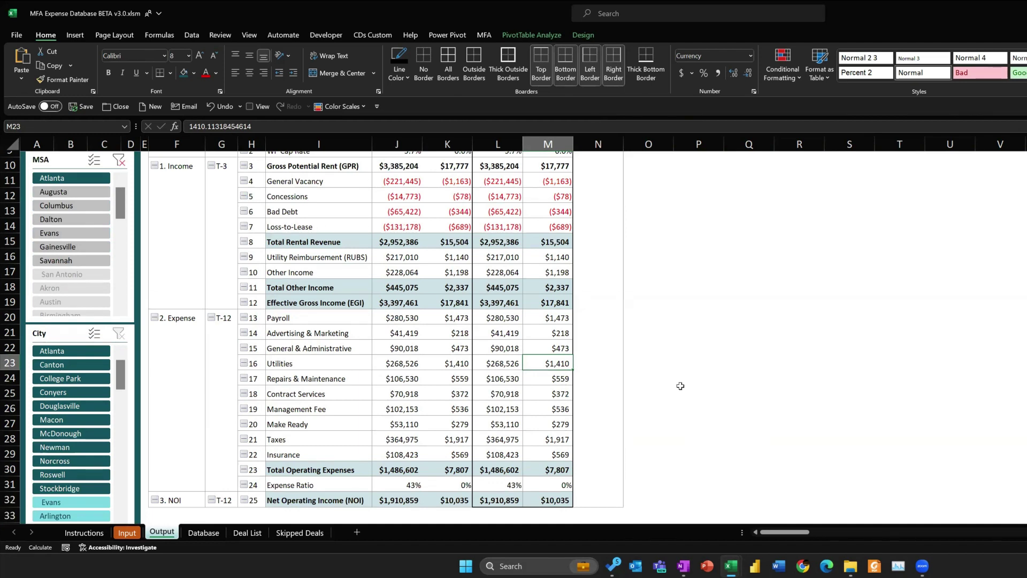
pyautogui.moveTo(552, 363); pyautogui.dragTo(504, 363)
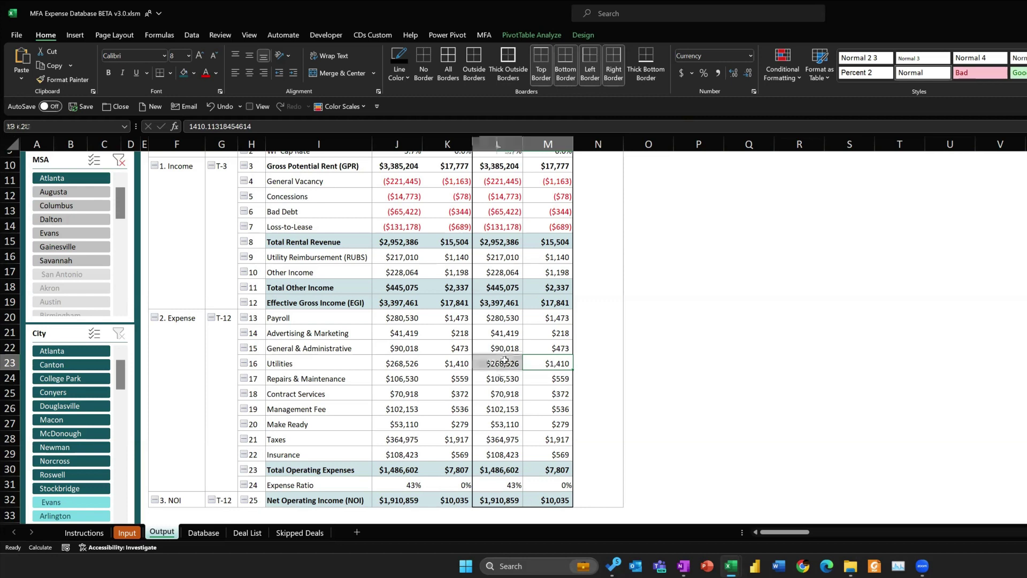
pyautogui.moveTo(518, 320); pyautogui.dragTo(544, 321)
pyautogui.moveTo(546, 364); pyautogui.dragTo(507, 365)
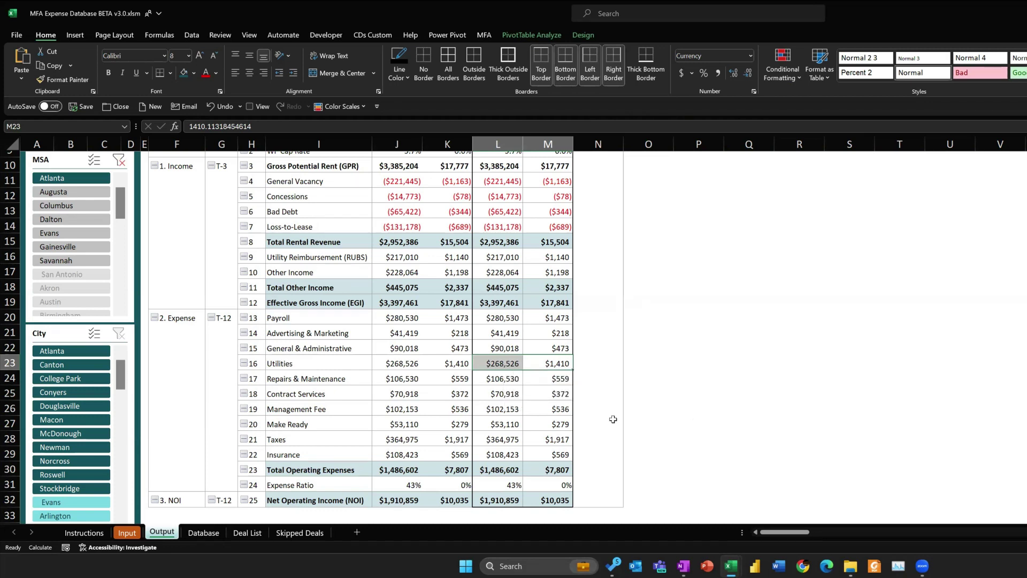
pyautogui.moveTo(495, 442); pyautogui.dragTo(551, 440)
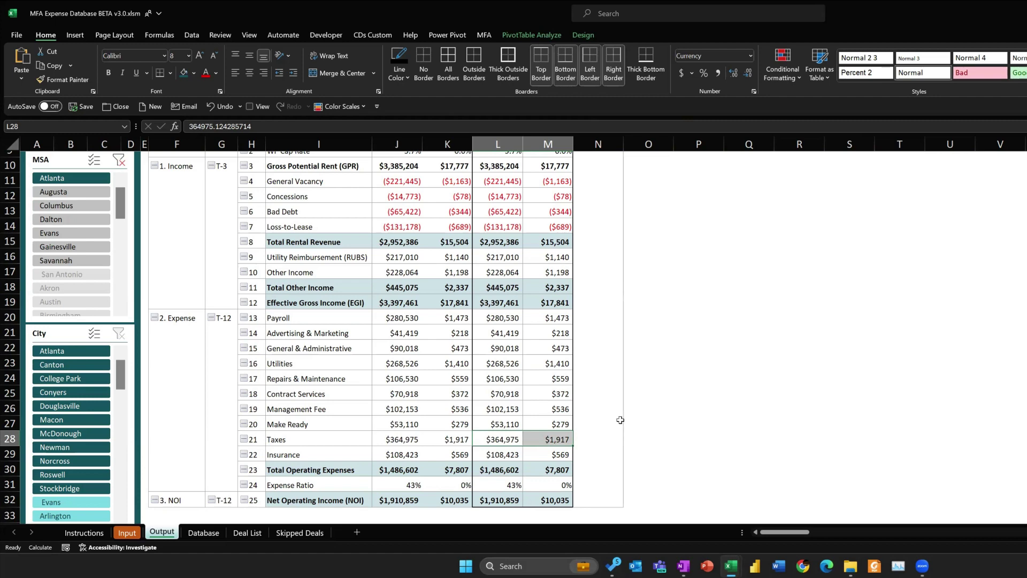
pyautogui.scroll(3, 615, 413)
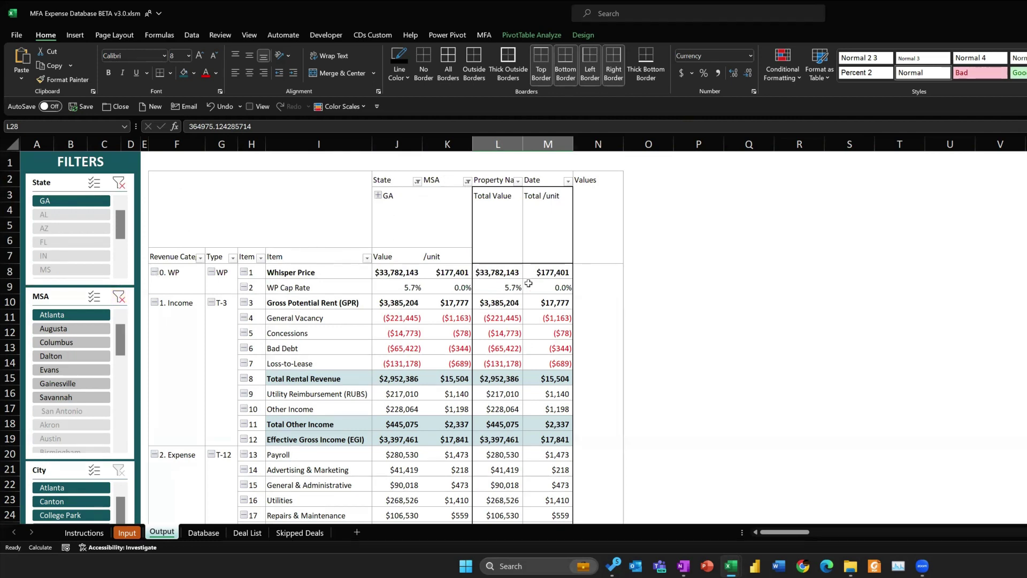
pyautogui.moveTo(529, 286)
pyautogui.moveTo(425, 346)
pyautogui.moveTo(551, 365)
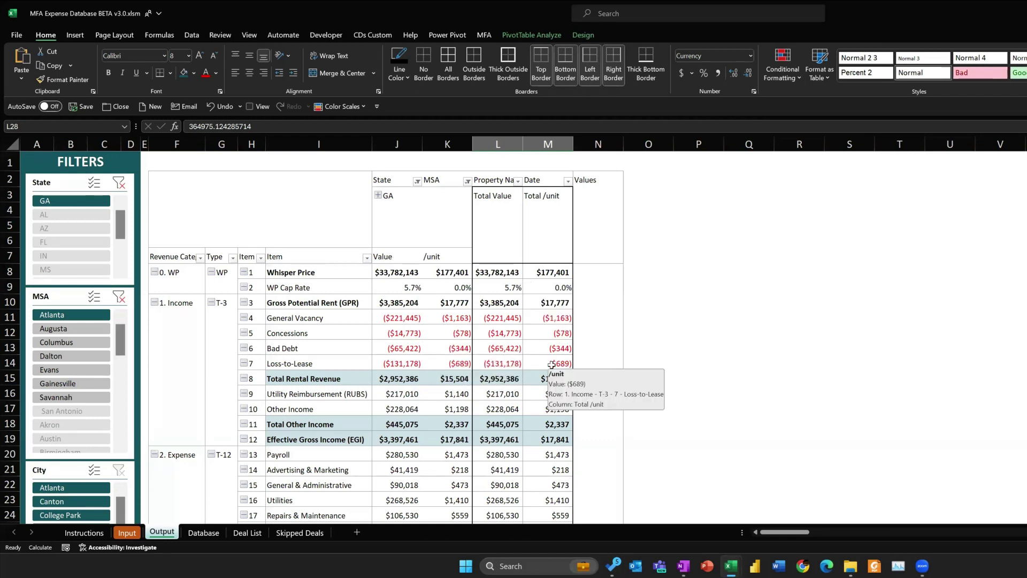
# - View the database's Input sheet, then switch to the MFA ADVANCED v5.38 workbook and unhide its ExpenseDB sheet
pyautogui.click(127, 533)
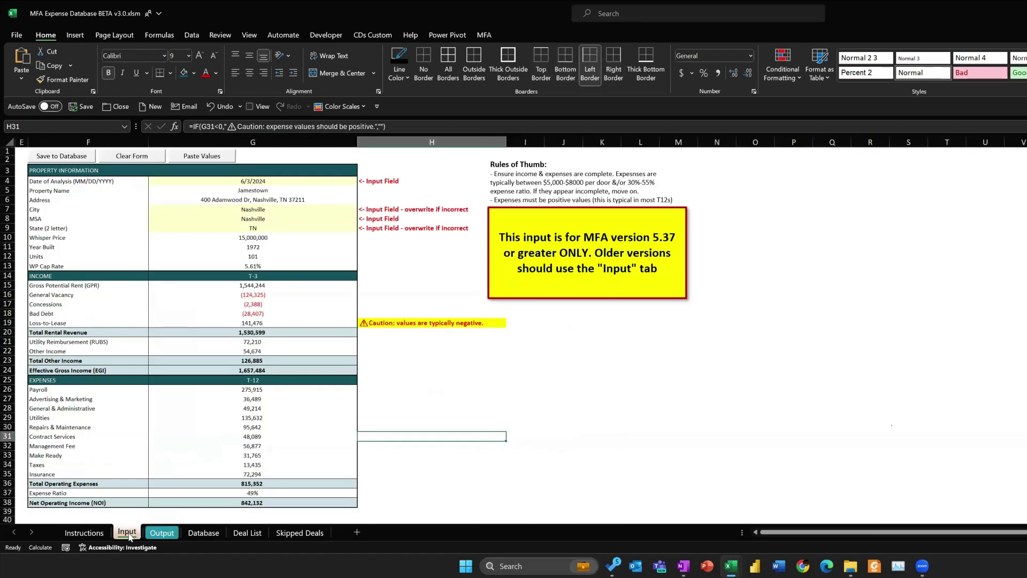
pyautogui.click(732, 566)
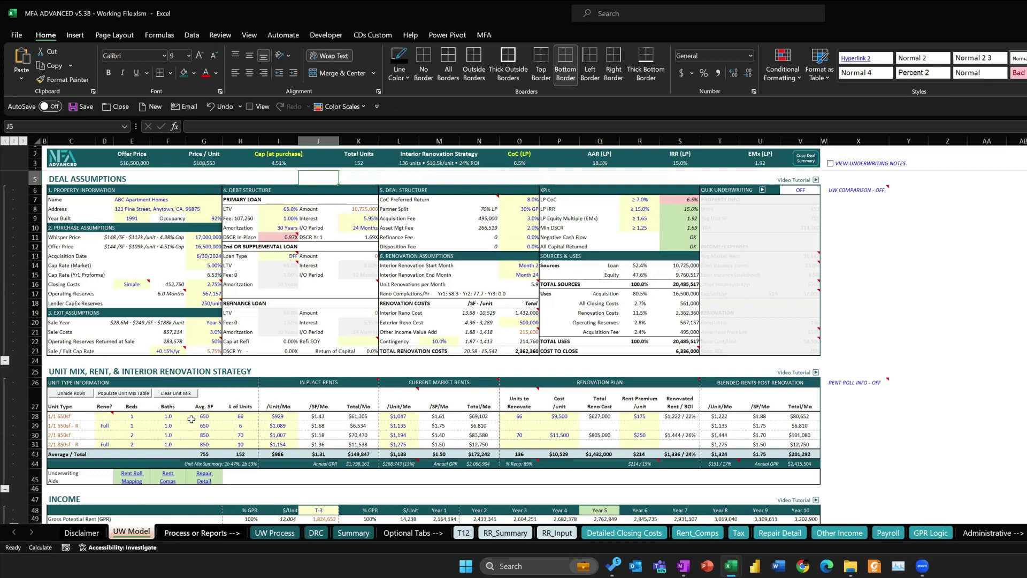
pyautogui.rightClick(145, 530)
pyautogui.click(176, 488)
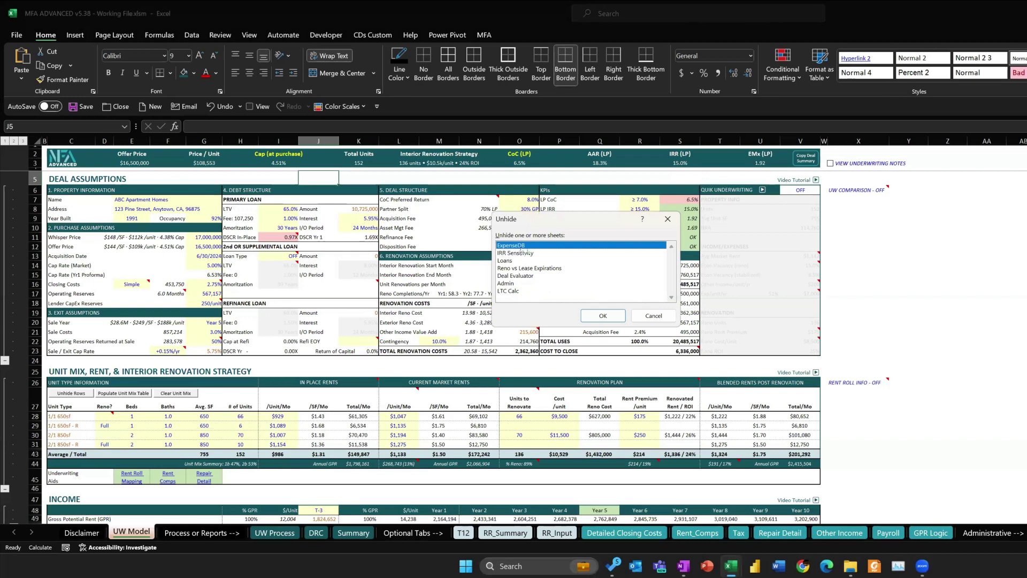
pyautogui.click(597, 315)
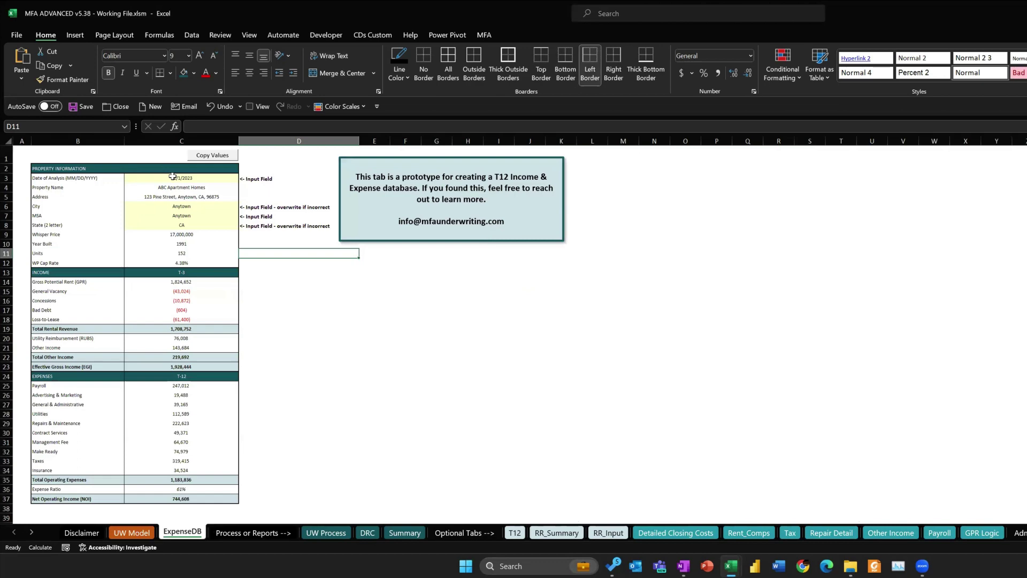
# - Set the Date of Analysis on the ExpenseDB sheet to 3/15/2024
pyautogui.scroll(2, 141, 239)
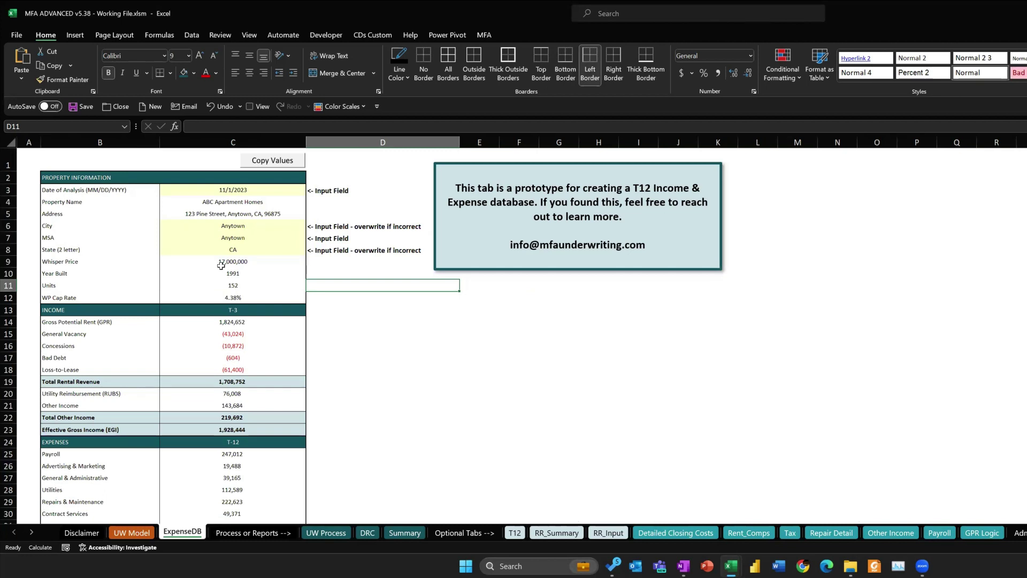
pyautogui.click(252, 190)
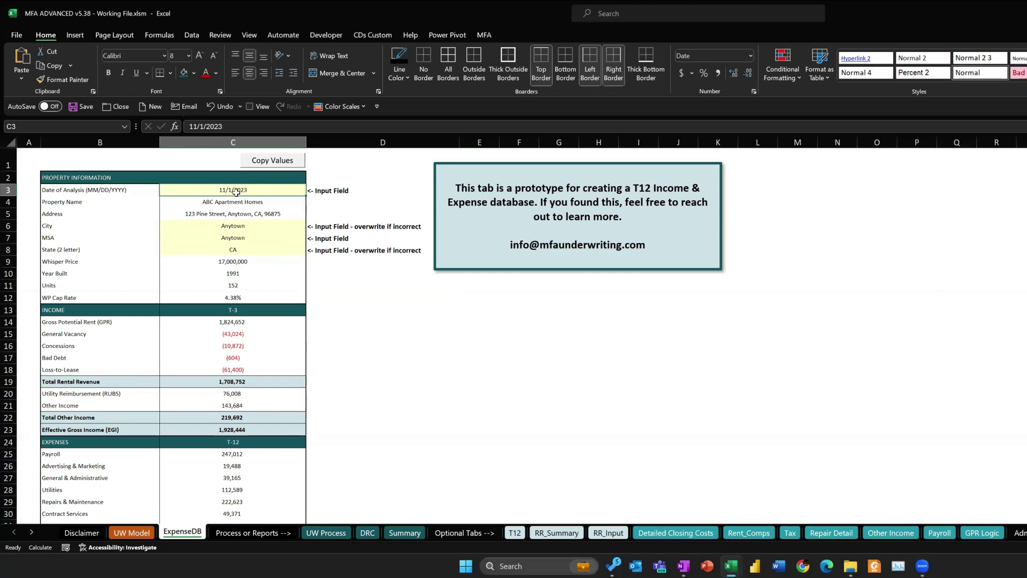
pyautogui.click(225, 227)
pyautogui.click(241, 189)
pyautogui.write('3/15')
pyautogui.click(264, 228)
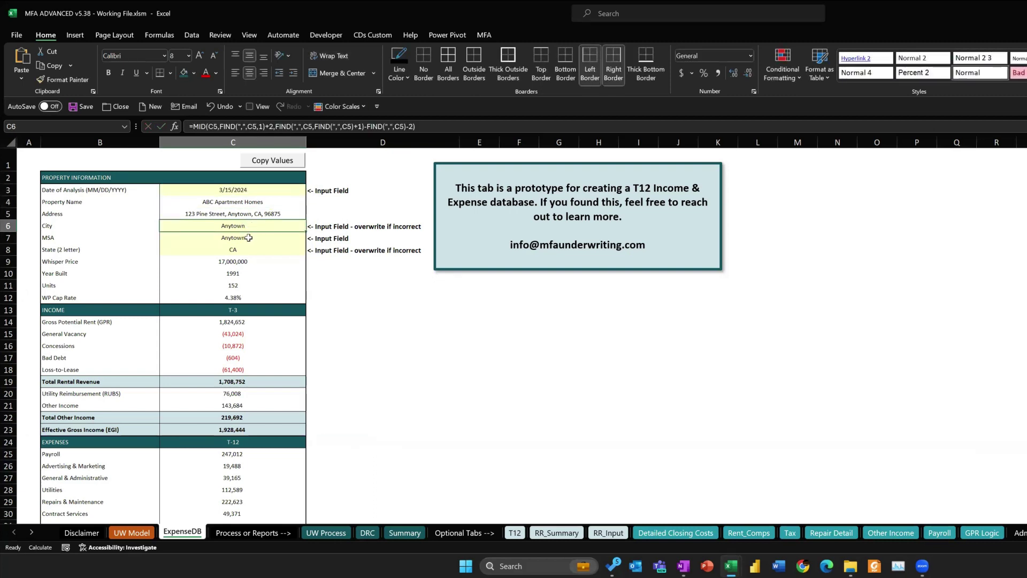
# - Check the MSA, state and city input cells on the ExpenseDB sheet, including the formulas behind city and state
pyautogui.click(249, 237)
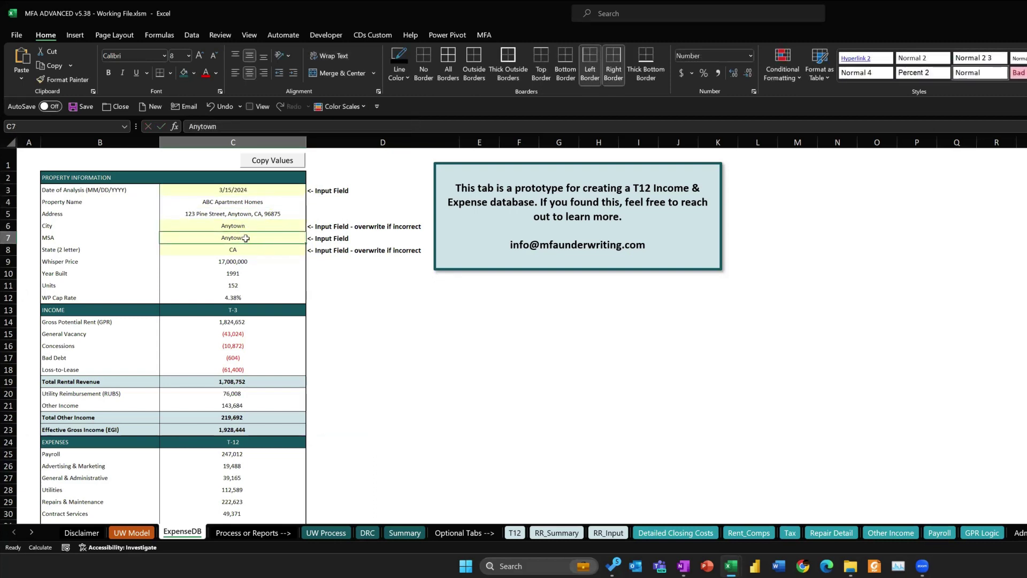
pyautogui.click(245, 250)
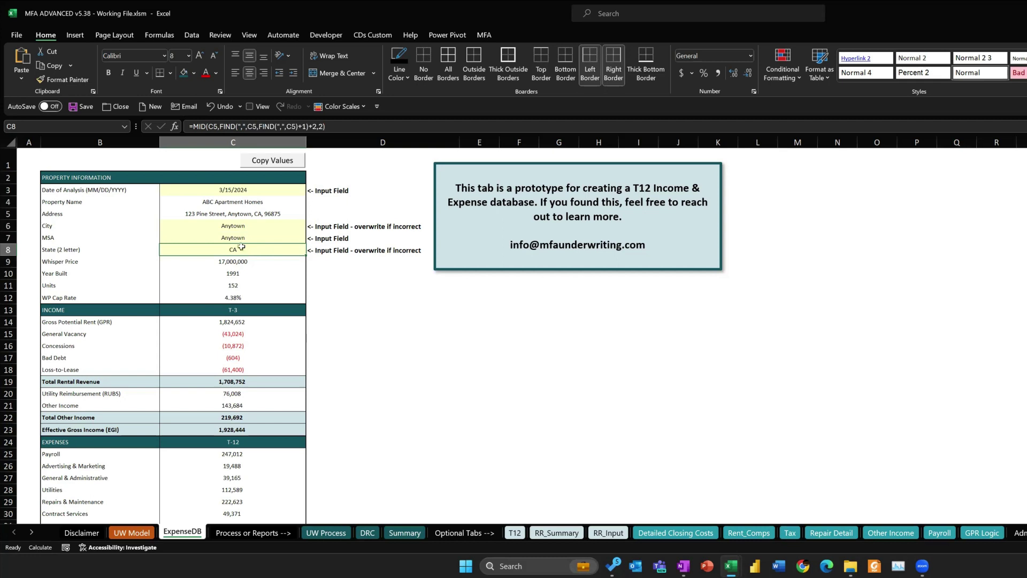
pyautogui.keyDown('ctrl'); pyautogui.click(242, 226); pyautogui.keyUp('ctrl')
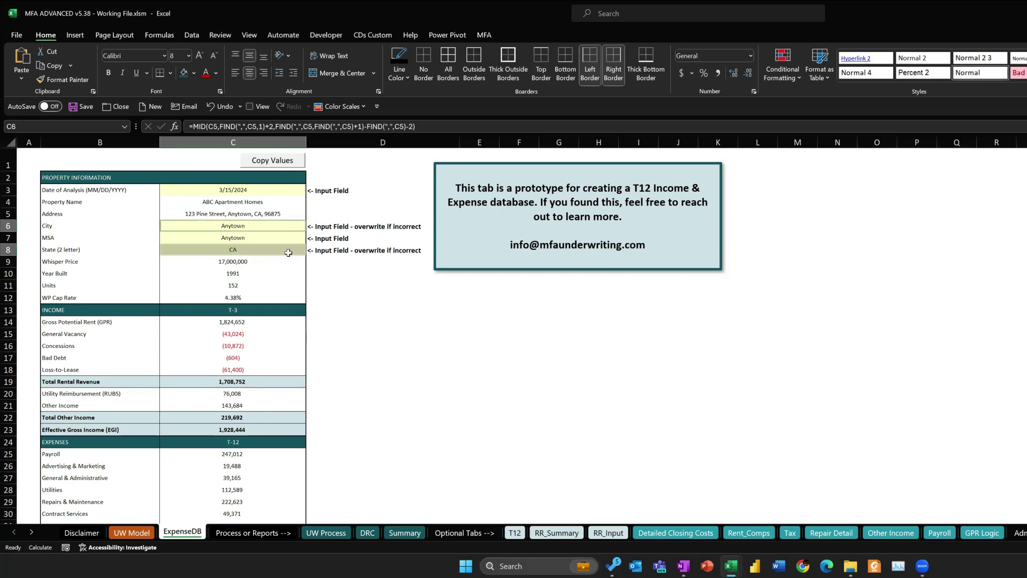
pyautogui.click(241, 237)
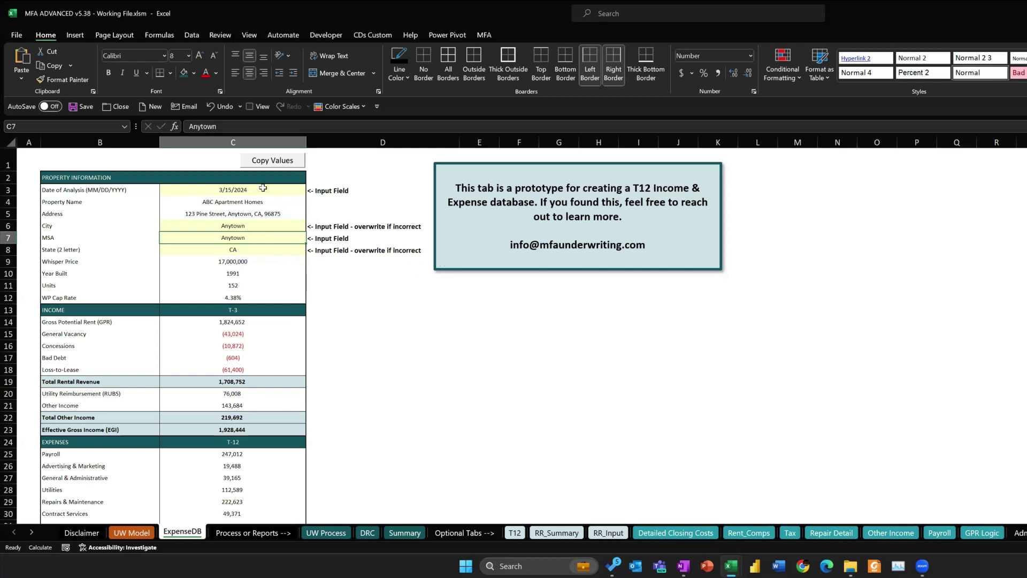
# - Examine the T-3 income figures, T-12 expenses and expense ratio linked from the UW Model on the ExpenseDB sheet
pyautogui.scroll(-2, 339, 300)
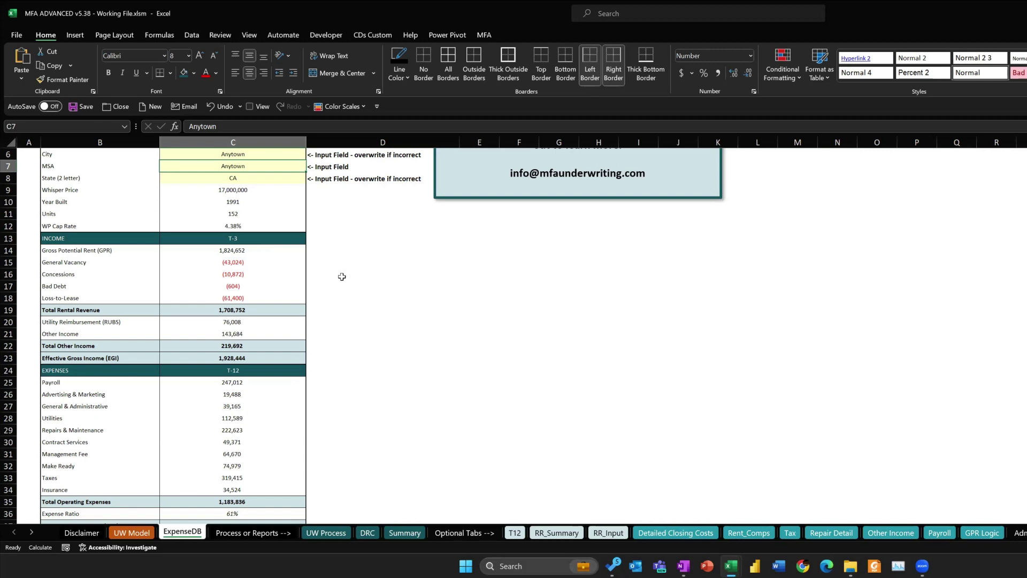
pyautogui.scroll(-1, 338, 275)
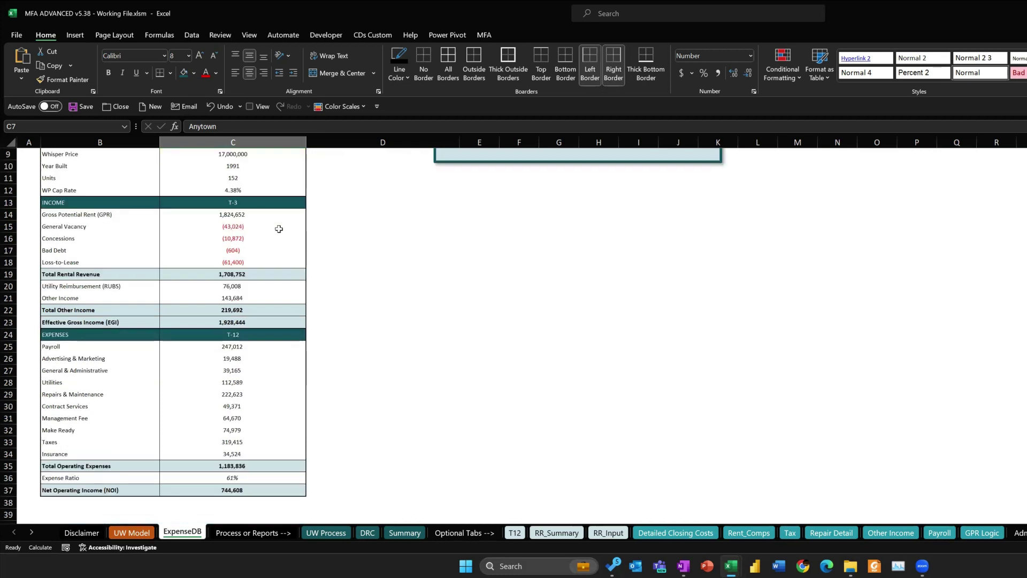
pyautogui.moveTo(242, 213); pyautogui.dragTo(235, 310)
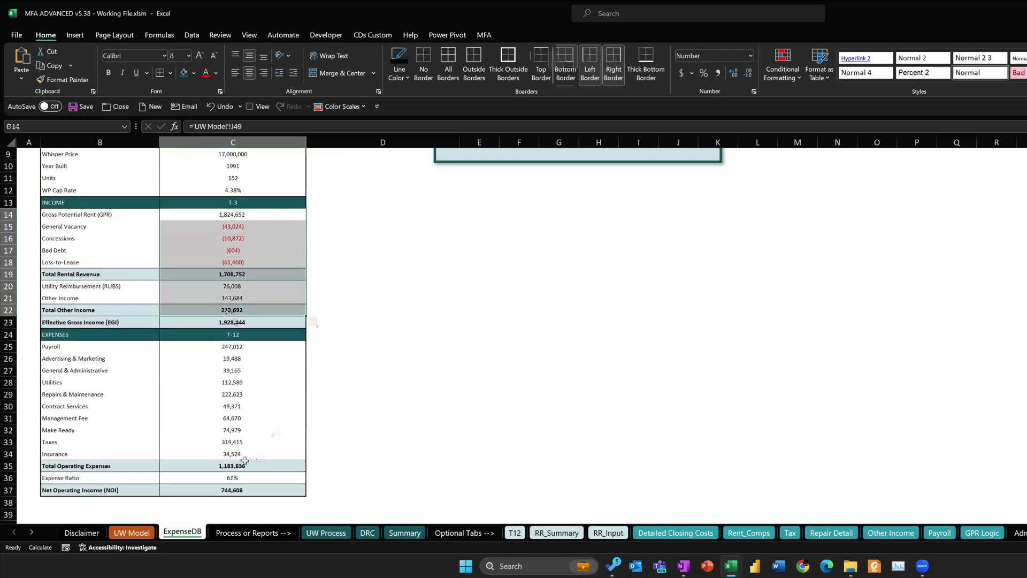
pyautogui.click(232, 477)
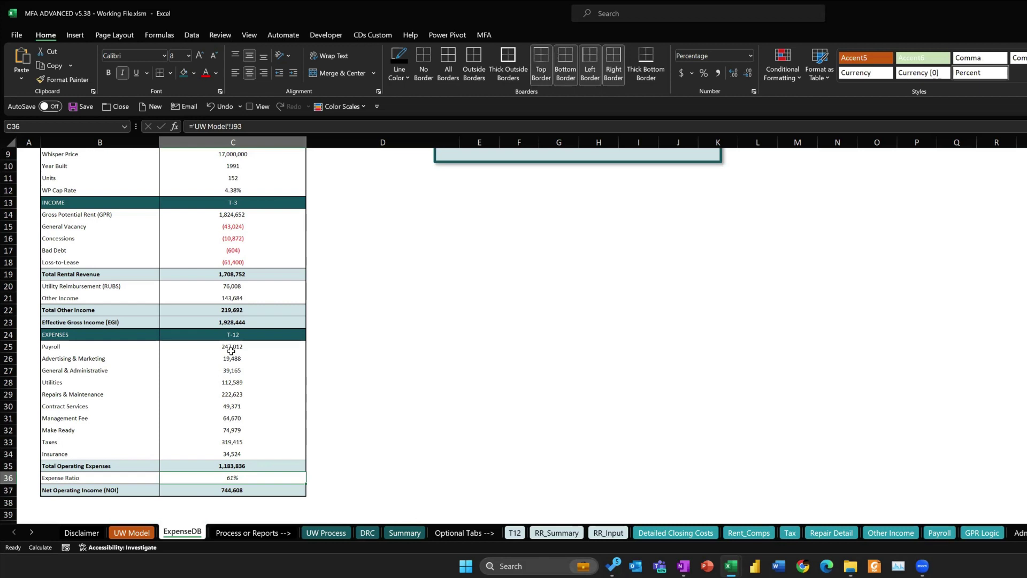
pyautogui.moveTo(233, 346); pyautogui.dragTo(234, 455)
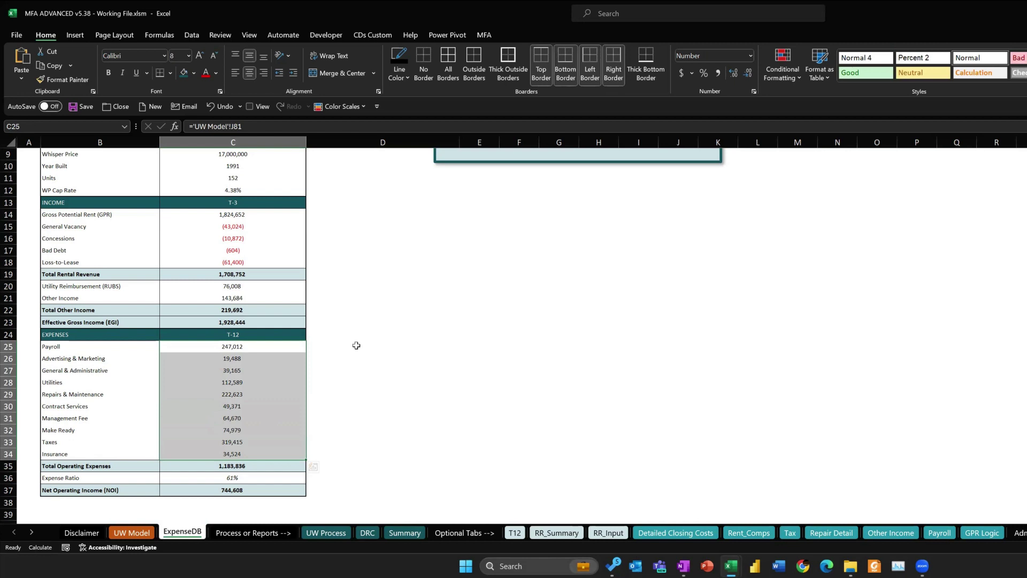
pyautogui.scroll(3, 356, 346)
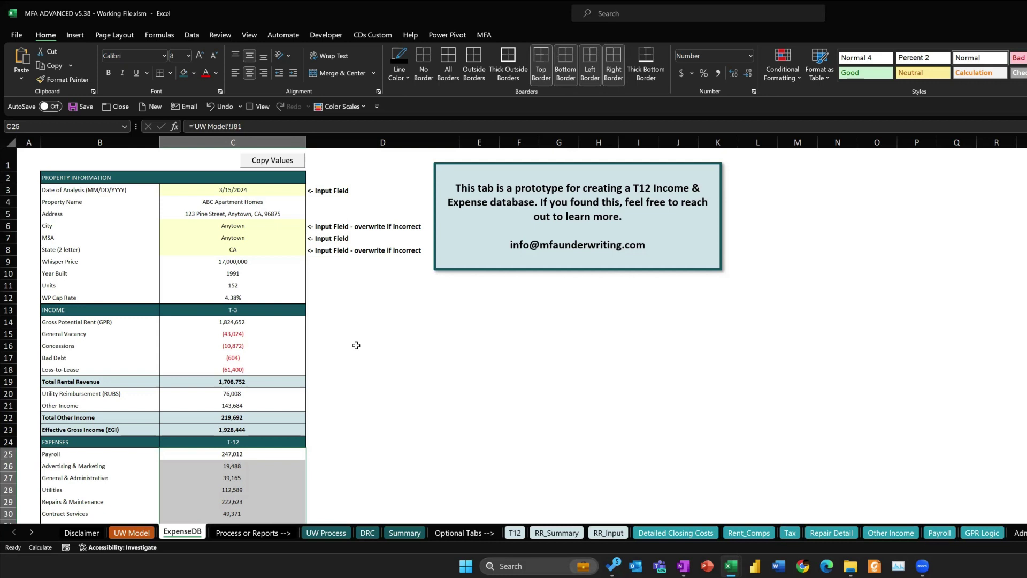
pyautogui.click(366, 321)
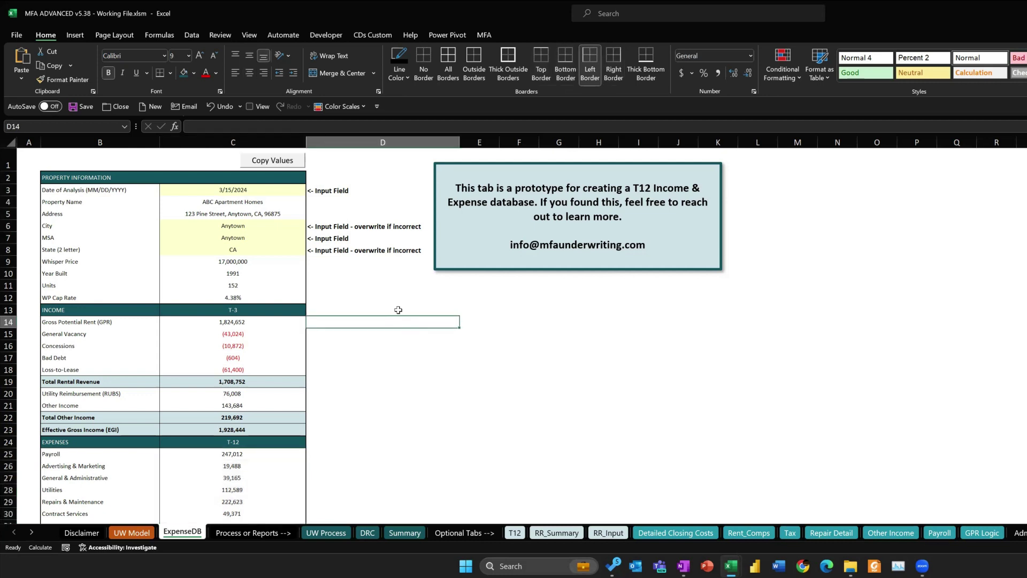
# - Copy the ExpenseDB property values and paste them into the Input form of the MFA Expense Database workbook
pyautogui.click(264, 162)
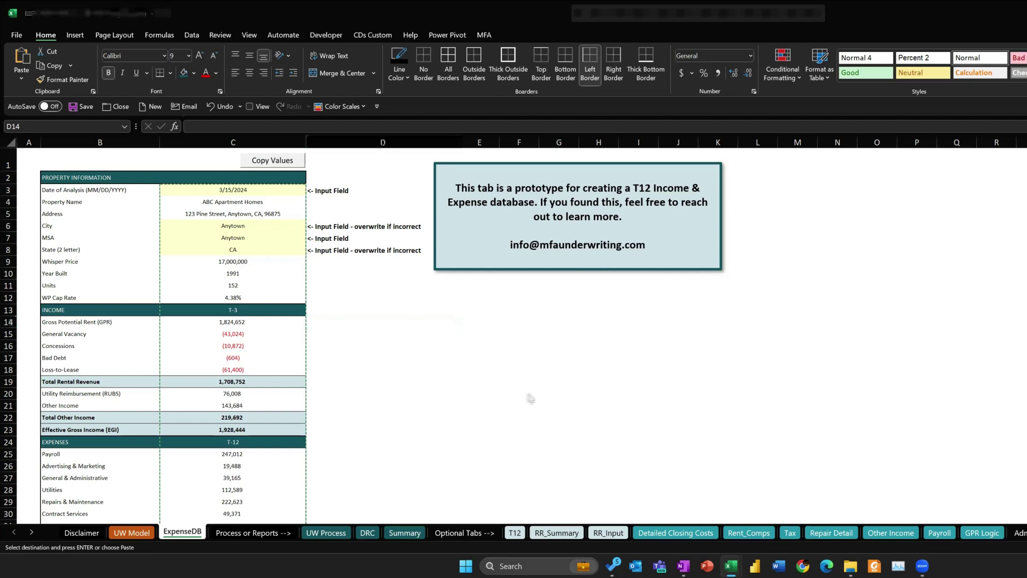
pyautogui.hotkey('alt', 'Tab')
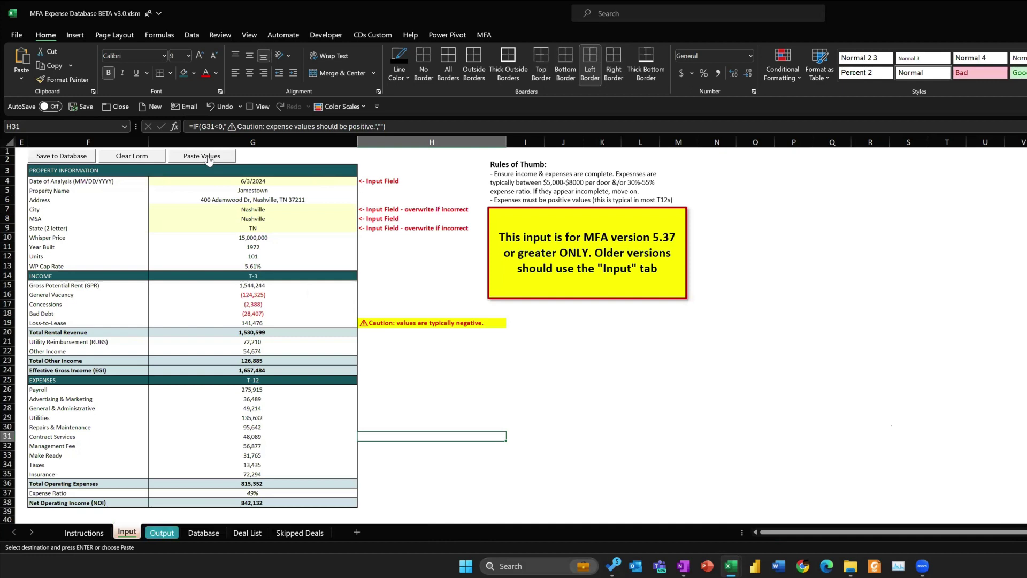
pyautogui.click(206, 156)
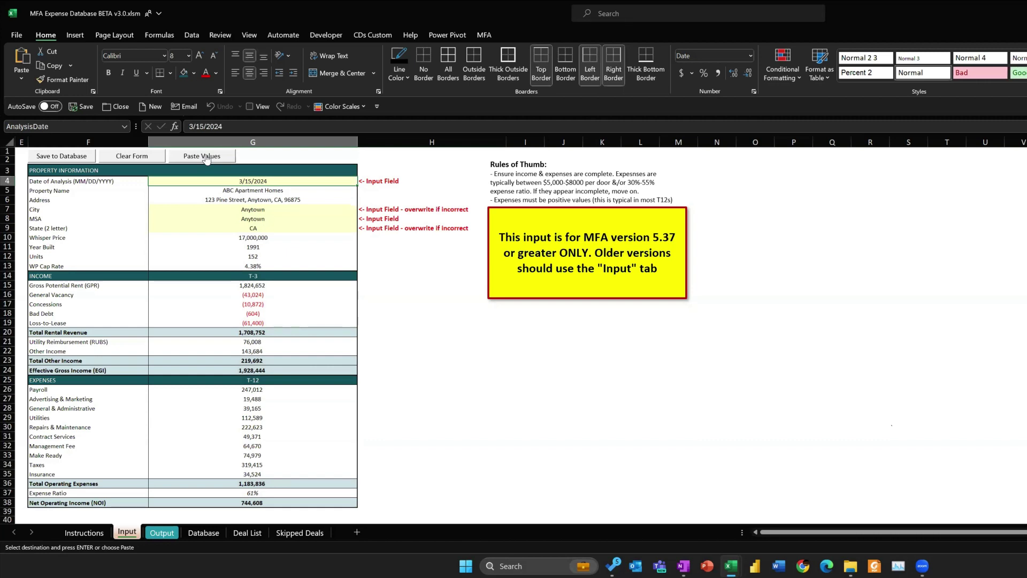
# - Test a positive Loss-to-Lease value of 6500 on the Input form, and undo the entry
pyautogui.click(255, 323)
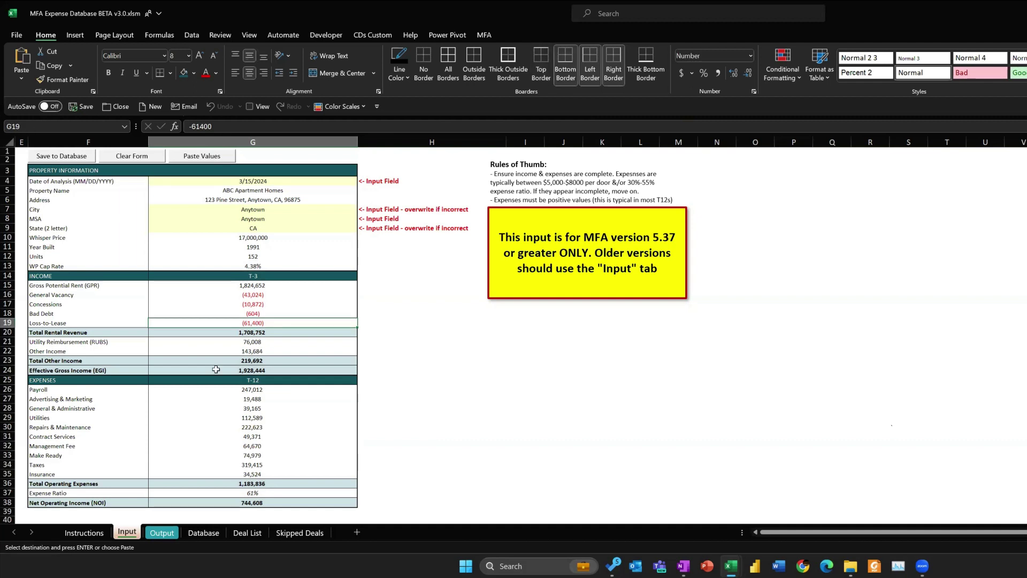
pyautogui.write('6500')
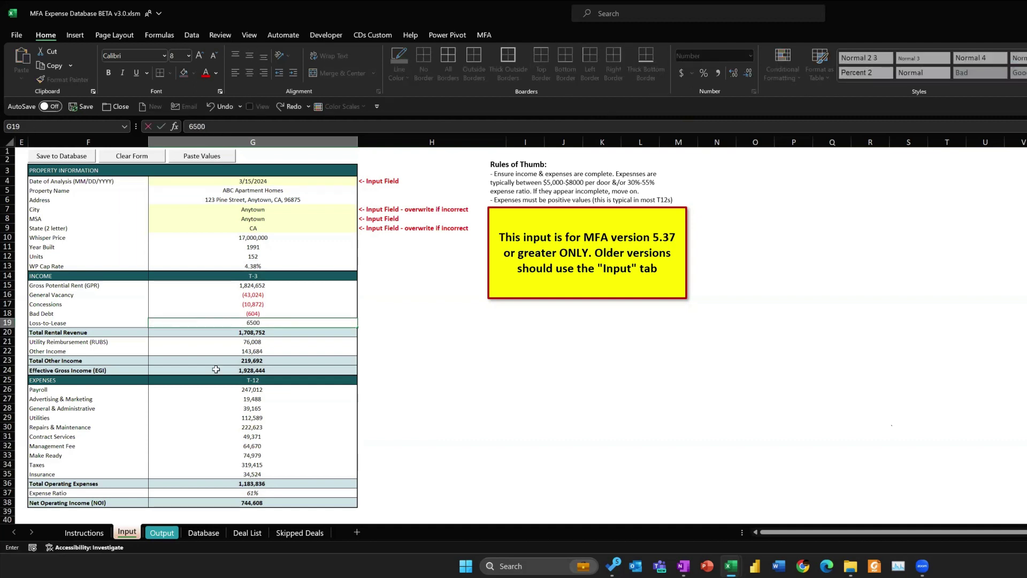
pyautogui.press('Return')
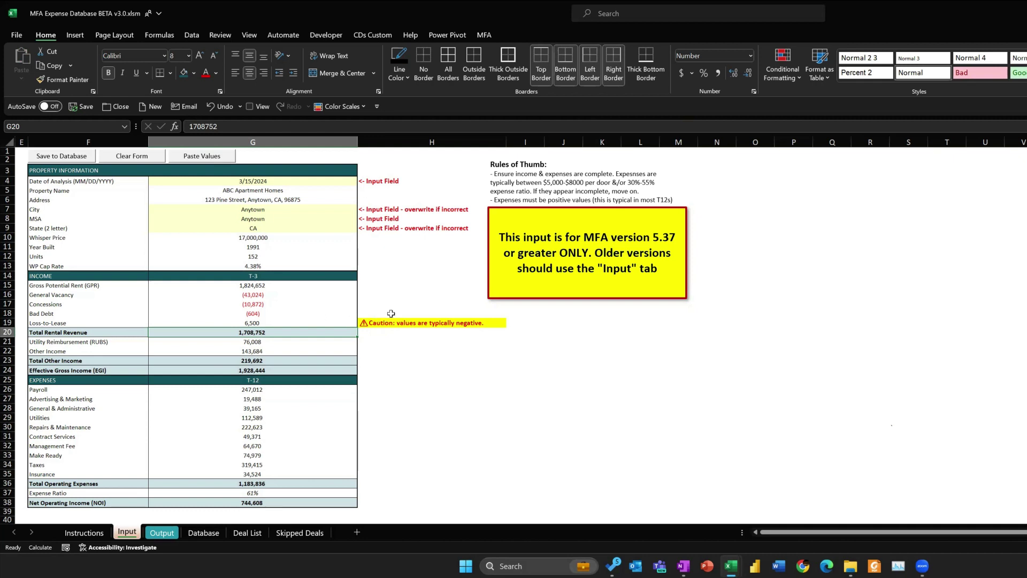
pyautogui.hotkey('ctrl', 'z')
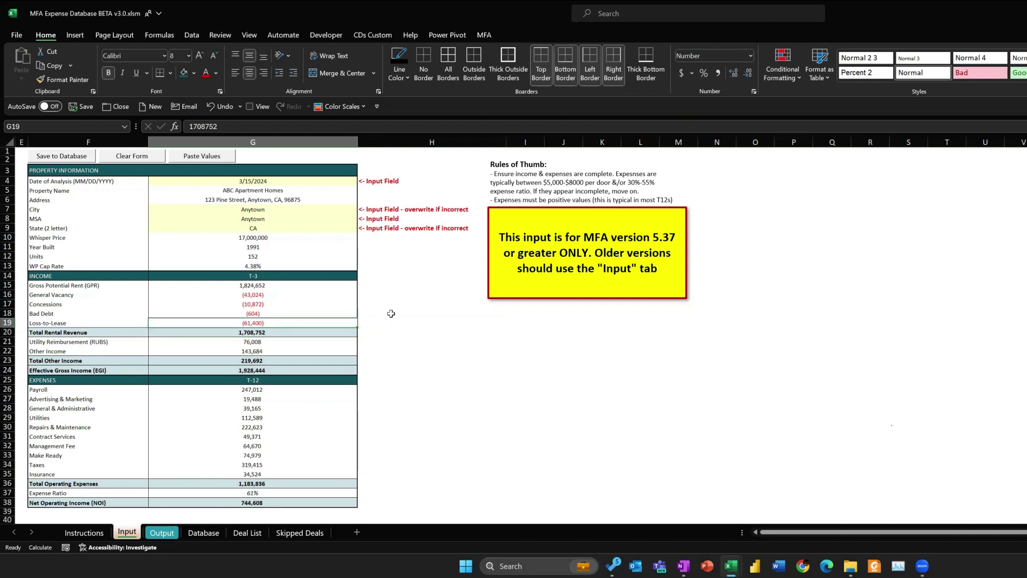
# - Review the date, city, MSA and state input fields of the pasted ABC Apartment Homes record
pyautogui.click(275, 181)
pyautogui.moveTo(264, 209); pyautogui.dragTo(263, 232)
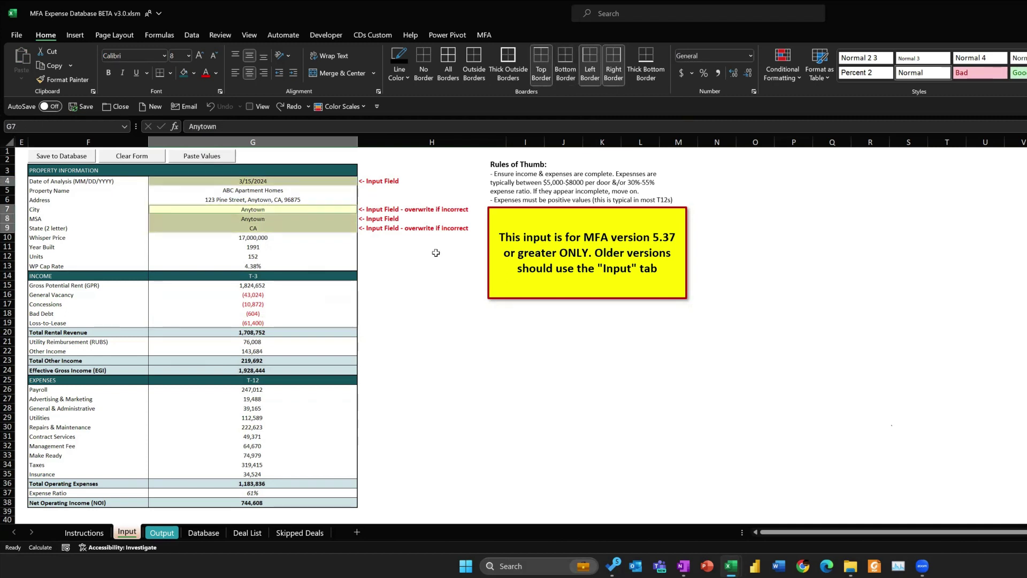
pyautogui.click(391, 264)
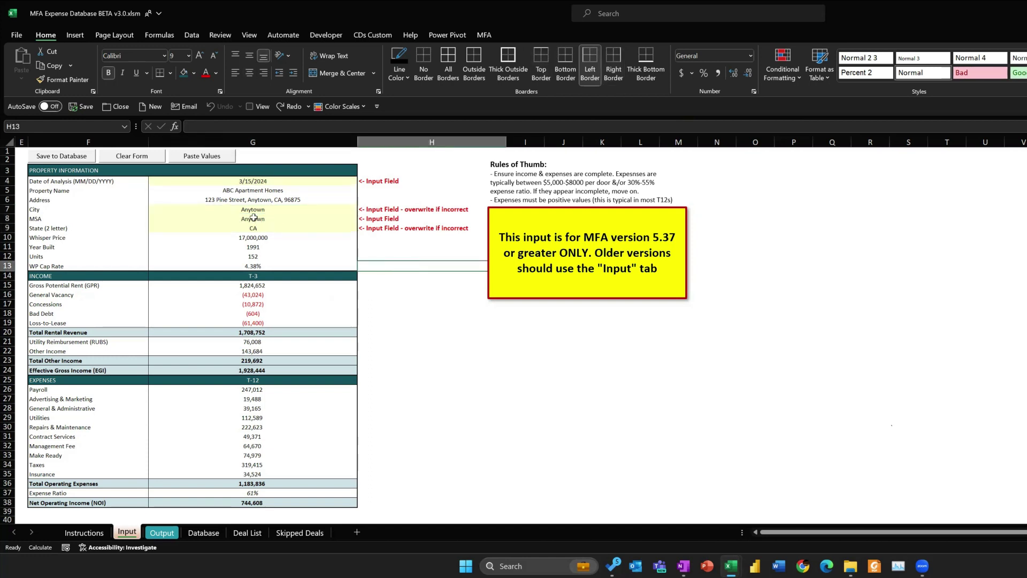
pyautogui.click(248, 228)
pyautogui.click(389, 255)
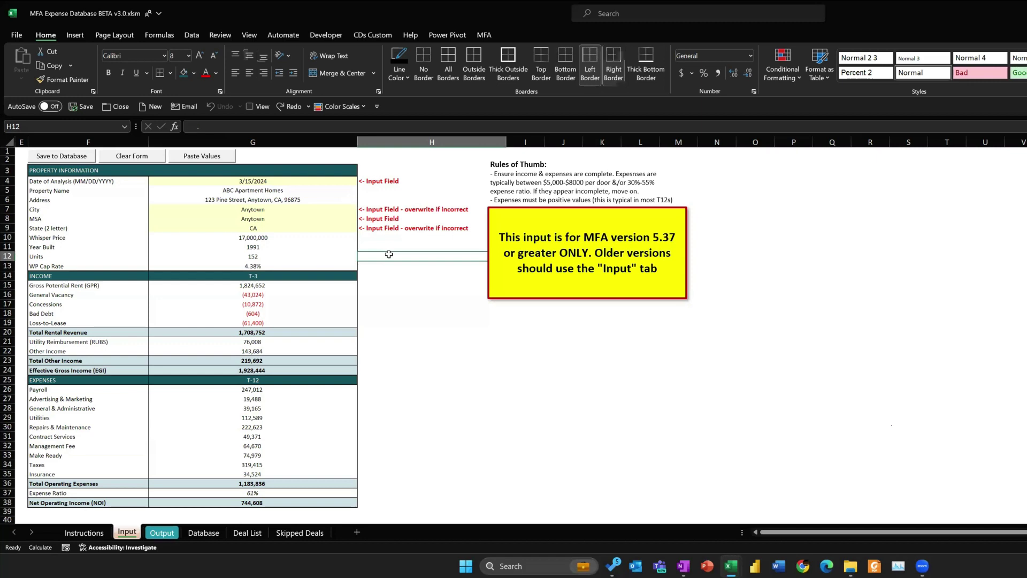
pyautogui.moveTo(227, 182); pyautogui.dragTo(225, 231)
pyautogui.click(107, 191)
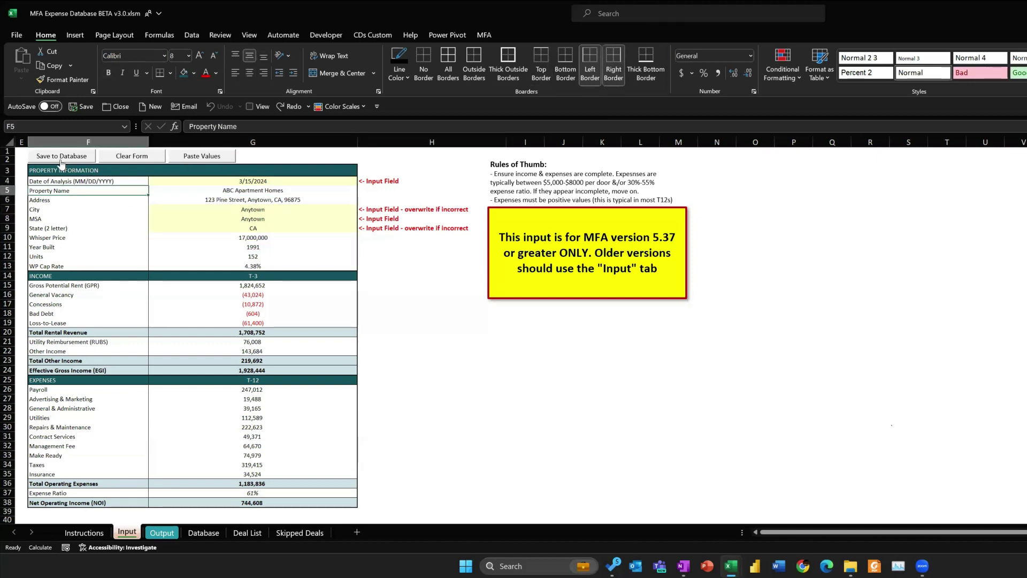
# - Save the ABC Apartment Homes record from the Input form to the database
pyautogui.click(61, 159)
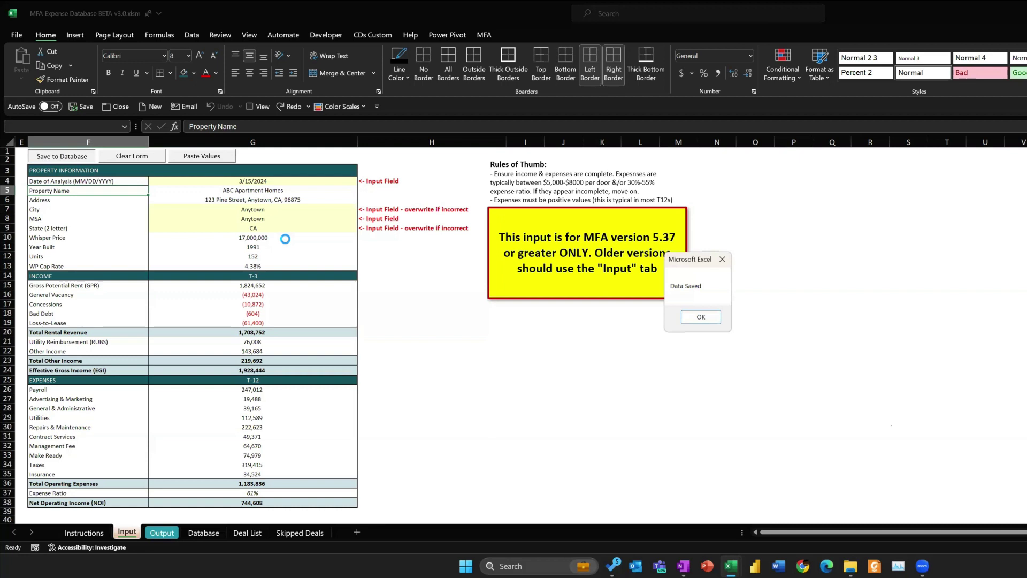
pyautogui.click(709, 319)
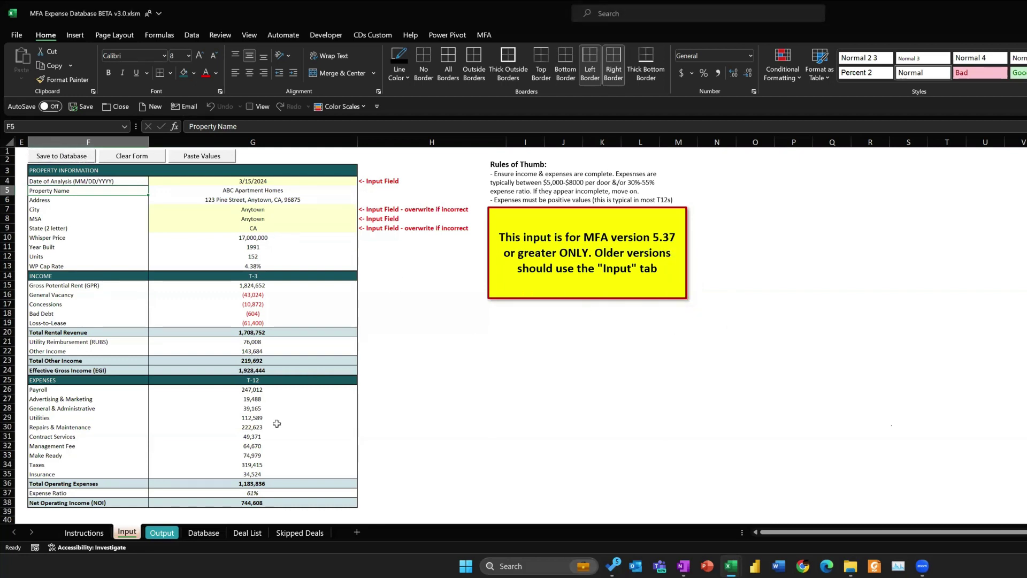
# - Examine the newly saved ABC Apartment Homes rows at the end of the Database sheet
pyautogui.click(203, 533)
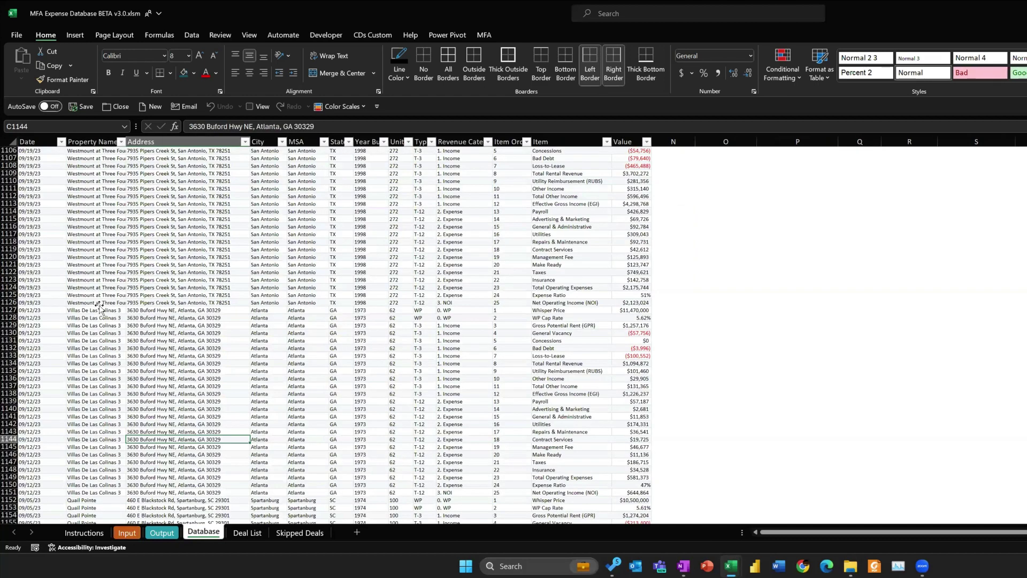
pyautogui.hotkey('ctrl', 'Down')
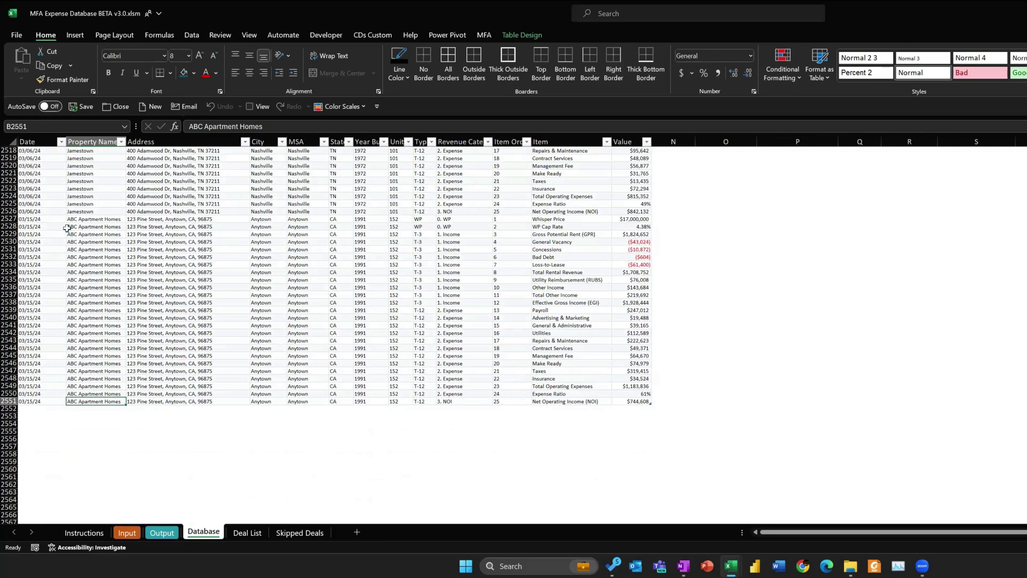
pyautogui.keyDown('ctrl'); pyautogui.scroll(1, 66, 228); pyautogui.keyUp('ctrl')
pyautogui.keyDown('ctrl'); pyautogui.scroll(1, 64, 226); pyautogui.keyUp('ctrl')
pyautogui.moveTo(59, 224); pyautogui.dragTo(829, 460)
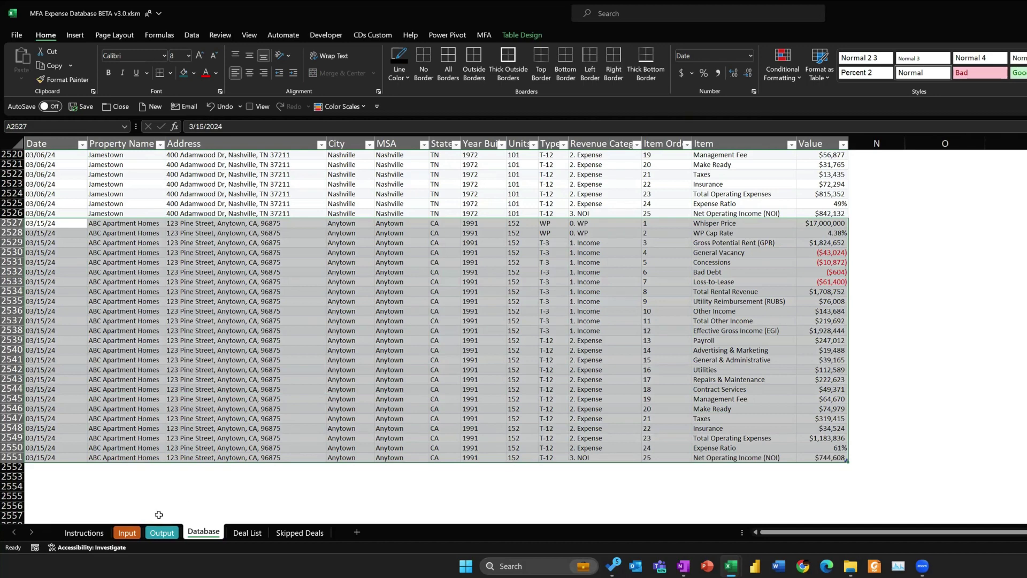
# - Refresh the pivot table on the Output sheet with the current database records
pyautogui.click(161, 534)
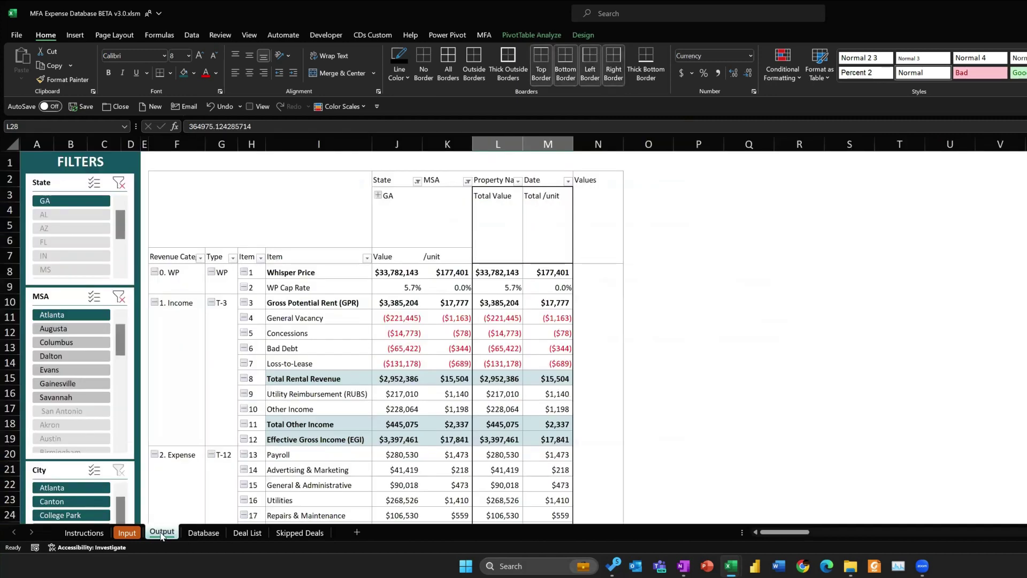
pyautogui.moveTo(408, 331)
pyautogui.scroll(-1, 391, 227)
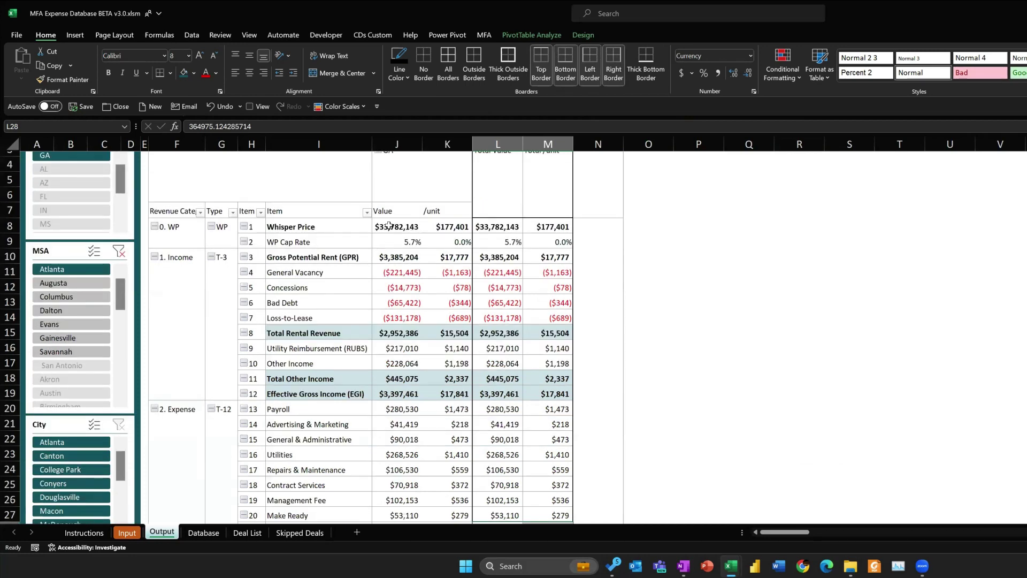
pyautogui.scroll(1, 388, 224)
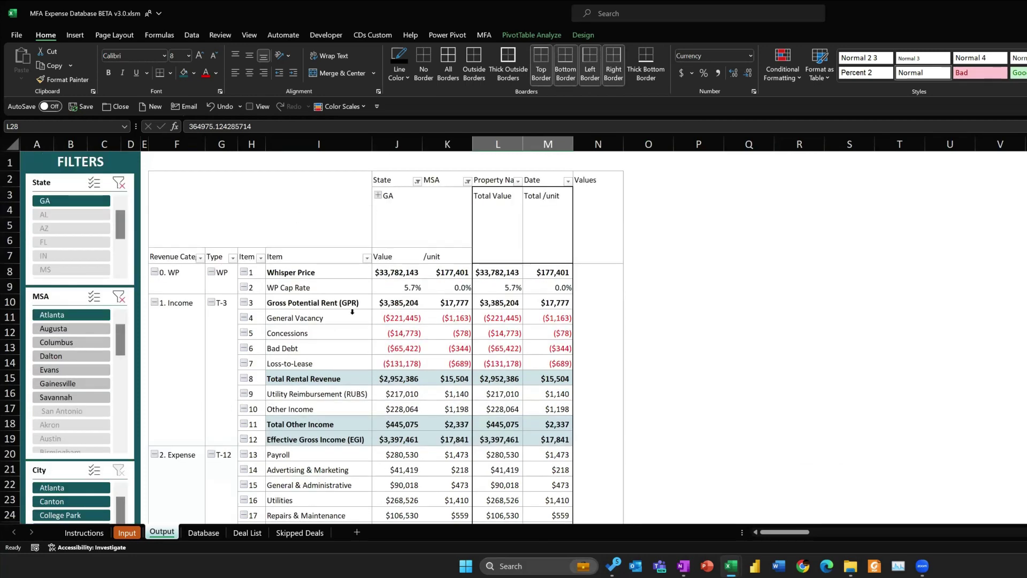
pyautogui.click(412, 287)
pyautogui.rightClick(413, 289)
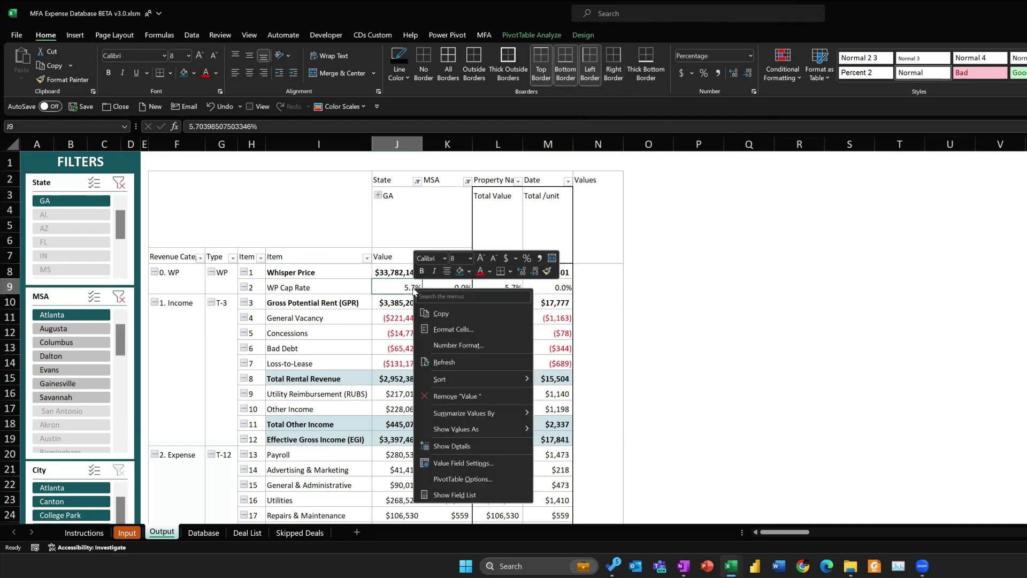
pyautogui.click(447, 363)
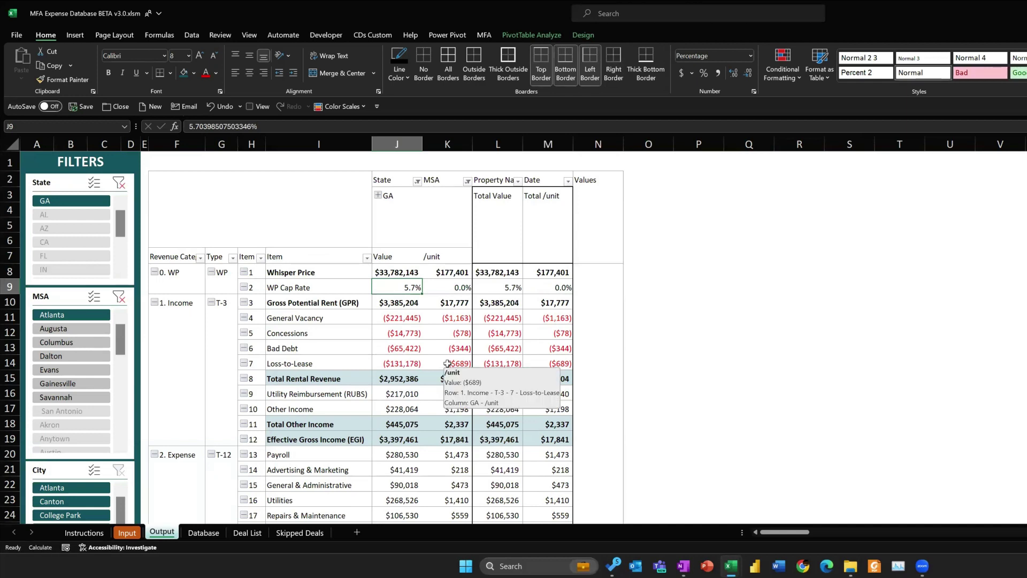
# - Clear the report's MSA and State filters, and filter the Output pivot table to the state CA
pyautogui.click(68, 207)
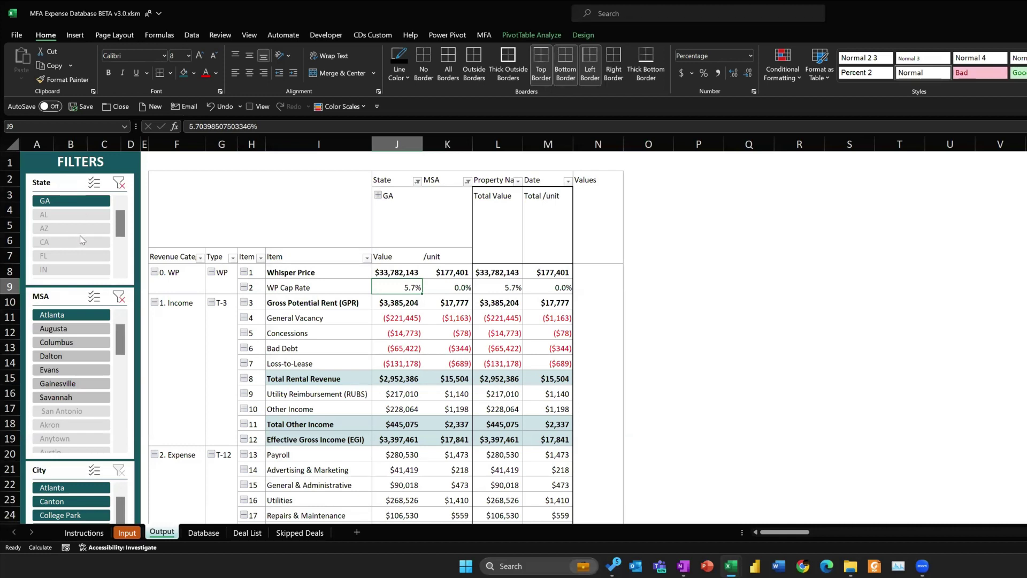
pyautogui.click(118, 299)
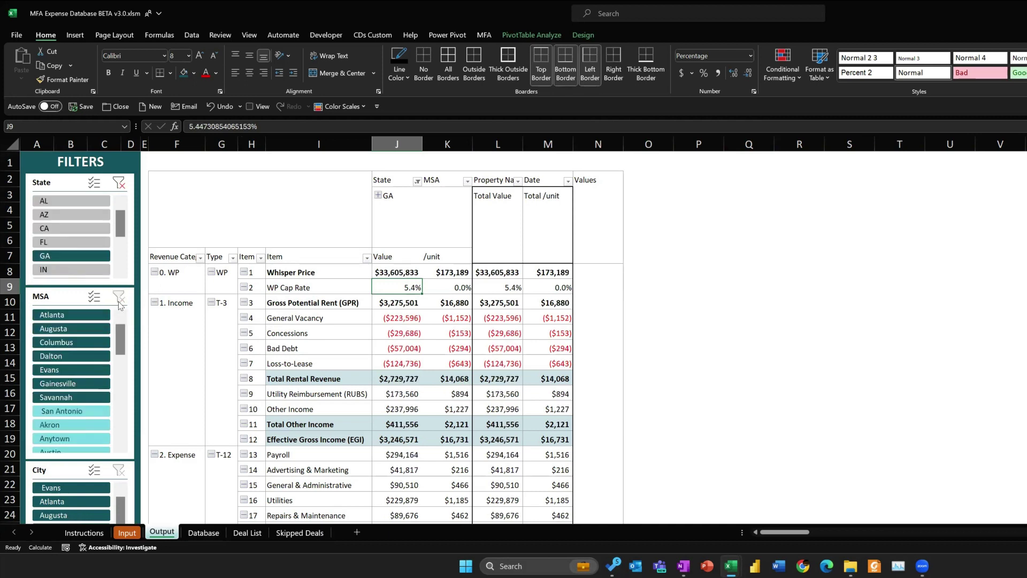
pyautogui.click(123, 188)
pyautogui.click(68, 231)
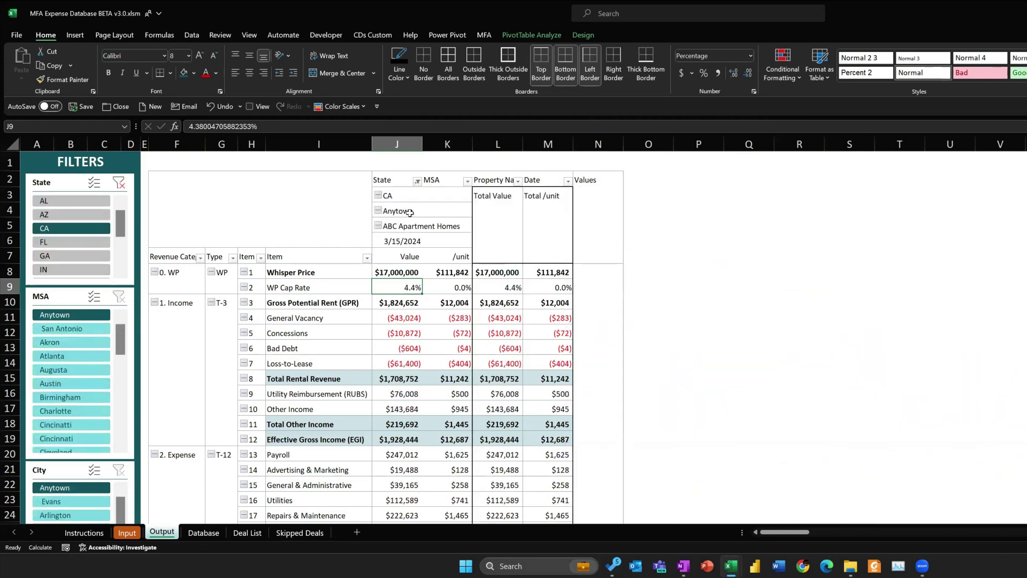
# - Check the ABC Apartment Homes column in the Output report, from its MSA, name and date headings down to the expense ratio
pyautogui.moveTo(410, 212); pyautogui.dragTo(405, 242)
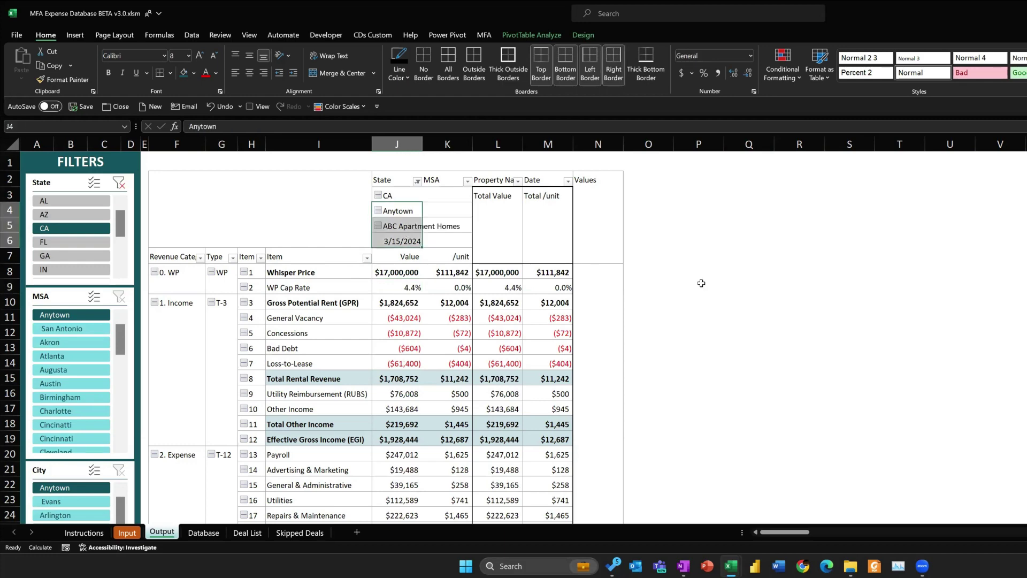
pyautogui.click(713, 277)
pyautogui.scroll(-2, 629, 247)
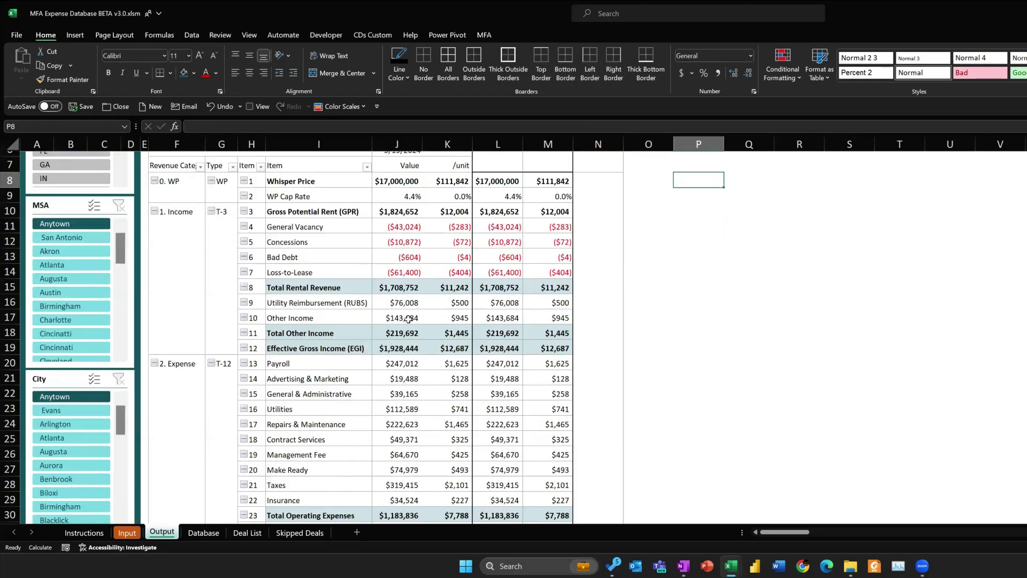
pyautogui.scroll(-2, 405, 321)
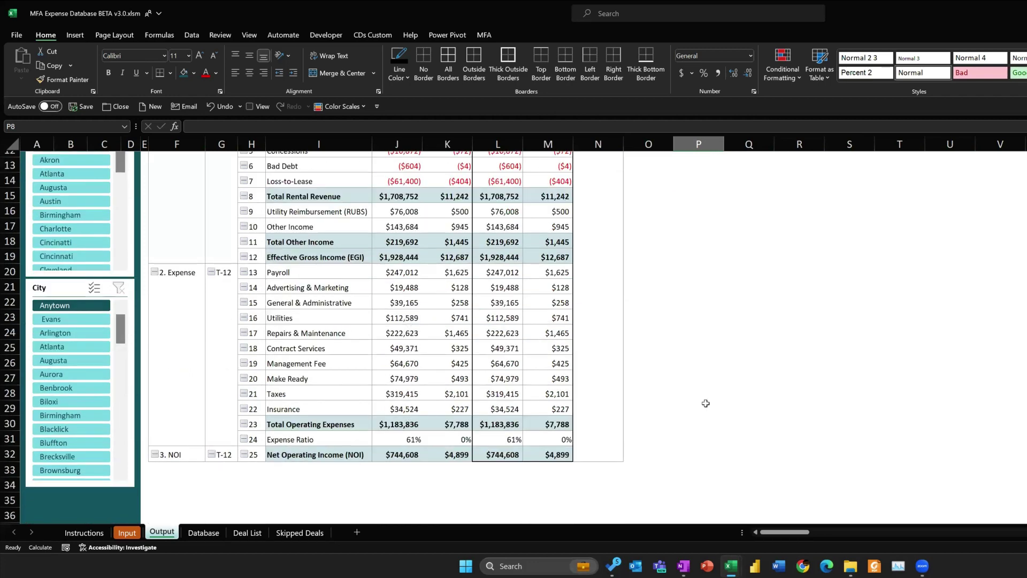
pyautogui.click(402, 441)
pyautogui.scroll(4, 625, 335)
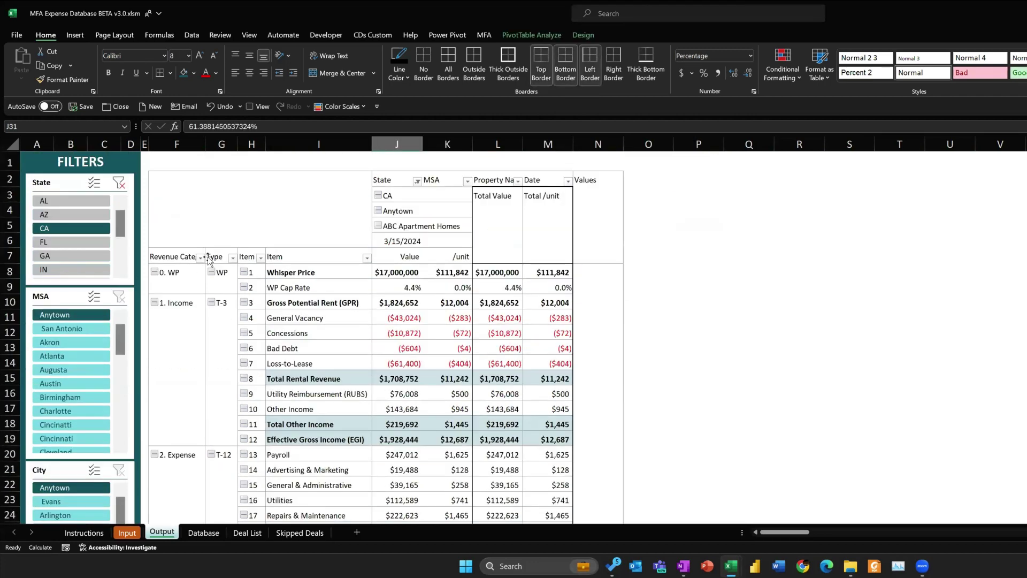
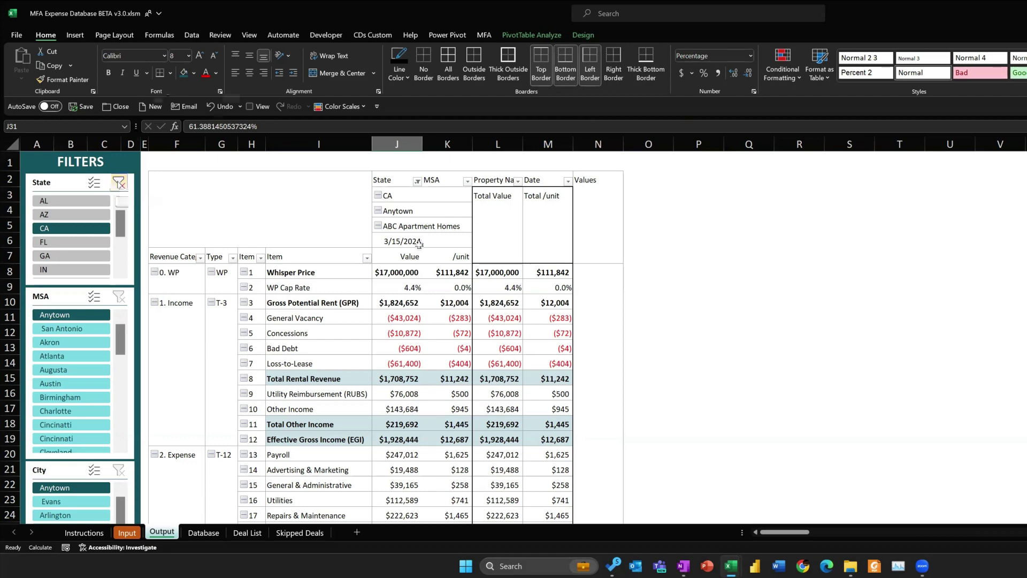
# - Examine the ABC Apartment Homes expense values, plus the total and per-unit figures for utility reimbursement, other income, payroll and utilities
pyautogui.scroll(-4, 510, 289)
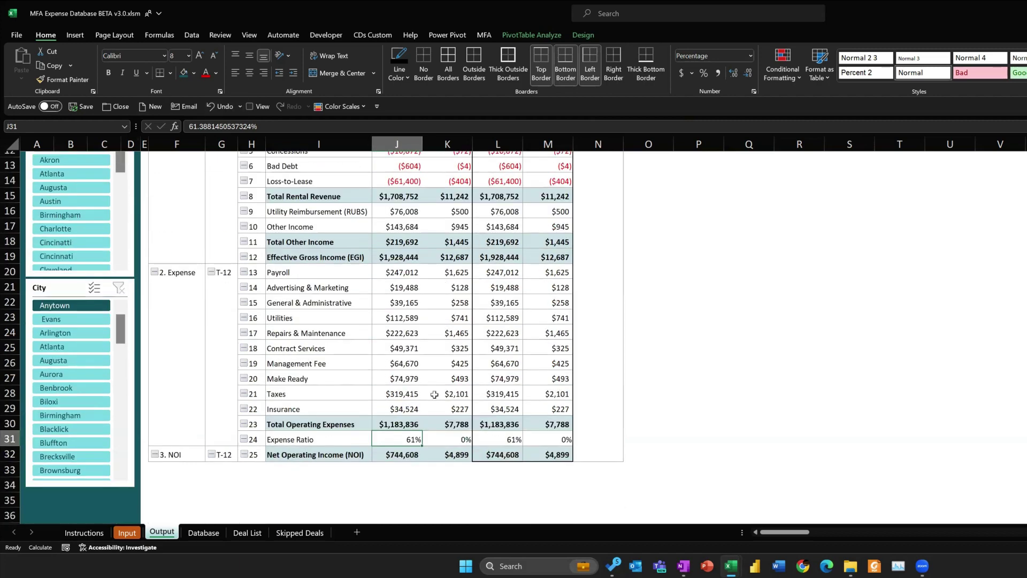
pyautogui.moveTo(398, 273); pyautogui.dragTo(398, 408)
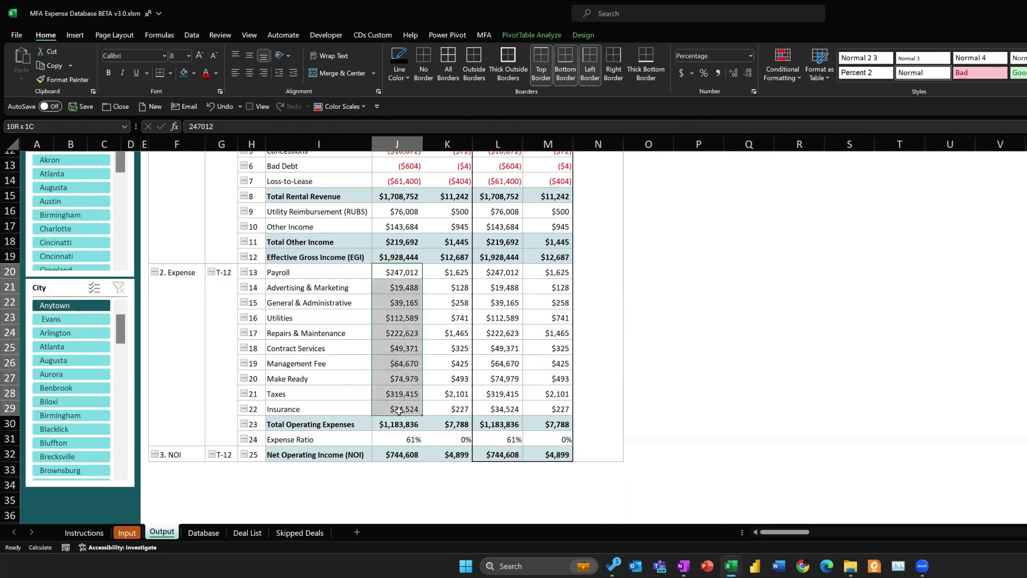
pyautogui.scroll(3, 436, 332)
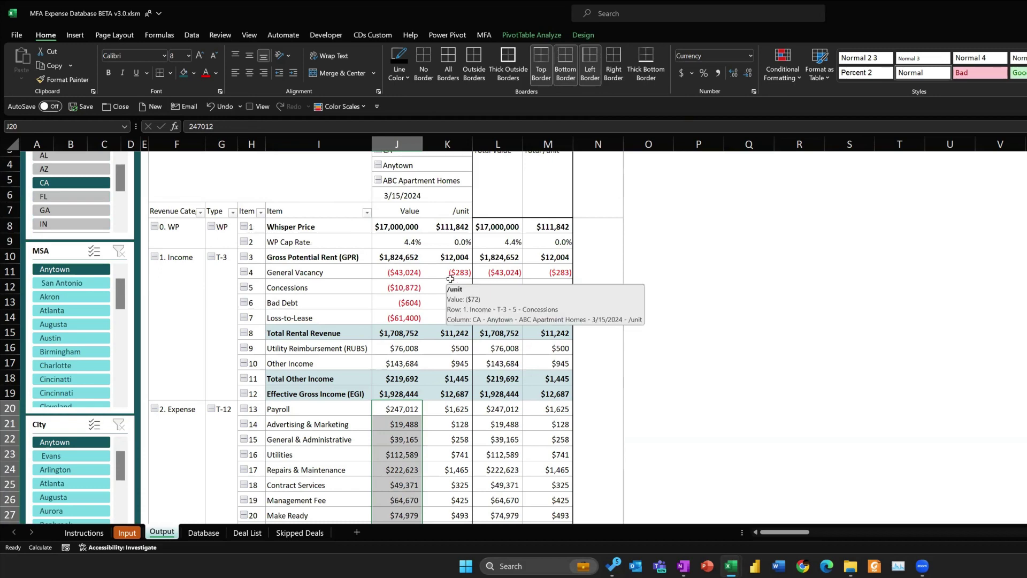
pyautogui.scroll(-1, 450, 280)
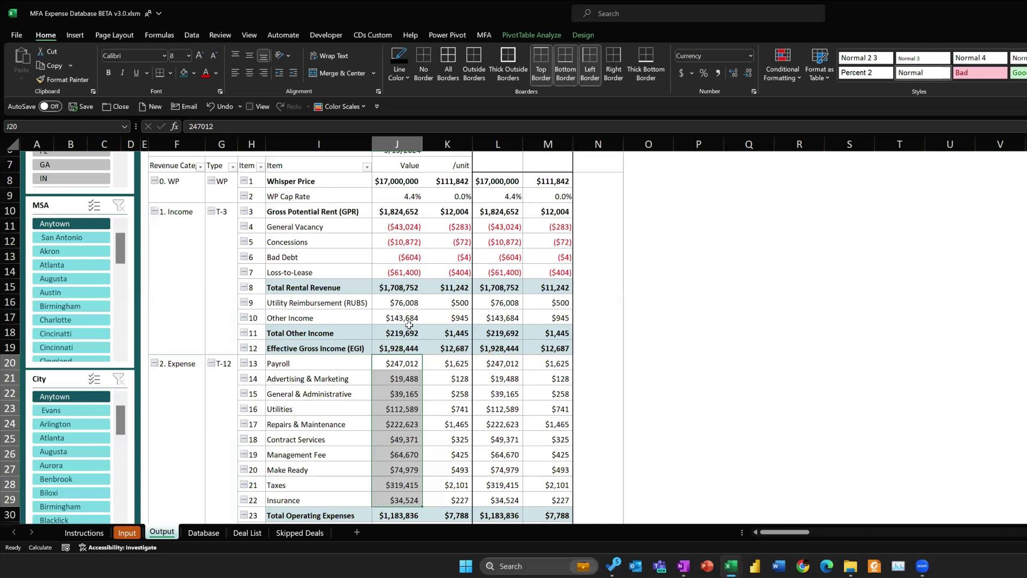
pyautogui.moveTo(405, 303); pyautogui.dragTo(445, 319)
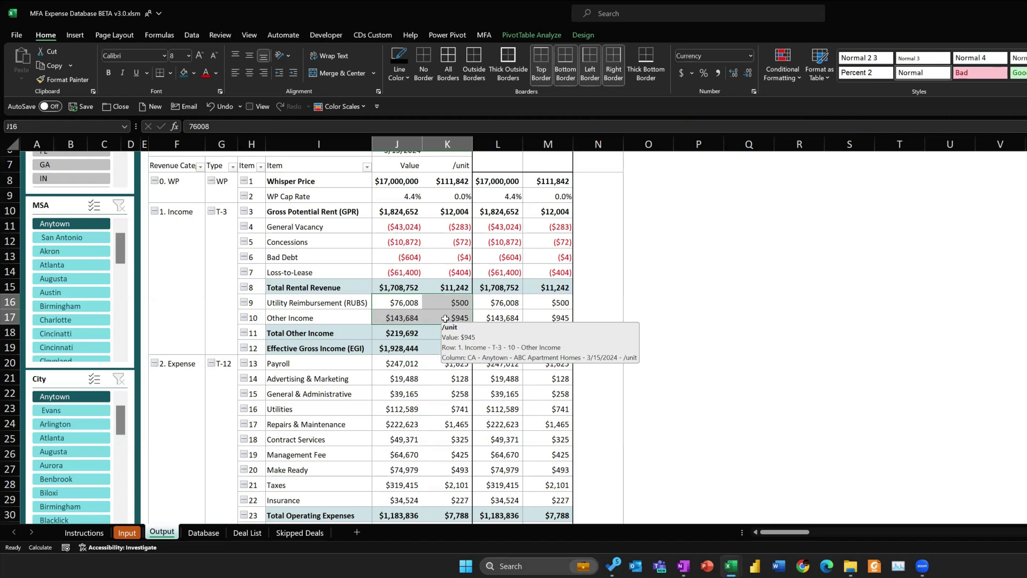
pyautogui.scroll(-1, 445, 319)
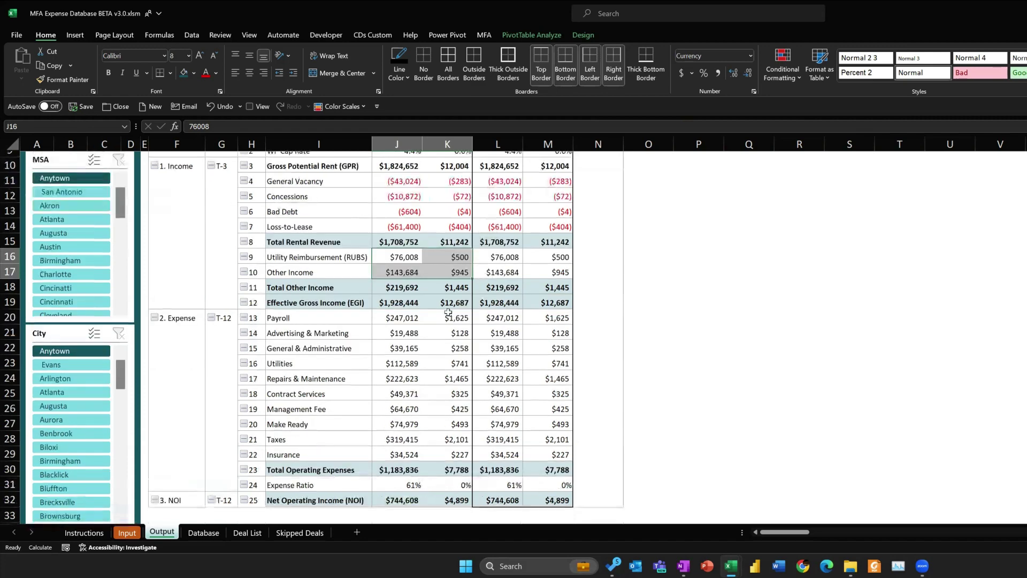
pyautogui.moveTo(407, 318); pyautogui.dragTo(445, 317)
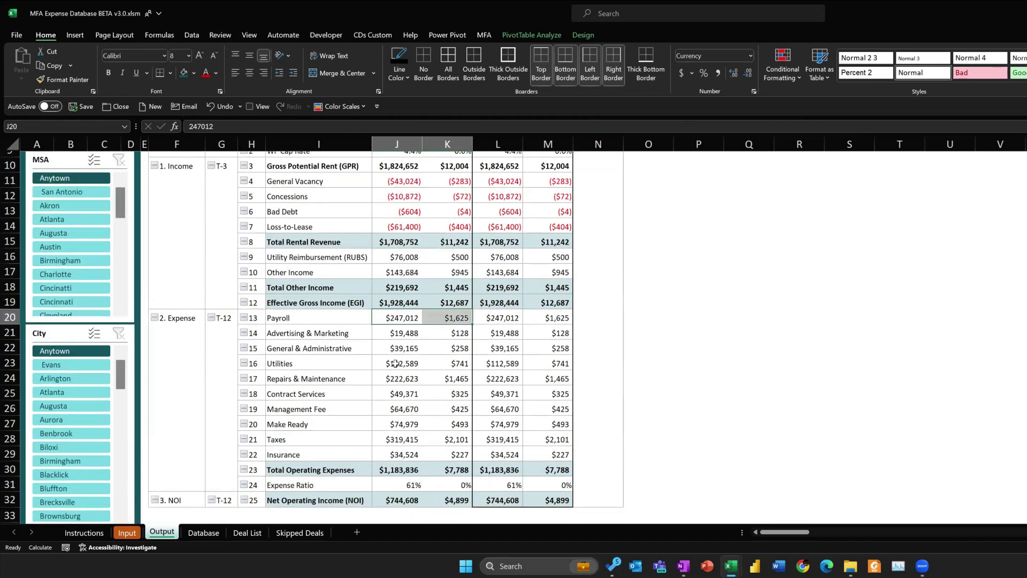
pyautogui.moveTo(399, 363); pyautogui.dragTo(446, 364)
pyautogui.moveTo(555, 411)
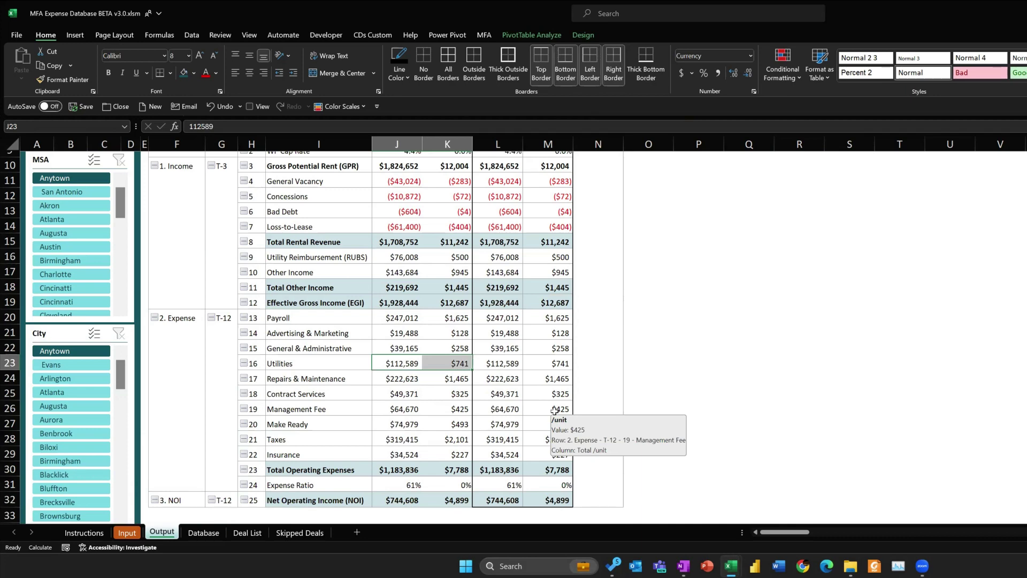
# - Review the report from whisper price to net operating income, including total operating expenses and the General & Administrative to Management Fee values
pyautogui.scroll(3, 534, 358)
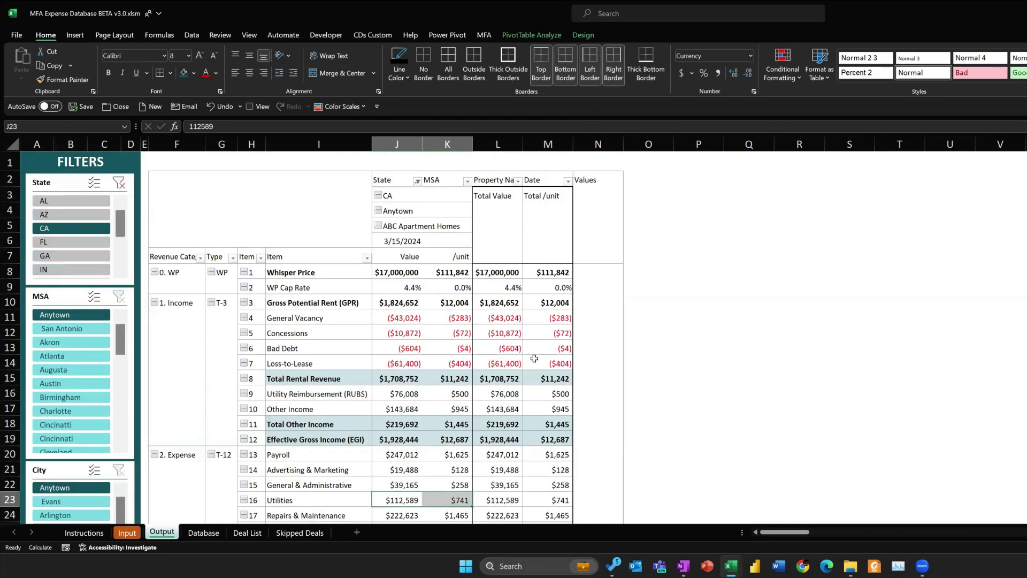
pyautogui.scroll(-1, 535, 359)
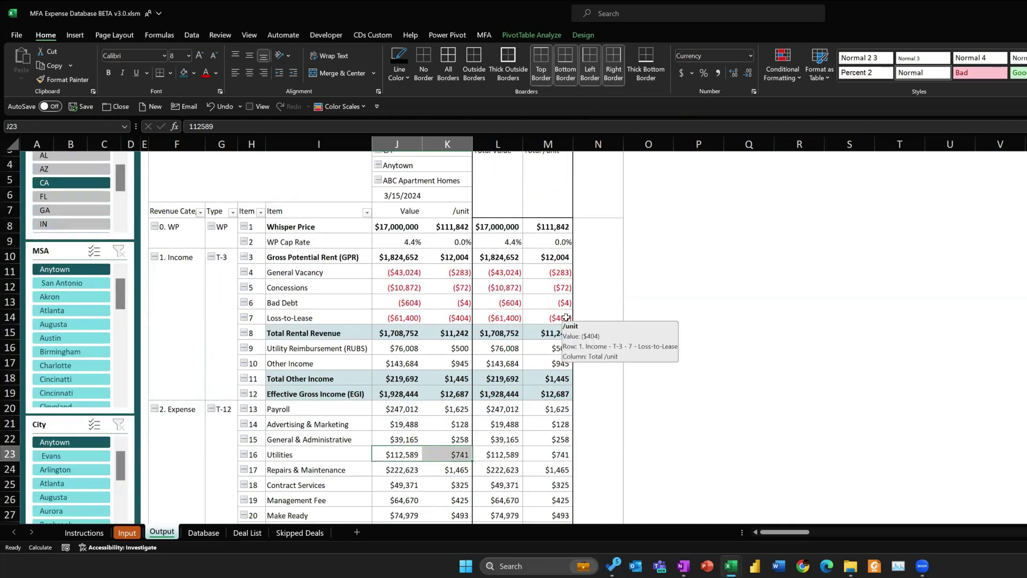
pyautogui.scroll(-1, 601, 353)
pyautogui.scroll(-2, 602, 353)
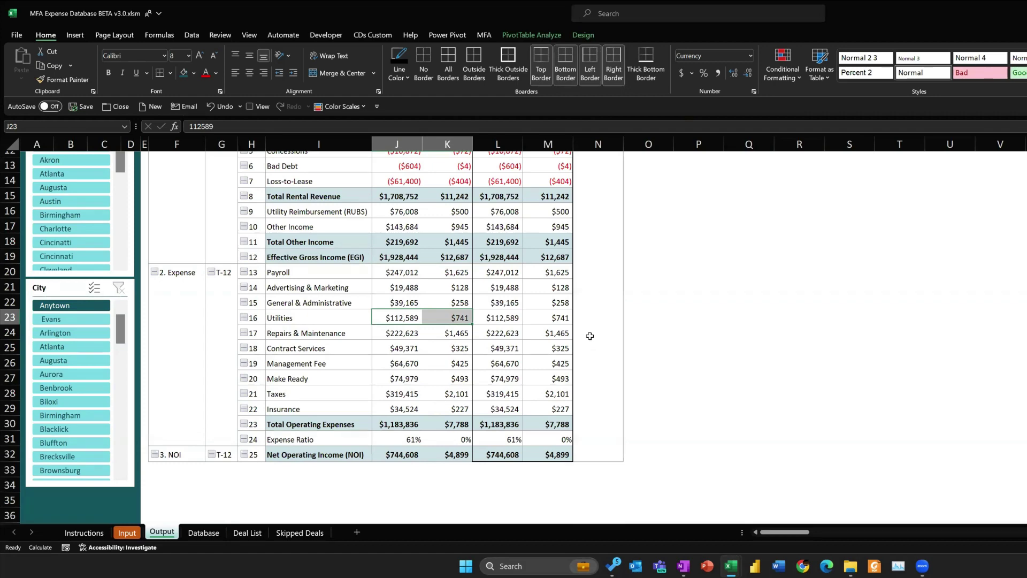
pyautogui.scroll(1, 589, 336)
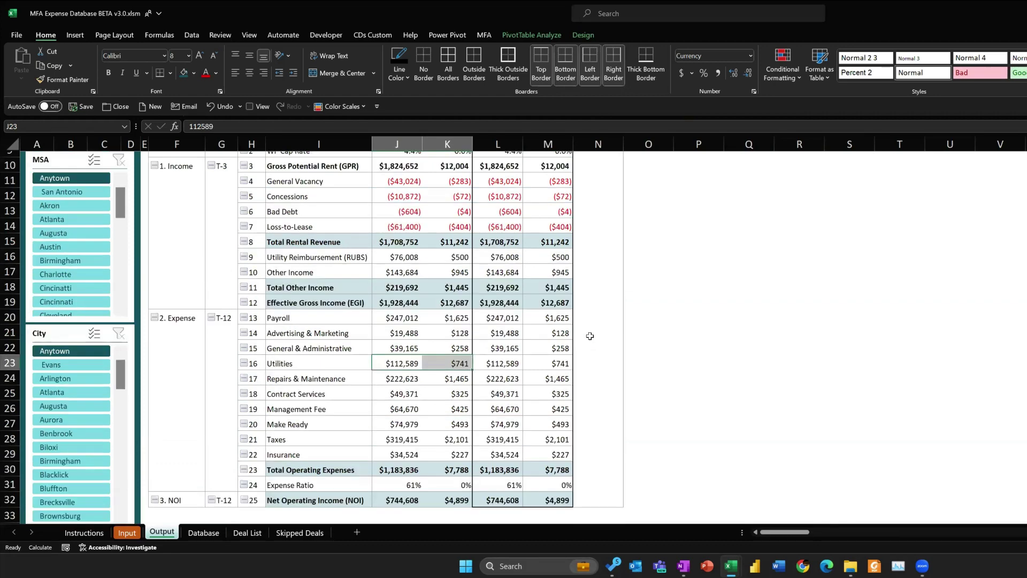
pyautogui.scroll(3, 589, 336)
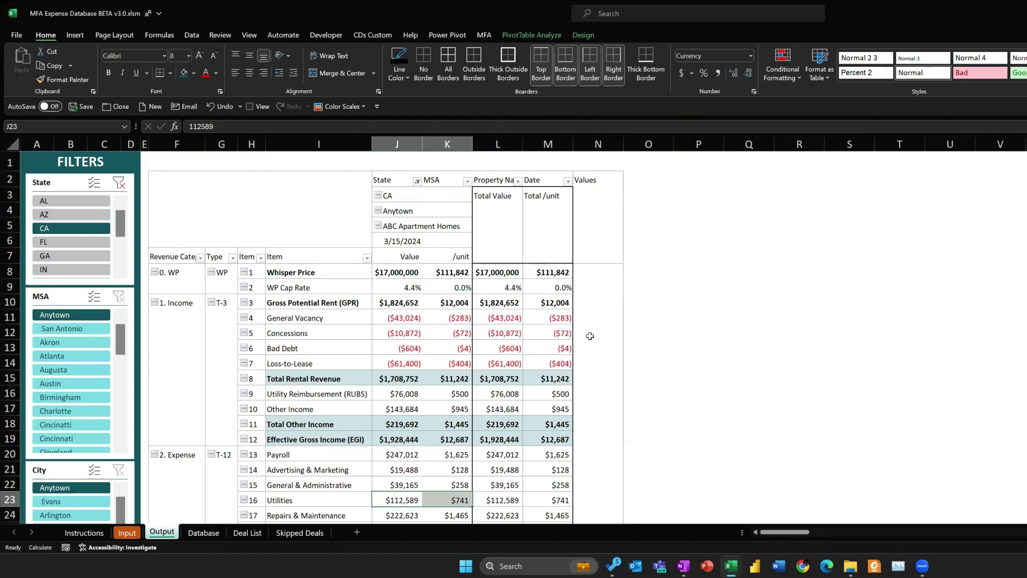
pyautogui.scroll(-2, 509, 313)
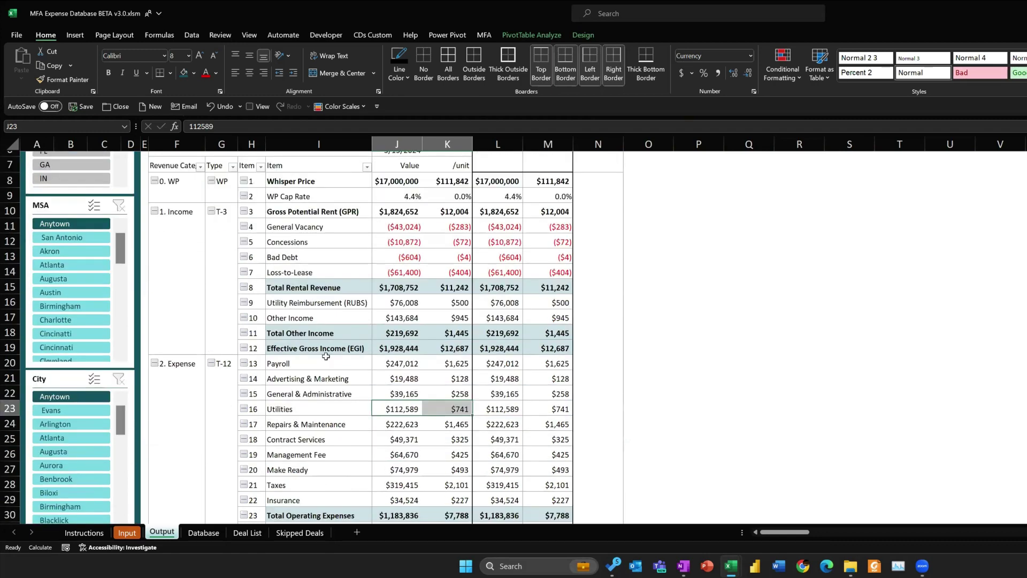
pyautogui.scroll(-1, 404, 346)
pyautogui.click(393, 470)
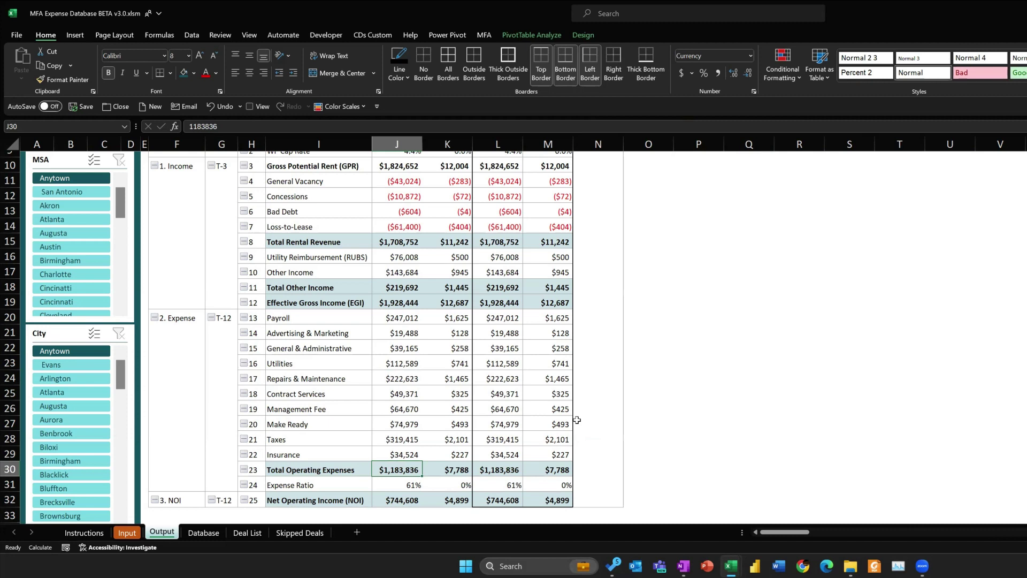
pyautogui.moveTo(399, 345); pyautogui.dragTo(407, 408)
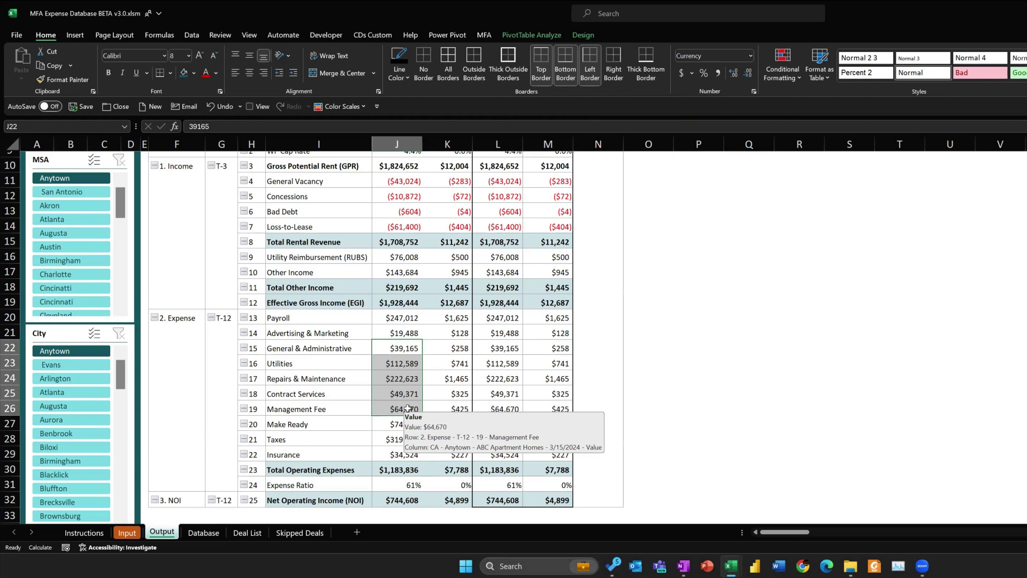
# - Inspect the General Vacancy to Loss-to-Lease values of ABC Apartment Homes in the Database sheet, and return to the top of the Output report
pyautogui.click(203, 533)
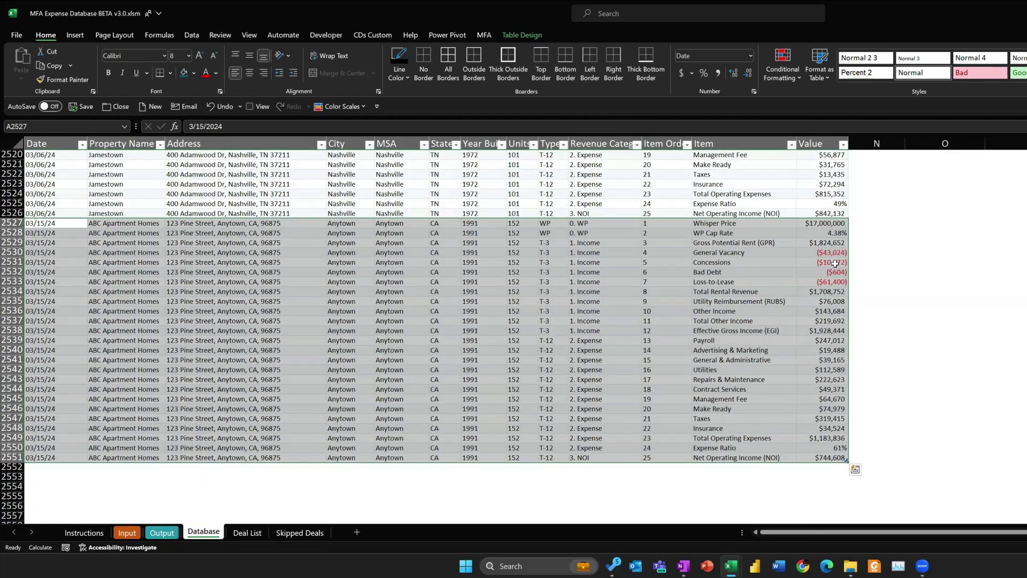
pyautogui.moveTo(835, 263); pyautogui.dragTo(852, 300)
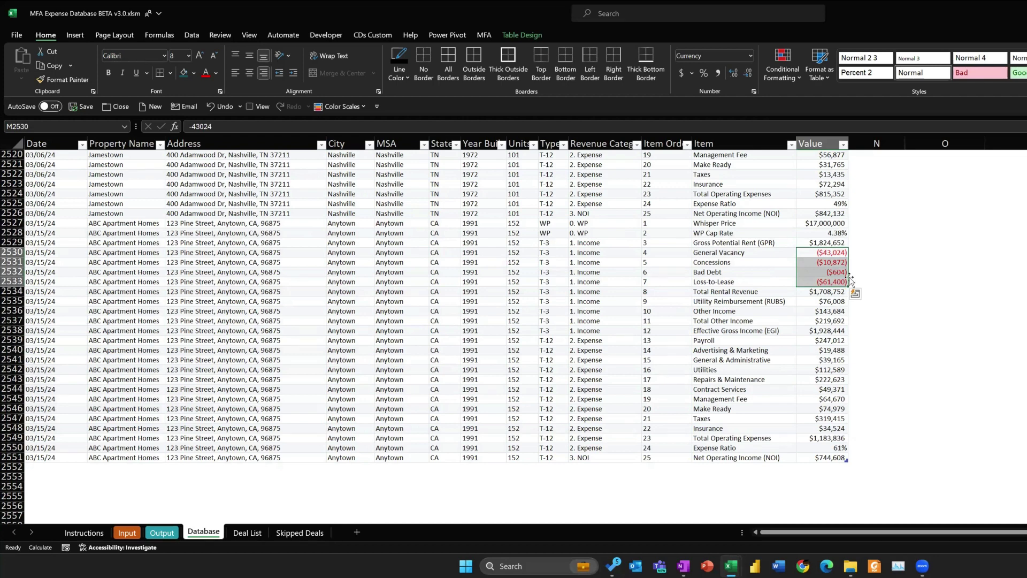
pyautogui.moveTo(828, 254); pyautogui.dragTo(830, 285)
pyautogui.hotkey('ctrl', 'pageup')
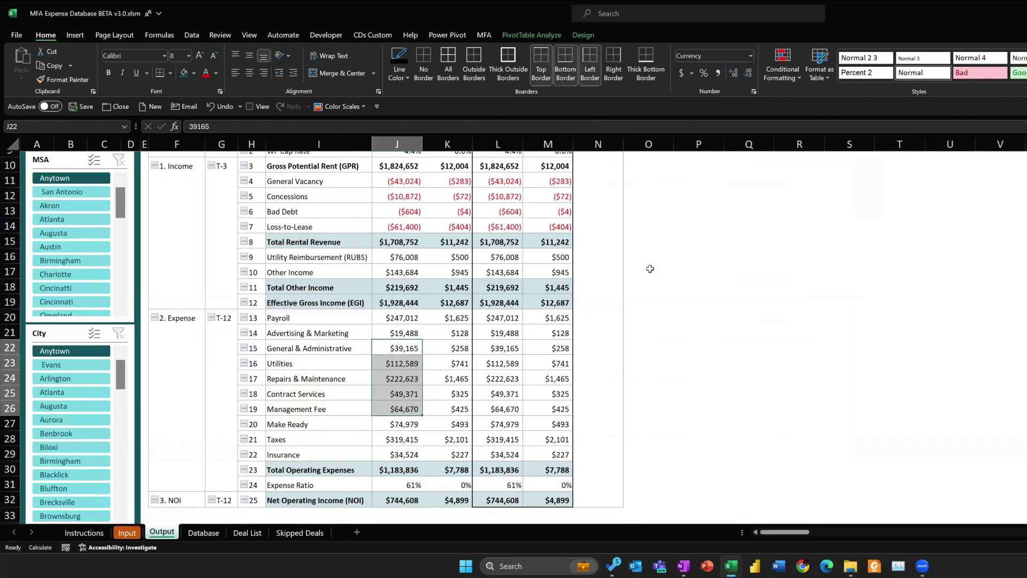
pyautogui.scroll(3, 650, 268)
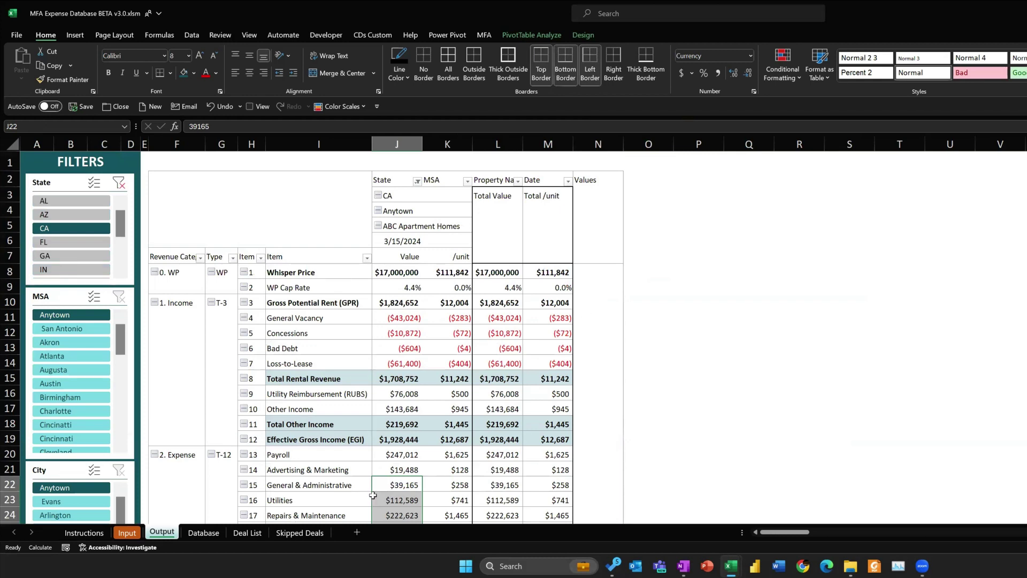
# - Look through the properties on the Deal List sheet and the deals with notes on the Skipped Deals sheet
pyautogui.click(247, 531)
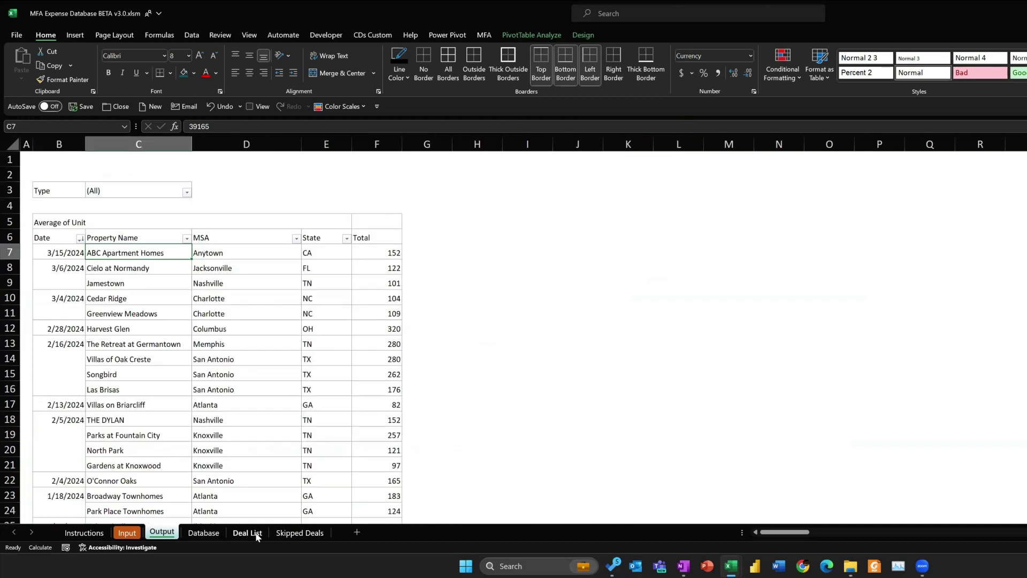
pyautogui.scroll(-2, 223, 256)
pyautogui.click(297, 533)
pyautogui.scroll(5, 238, 317)
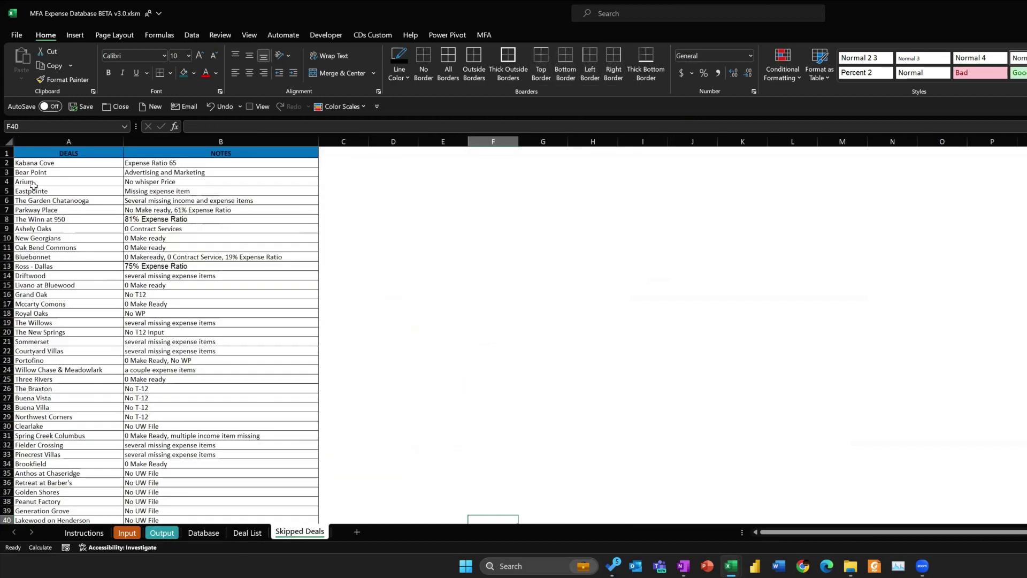
# - Look through the deals and their notes on the Skipped Deals sheet
pyautogui.moveTo(50, 163); pyautogui.dragTo(60, 416)
pyautogui.scroll(-2, 115, 378)
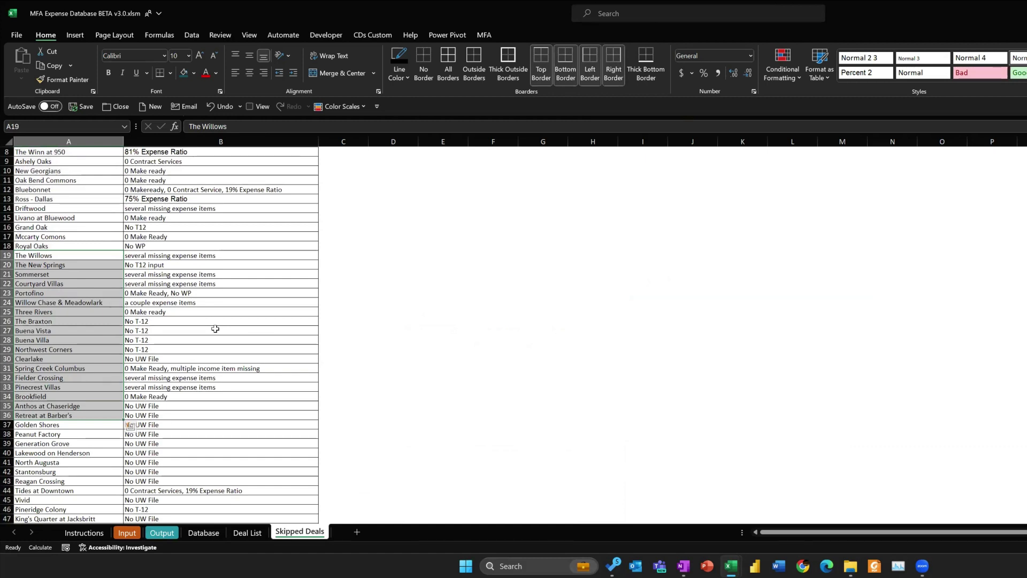
pyautogui.scroll(3, 216, 328)
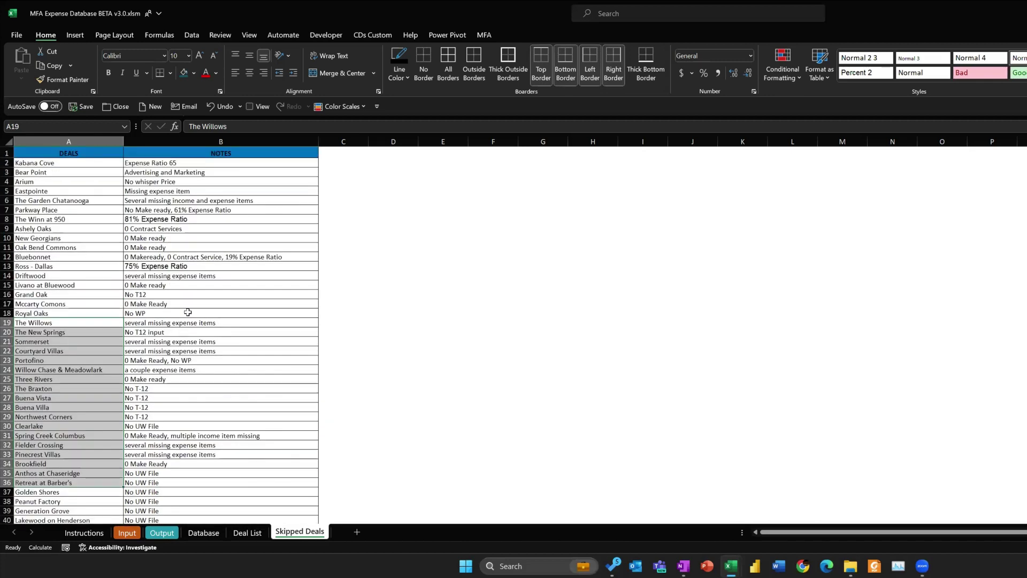
pyautogui.moveTo(54, 173); pyautogui.dragTo(53, 313)
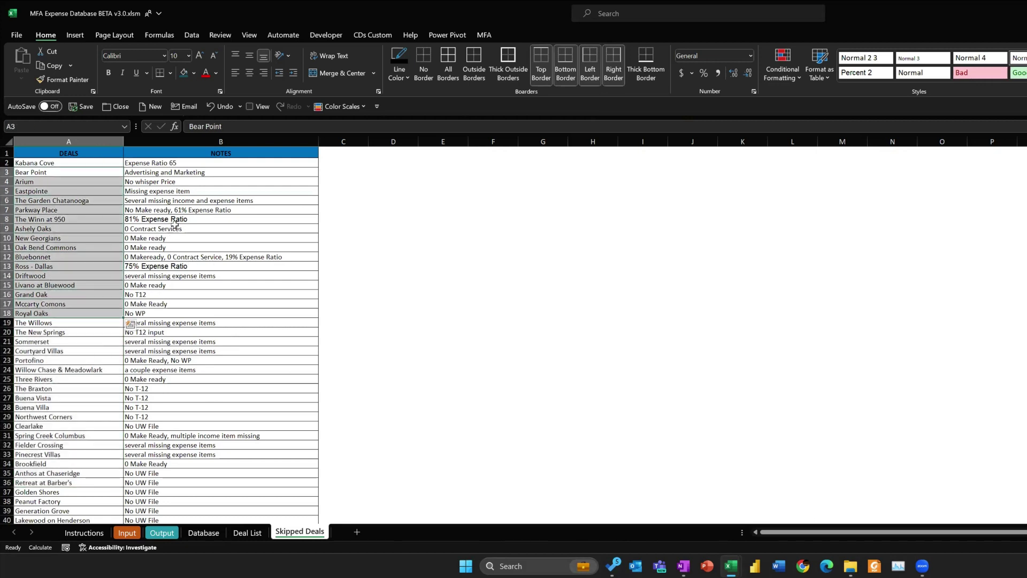
pyautogui.moveTo(69, 160); pyautogui.dragTo(214, 493)
pyautogui.click(150, 388)
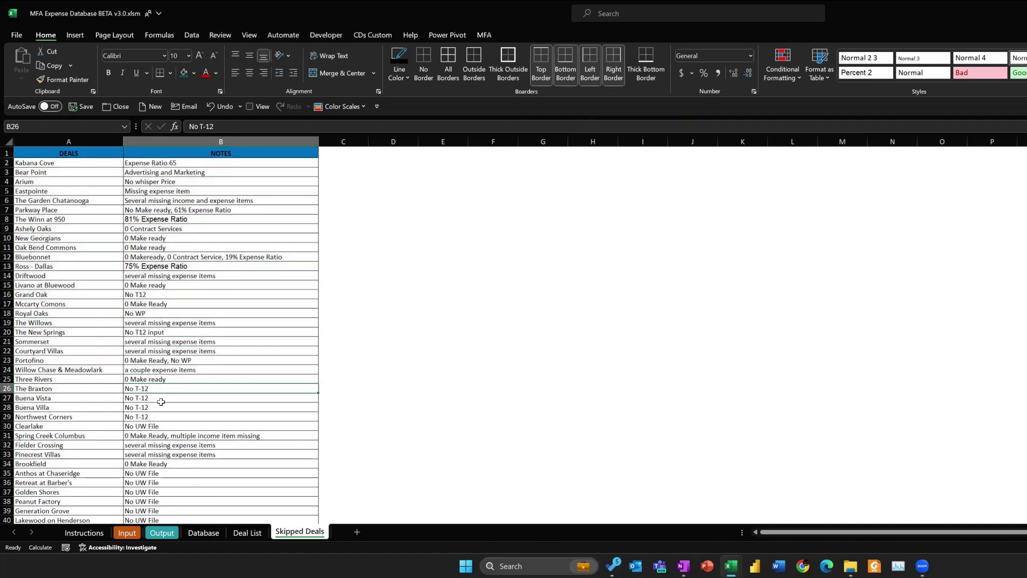
# - Examine the reasons deals were skipped, including the make-ready, T-12 and expense ratio notes, down to the end of the list
pyautogui.click(162, 381)
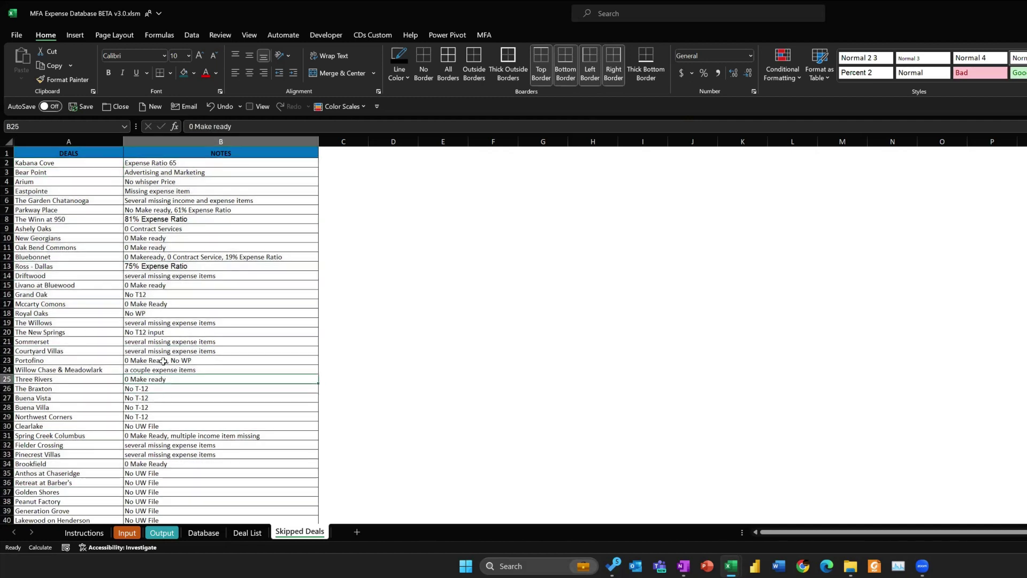
pyautogui.click(162, 331)
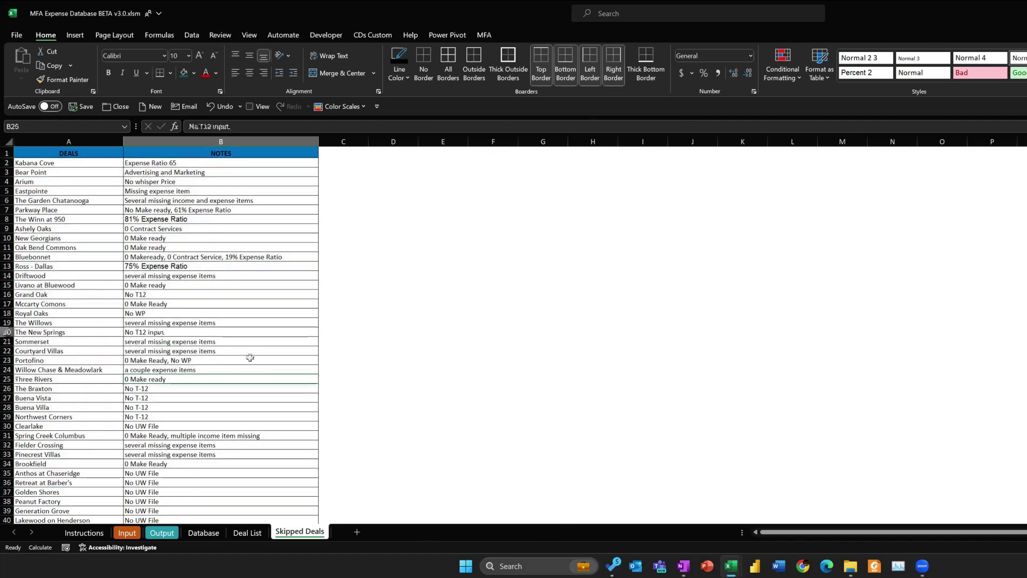
pyautogui.click(158, 267)
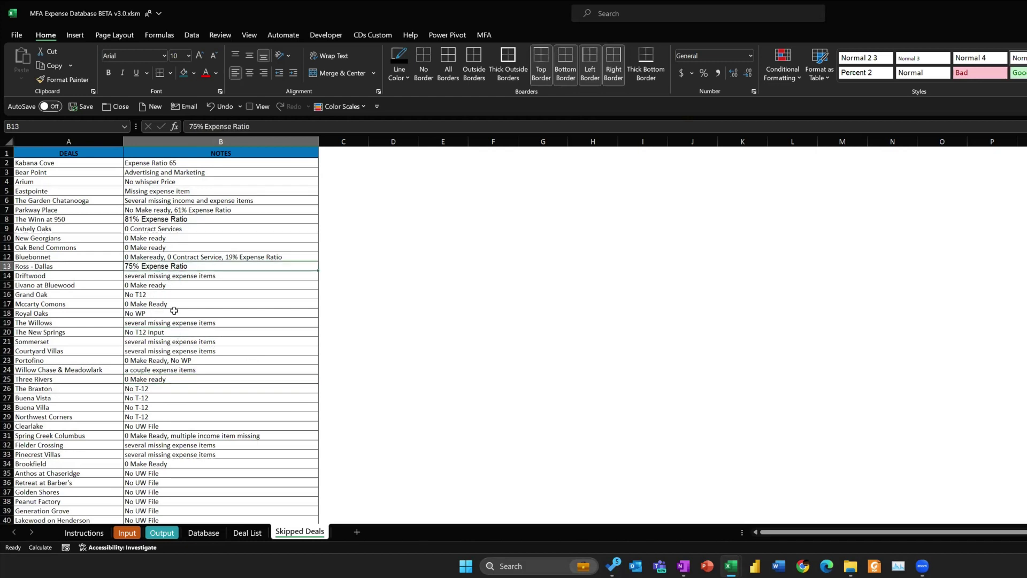
pyautogui.click(158, 220)
pyautogui.scroll(-1, 175, 310)
pyautogui.scroll(-6, 175, 307)
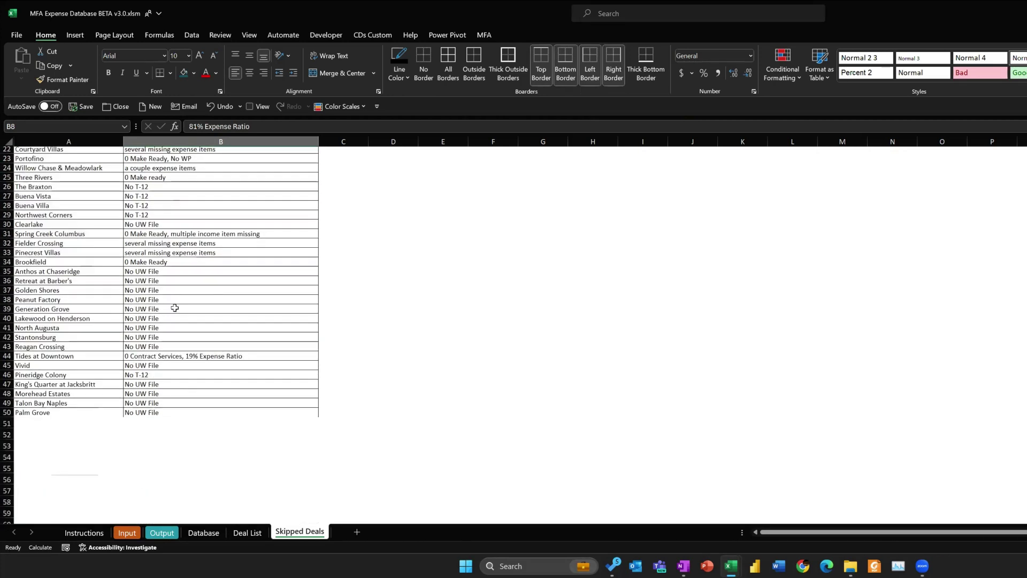
# - Go back past the Deal List to the Output report and clear its State filter
pyautogui.click(252, 534)
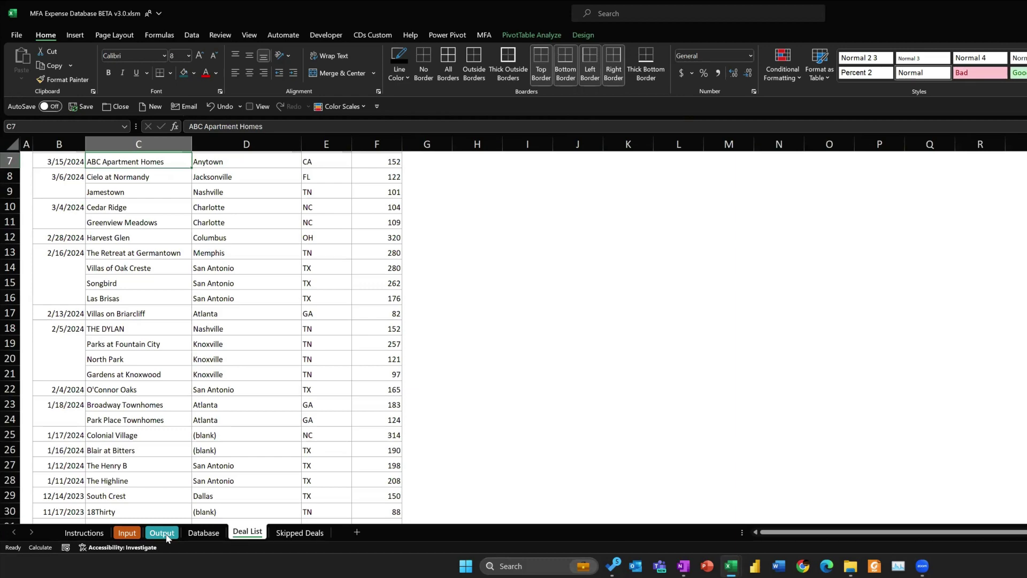
pyautogui.click(167, 535)
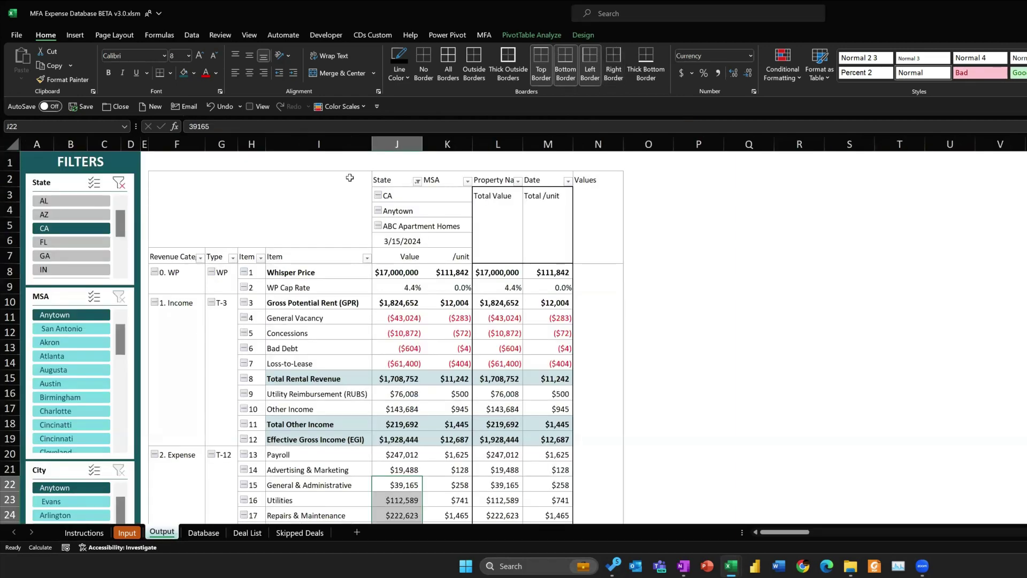
pyautogui.click(118, 183)
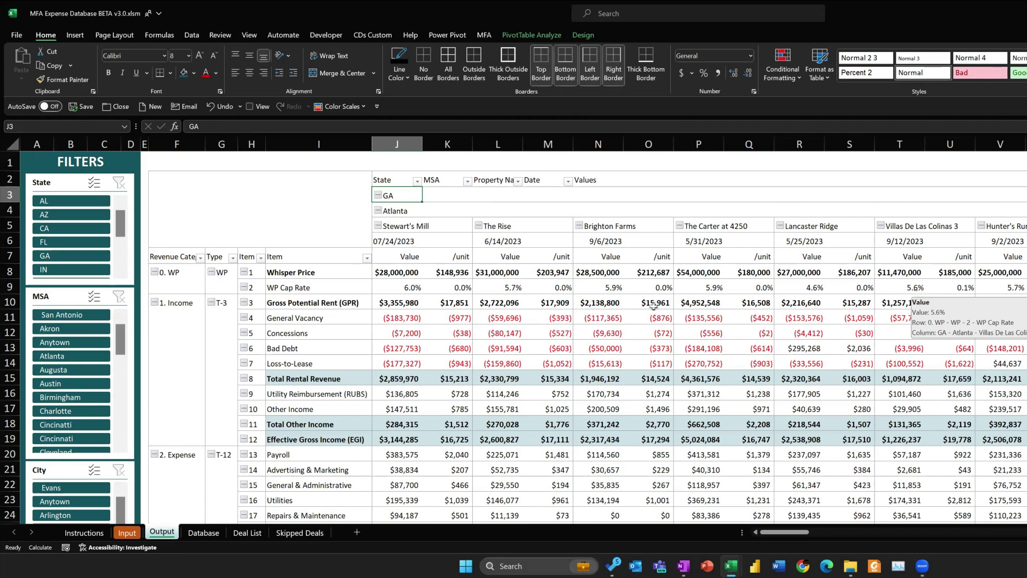
# - Review the ABC Apartment Homes records at the end of the Database sheet, and return to the Output report
pyautogui.click(127, 533)
pyautogui.hotkey('ctrl', 'pagedown')
pyautogui.hotkey('ctrl', 'pagedown')
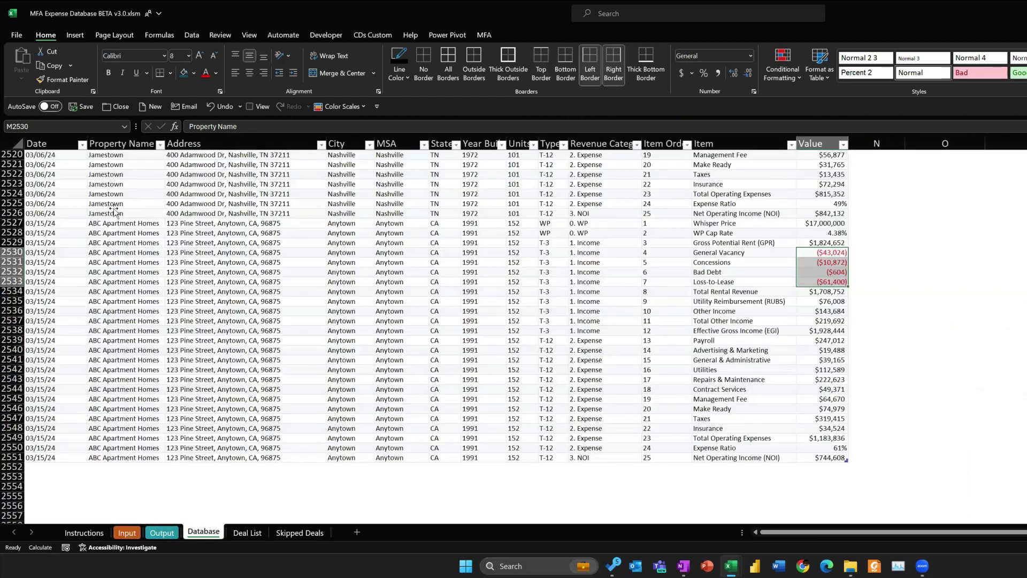
pyautogui.moveTo(124, 204); pyautogui.dragTo(739, 389)
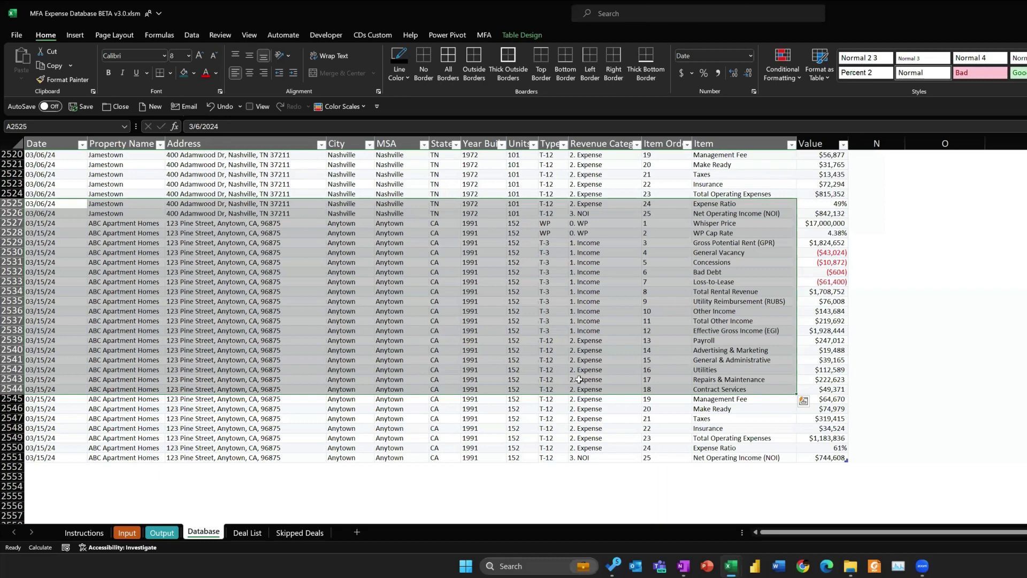
pyautogui.click(165, 533)
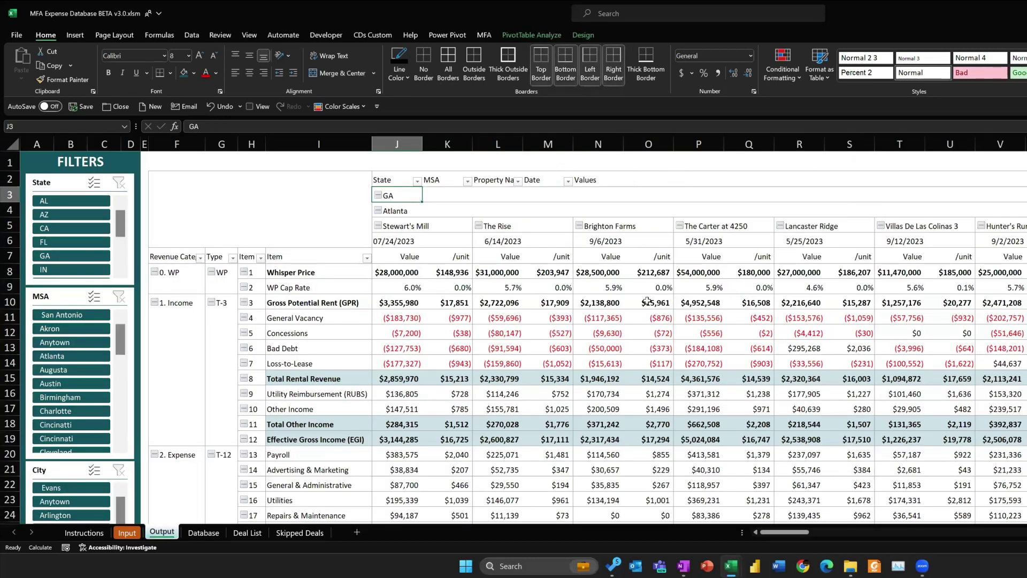
# - Look over the unfiltered Output report from whisper price down to total operating expenses
pyautogui.moveTo(648, 301)
pyautogui.scroll(-2, 501, 305)
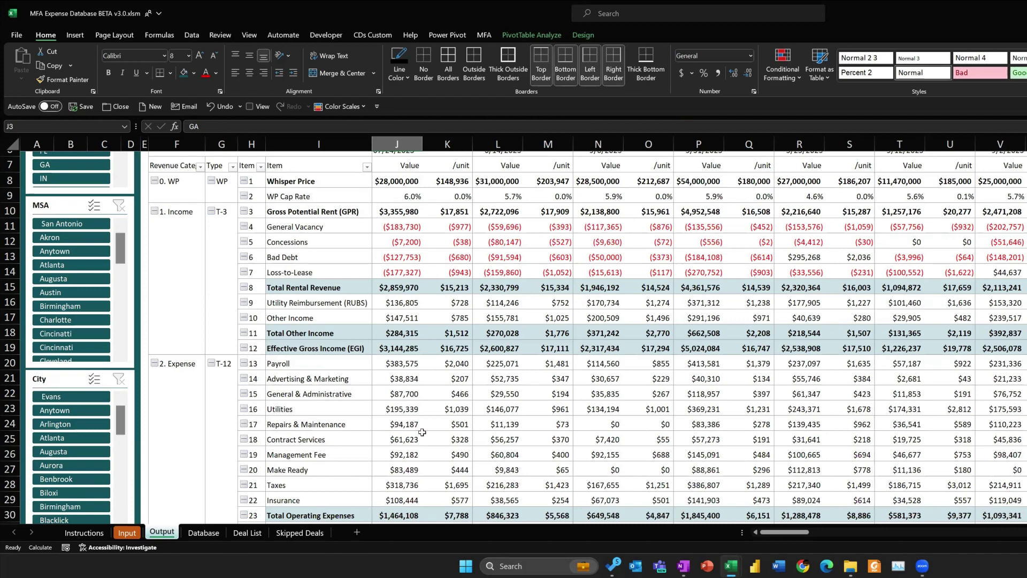
pyautogui.scroll(2, 422, 432)
pyautogui.moveTo(422, 432)
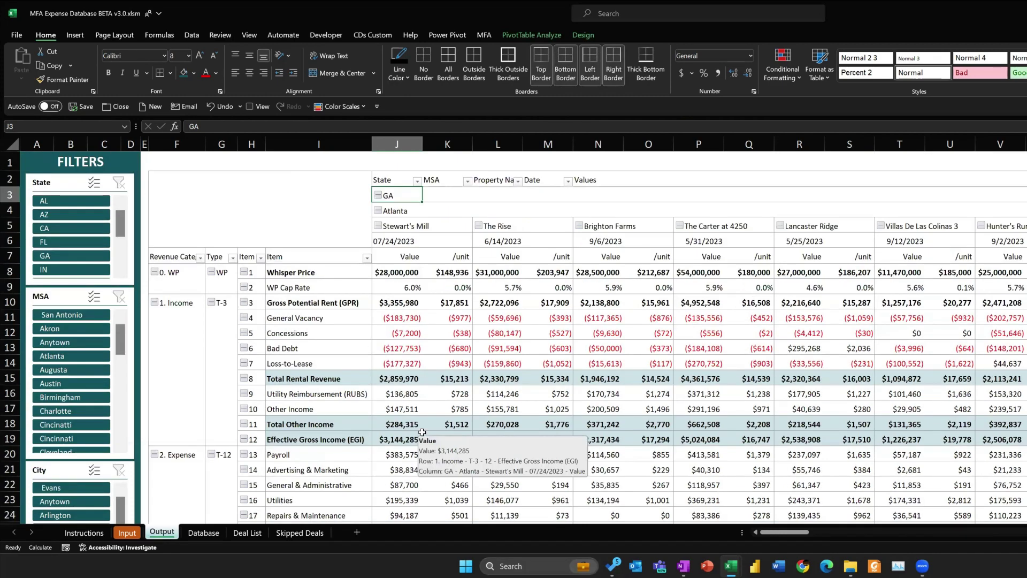
pyautogui.rightClick(425, 289)
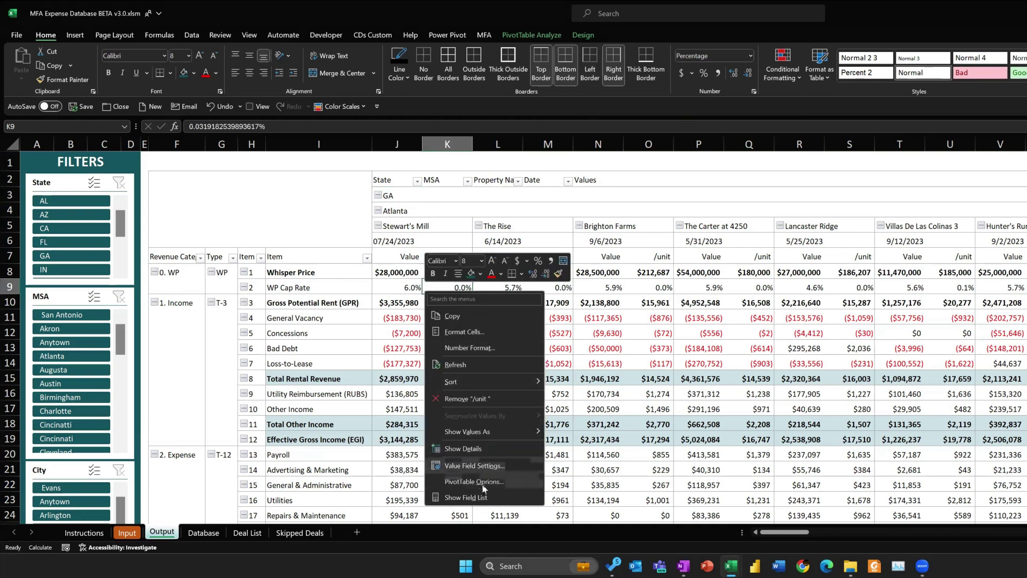
pyautogui.click(496, 466)
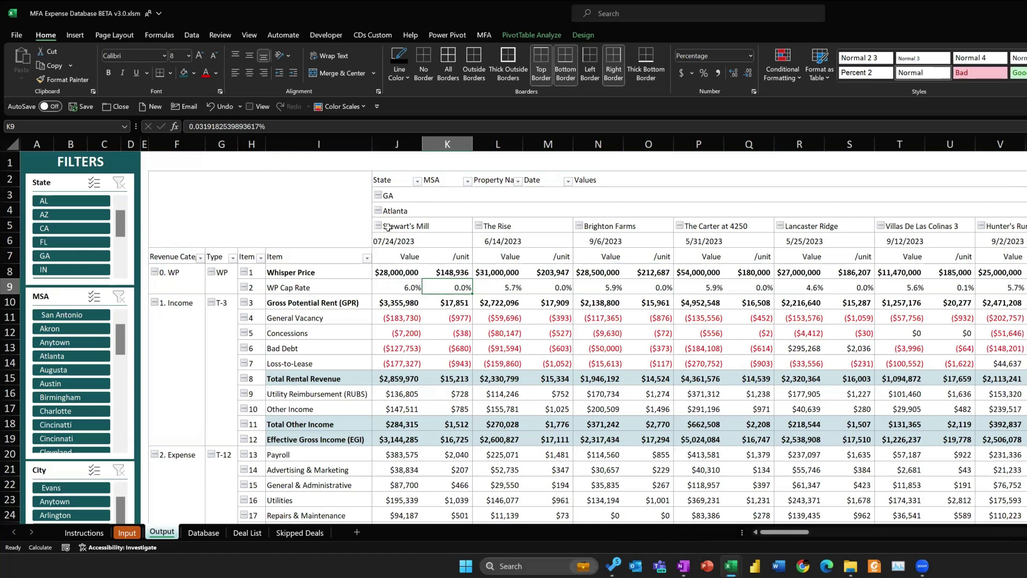
pyautogui.click(394, 209)
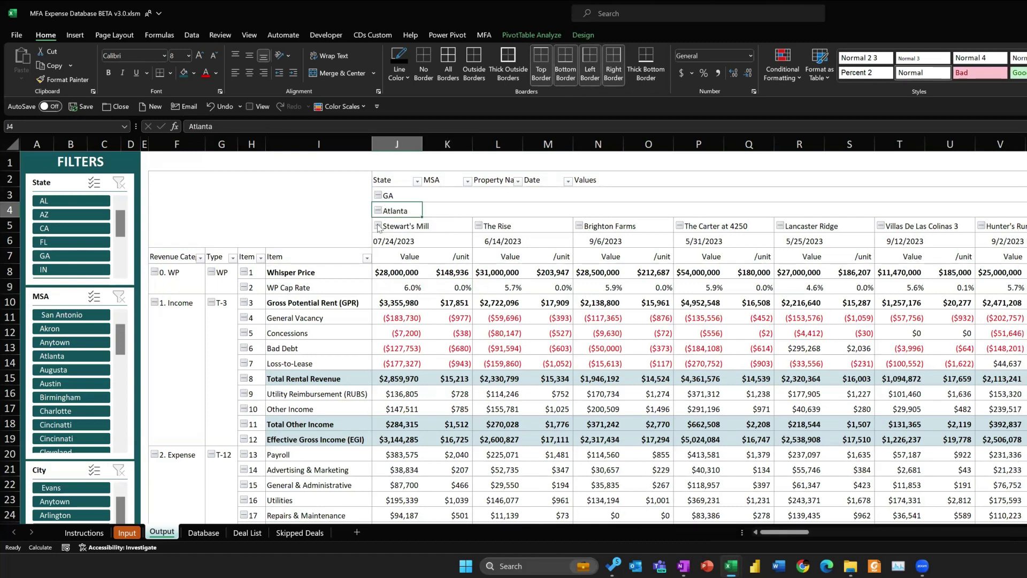
pyautogui.click(279, 262)
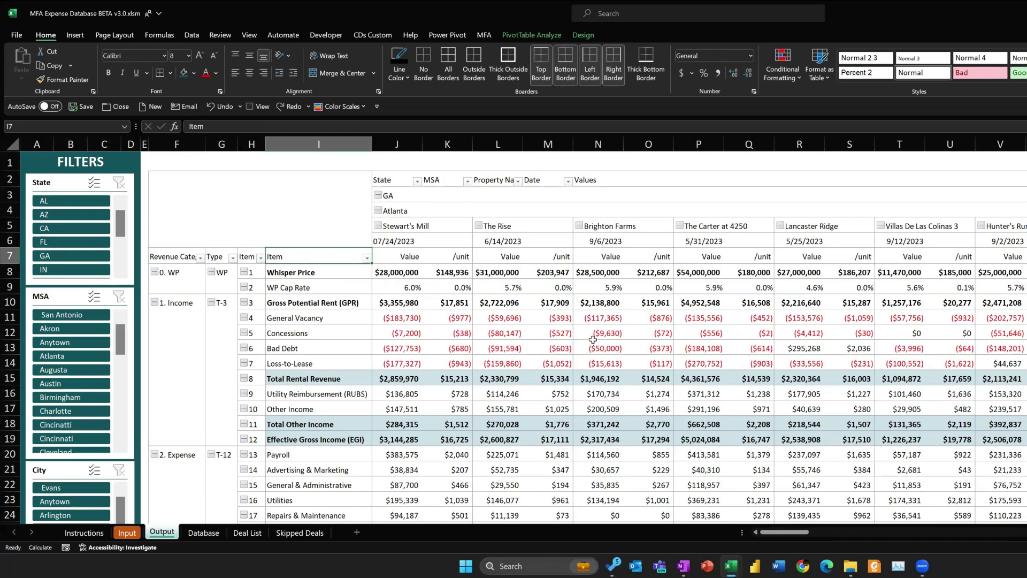
pyautogui.moveTo(486, 291)
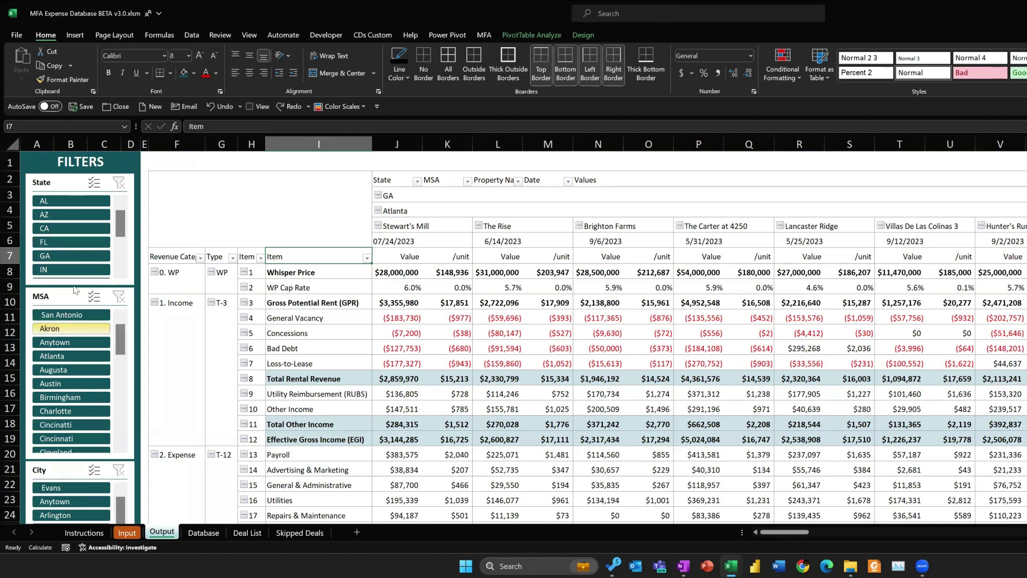
# - Filter the Output report to the state GA and look over the property columns
pyautogui.click(61, 256)
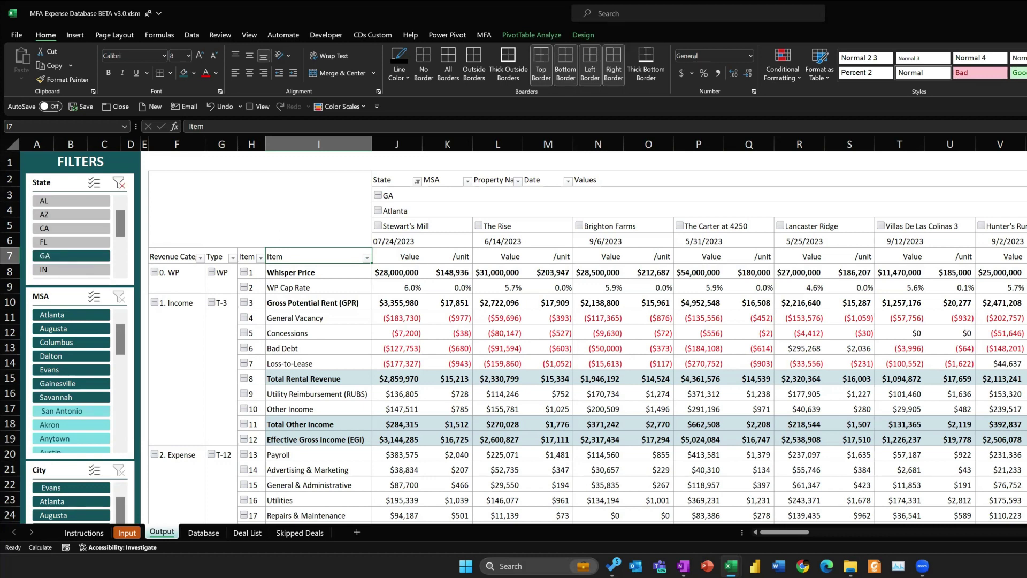
pyautogui.moveTo(416, 229); pyautogui.dragTo(1022, 335)
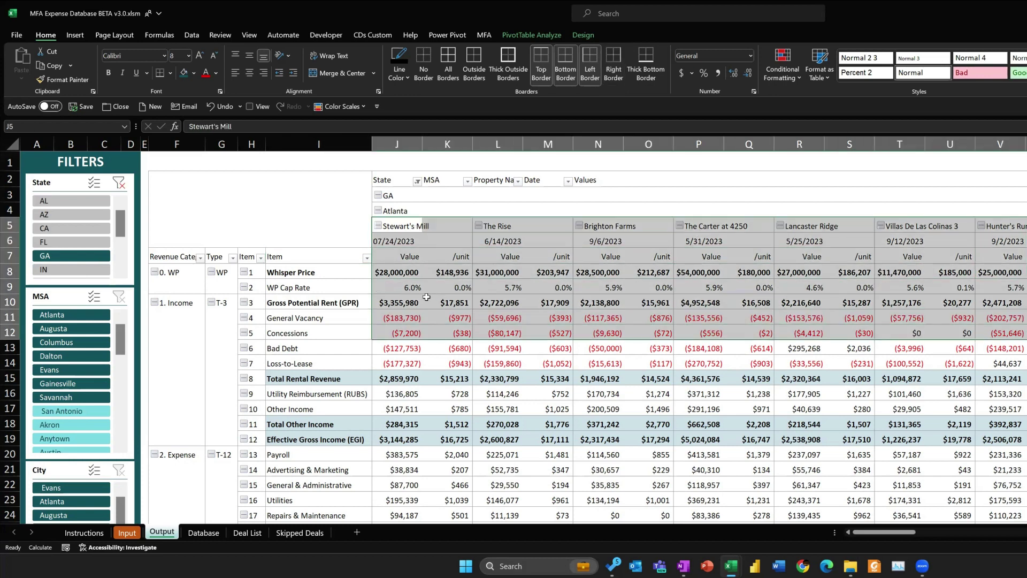
pyautogui.moveTo(426, 297)
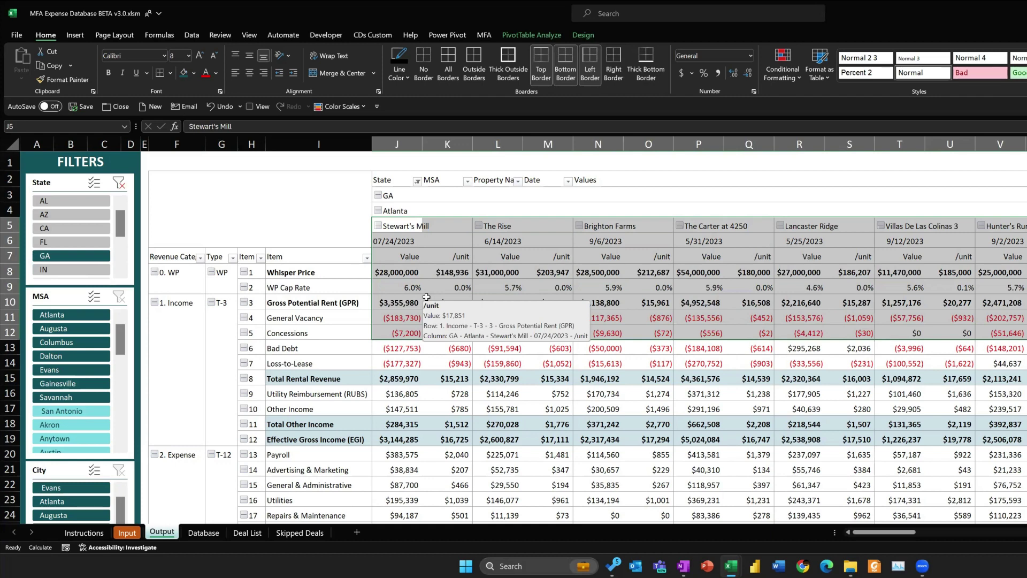
# - Collapse the MSA field in the pivot table so that each metro area is summarized without its individual properties
pyautogui.click(398, 213)
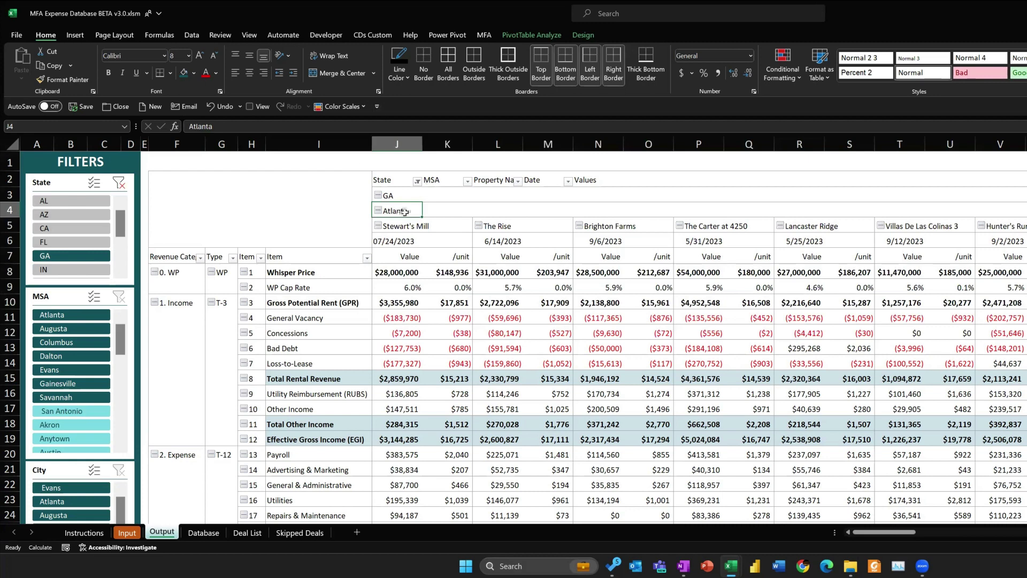
pyautogui.click(529, 34)
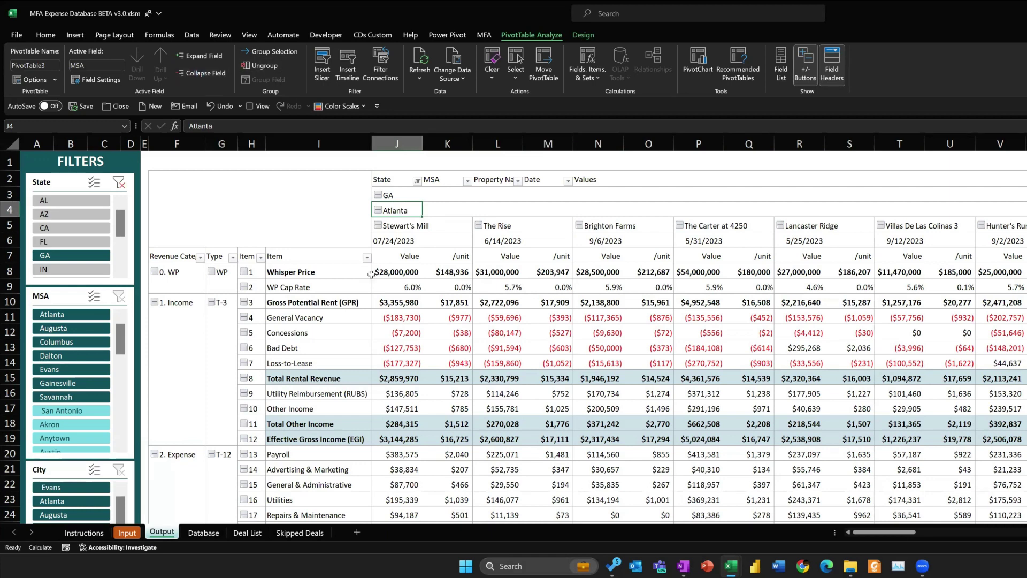
pyautogui.hotkey('alt', 'shift', '-')
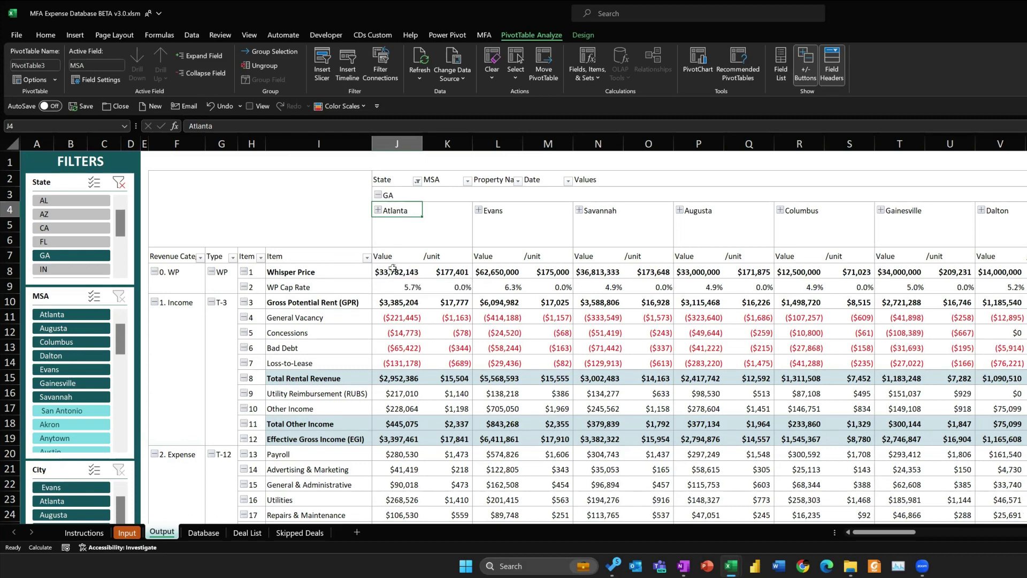
# - Compare the summarized value and per-unit figures for the Atlanta, Evans, Savannah and Augusta metro areas
pyautogui.moveTo(396, 272); pyautogui.dragTo(452, 438)
pyautogui.moveTo(498, 272); pyautogui.dragTo(548, 394)
pyautogui.moveTo(586, 256); pyautogui.dragTo(645, 349)
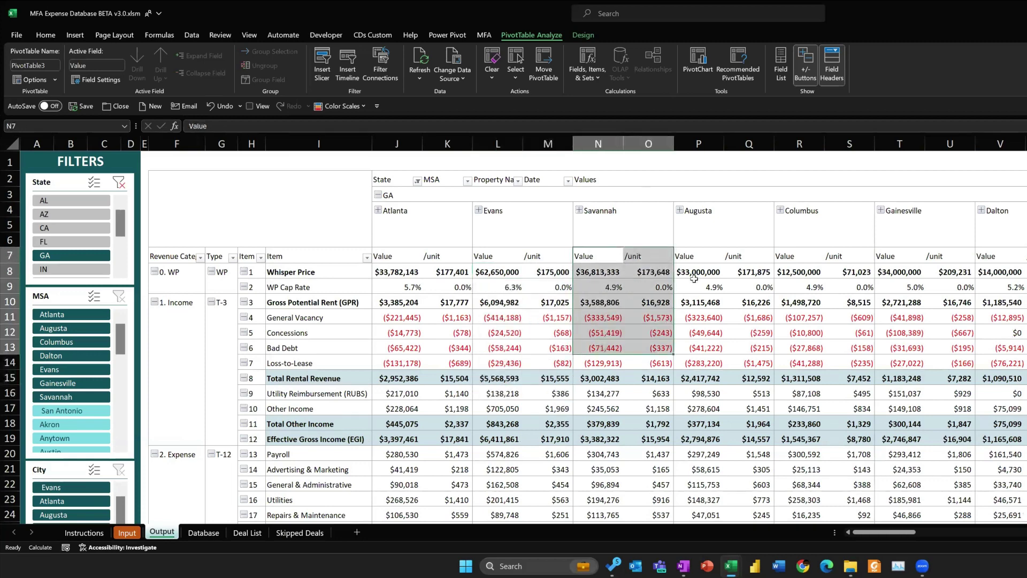
pyautogui.moveTo(698, 272); pyautogui.dragTo(745, 378)
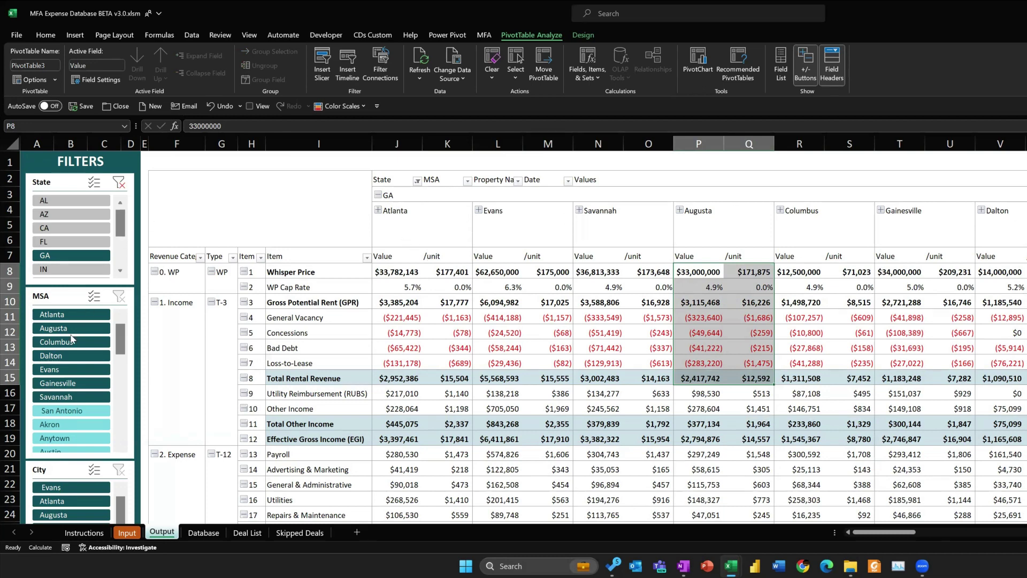
# - Filter the report to the Atlanta MSA and expand it to show its individual properties
pyautogui.click(68, 316)
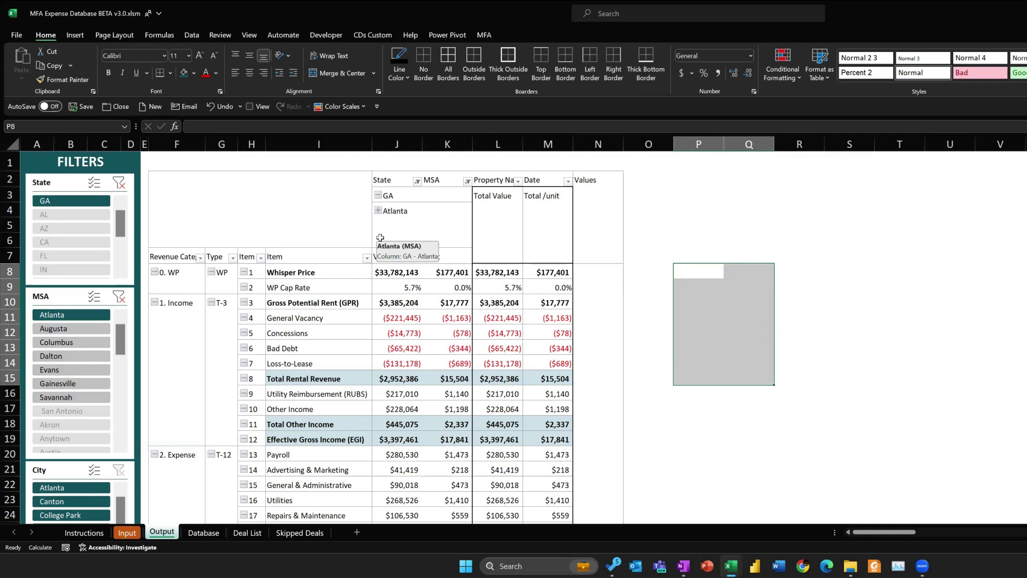
pyautogui.click(378, 211)
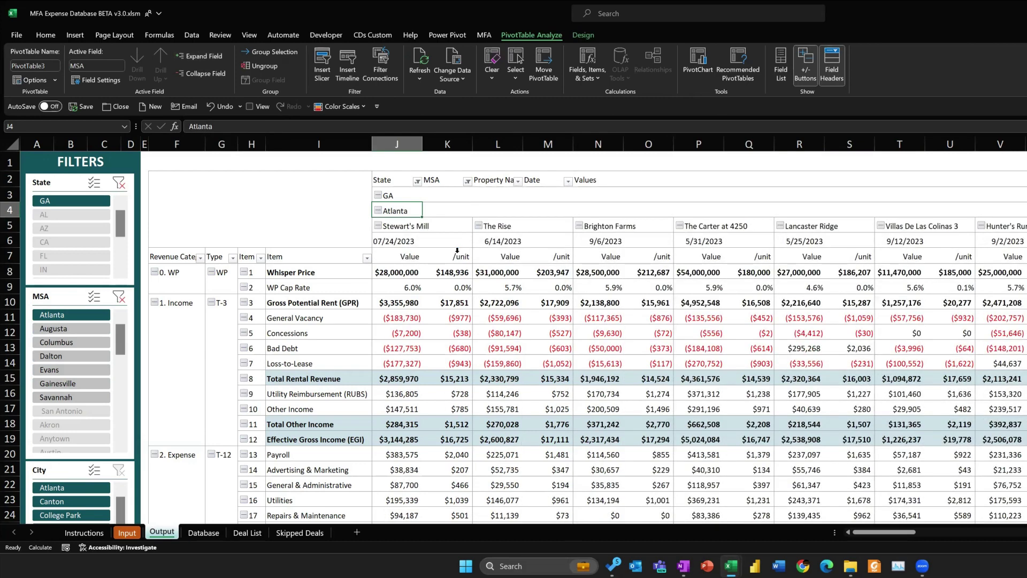
# - Review all Atlanta property columns across the report, including the whisper prices of The Rise and Brighton Farms
pyautogui.moveTo(398, 225); pyautogui.dragTo(1024, 225)
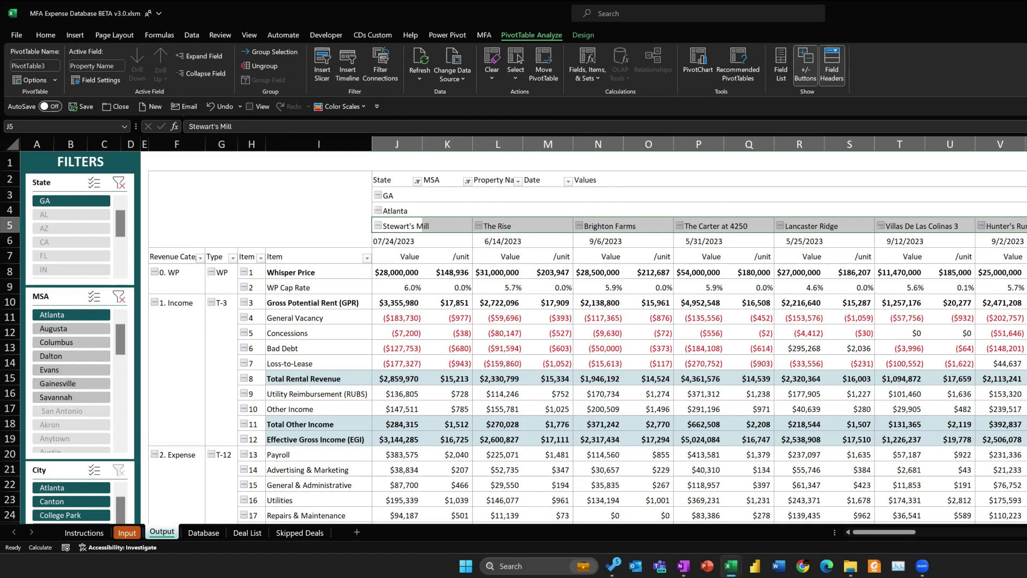
pyautogui.hscroll(2, 523, 330)
pyautogui.hscroll(6, 522, 335)
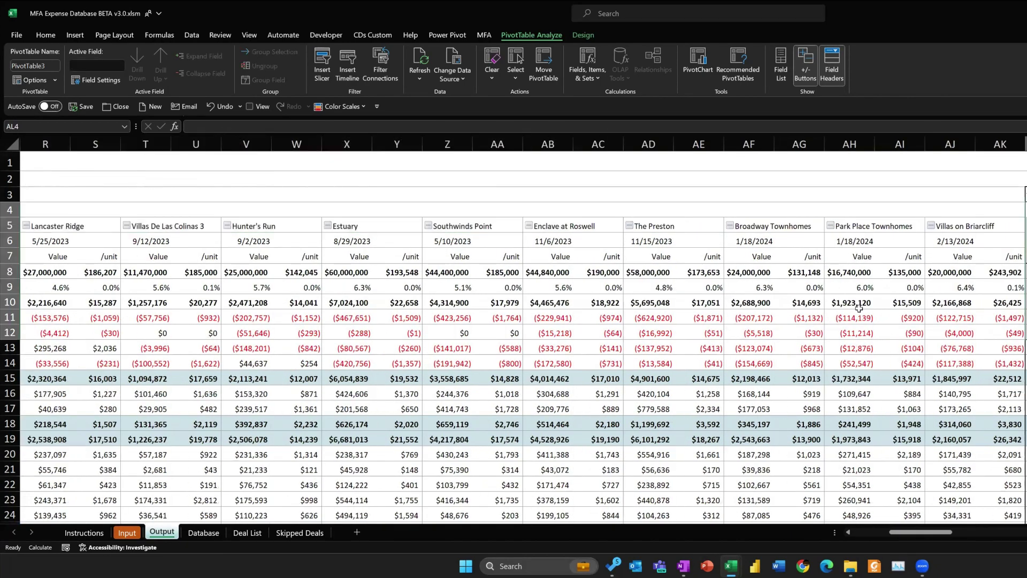
pyautogui.hscroll(-2, 794, 305)
pyautogui.hscroll(-7, 650, 264)
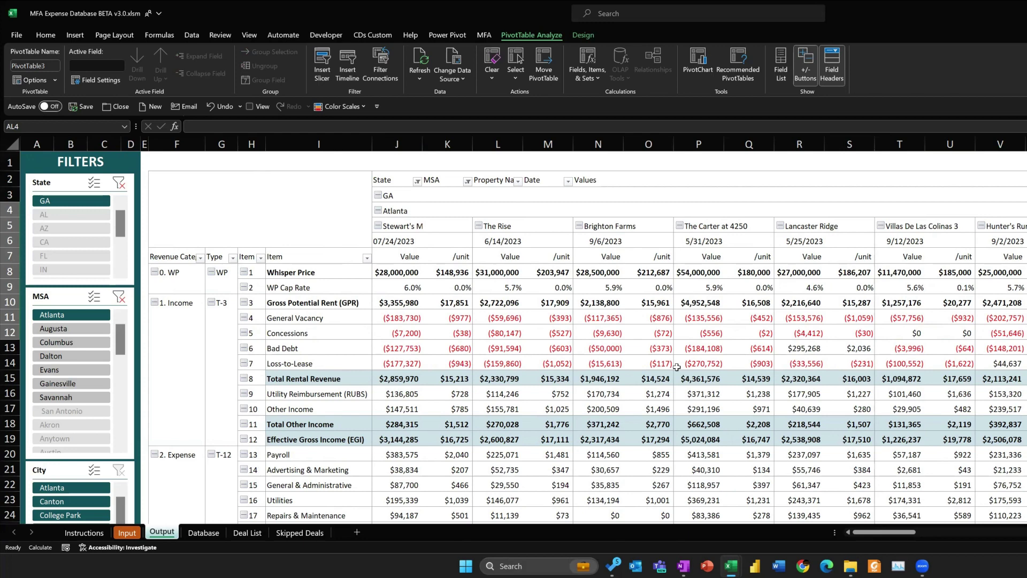
pyautogui.click(509, 273)
pyautogui.click(589, 272)
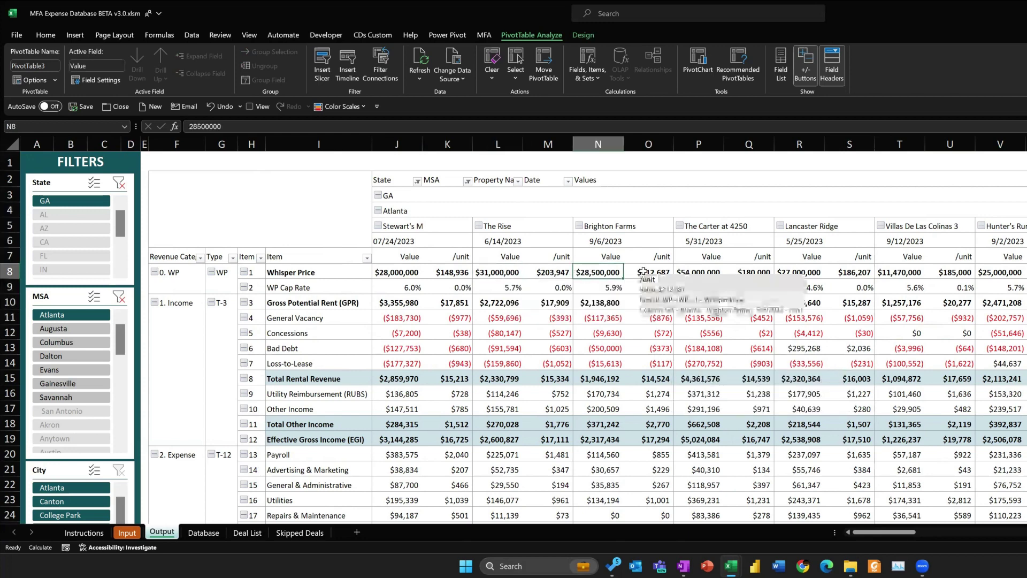
# - Examine the whisper prices of Brighton Farms, The Carter at 4250 and Villas De Las Colinas 3
pyautogui.click(642, 271)
pyautogui.press('Right')
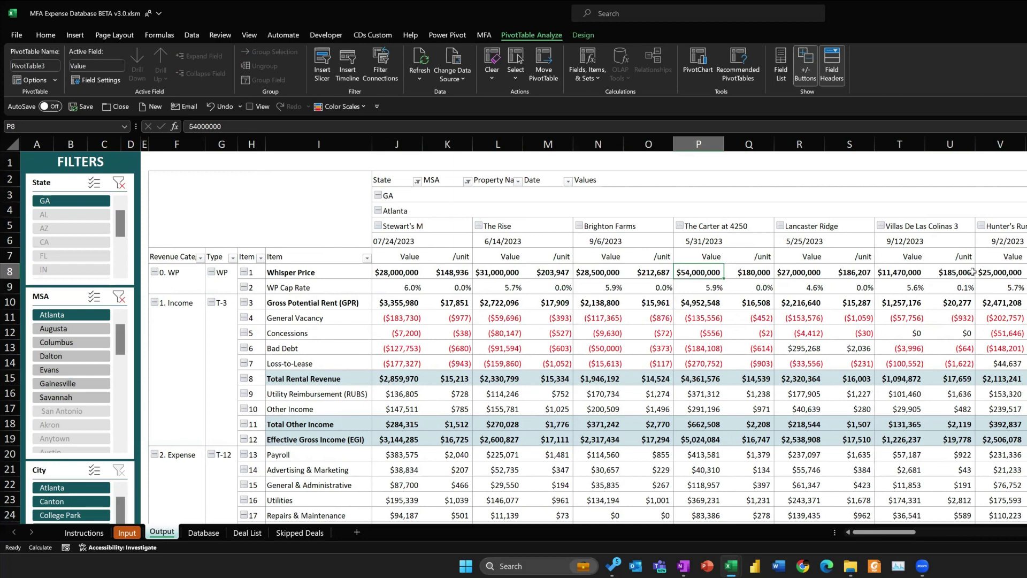
pyautogui.click(899, 272)
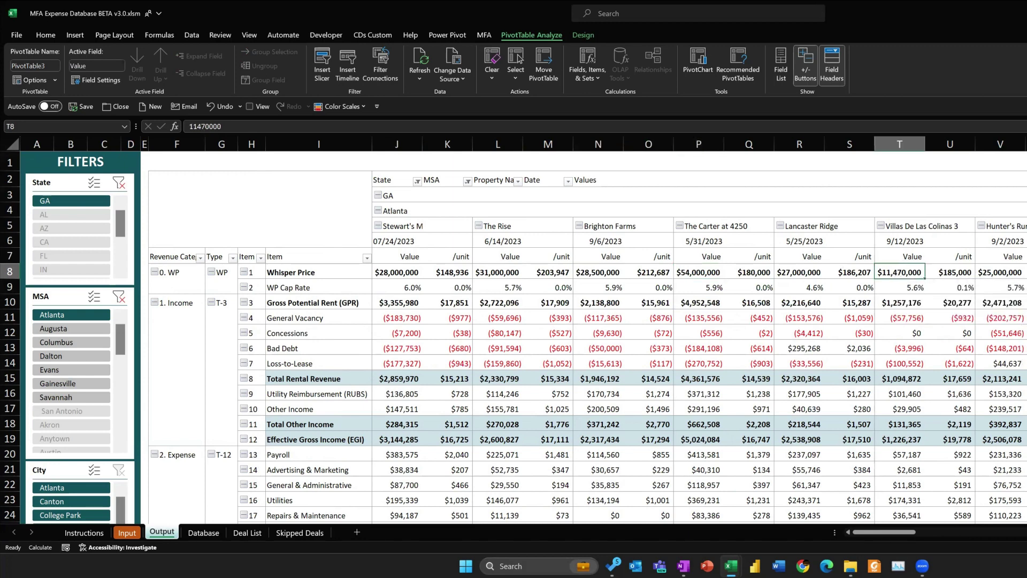
# - Collapse Atlanta to examine its total value and per-unit figures, and expand it back to its individual properties
pyautogui.click(379, 211)
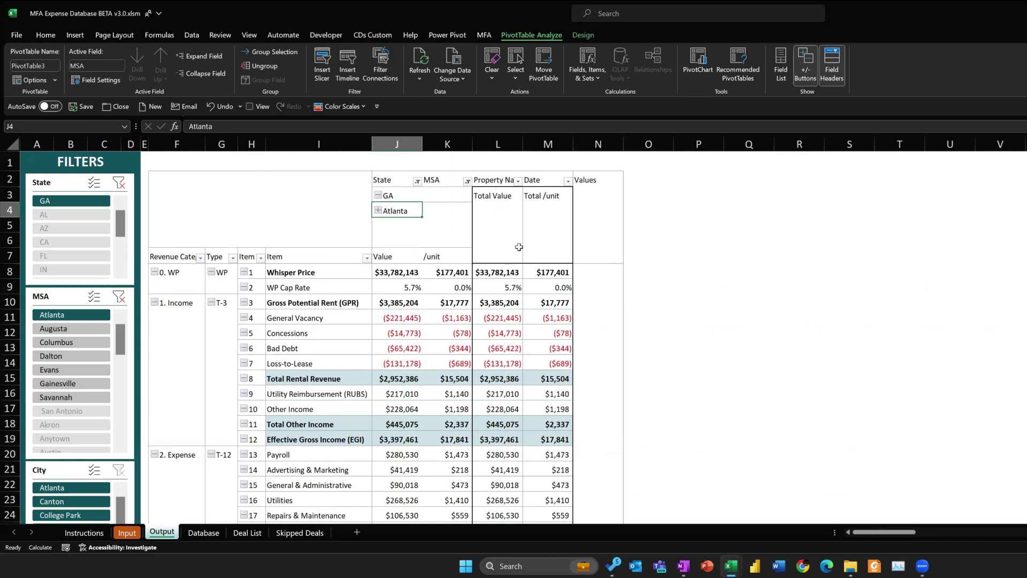
pyautogui.moveTo(496, 270); pyautogui.dragTo(554, 499)
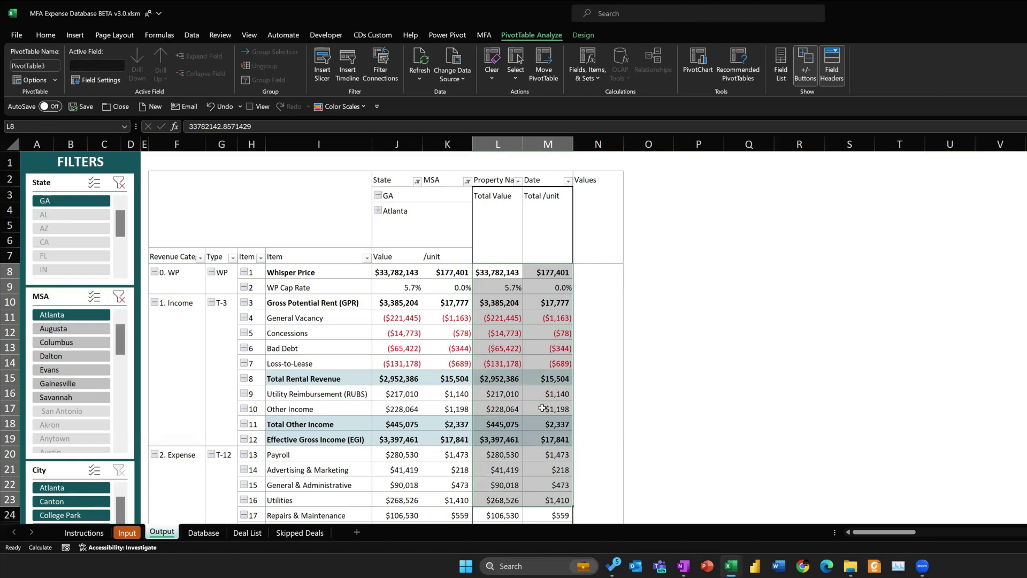
pyautogui.scroll(-2, 544, 405)
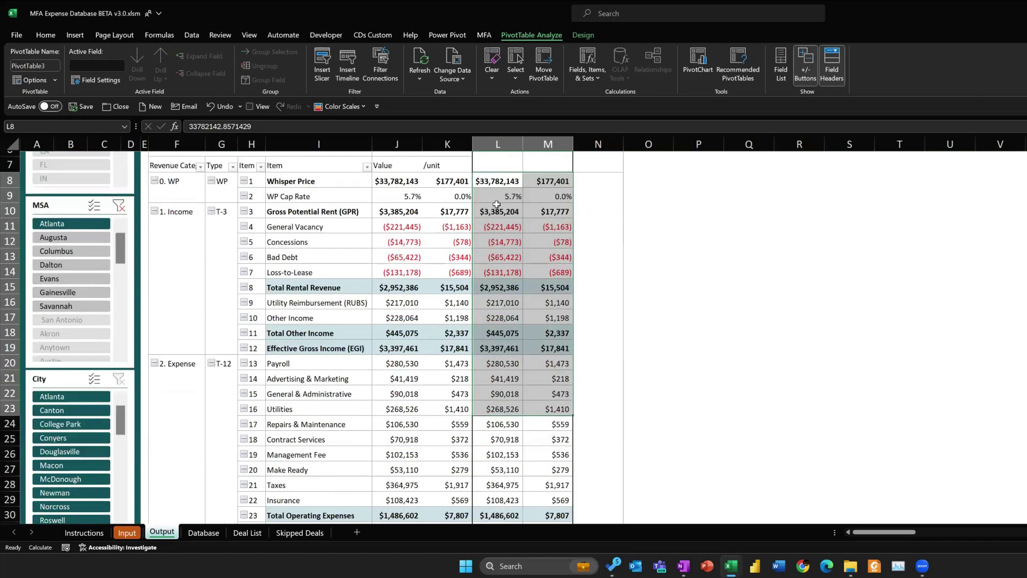
pyautogui.moveTo(493, 181); pyautogui.dragTo(554, 503)
pyautogui.click(519, 424)
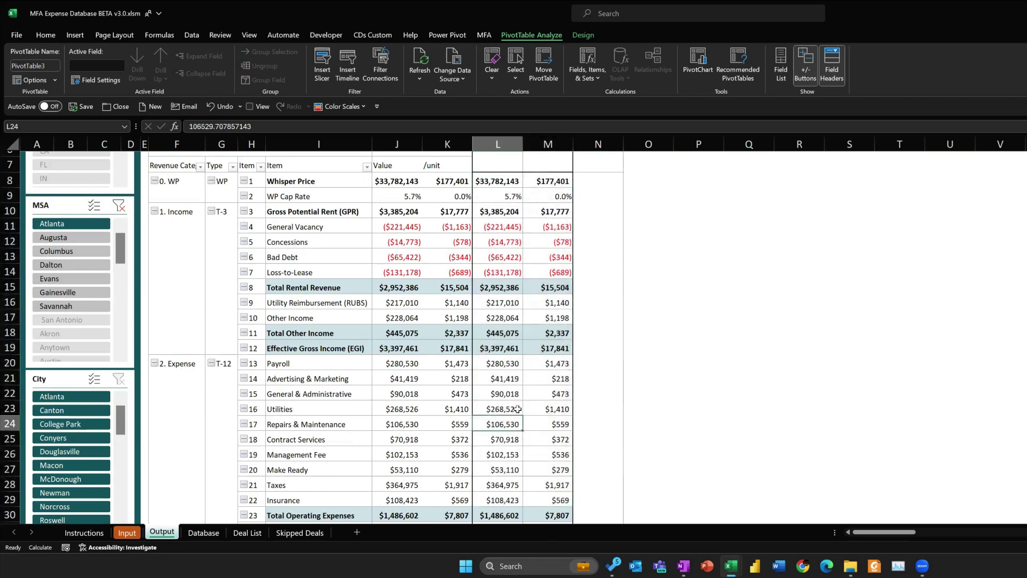
pyautogui.scroll(2, 518, 417)
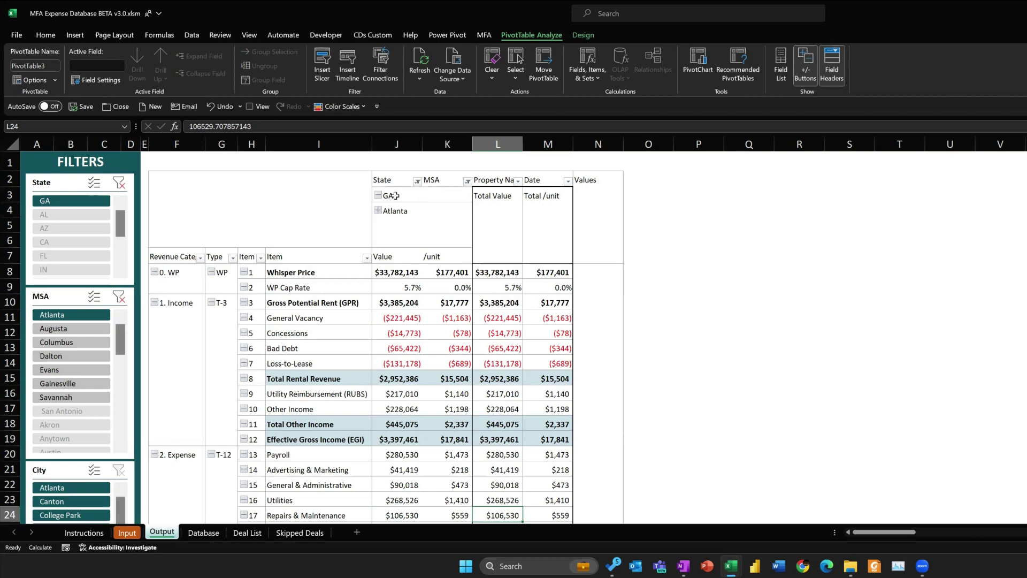
pyautogui.click(378, 212)
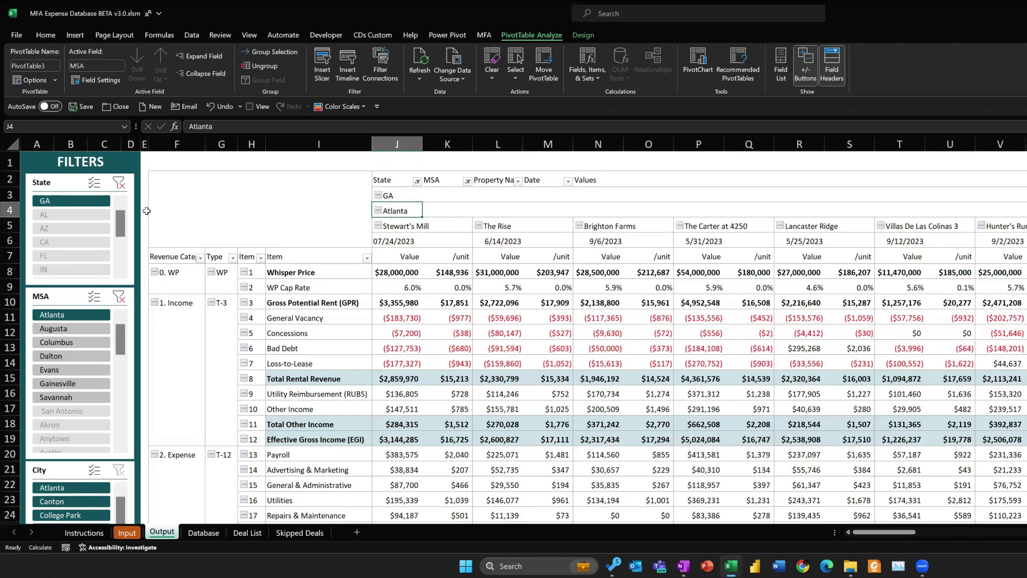
# - Clear the MSA filter and review the property columns of all Georgia metro areas, from Atlanta through Evans, Savannah and Augusta to Dalton
pyautogui.click(117, 297)
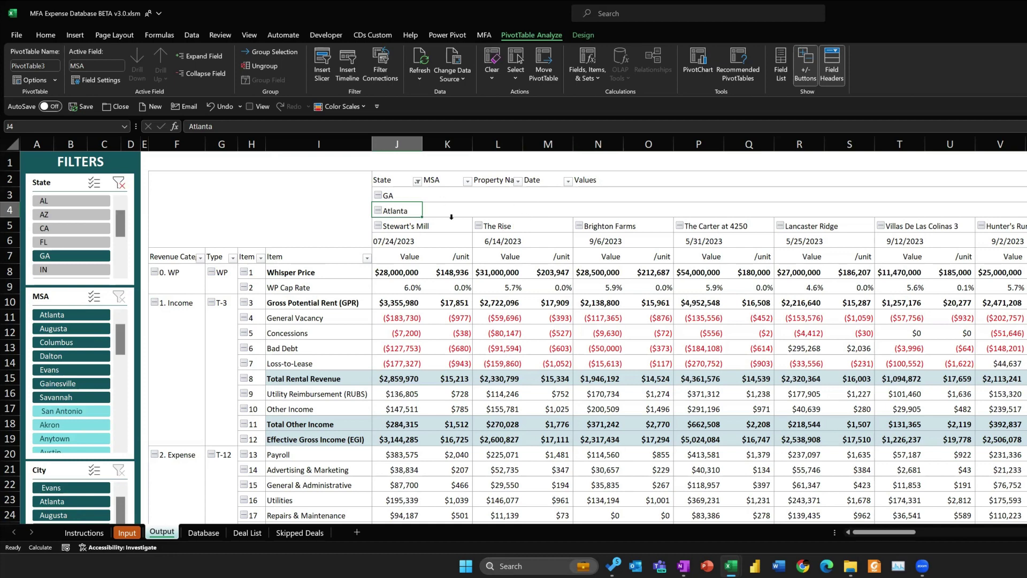
pyautogui.click(395, 195)
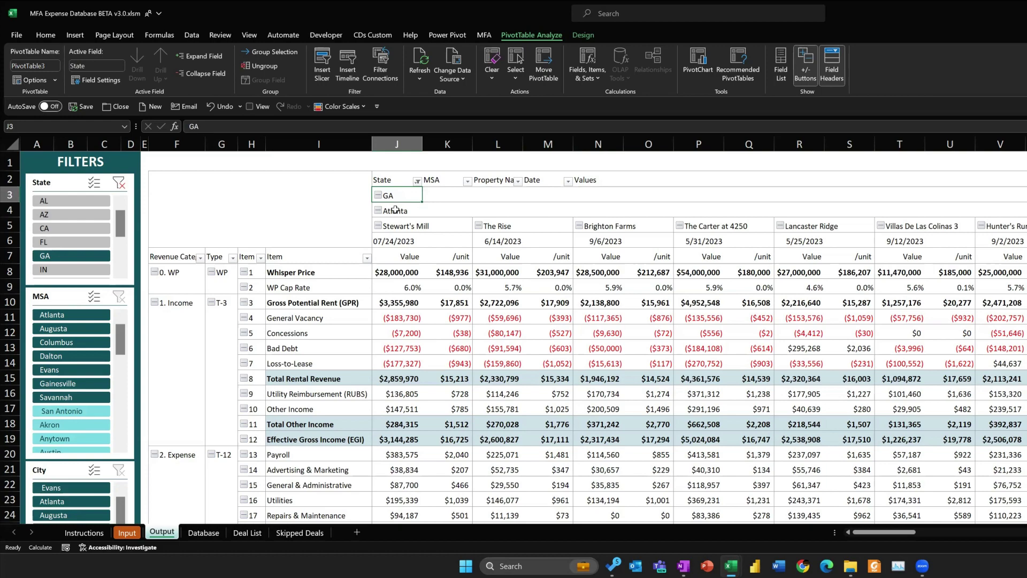
pyautogui.click(395, 210)
pyautogui.hscroll(4, 520, 303)
pyautogui.hscroll(8, 520, 302)
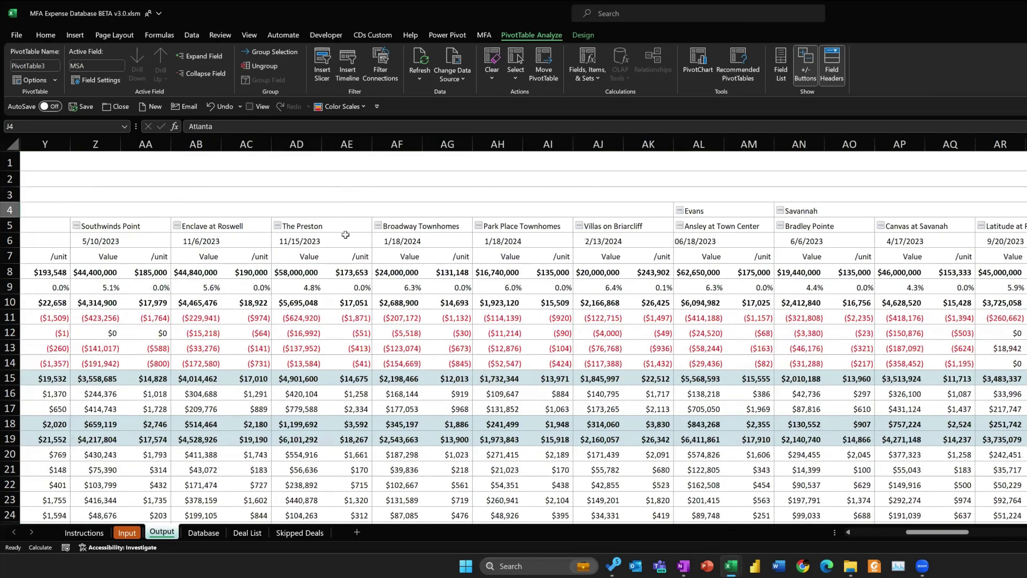
pyautogui.moveTo(308, 211); pyautogui.dragTo(755, 292)
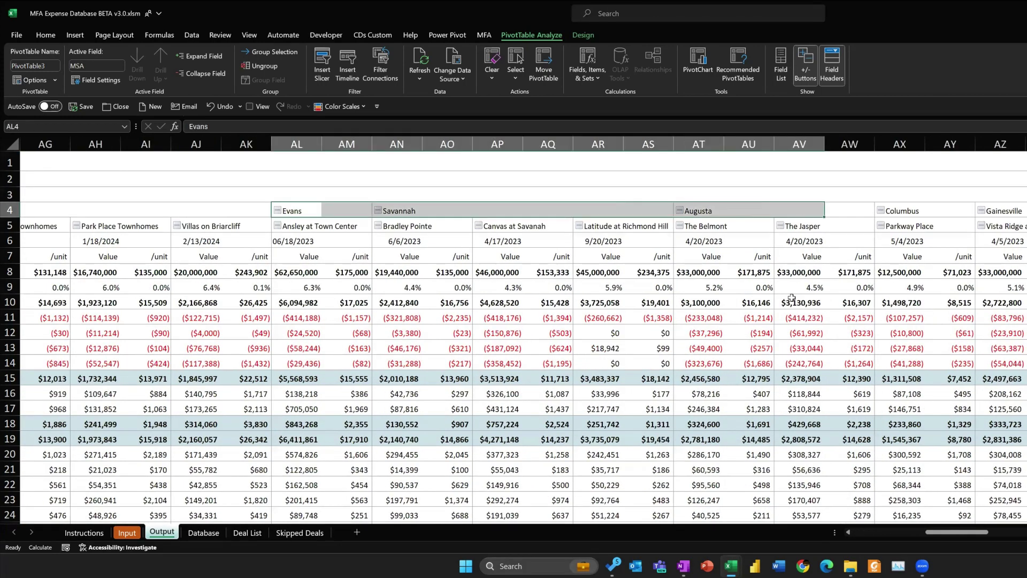
pyautogui.hscroll(3, 792, 297)
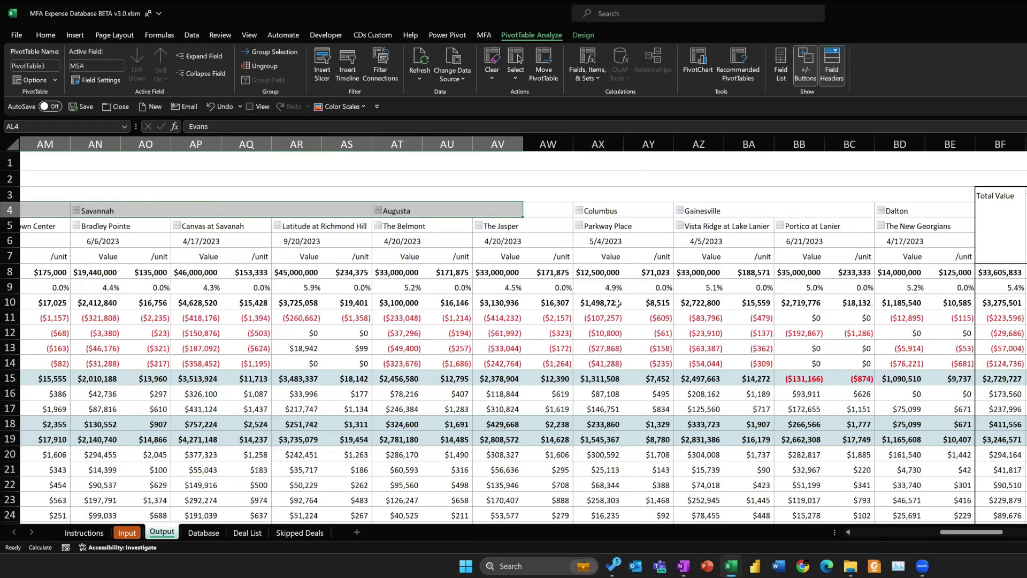
pyautogui.hscroll(-2, 615, 303)
pyautogui.hscroll(-15, 507, 291)
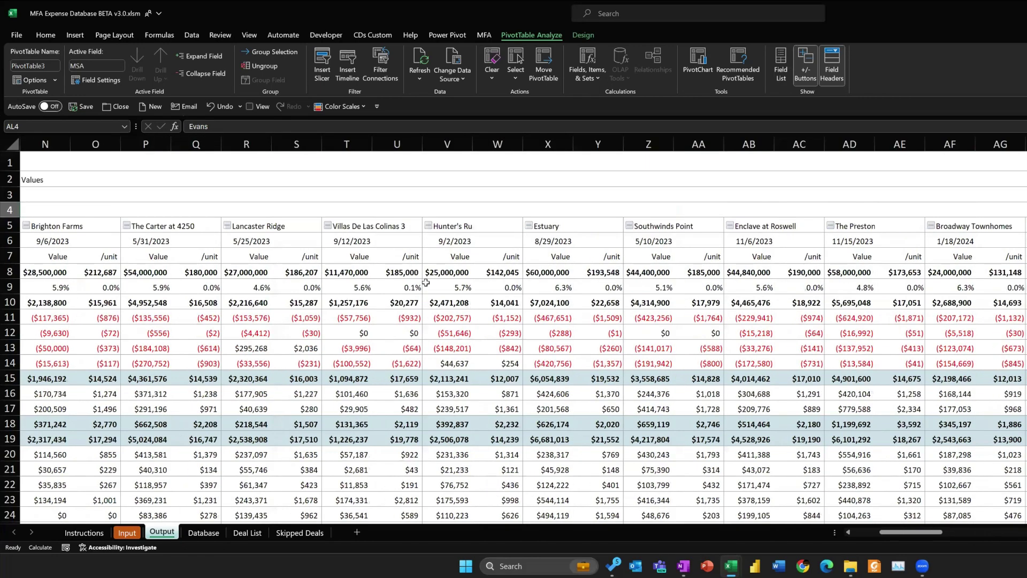
pyautogui.hscroll(-2, 381, 215)
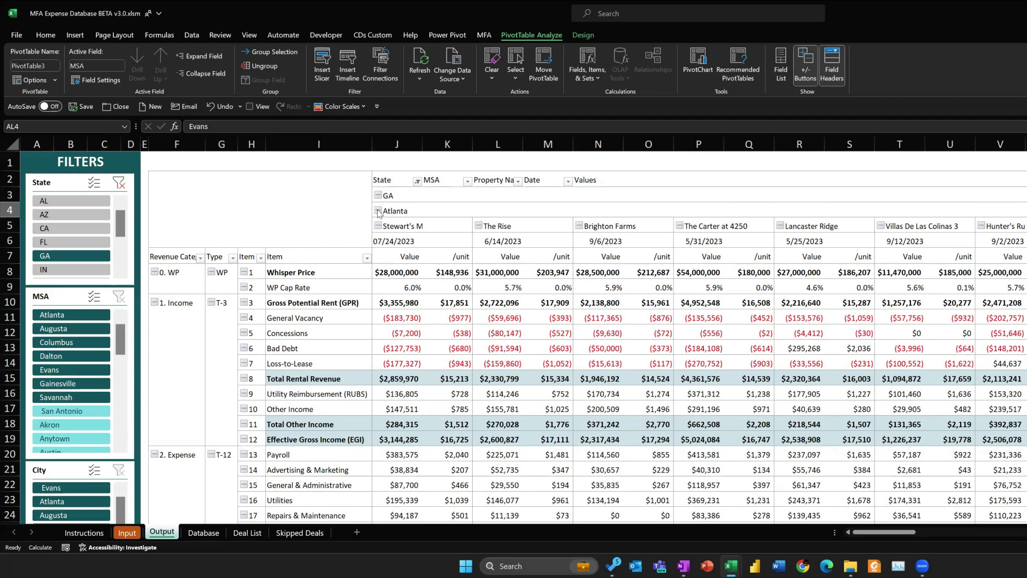
# - Collapse only Atlanta to compare its summary with the Savannah and Augusta property columns, and expand it again
pyautogui.click(413, 207)
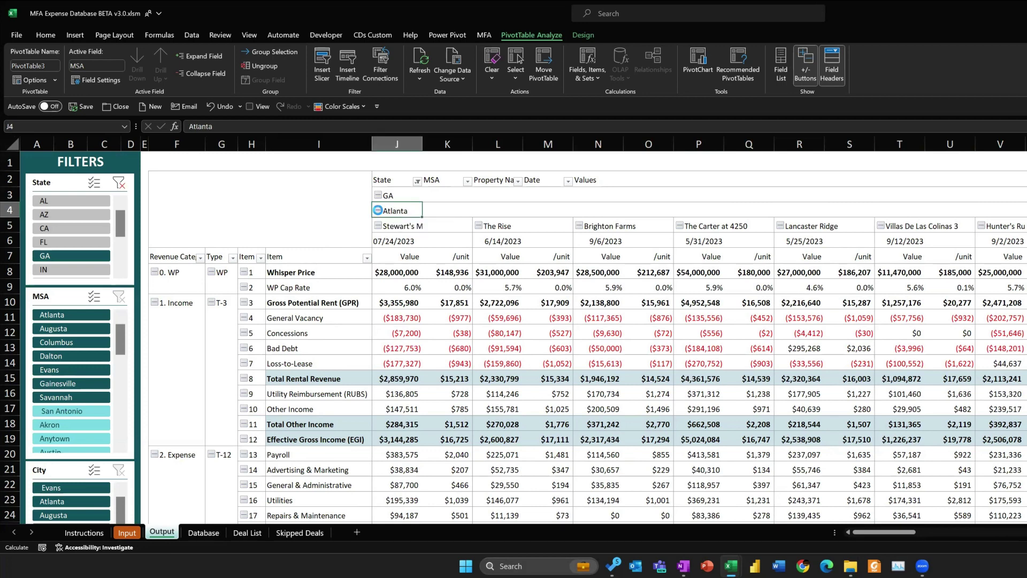
pyautogui.click(378, 210)
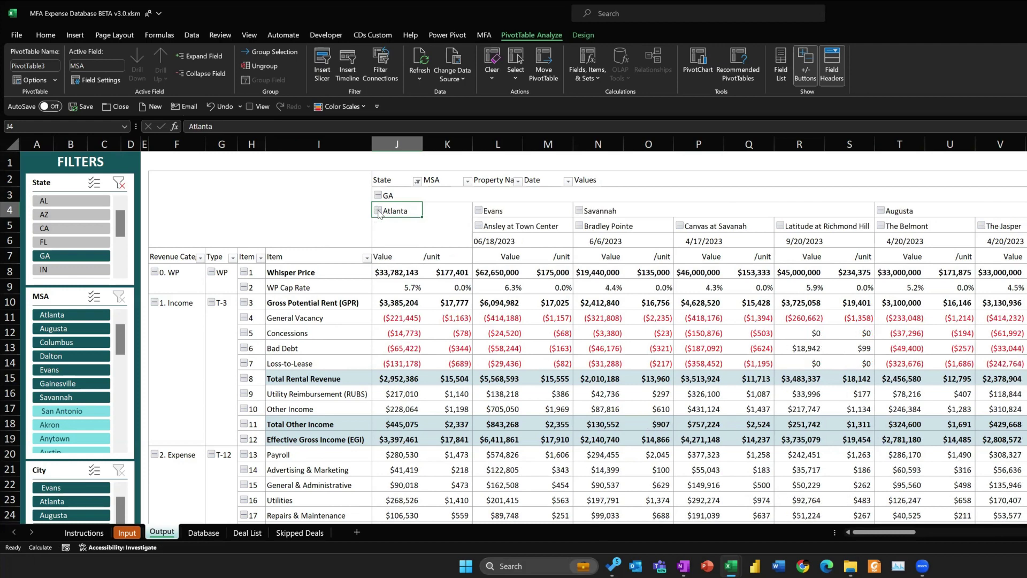
pyautogui.moveTo(589, 211); pyautogui.dragTo(846, 251)
pyautogui.click(897, 210)
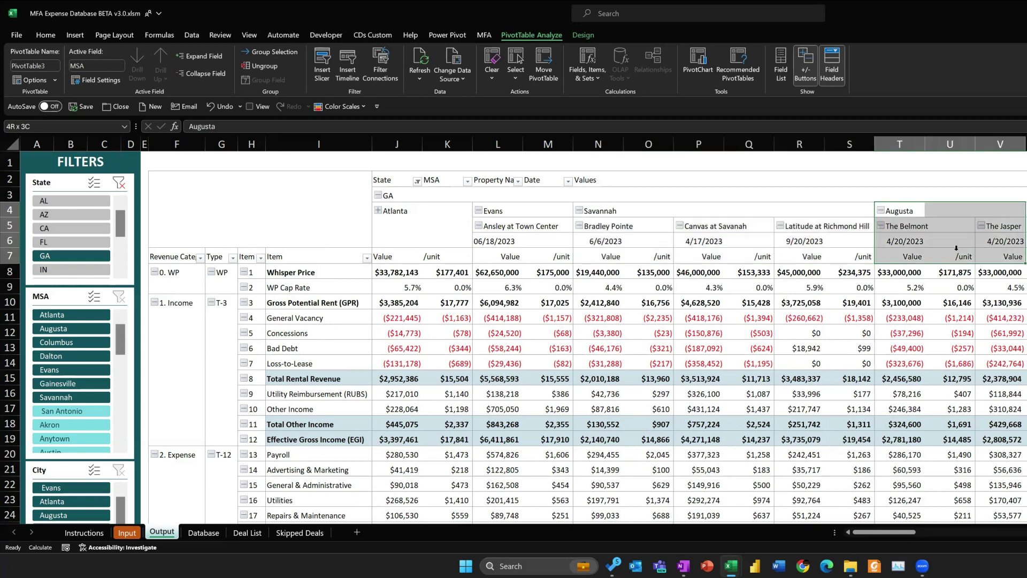
pyautogui.click(392, 210)
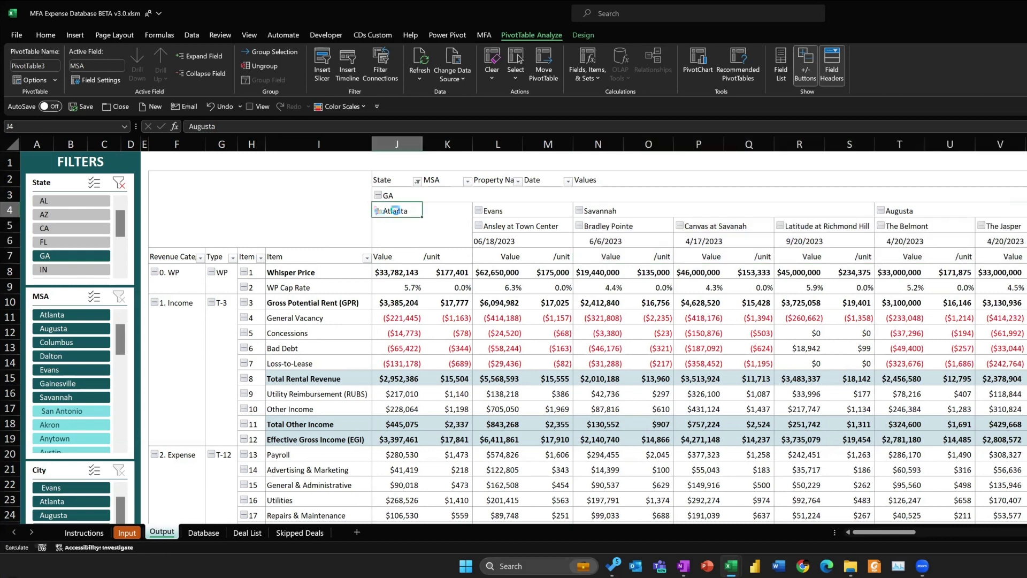
pyautogui.doubleClick(392, 211)
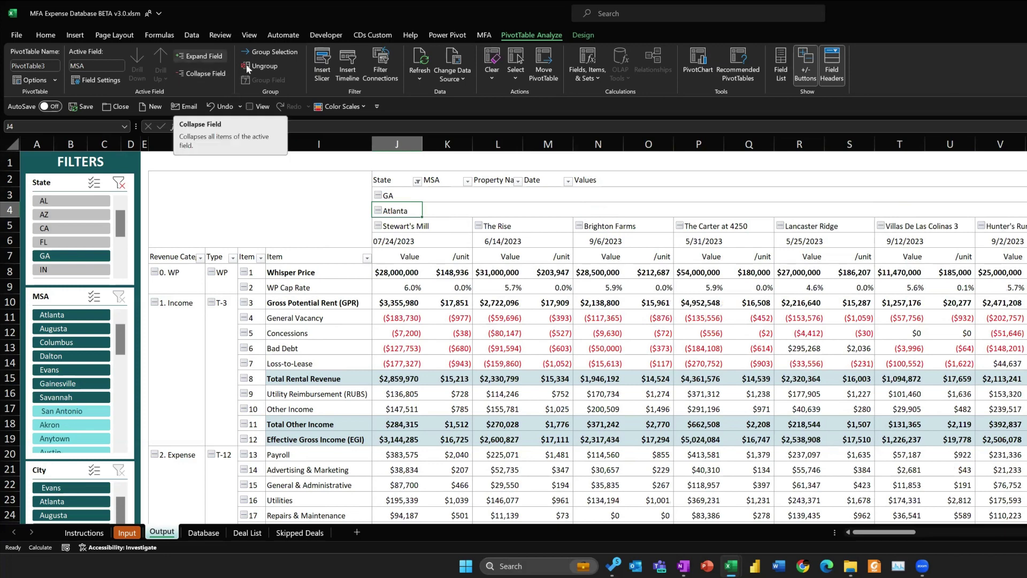
# - Collapse the entire MSA field and expand it back to individual properties, and clear the State filter
pyautogui.click(206, 75)
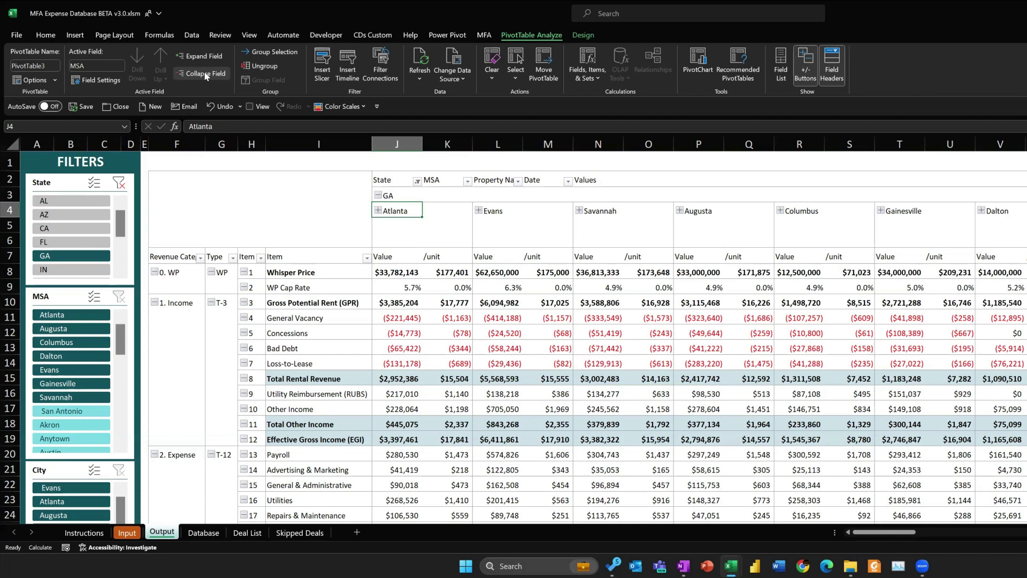
pyautogui.click(204, 57)
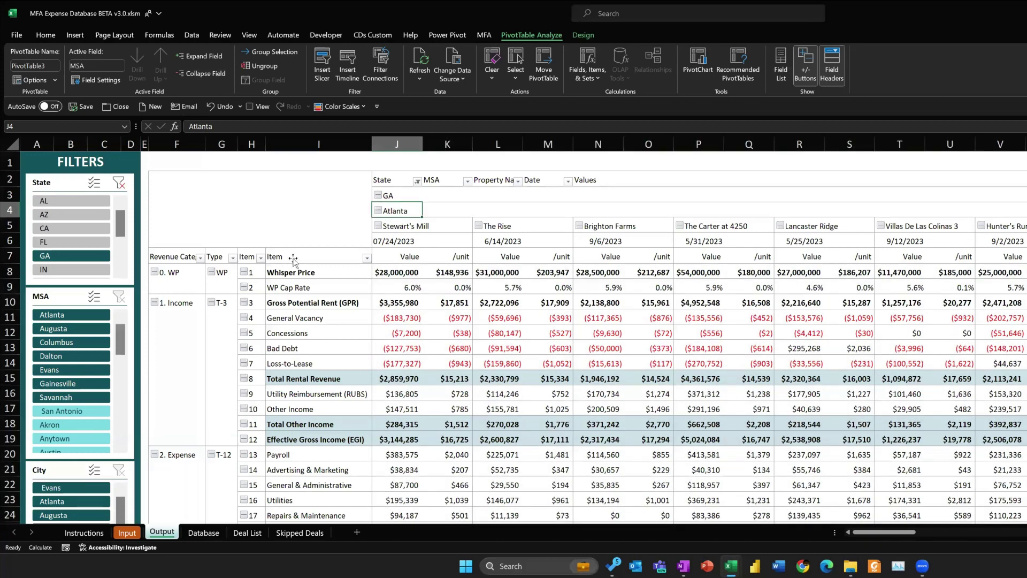
pyautogui.moveTo(293, 259)
pyautogui.mouseDown()
pyautogui.moveTo(485, 212)
pyautogui.moveTo(343, 250)
pyautogui.moveTo(302, 250)
pyautogui.mouseUp()
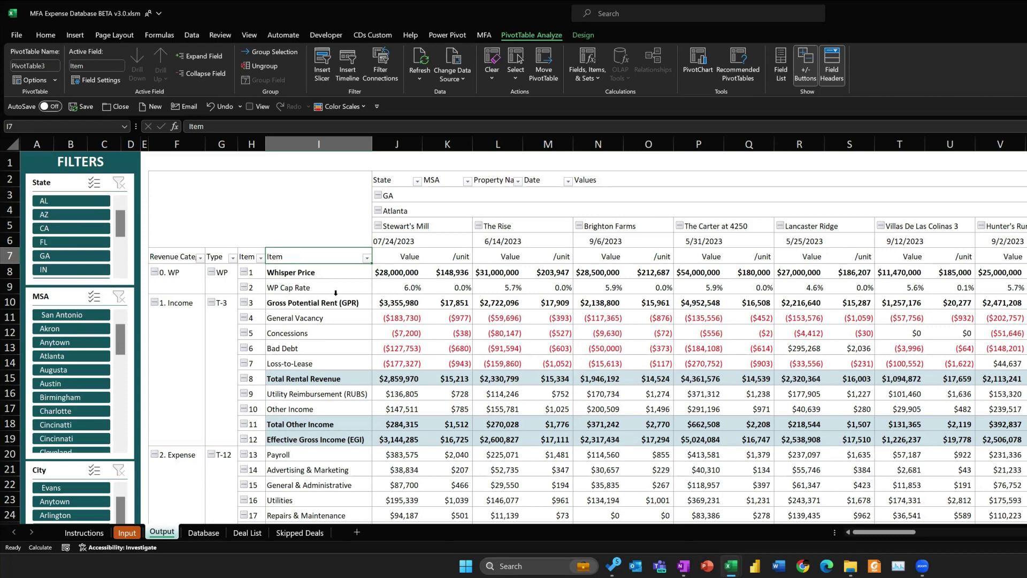
# - Review the topics on the Instructions sheet, from Importing Data to Deleting Data, and view the Input sheet
pyautogui.click(86, 532)
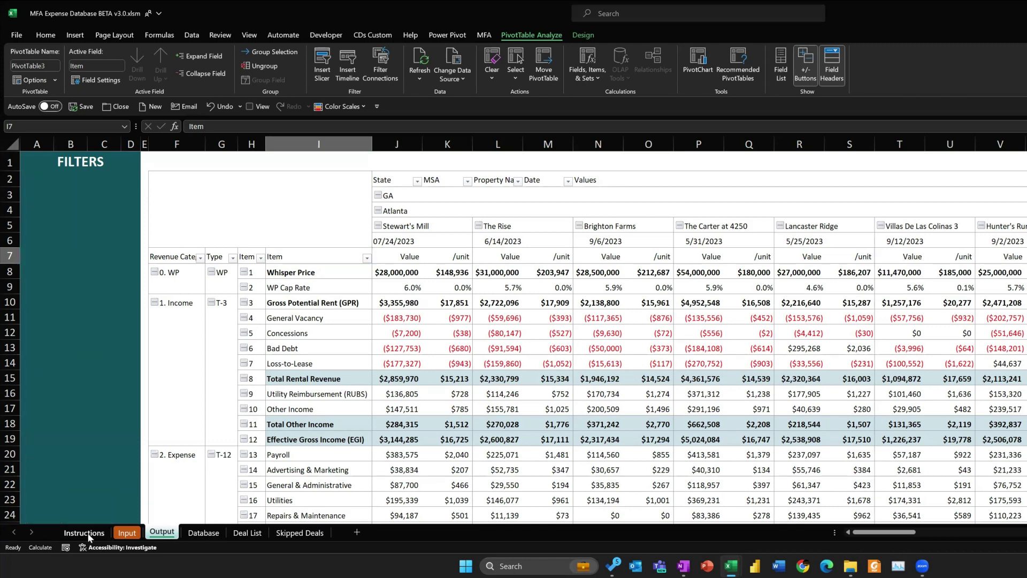
pyautogui.moveTo(67, 163); pyautogui.dragTo(69, 246)
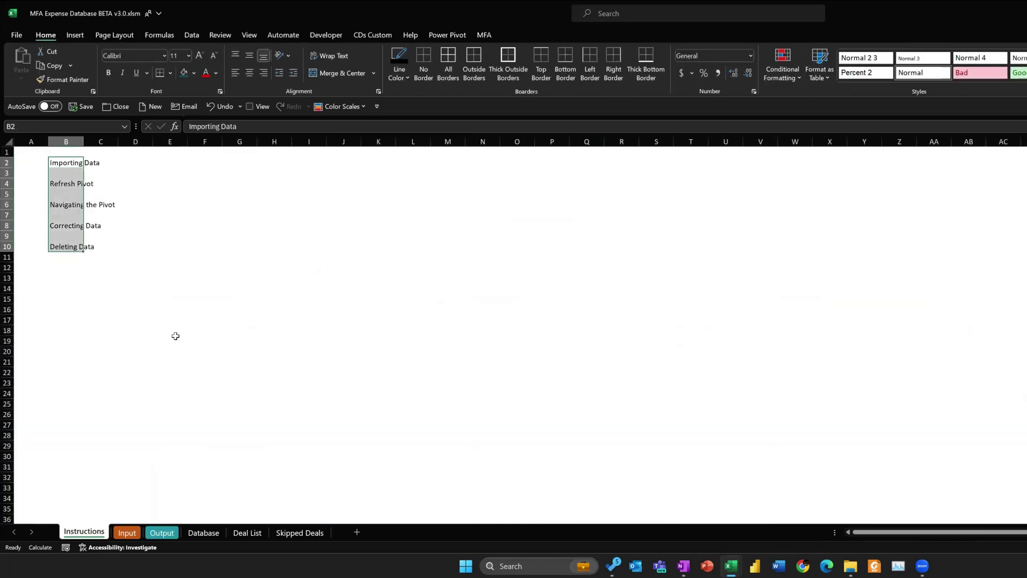
pyautogui.click(133, 257)
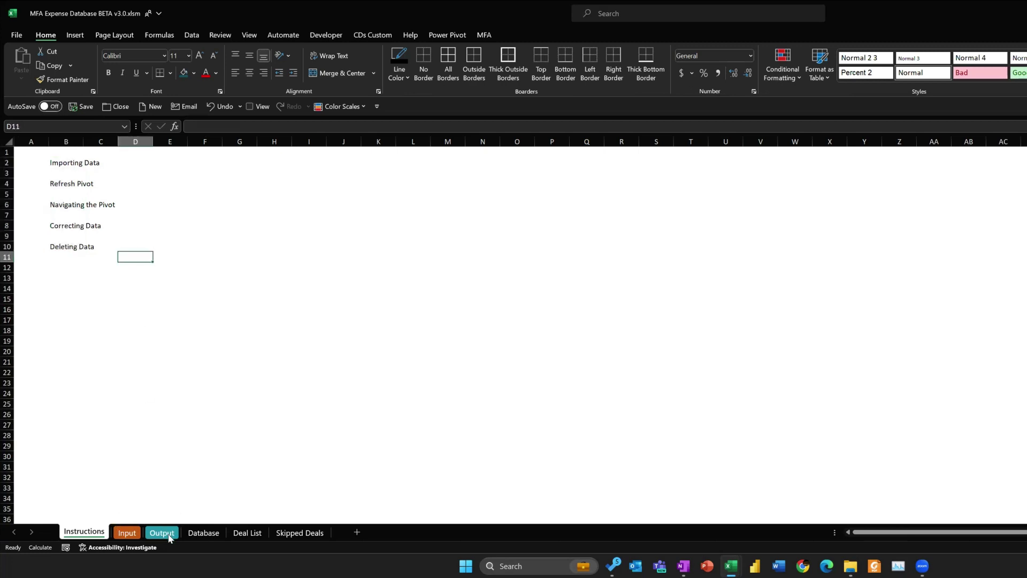
pyautogui.click(134, 533)
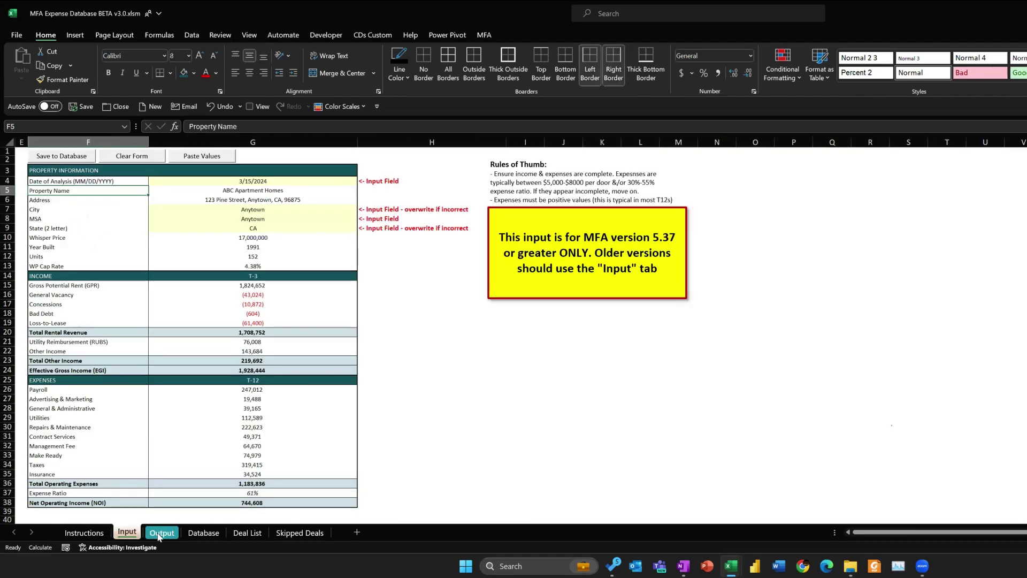
# - Delete all table rows of ABC Apartment Homes dated 03/15/24 from the Database sheet
pyautogui.click(203, 533)
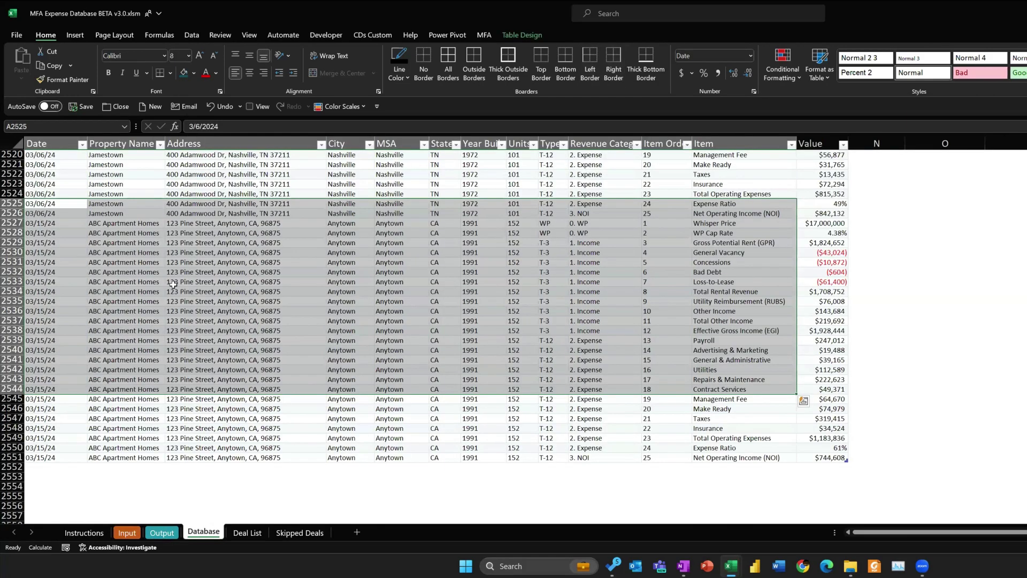
pyautogui.click(173, 285)
pyautogui.moveTo(98, 221); pyautogui.dragTo(808, 457)
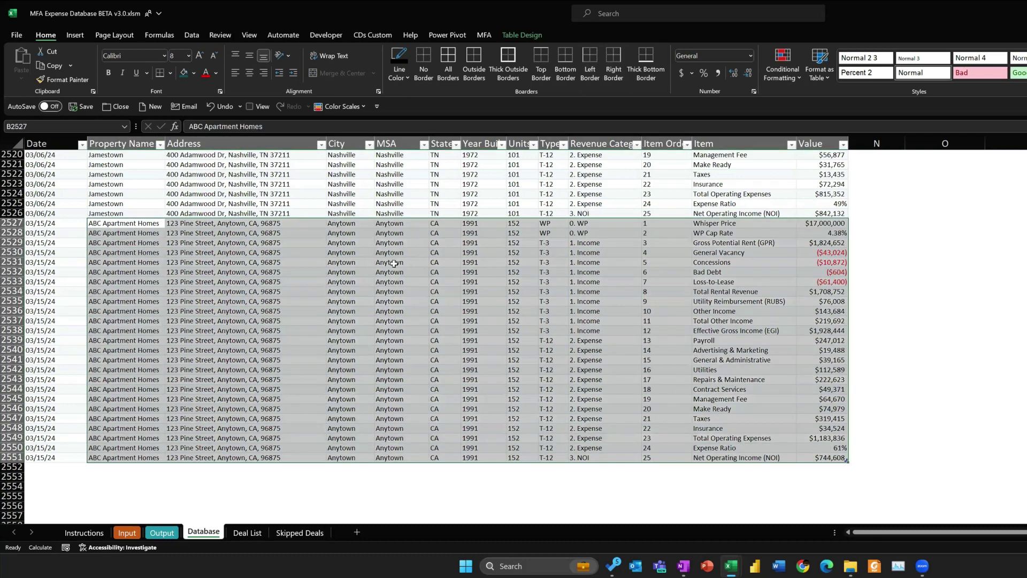
pyautogui.click(394, 262)
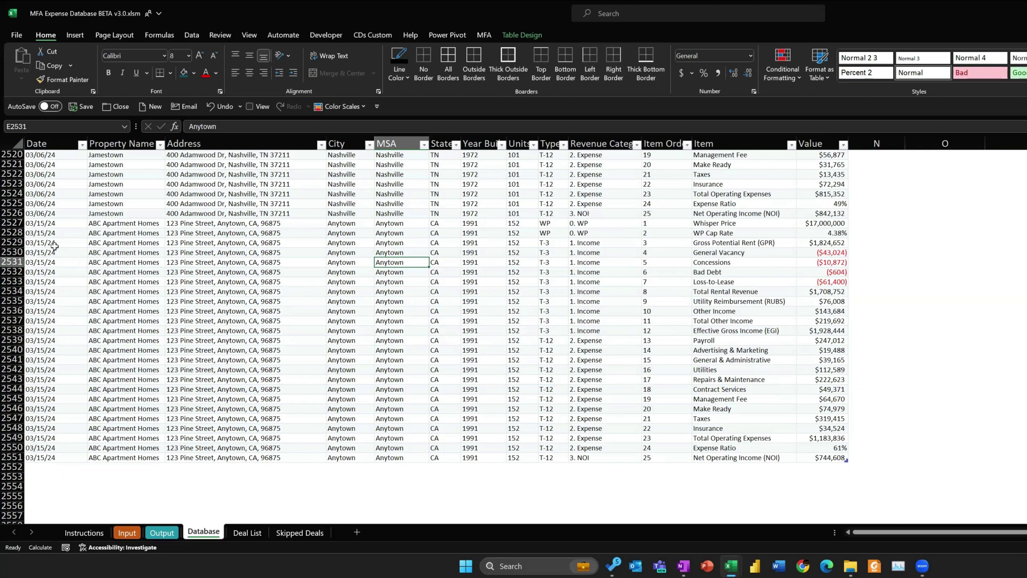
pyautogui.click(54, 223)
pyautogui.press('Right')
pyautogui.hotkey('shift', 'Down')
pyautogui.hotkey('ctrl', 'v')
pyautogui.moveTo(69, 223); pyautogui.dragTo(833, 458)
pyautogui.rightClick(191, 243)
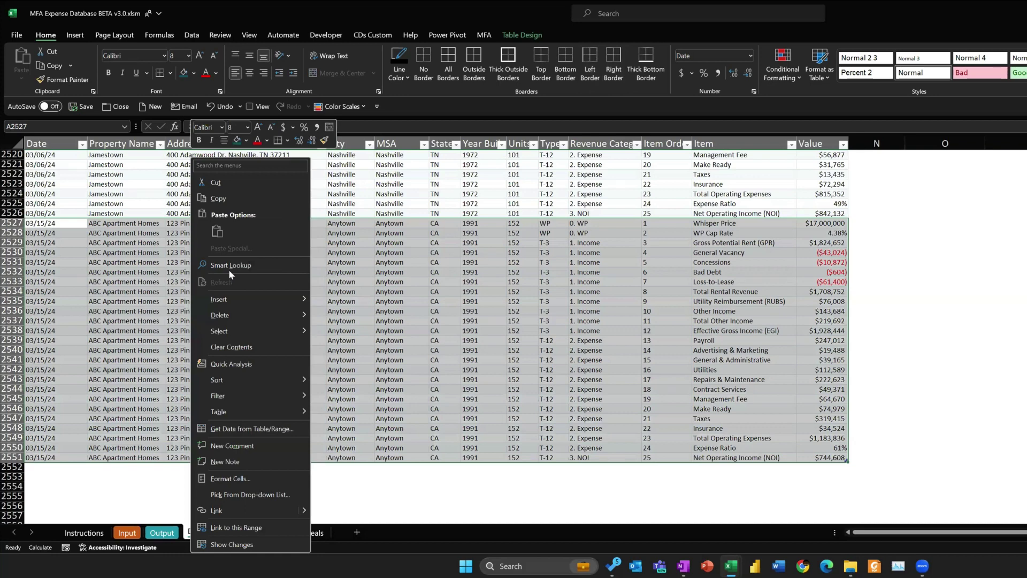
pyautogui.moveTo(259, 318)
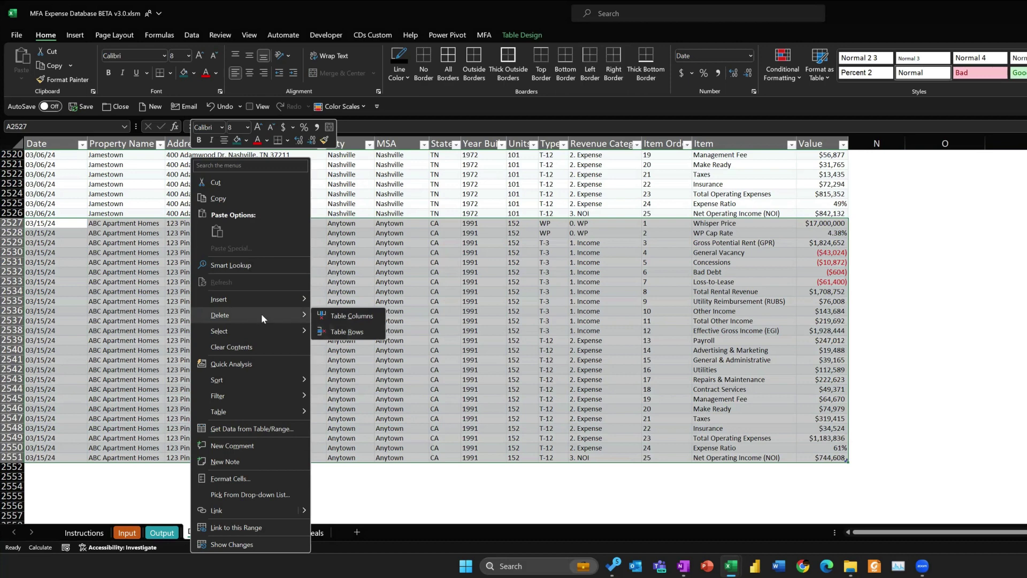
pyautogui.click(343, 330)
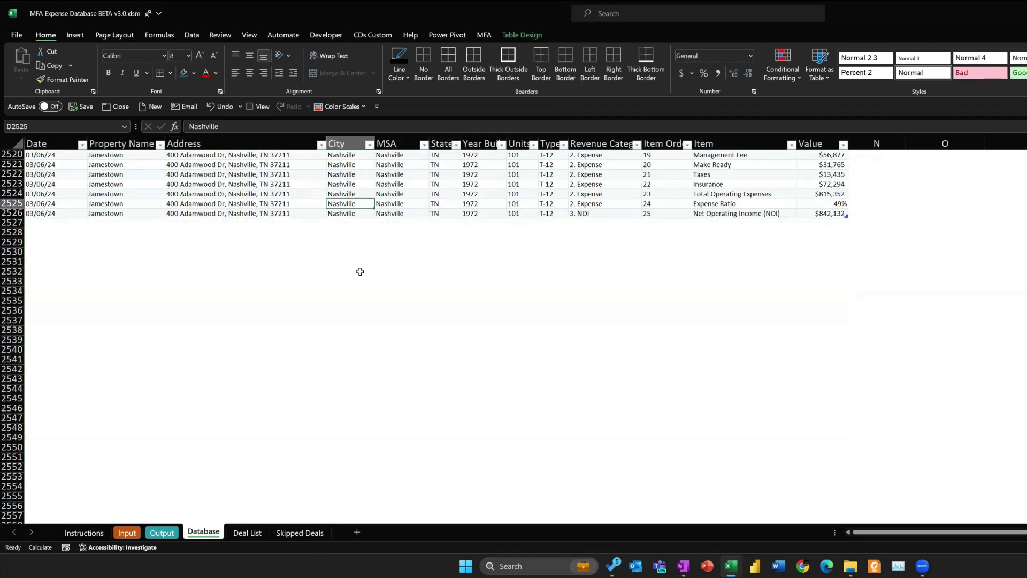
# - Refresh the PivotTable on the Output sheet so it drops the deleted property's records, and check the State and MSA filters
pyautogui.click(162, 533)
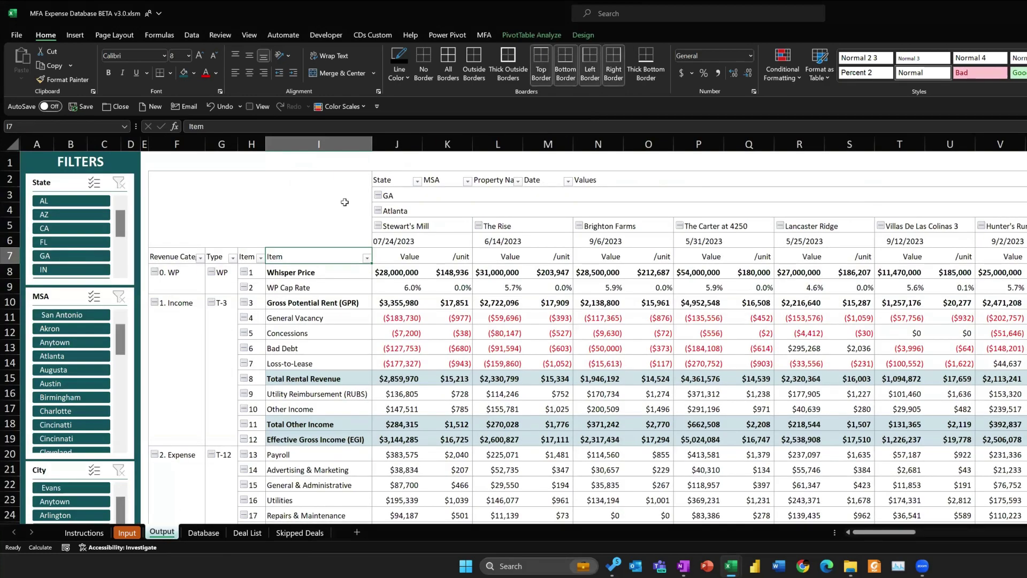
pyautogui.keyDown('ctrl'); pyautogui.scroll(-1, 369, 257); pyautogui.keyUp('ctrl')
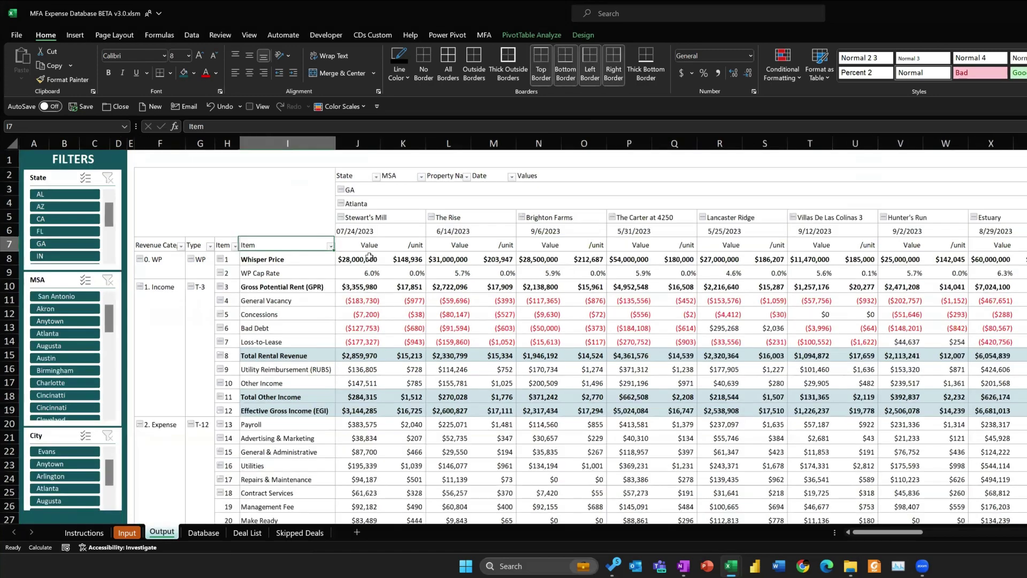
pyautogui.keyDown('ctrl'); pyautogui.scroll(-1, 369, 257); pyautogui.keyUp('ctrl')
pyautogui.rightClick(369, 257)
pyautogui.click(402, 329)
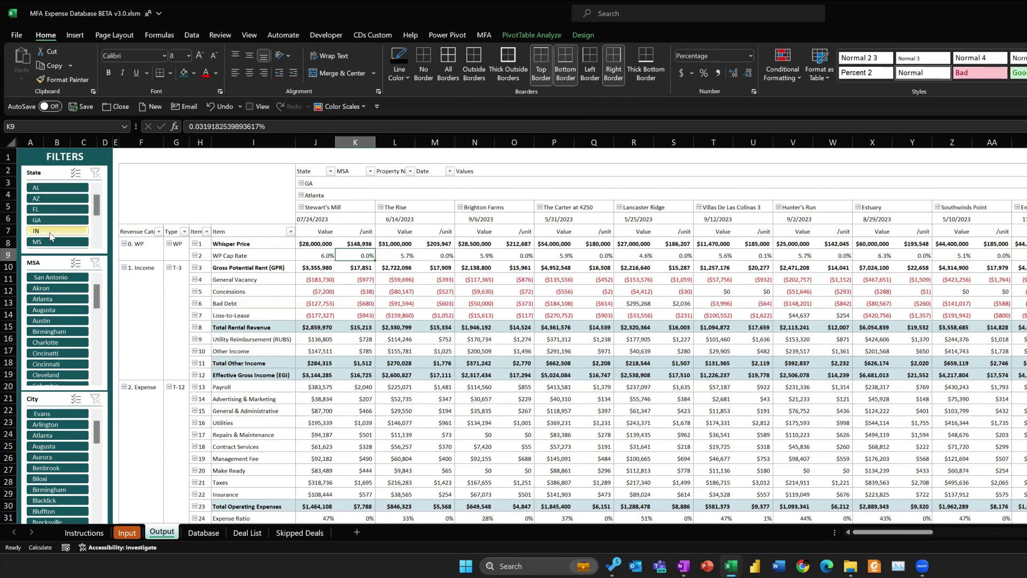
pyautogui.click(340, 314)
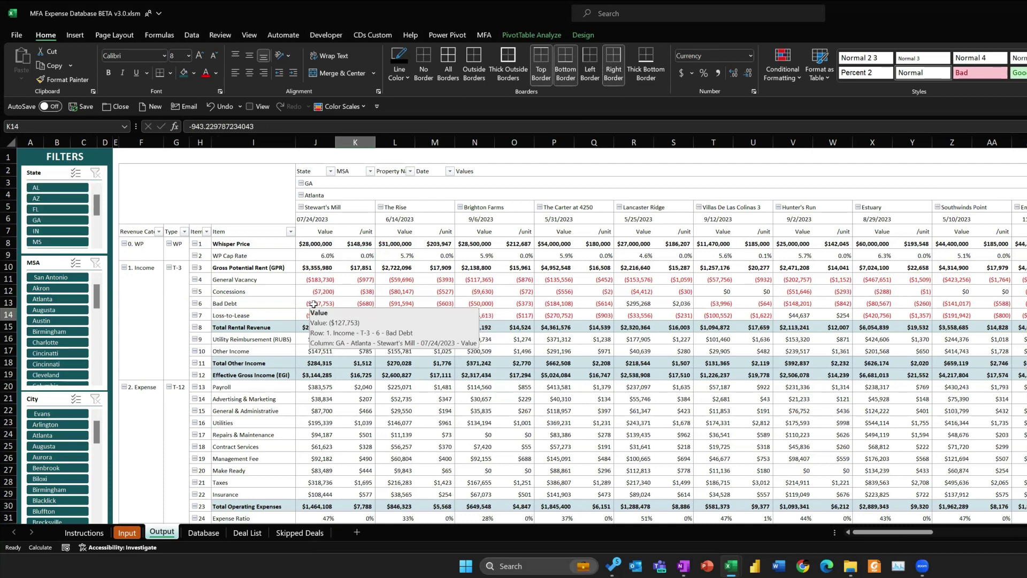
pyautogui.click(504, 270)
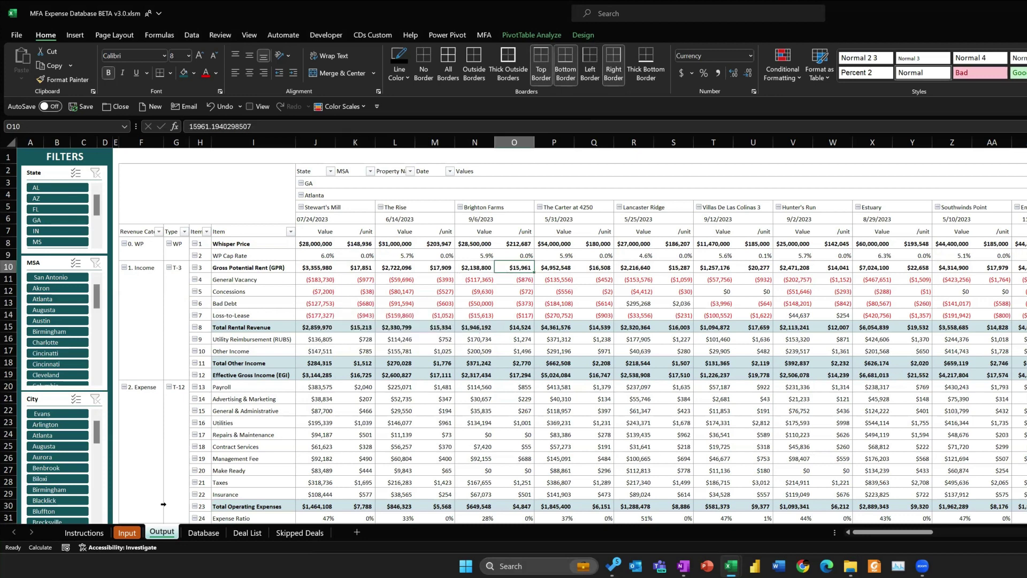
# - Look over the list of topics on the Instructions sheet, from Importing Data to Deleting Data
pyautogui.click(84, 532)
pyautogui.moveTo(72, 163); pyautogui.dragTo(184, 295)
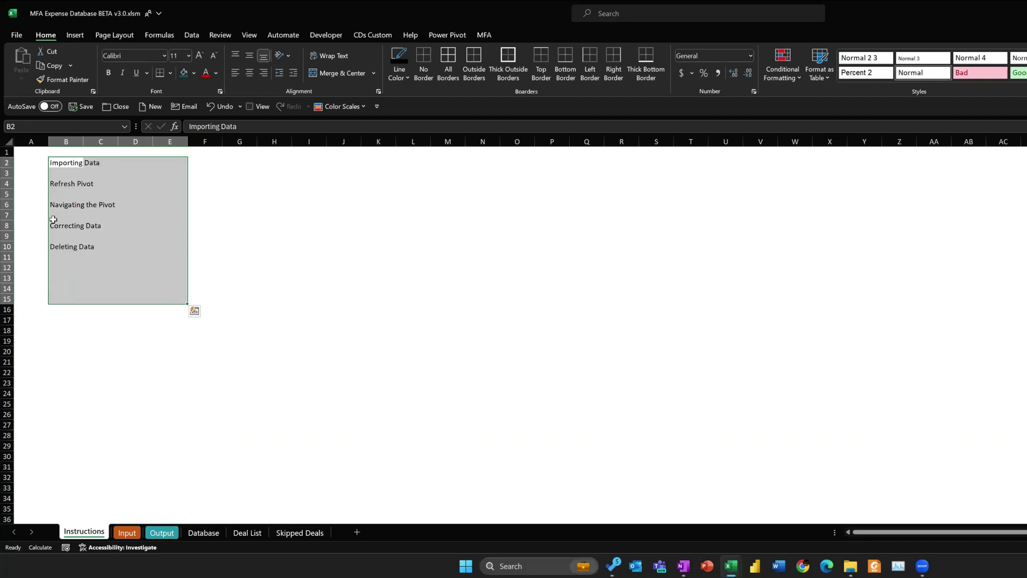
pyautogui.click(37, 161)
# - Switch to the MFA ADVANCED v5.38 working file and hide its ExpenseDB sheet
pyautogui.click(92, 109)
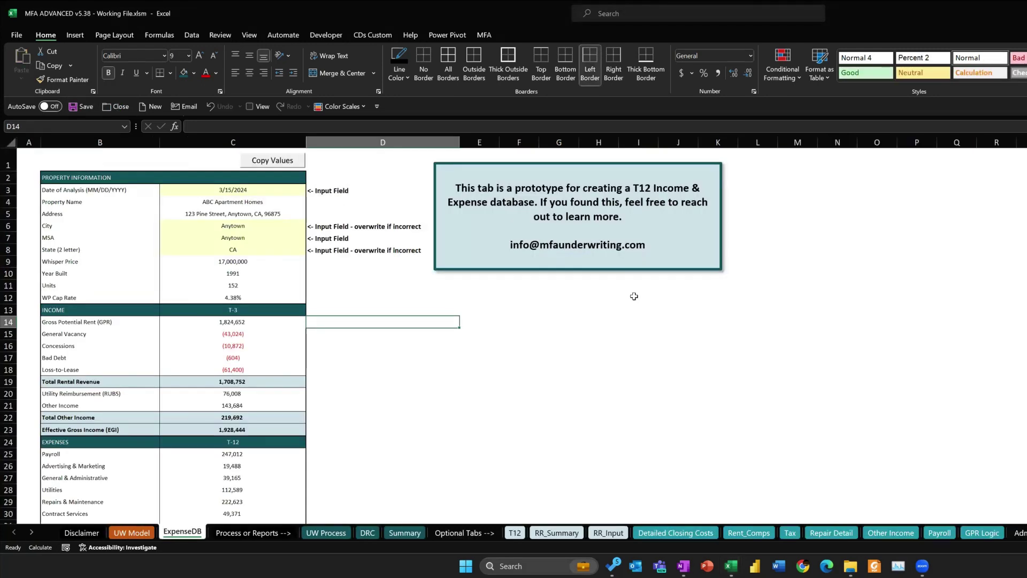
pyautogui.rightClick(188, 537)
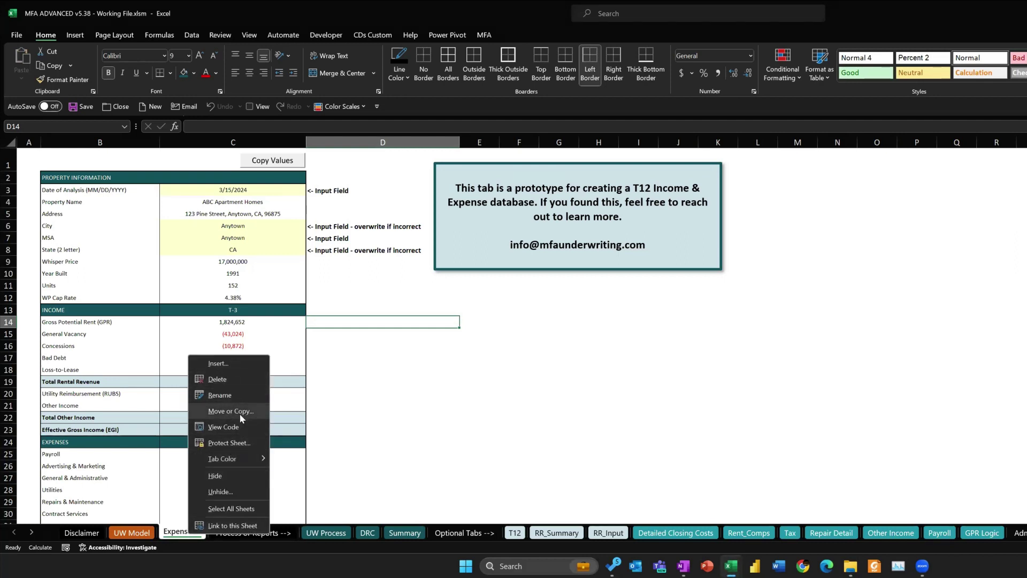
pyautogui.click(231, 478)
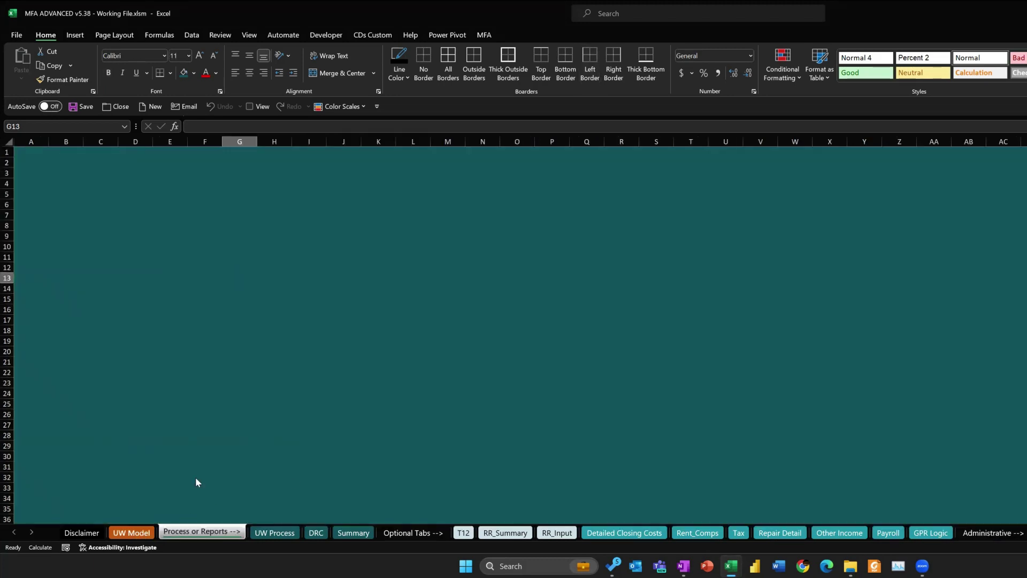
# - On the UW Model sheet, set the CoC Preferred Return under Deal Structure to 0%
pyautogui.hotkey('ctrl', 'pageup')
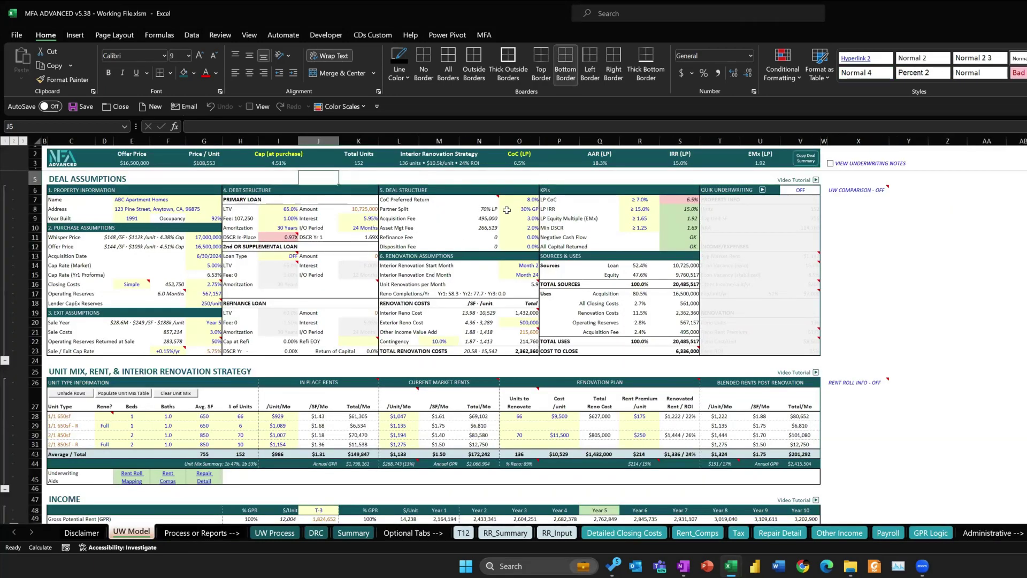
pyautogui.keyDown('ctrl'); pyautogui.scroll(1, 507, 210); pyautogui.keyUp('ctrl')
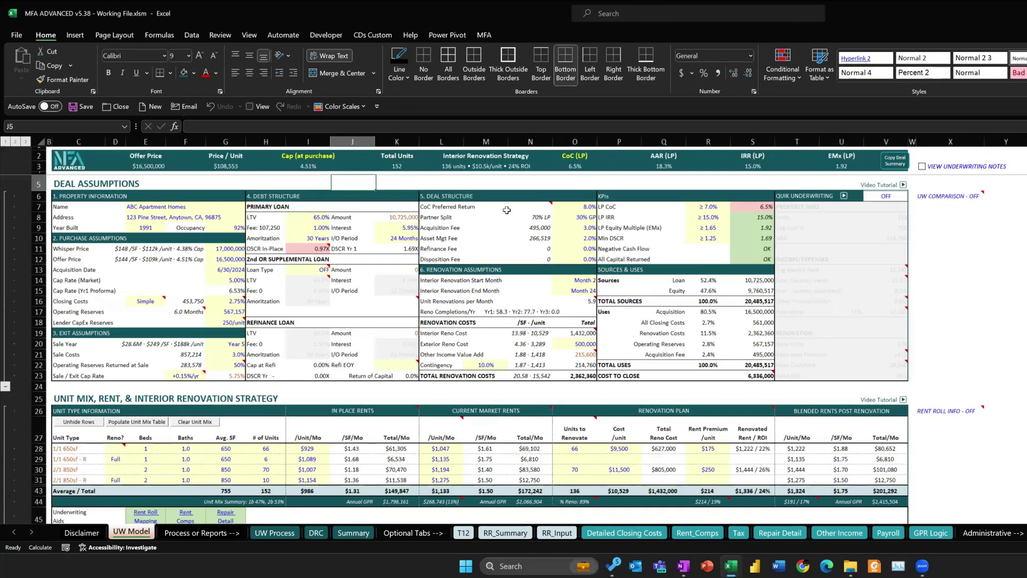
pyautogui.keyDown('ctrl'); pyautogui.scroll(1, 507, 210); pyautogui.keyUp('ctrl')
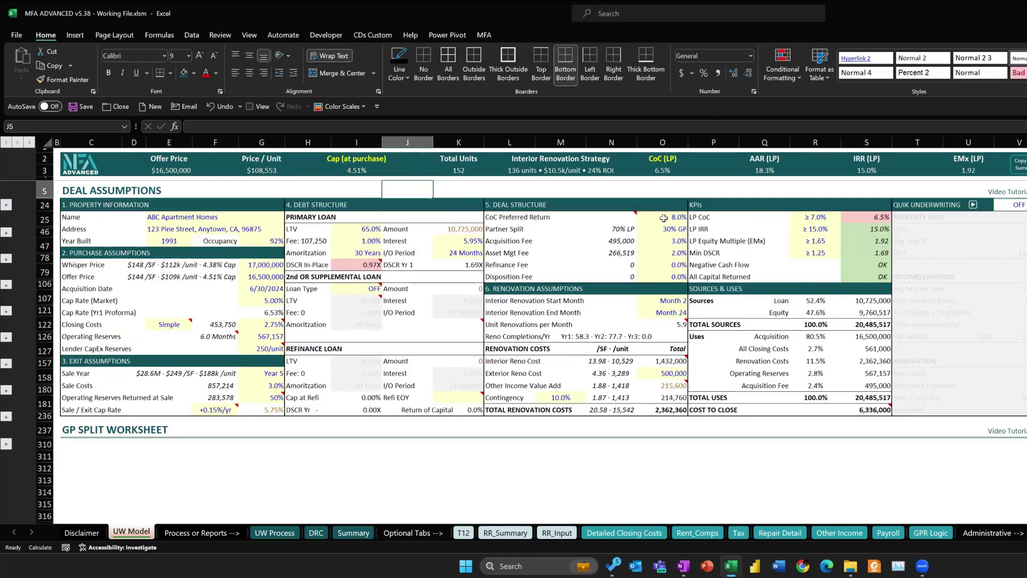
pyautogui.click(664, 218)
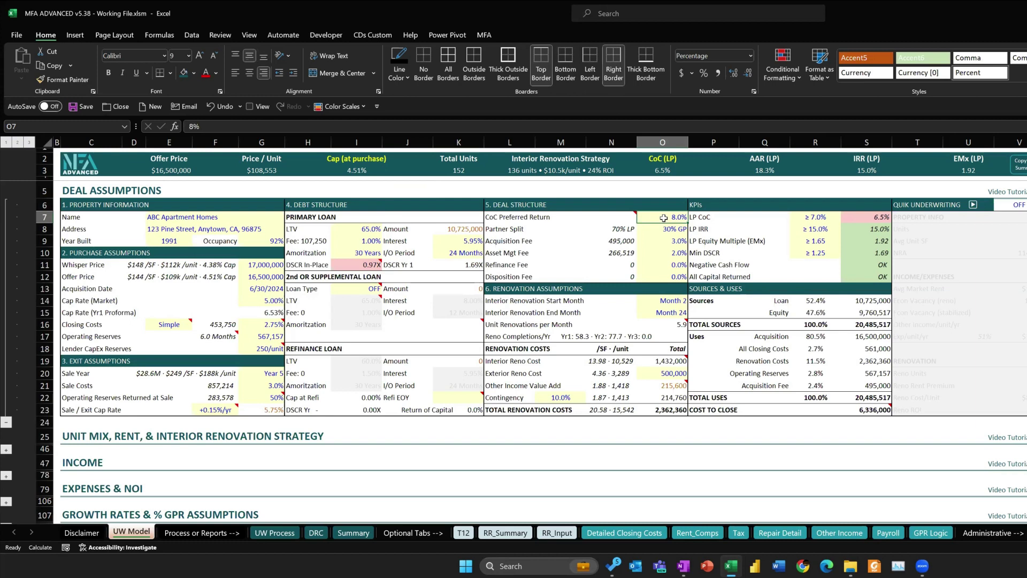
pyautogui.moveTo(522, 217); pyautogui.dragTo(653, 217)
pyautogui.click(653, 218)
pyautogui.write('0')
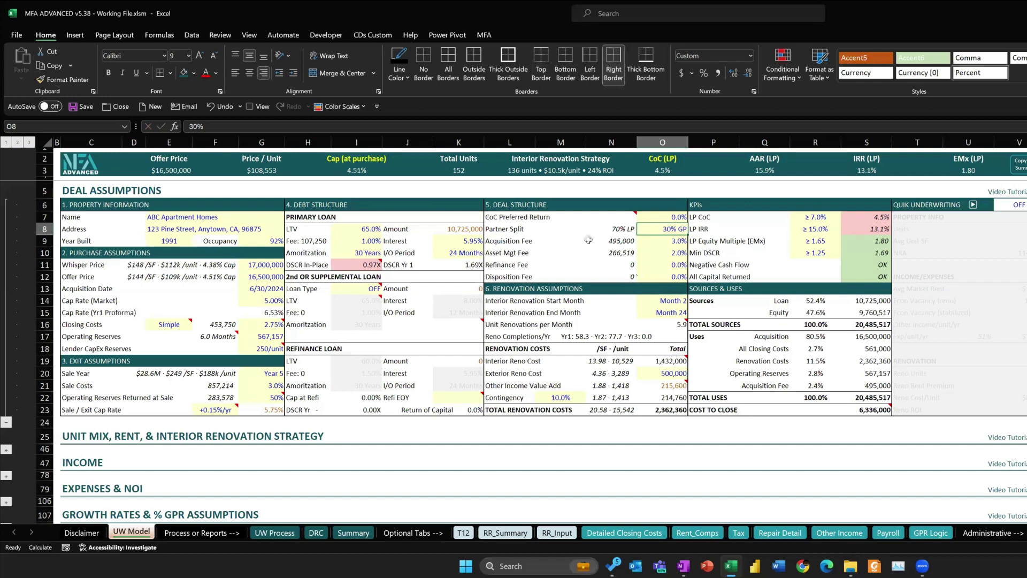
# - Set the Partner Split under Deal Structure to 100% GP
pyautogui.moveTo(511, 233); pyautogui.dragTo(688, 221)
pyautogui.click(684, 229)
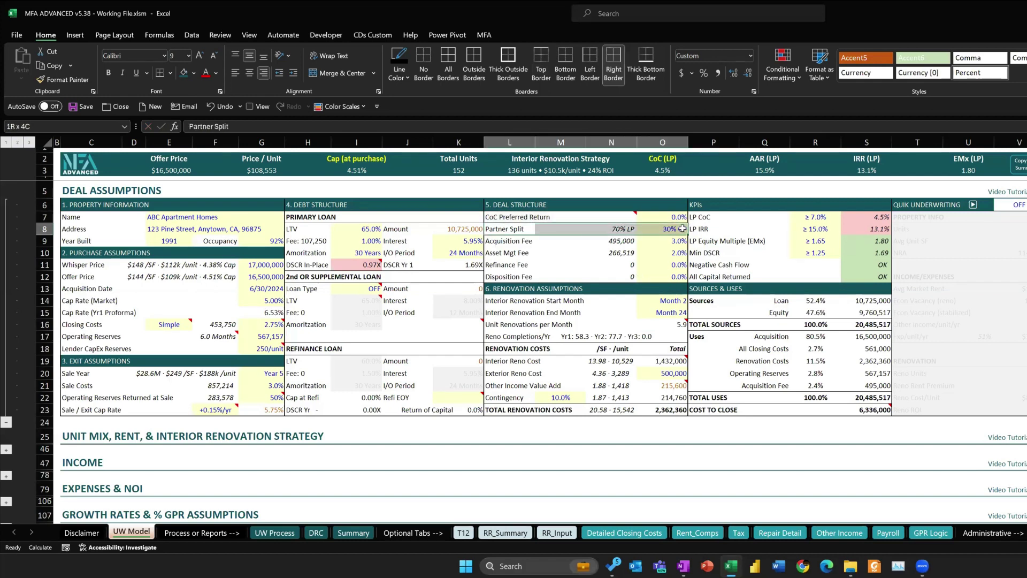
pyautogui.click(627, 229)
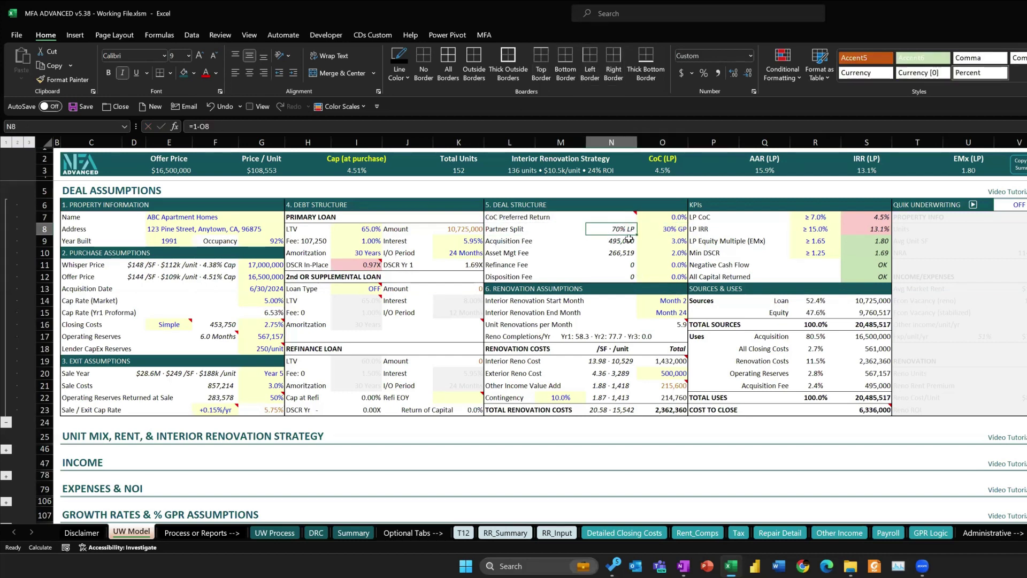
pyautogui.click(666, 229)
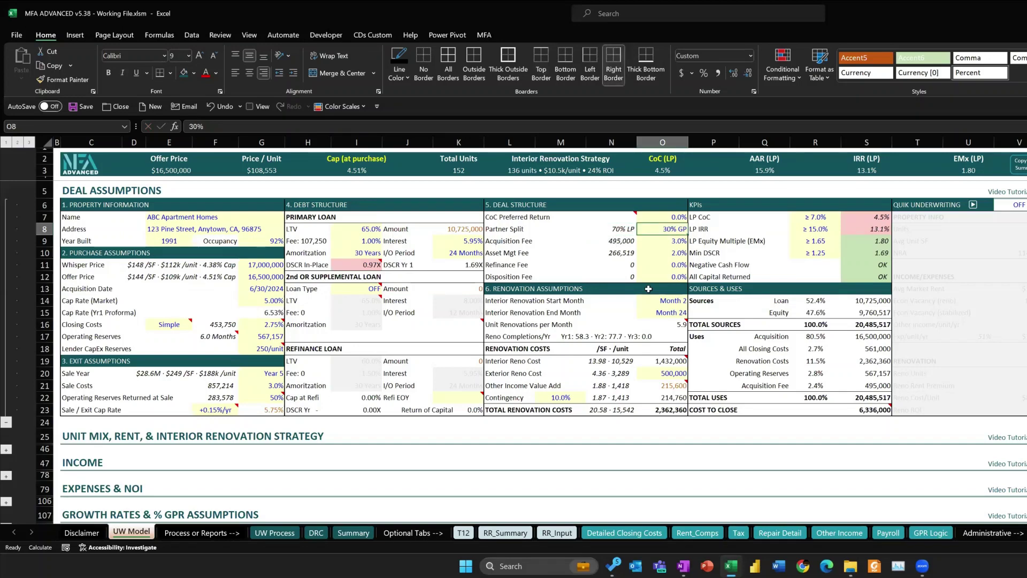
pyautogui.write('100')
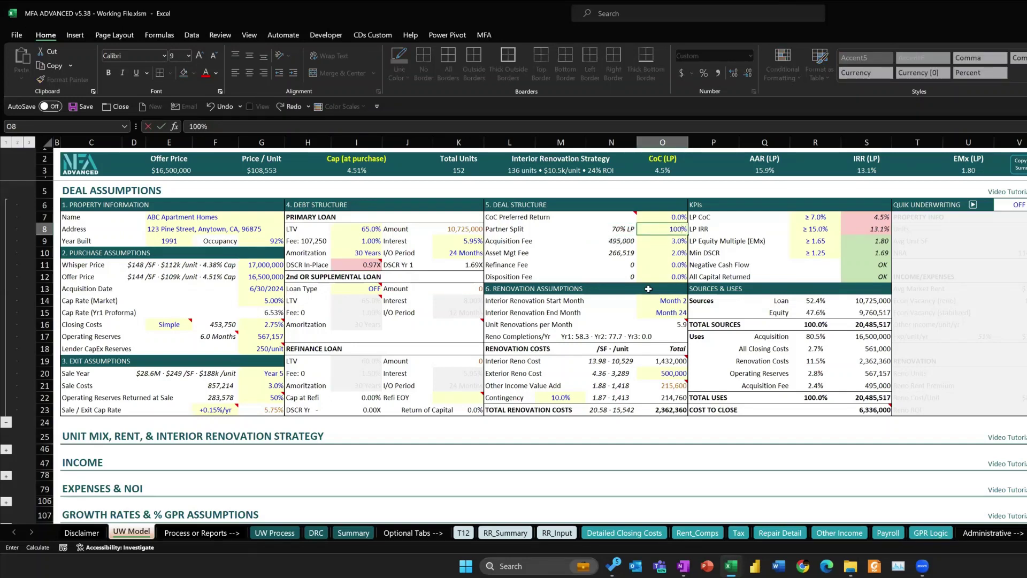
pyautogui.press('Return')
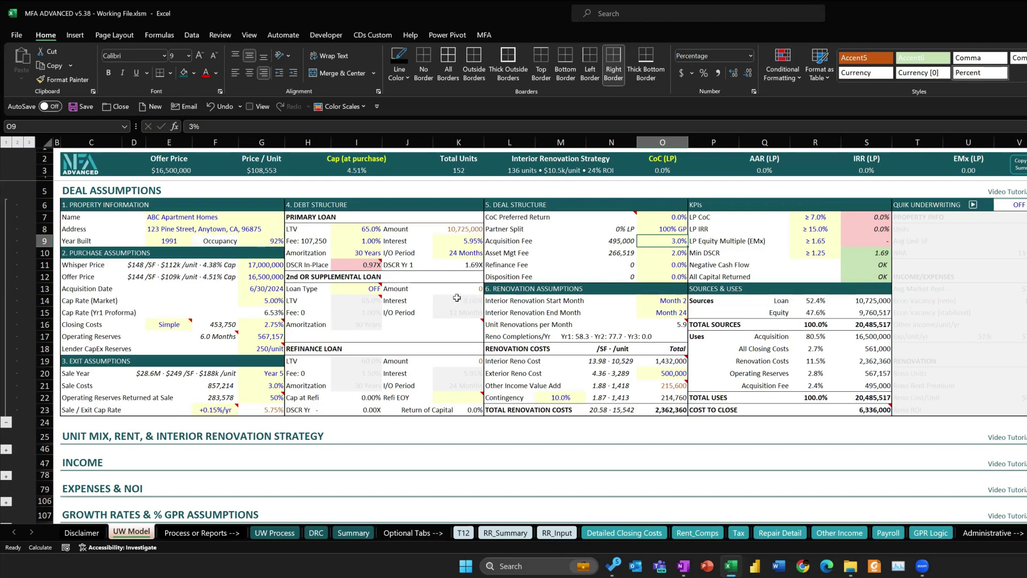
# - Expand the Returns section and examine the preferred return rows of Project Returns for Years 1 to 5
pyautogui.scroll(-6, 458, 296)
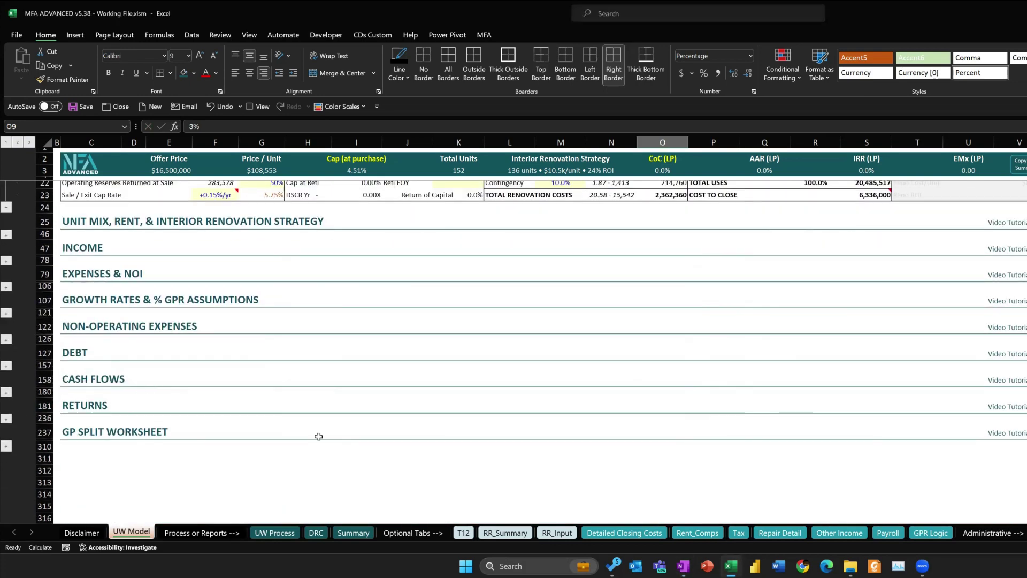
pyautogui.click(178, 402)
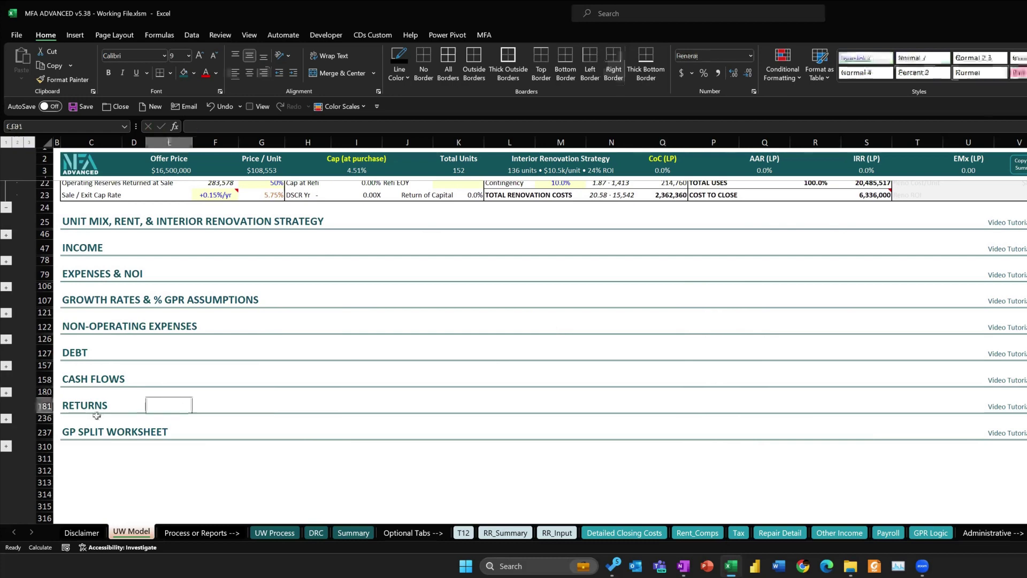
pyautogui.click(6, 419)
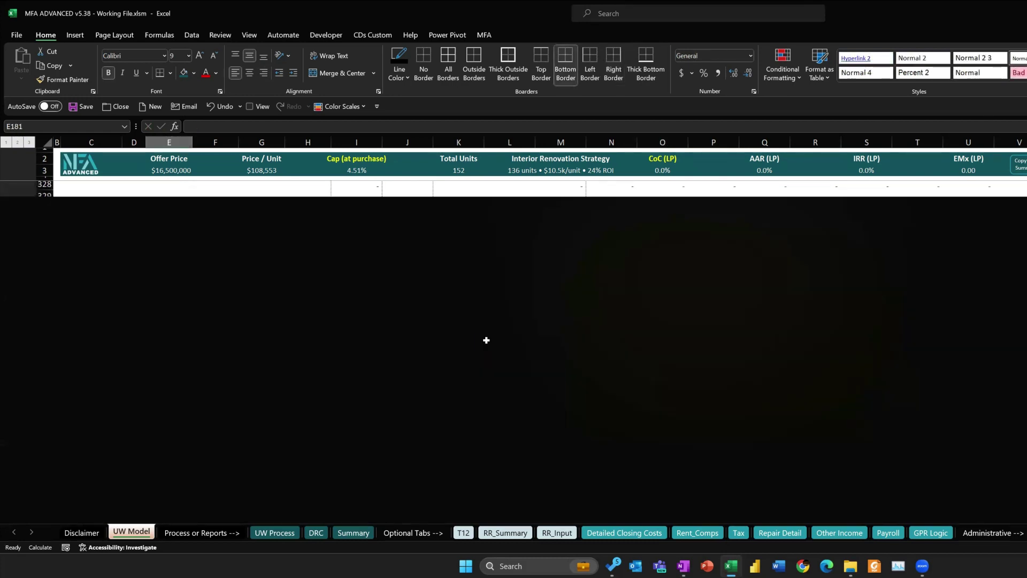
pyautogui.scroll(4, 544, 331)
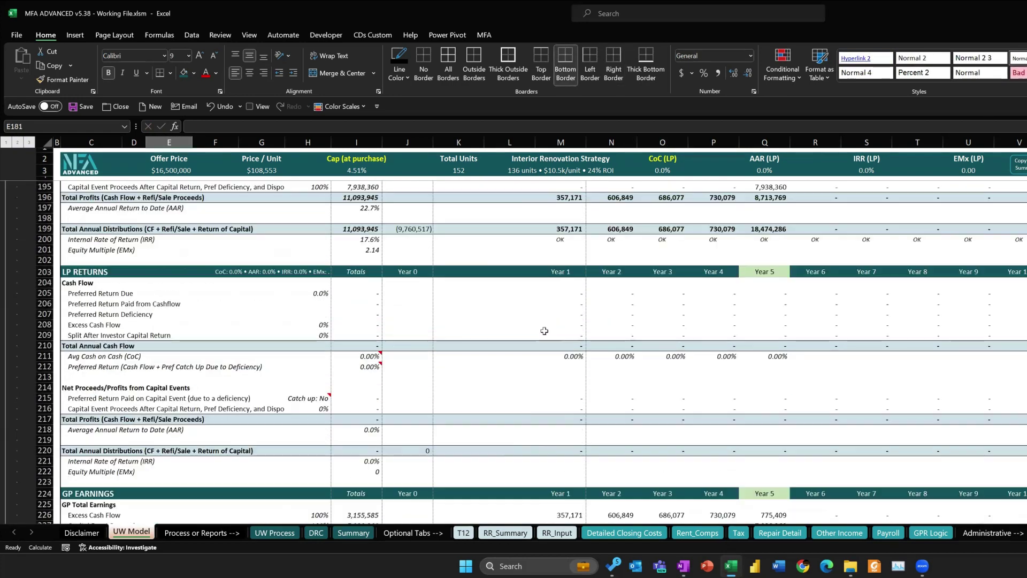
pyautogui.scroll(-1, 482, 319)
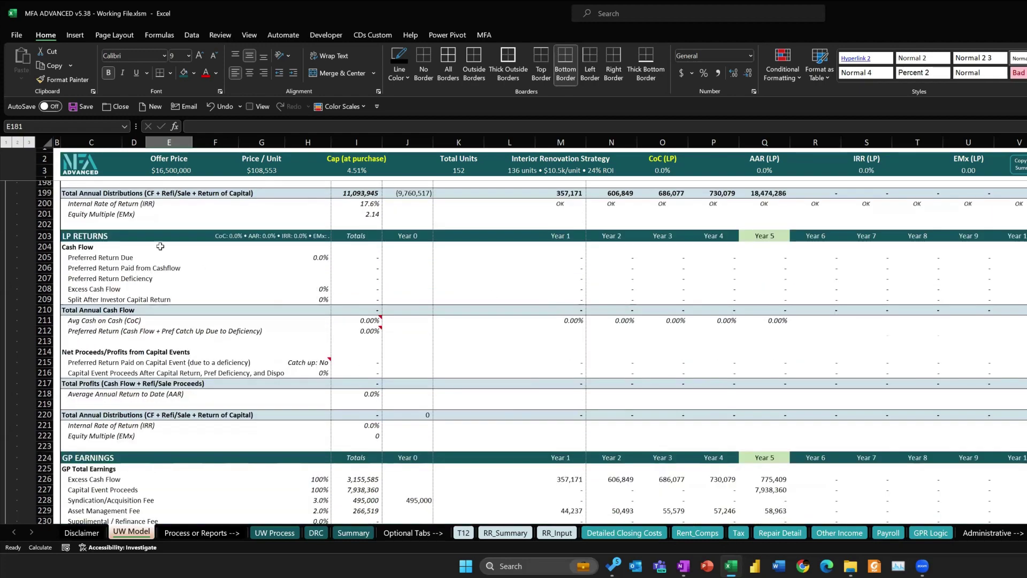
pyautogui.scroll(3, 223, 269)
pyautogui.scroll(4, 222, 269)
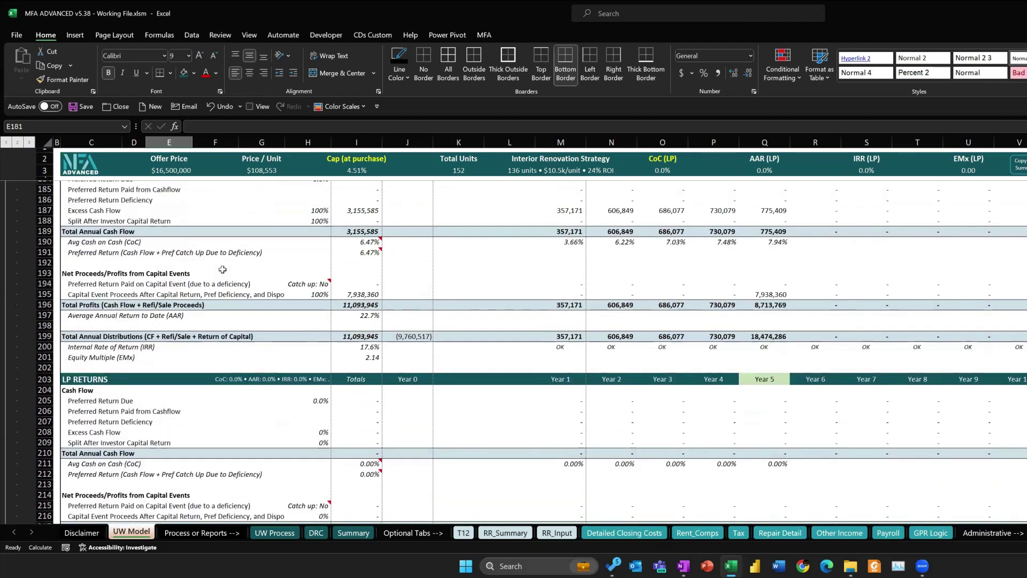
pyautogui.click(86, 229)
pyautogui.moveTo(418, 259); pyautogui.dragTo(835, 377)
pyautogui.moveTo(580, 262); pyautogui.dragTo(768, 253)
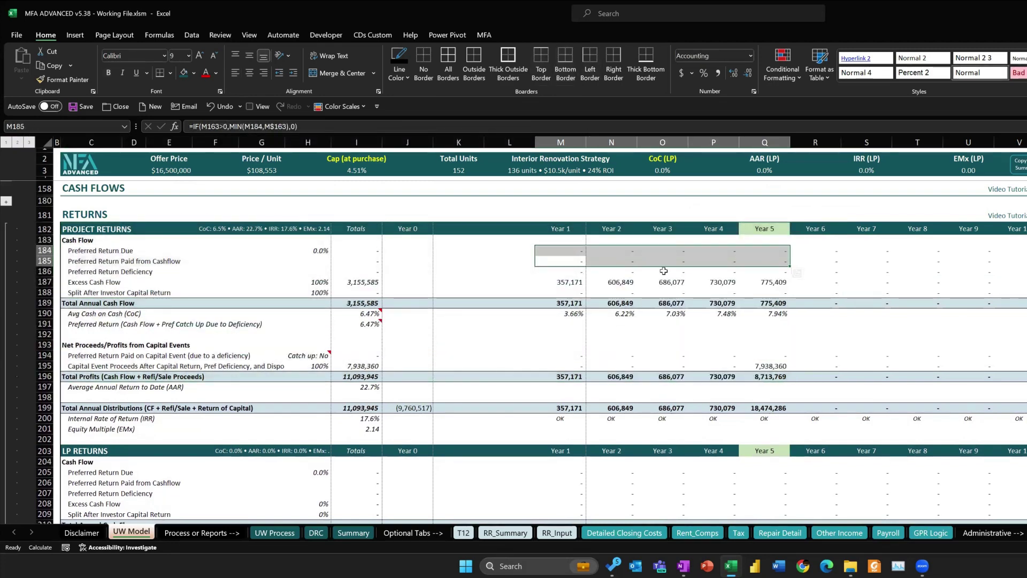
# - Compare the LP Returns block with the project's total annual distributions and the GP Earnings rows for Years 1 to 5
pyautogui.scroll(-5, 554, 300)
pyautogui.moveTo(101, 238); pyautogui.dragTo(808, 406)
pyautogui.scroll(1, 737, 236)
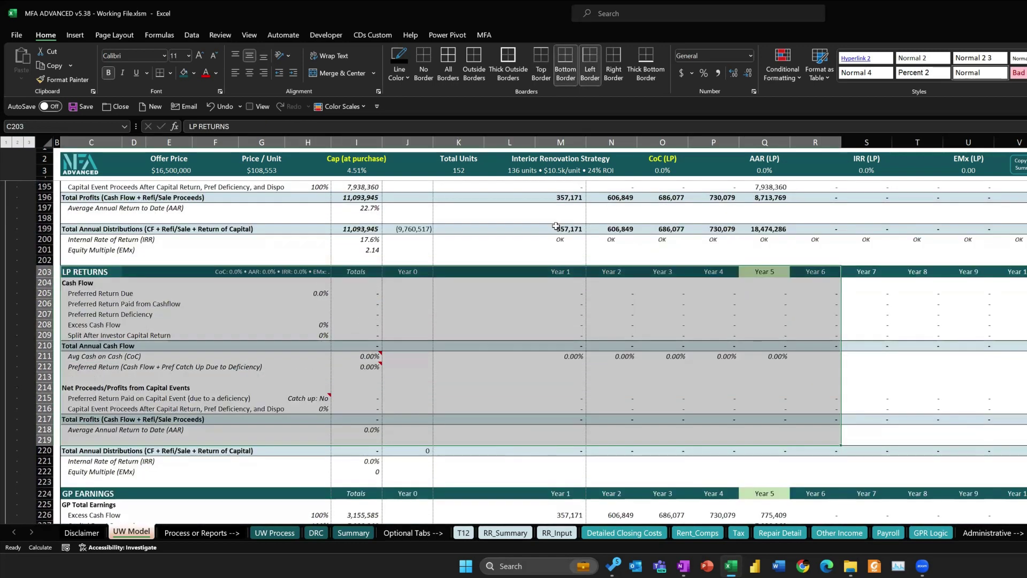
pyautogui.moveTo(555, 231); pyautogui.dragTo(787, 233)
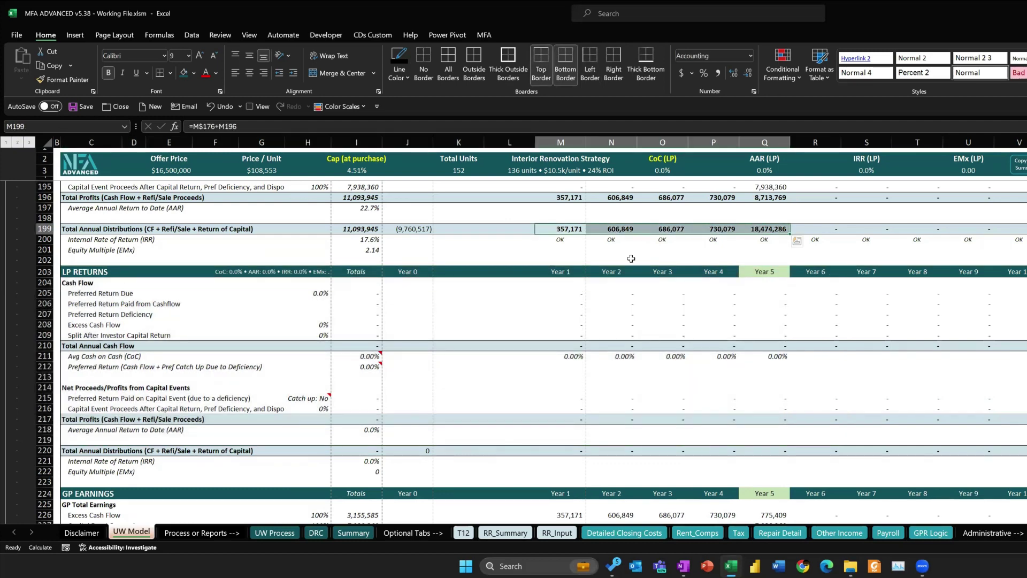
pyautogui.moveTo(556, 279); pyautogui.dragTo(822, 442)
pyautogui.scroll(-6, 797, 403)
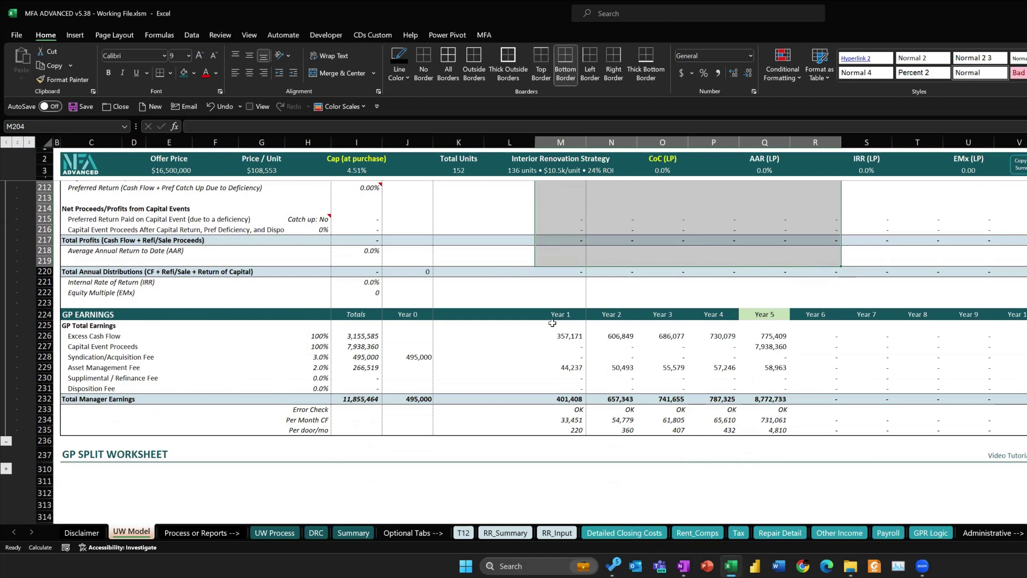
pyautogui.moveTo(556, 325); pyautogui.dragTo(782, 385)
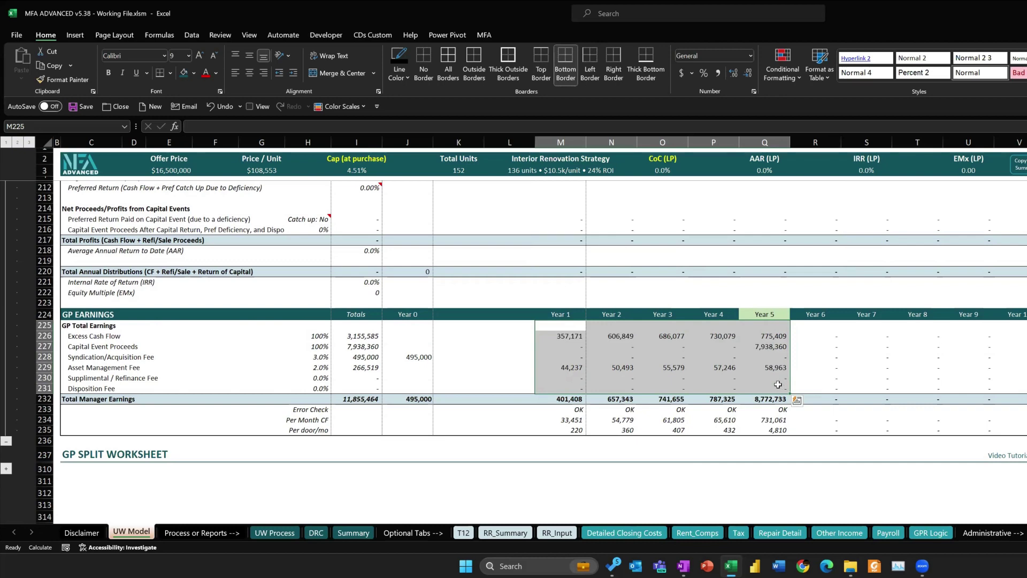
# - Expand the GP Split Worksheet and its pre-close work group, and select Partner 1's % of Task
pyautogui.click(7, 459)
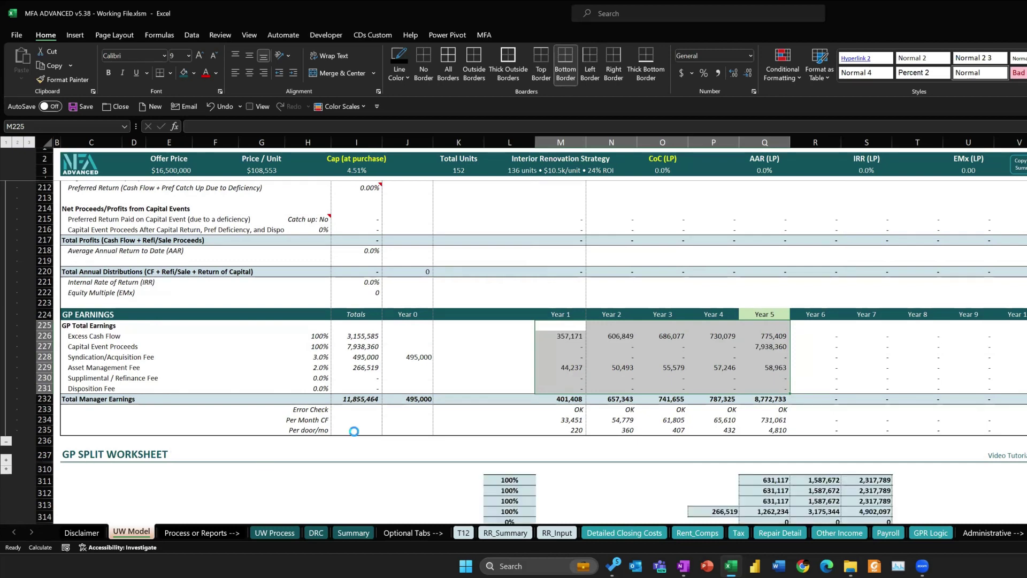
pyautogui.scroll(-4, 360, 431)
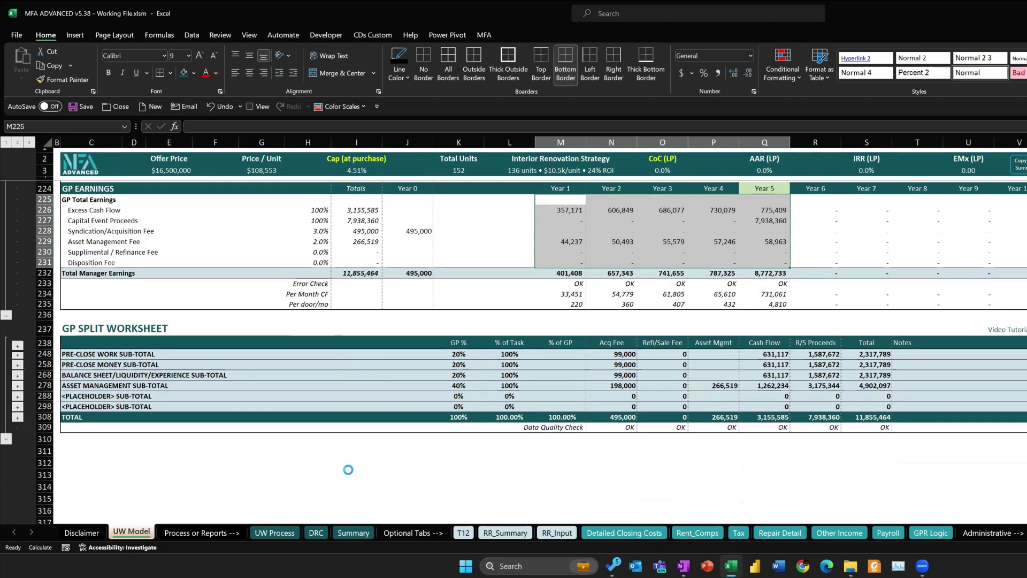
pyautogui.scroll(-2, 303, 360)
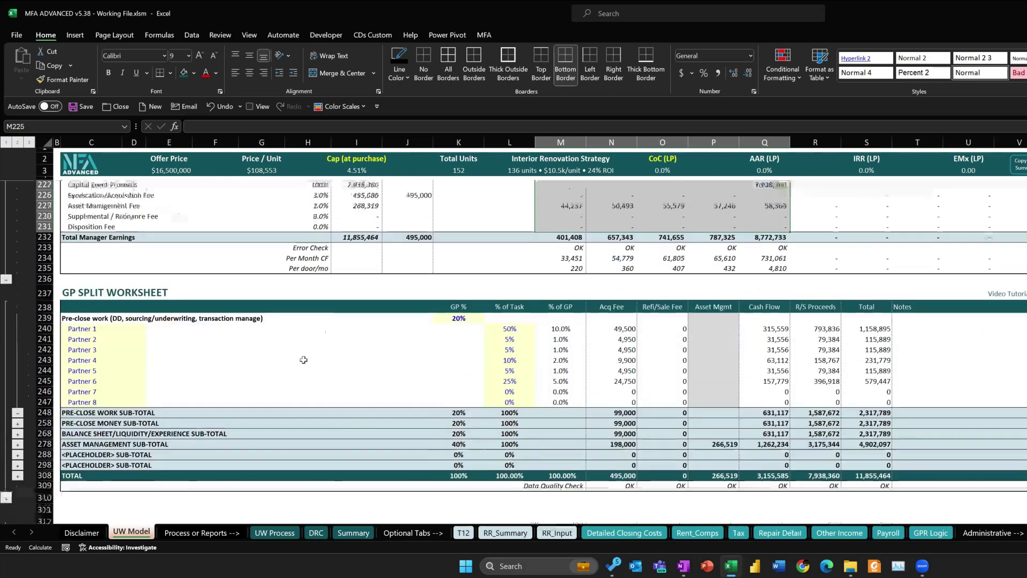
pyautogui.scroll(-2, 303, 360)
pyautogui.click(78, 283)
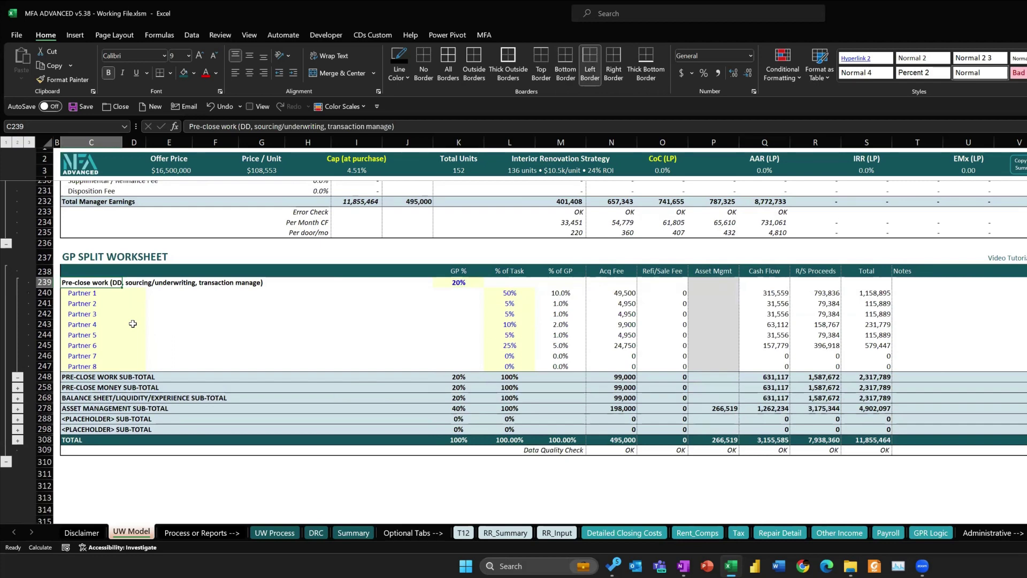
pyautogui.click(512, 293)
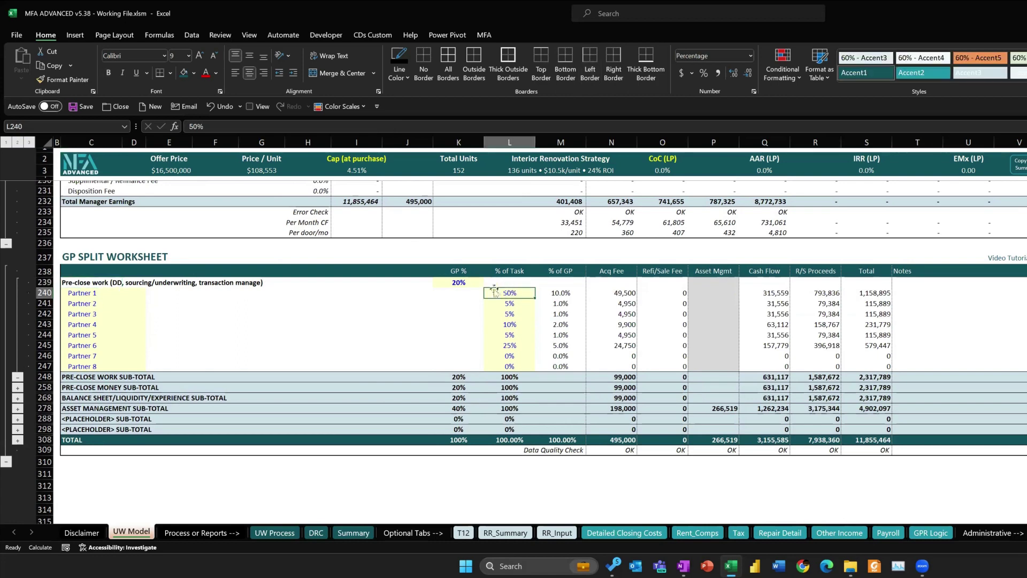
# - Examine Partner 2's pre-close share, the balance sheet/liquidity sub-total and the asset management fee sub-total in the GP Split Worksheet
pyautogui.click(520, 304)
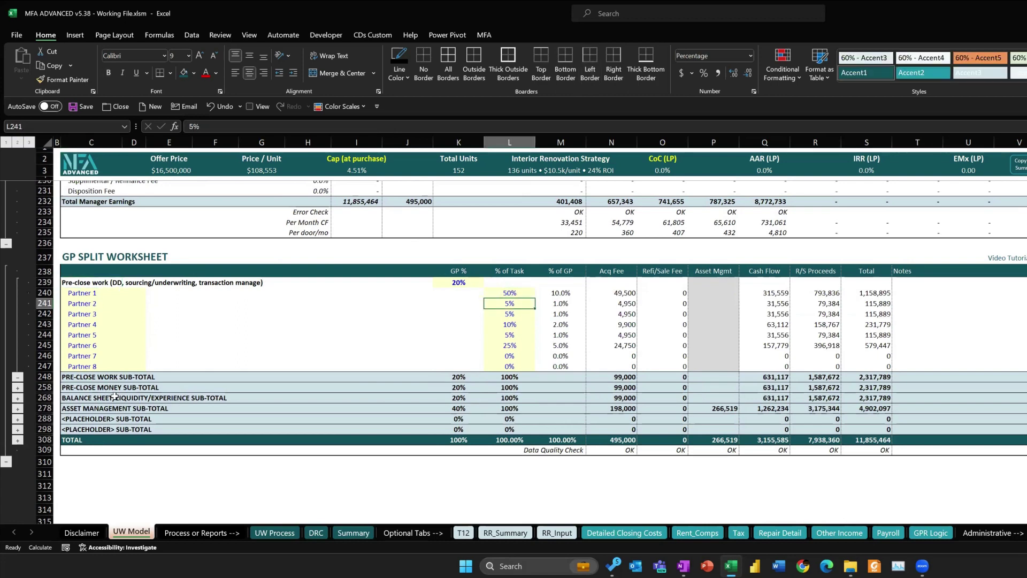
pyautogui.moveTo(123, 399); pyautogui.dragTo(688, 401)
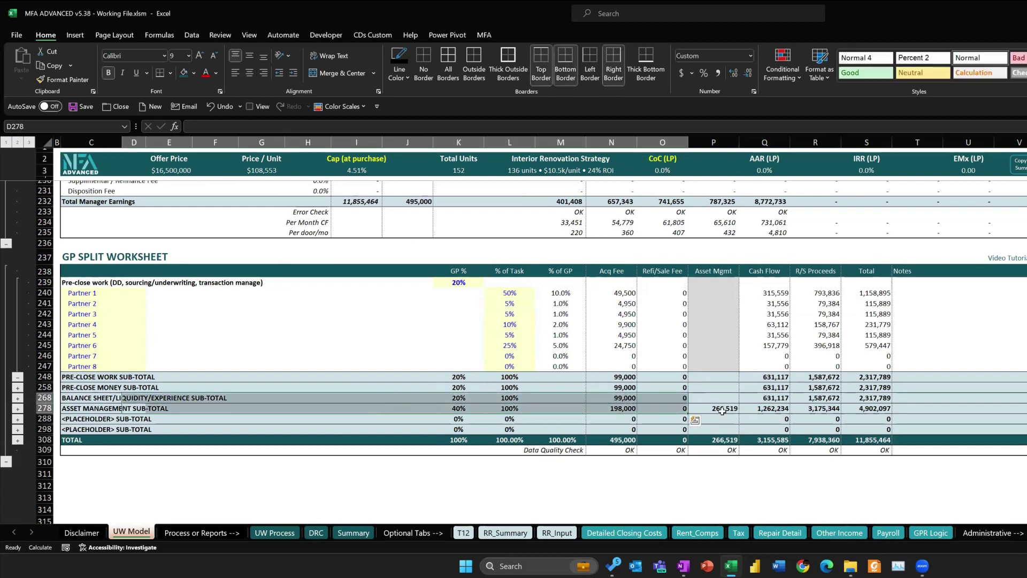
pyautogui.click(713, 409)
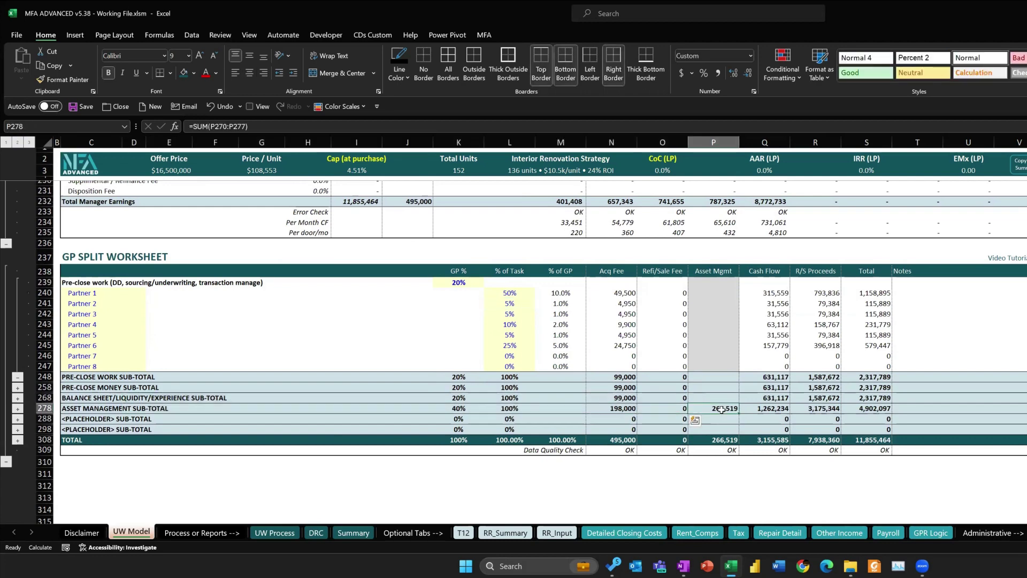
# - Expand the first placeholder group and the Asset Management group in the GP Split Worksheet, and select Asset Management's GP %
pyautogui.click(18, 419)
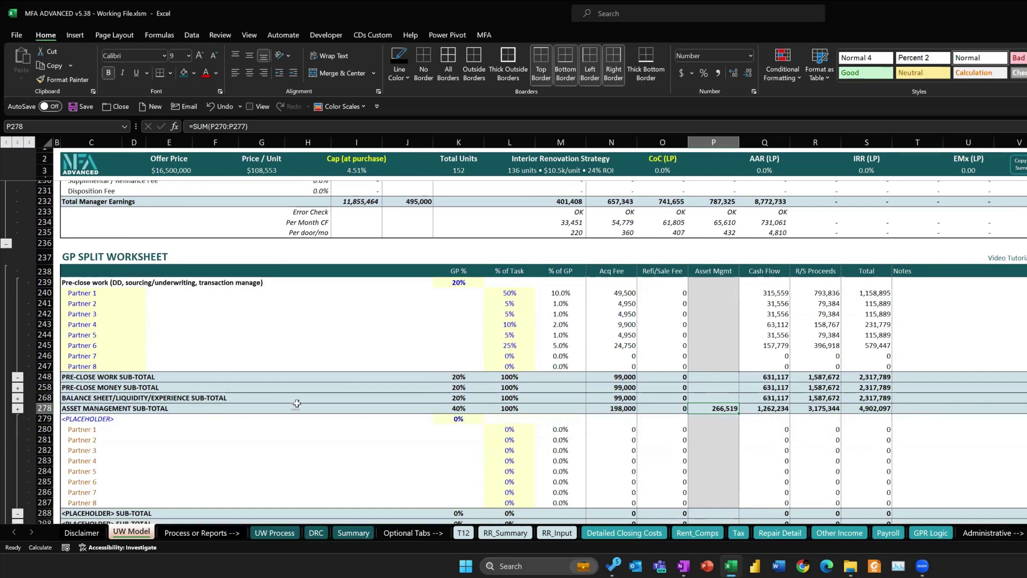
pyautogui.scroll(-2, 305, 399)
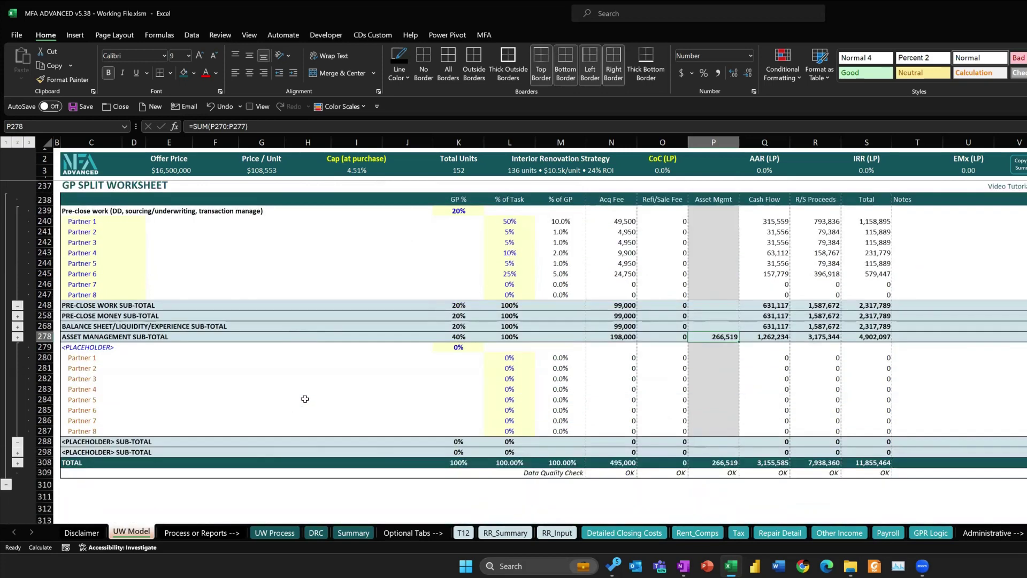
pyautogui.click(17, 337)
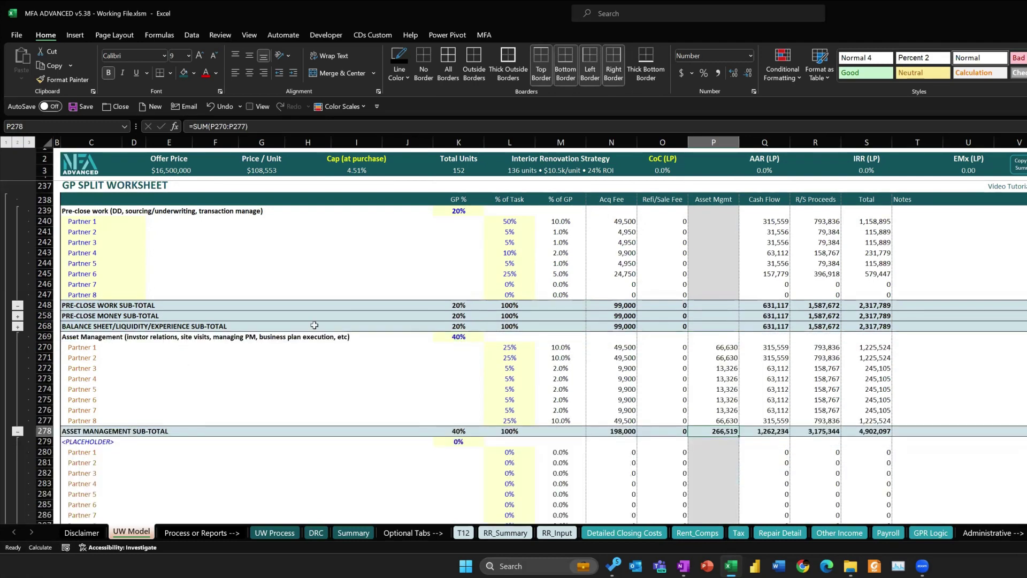
pyautogui.click(460, 337)
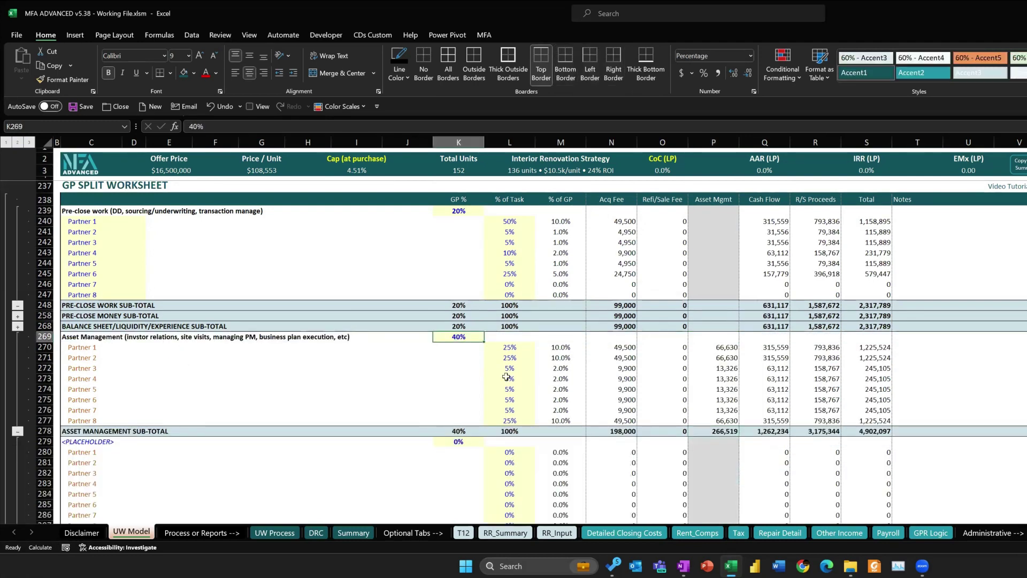
# - Set Partner 1's % of Task in the Asset Management group to 75%
pyautogui.click(509, 347)
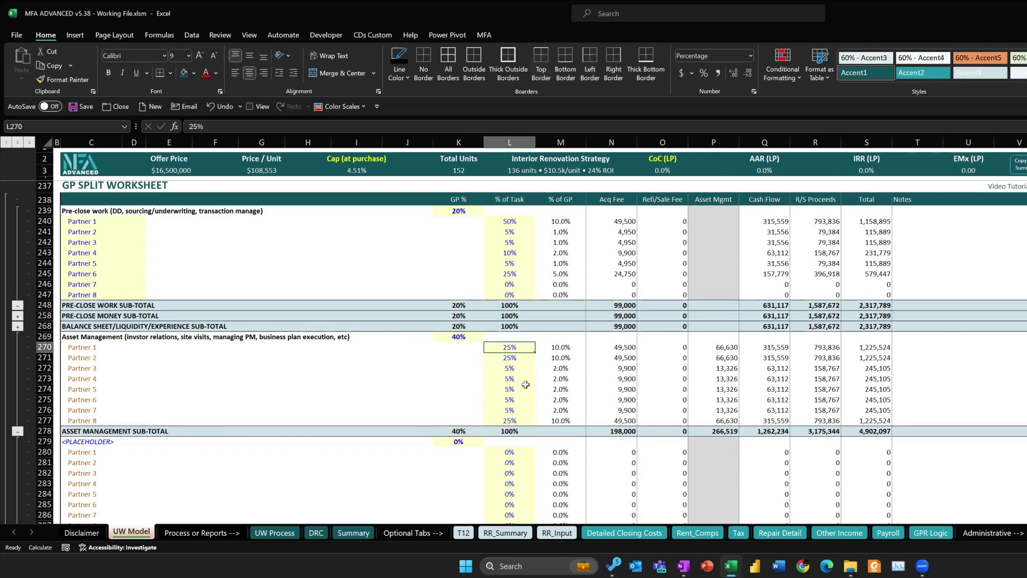
pyautogui.write('50')
pyautogui.press('BackSpace')
pyautogui.press('BackSpace')
pyautogui.write('75')
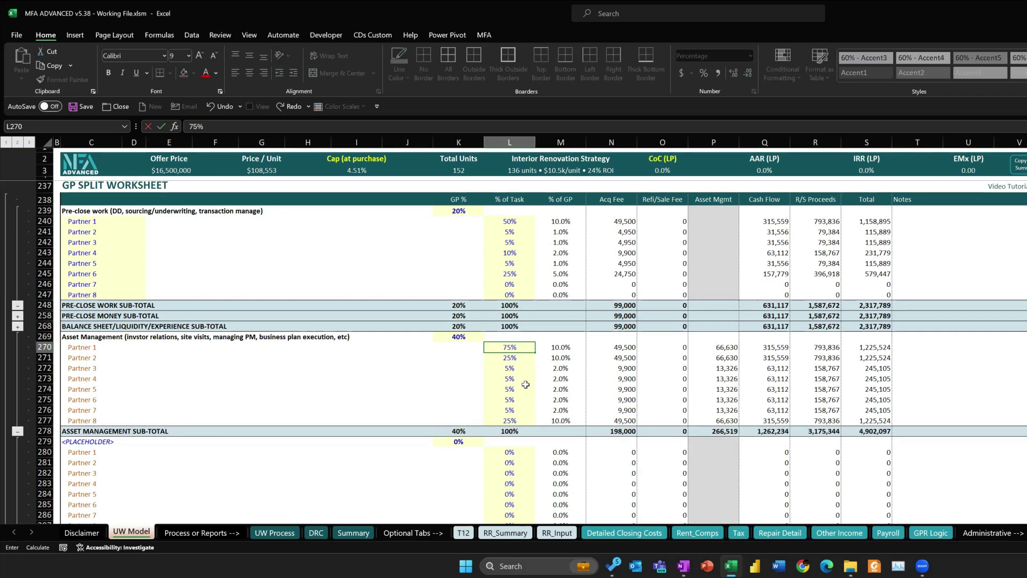
pyautogui.press('Return')
# - Set Partner 3's % of Task under Asset Management to 0% and copy it down through Partner 8
pyautogui.click(526, 382)
pyautogui.press('Up')
pyautogui.write('00')
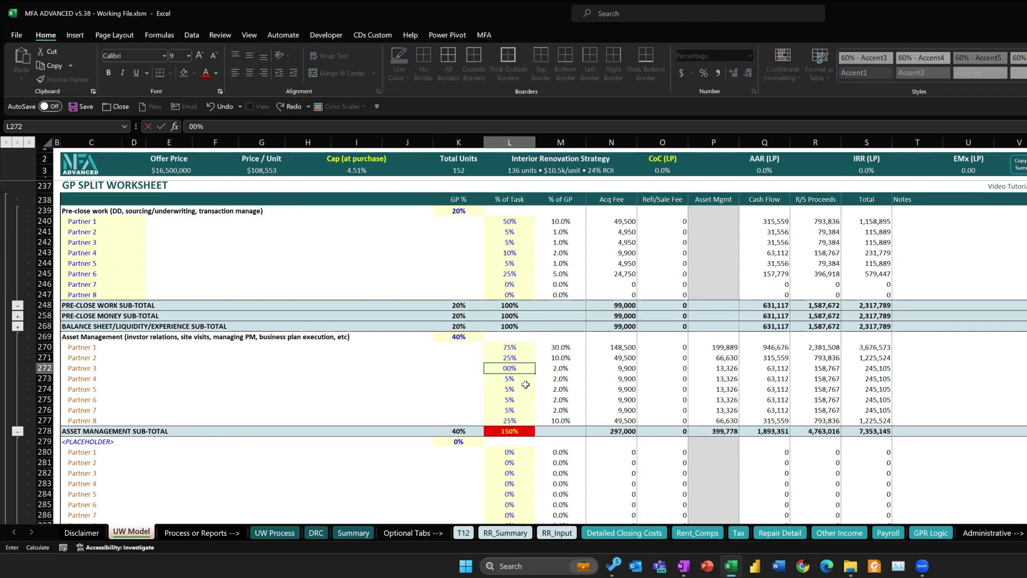
pyautogui.press('Return')
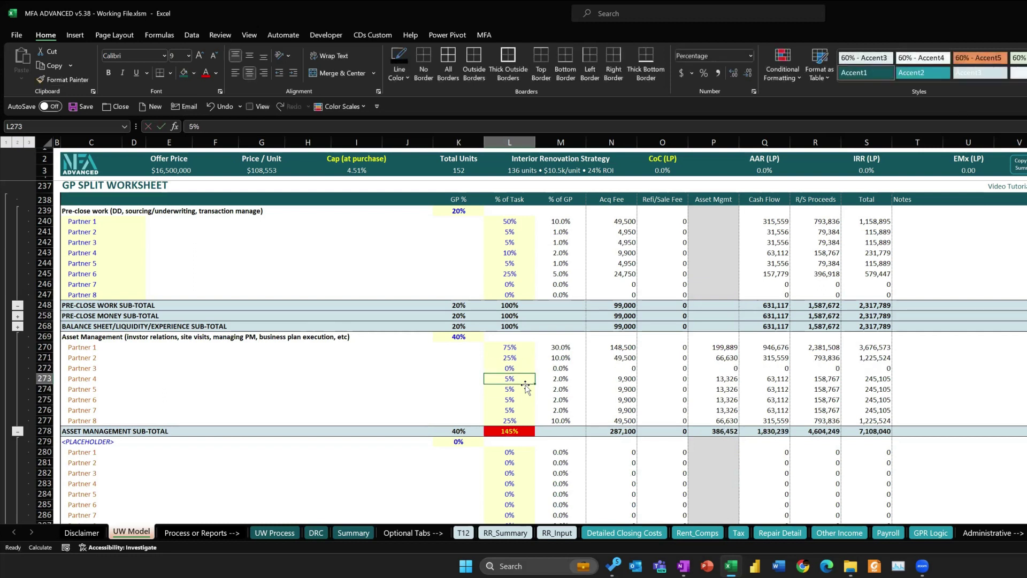
pyautogui.press('Up')
pyautogui.hotkey('ctrl', 'c')
pyautogui.hotkey('shift', 'Down')
pyautogui.hotkey('shift', 'Down')
pyautogui.hotkey('shift', 'Down')
pyautogui.hotkey('shift', 'Down')
pyautogui.hotkey('shift', 'Down')
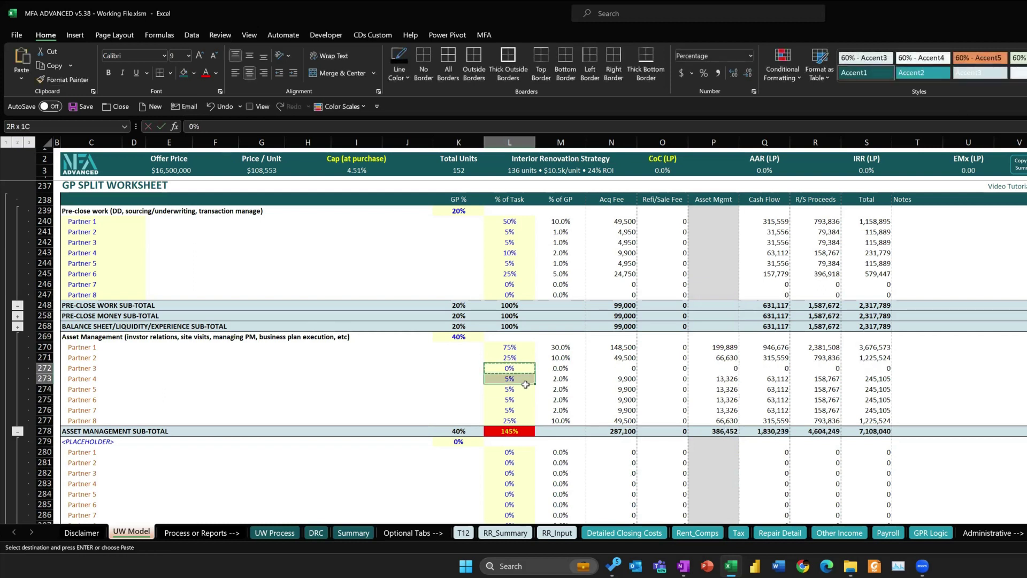
pyautogui.hotkey('ctrl', 'v')
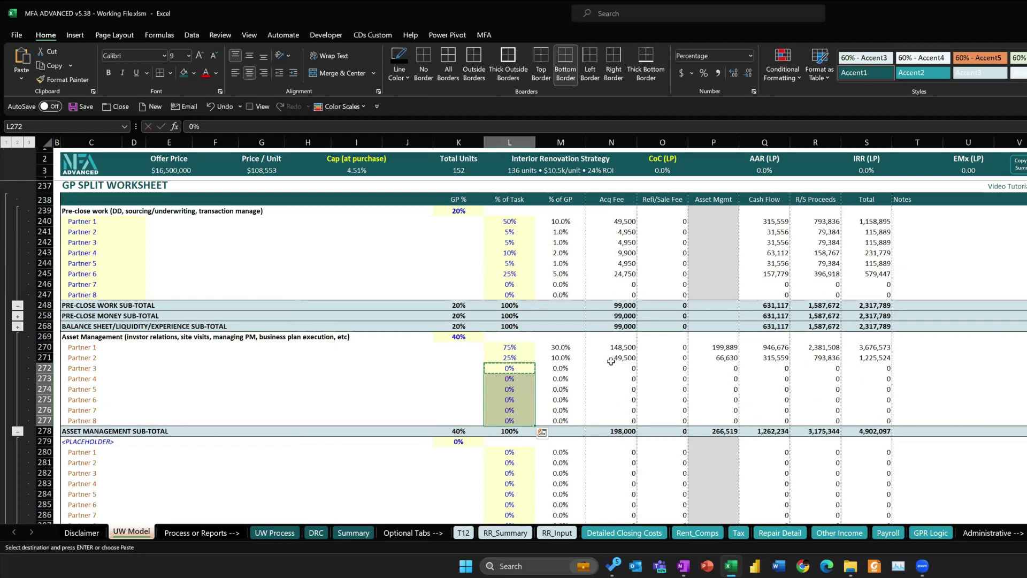
# - Compare the asset management fees allocated to Partner 1 and Partner 2 in the Asset Management group
pyautogui.click(719, 347)
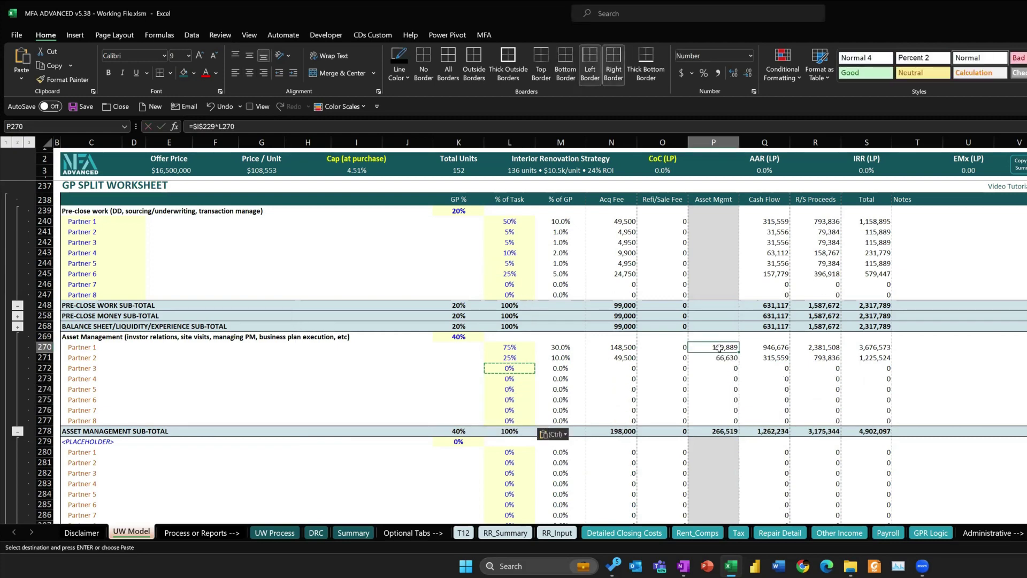
pyautogui.press('Down')
pyautogui.click(719, 346)
pyautogui.press('Down')
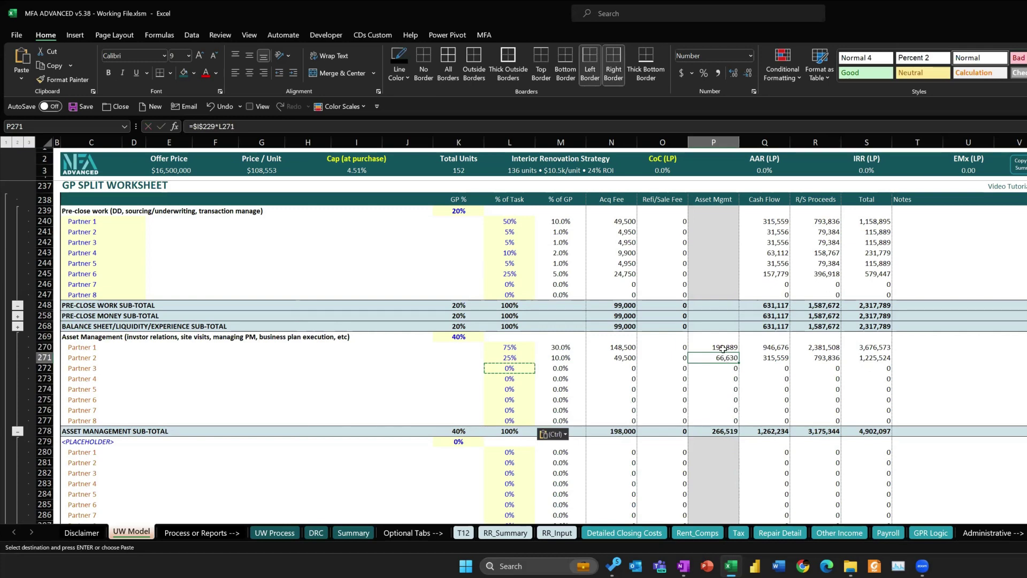
pyautogui.click(723, 346)
pyautogui.press('Down')
# - Review the pre-close partners' % of Task, acquisition fees, cash flow and refinance/sale proceeds in the GP Split Worksheet
pyautogui.scroll(1, 609, 353)
pyautogui.click(96, 258)
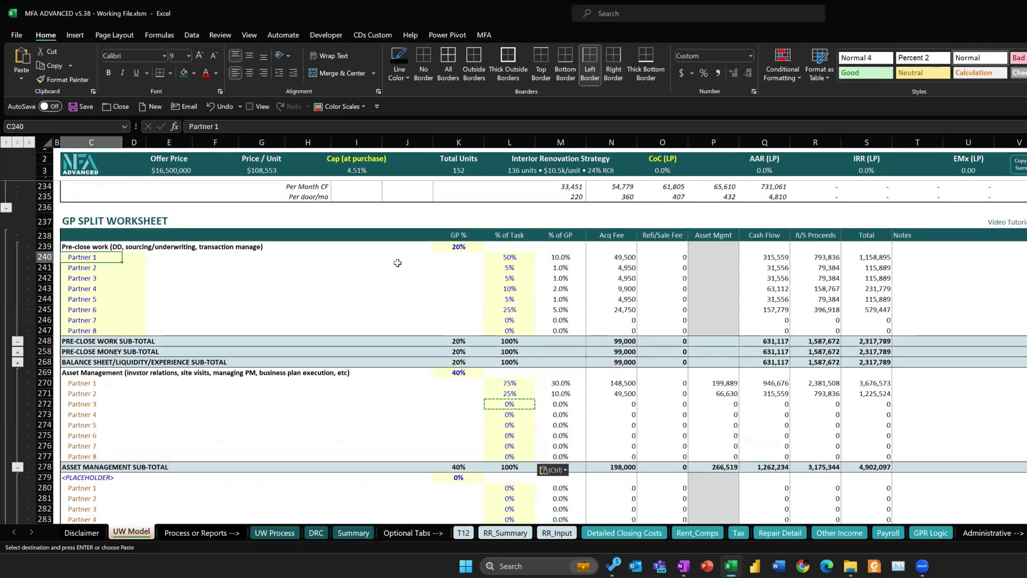
pyautogui.click(508, 258)
pyautogui.click(511, 266)
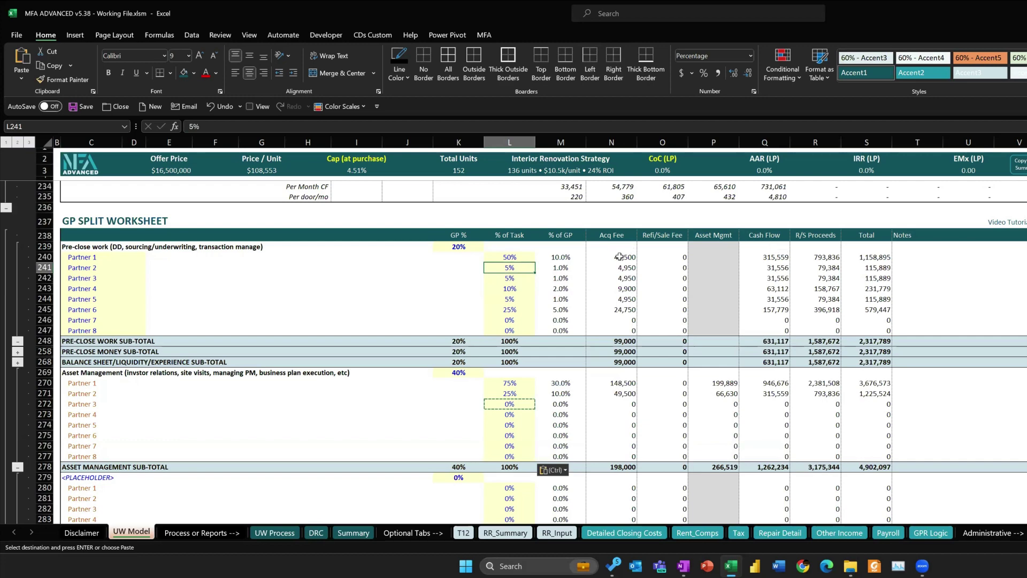
pyautogui.moveTo(619, 257); pyautogui.dragTo(616, 299)
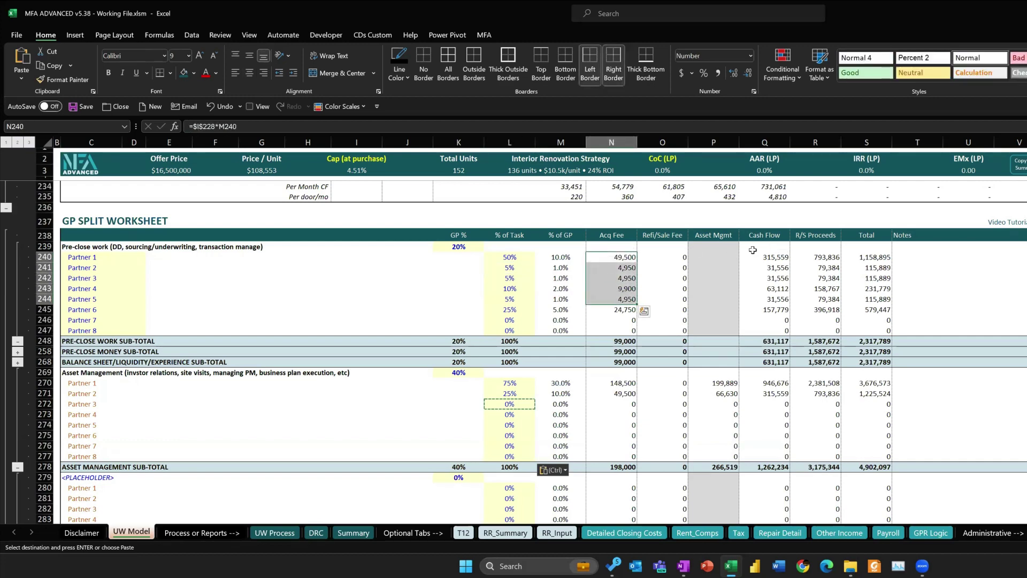
pyautogui.moveTo(752, 250); pyautogui.dragTo(833, 308)
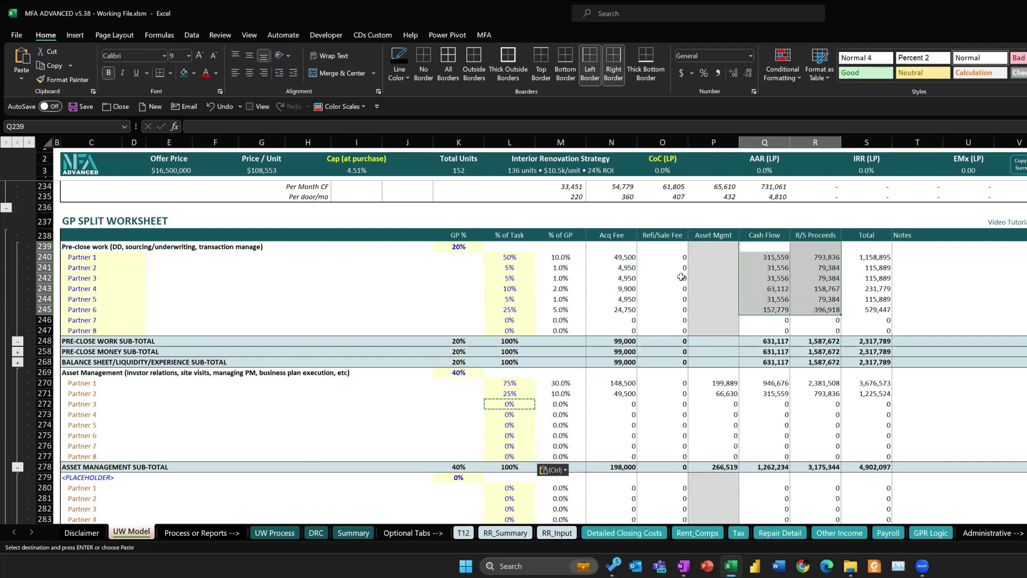
# - Switch the summary header's return metrics to CoC (Project) and examine the project-level returns alongside GP Excess Cash Flow
pyautogui.scroll(1, 681, 277)
pyautogui.scroll(2, 681, 276)
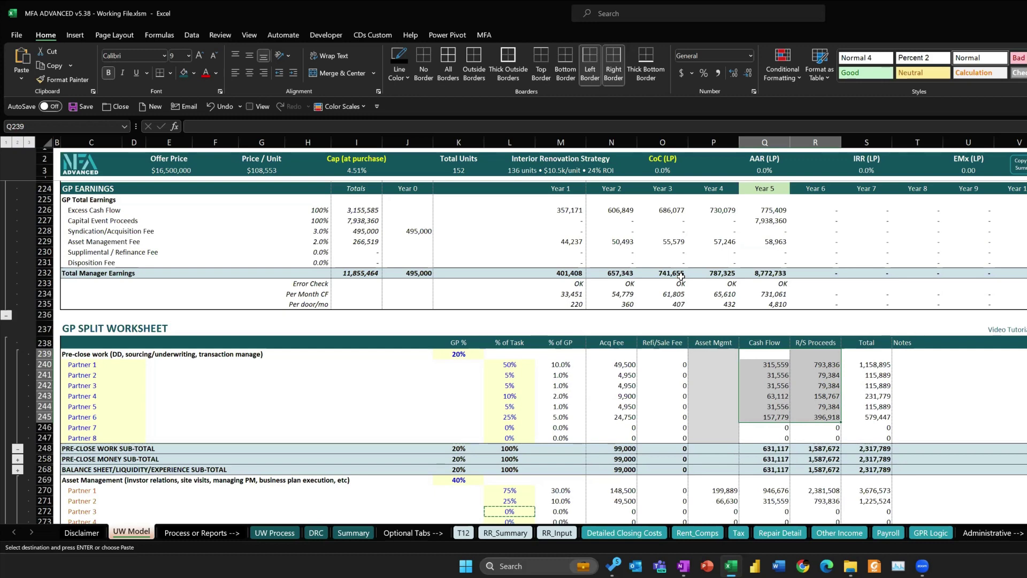
pyautogui.click(663, 160)
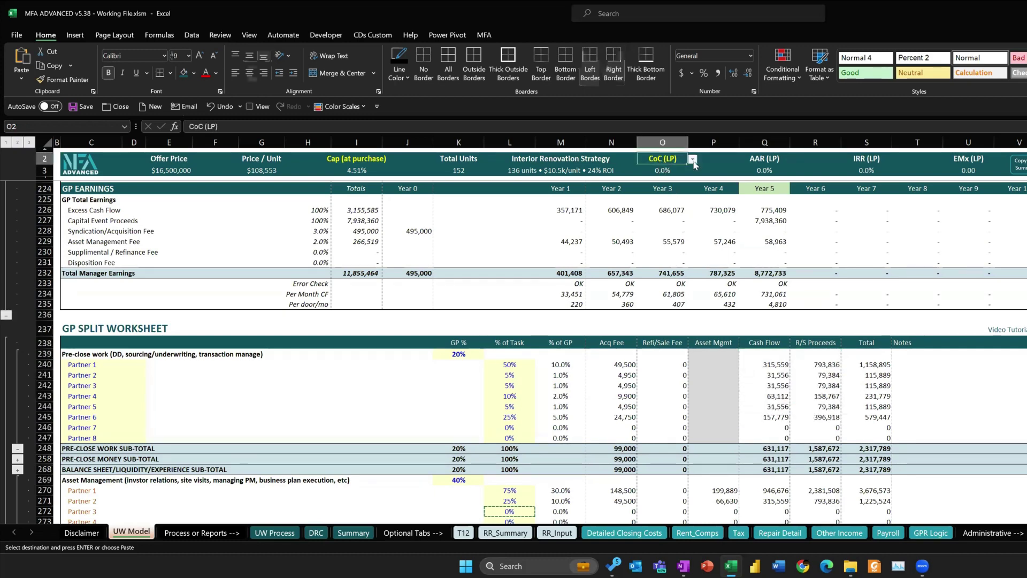
pyautogui.click(693, 159)
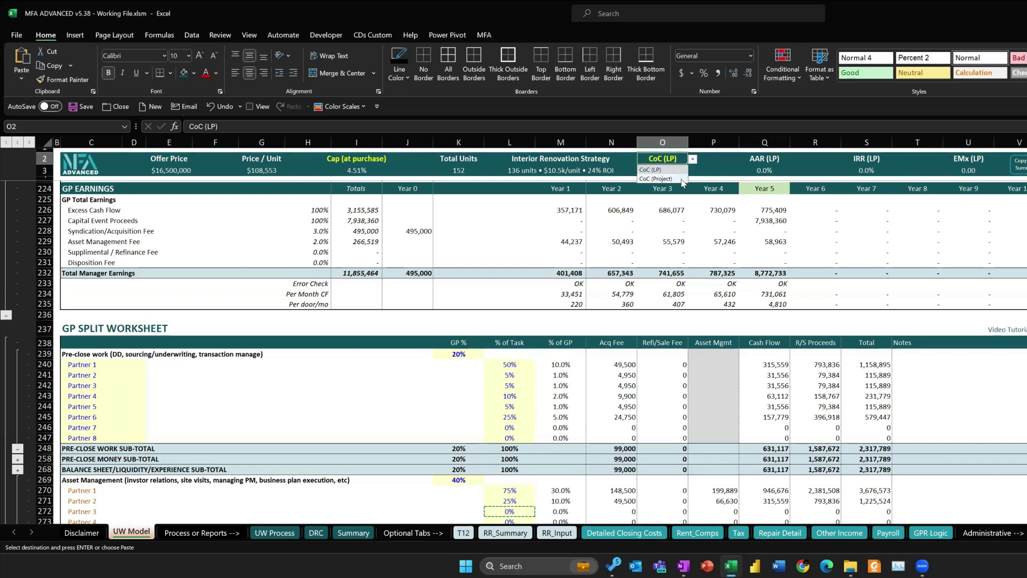
pyautogui.click(681, 179)
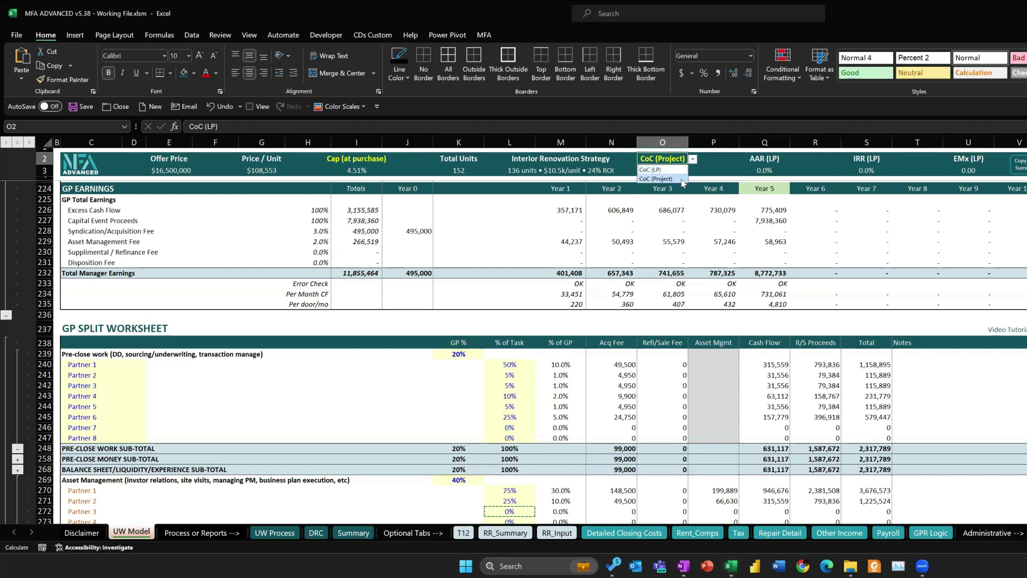
pyautogui.click(754, 206)
pyautogui.moveTo(664, 170); pyautogui.dragTo(970, 170)
pyautogui.click(672, 211)
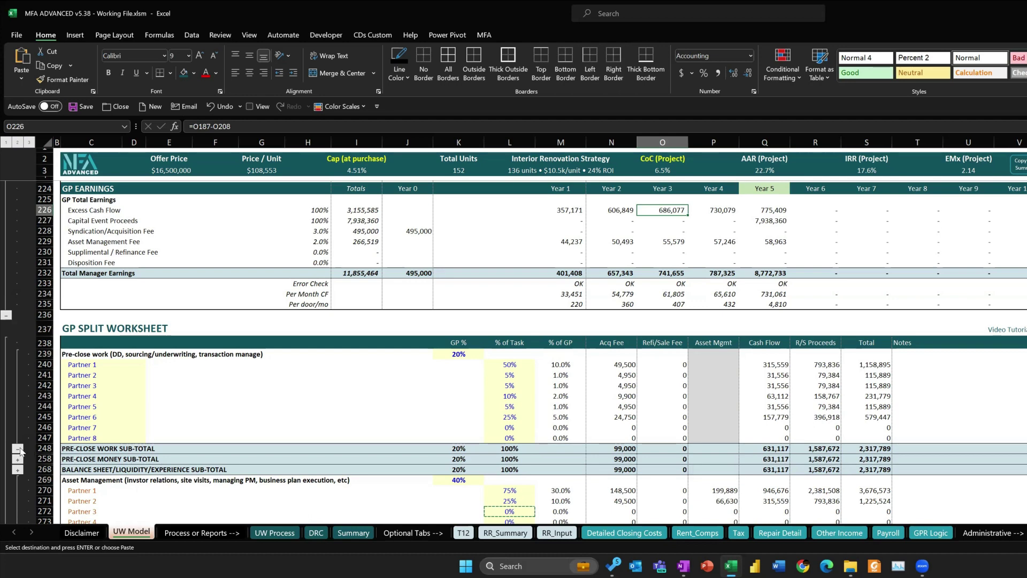
# - Return to Deal Assumptions and review the CoC Preferred Return and Acquisition Fee rows under Deal Structure
pyautogui.scroll(15, 769, 210)
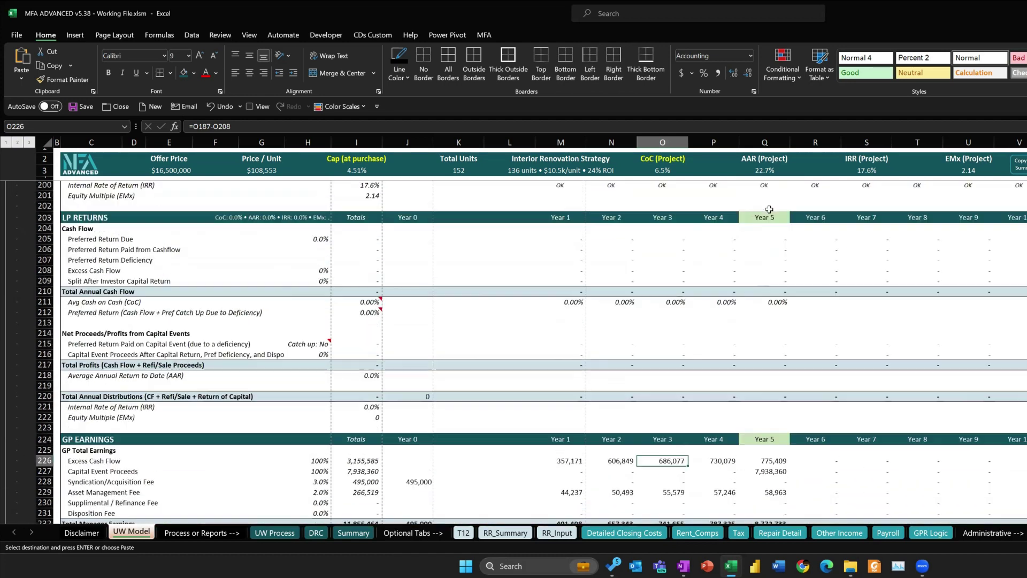
pyautogui.scroll(10, 769, 209)
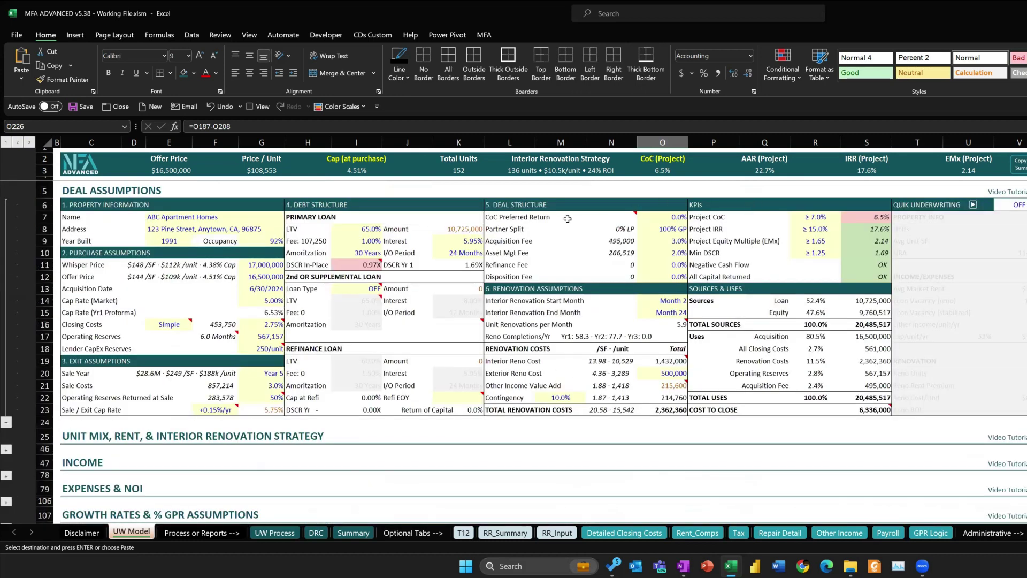
pyautogui.click(538, 218)
pyautogui.click(588, 216)
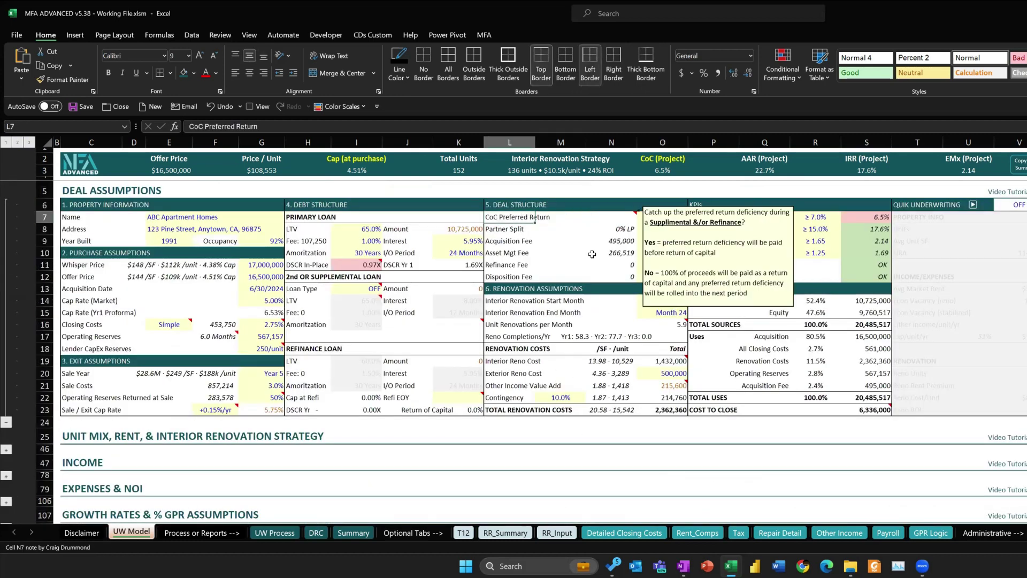
pyautogui.click(551, 242)
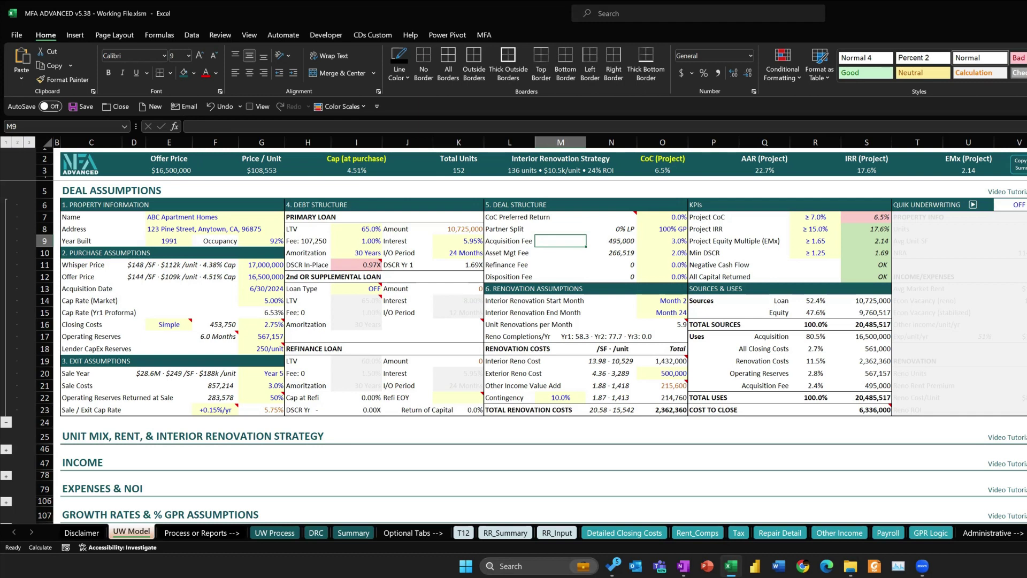
# - Open the workbook's version history, read the 5.38 change descriptions, and return to the UW Model sheet
pyautogui.click(80, 163)
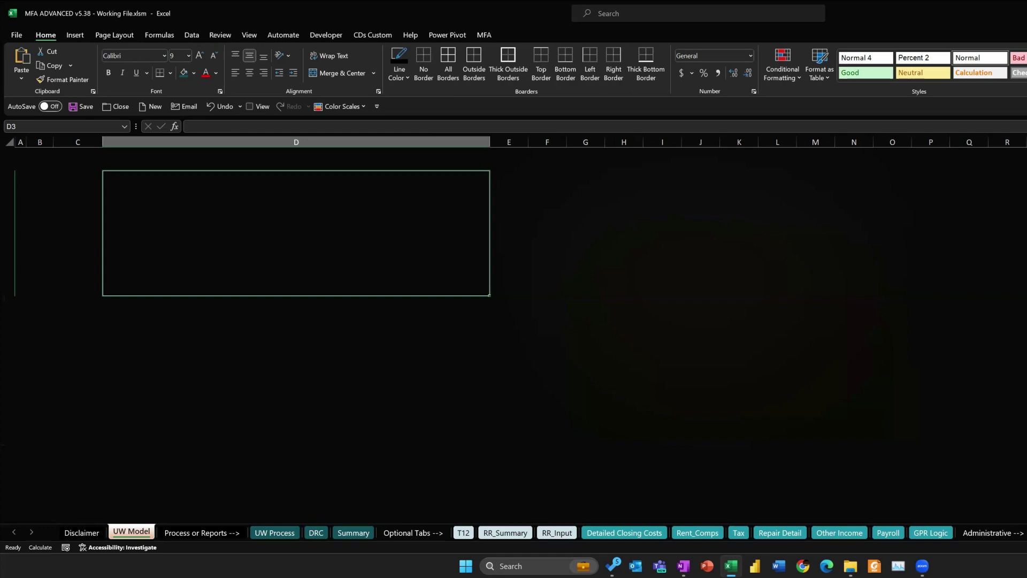
pyautogui.scroll(5, 77, 195)
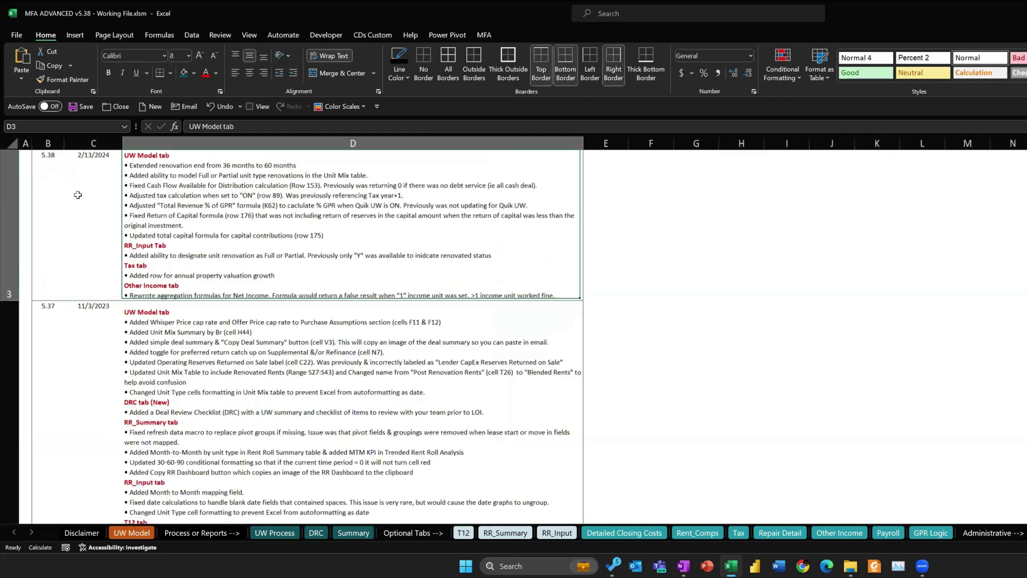
pyautogui.scroll(1, 112, 213)
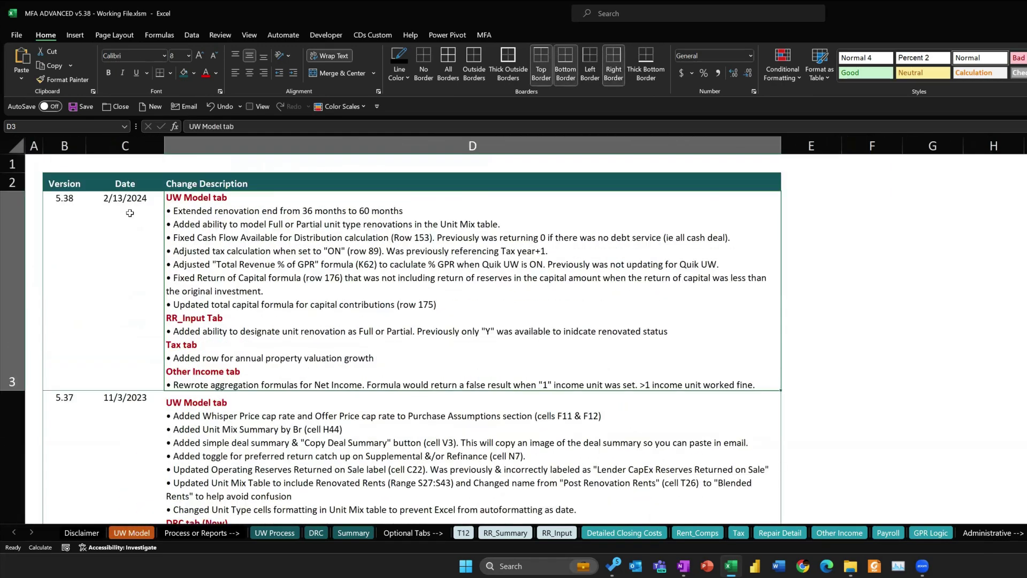
pyautogui.click(140, 533)
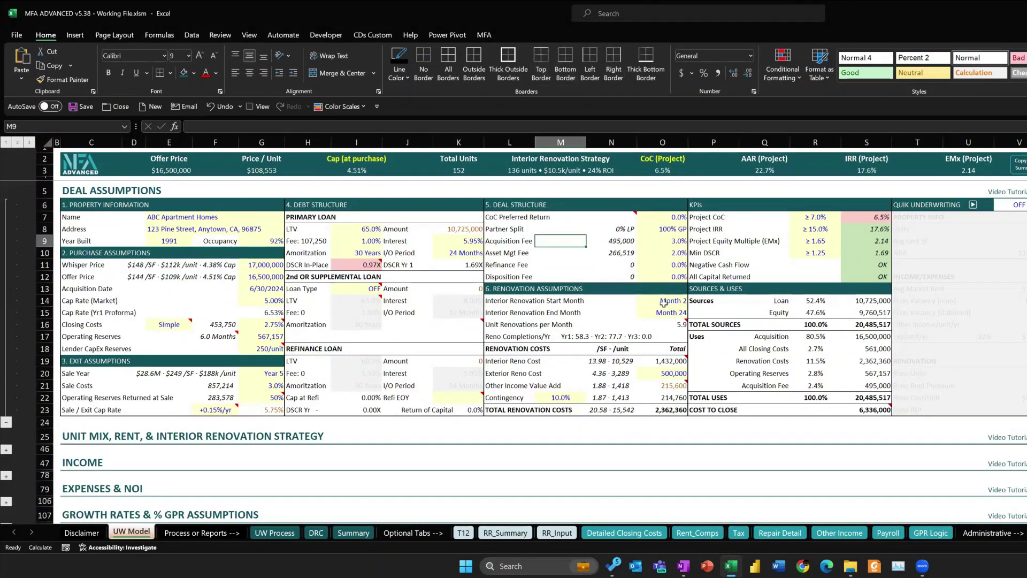
# - Set the Interior Renovation End Month under Renovation Assumptions to Month 60
pyautogui.click(664, 302)
pyautogui.click(660, 313)
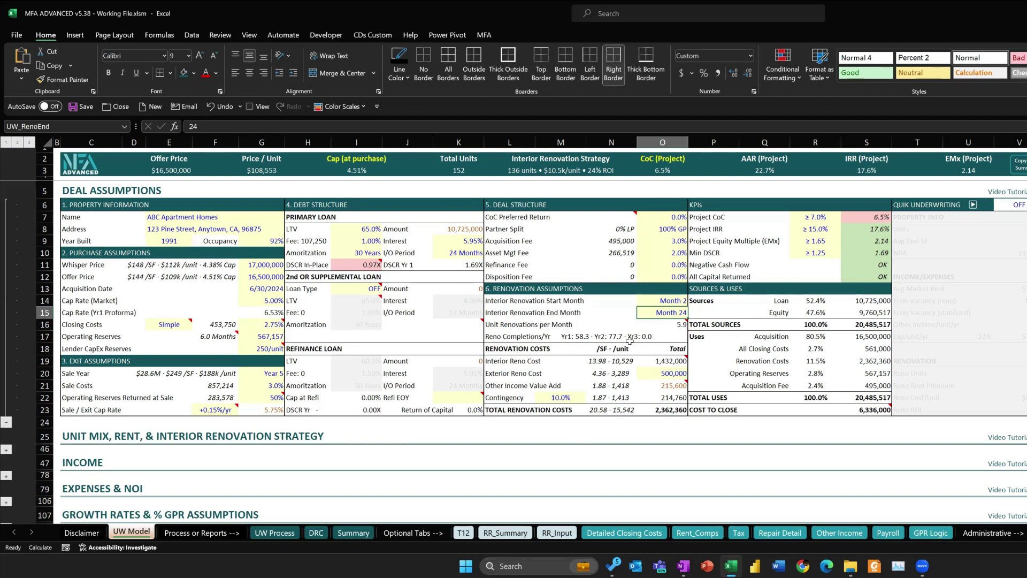
pyautogui.write('60')
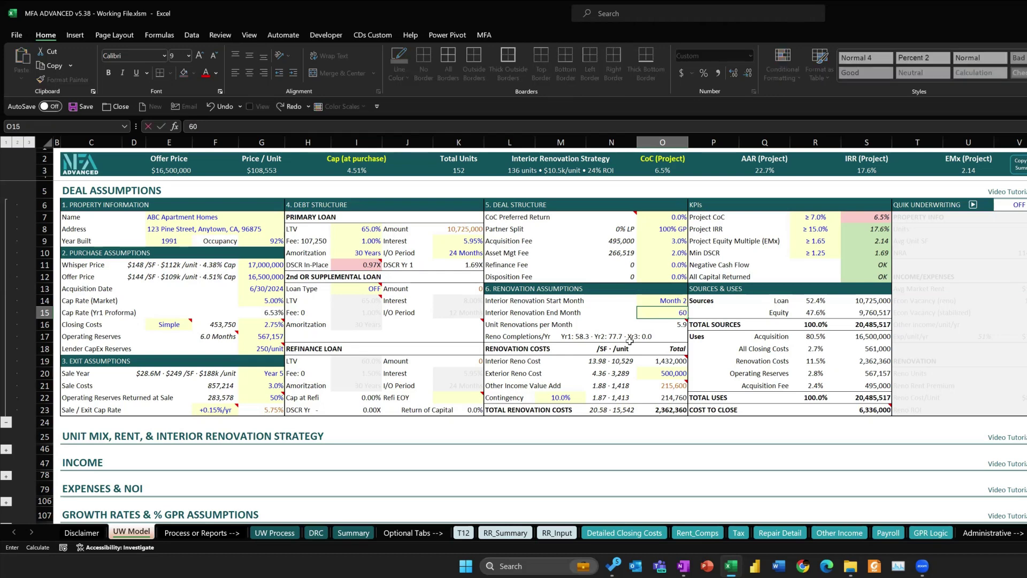
pyautogui.press('Return')
pyautogui.press('Up')
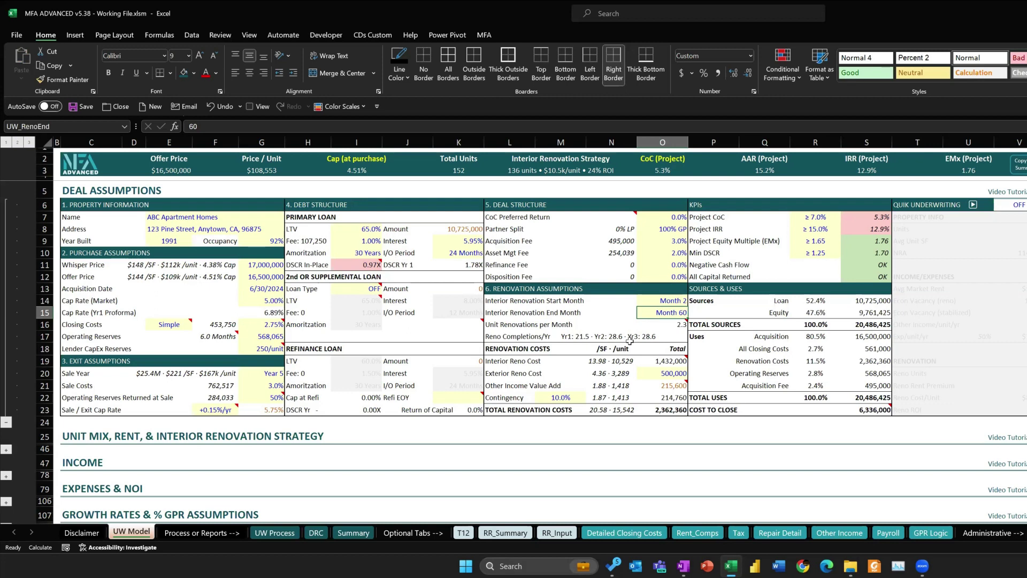
# - Set the Interior Renovation Start Month to Month 36 and review the Reno Completions/Yr row against the start and end months
pyautogui.press('Up')
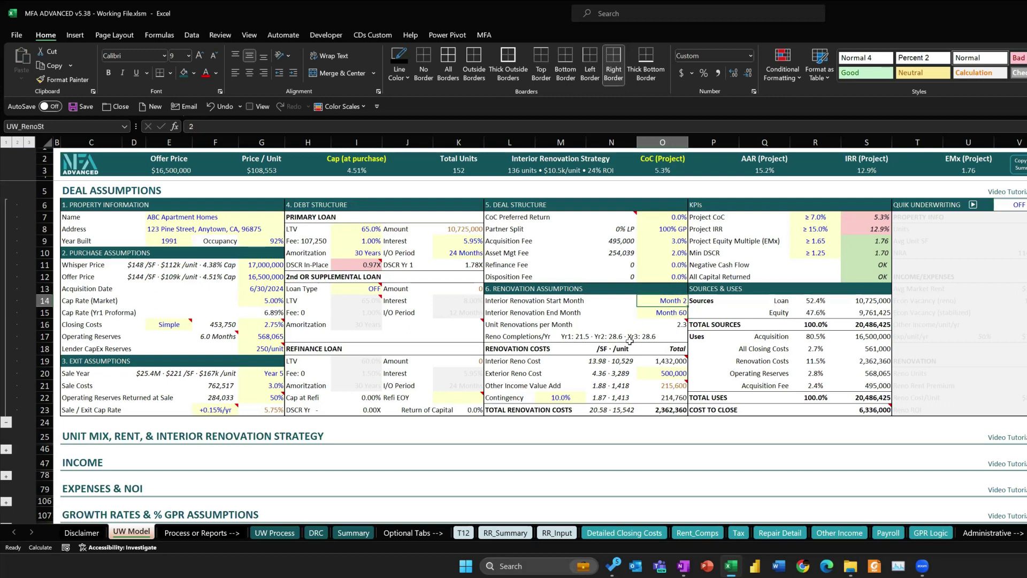
pyautogui.write('36')
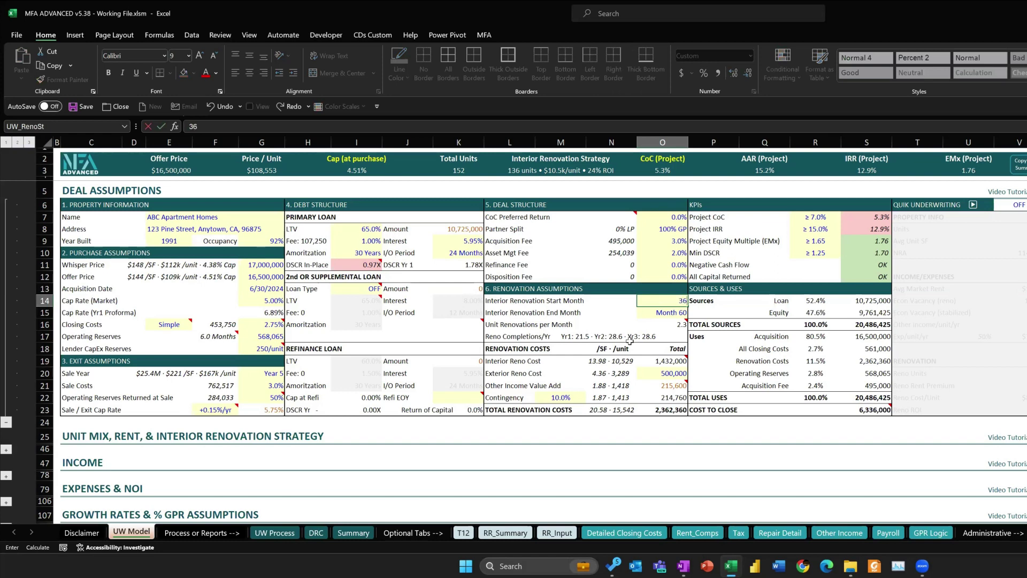
pyautogui.press('Return')
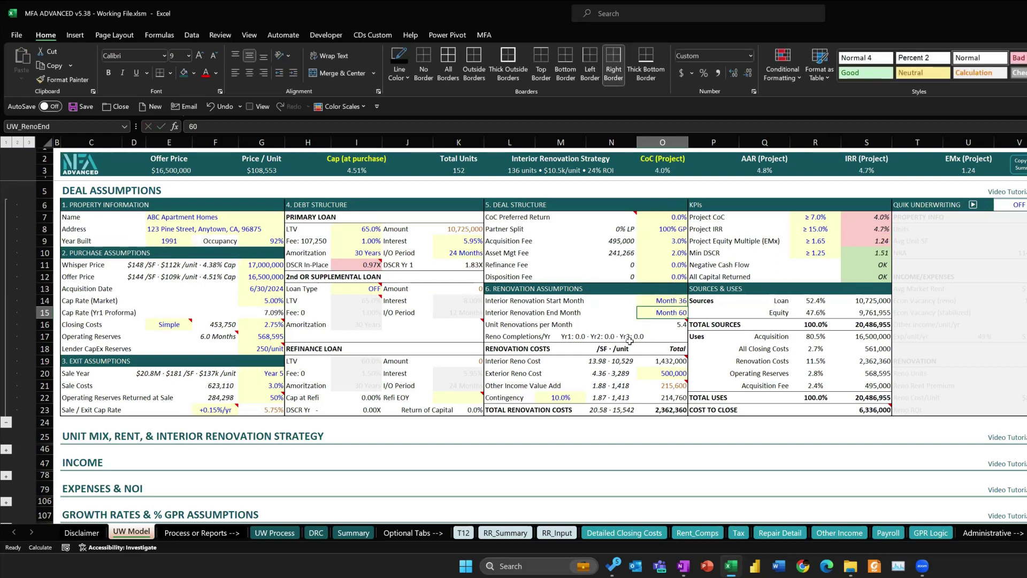
pyautogui.click(565, 337)
pyautogui.moveTo(533, 337); pyautogui.dragTo(655, 313)
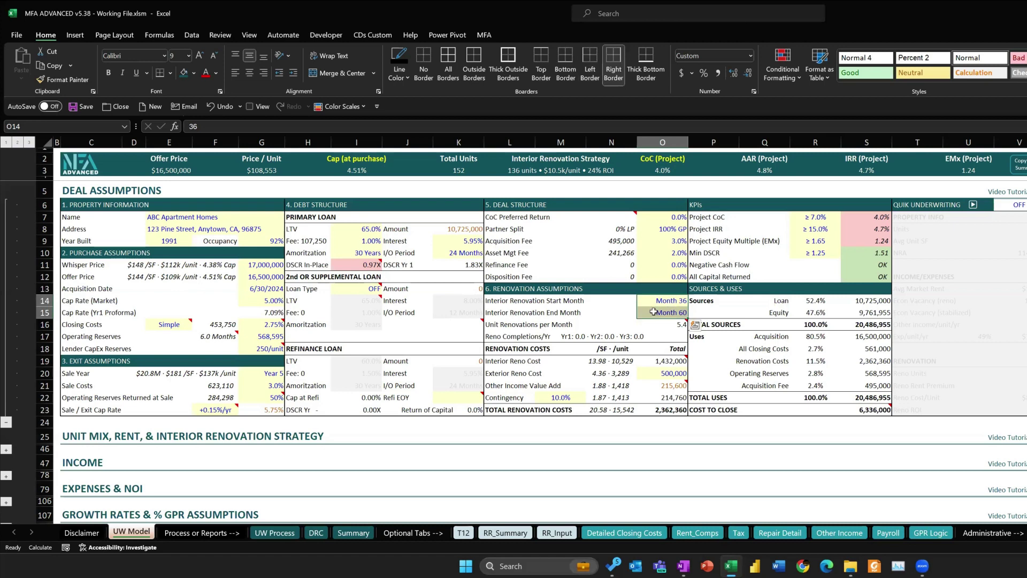
pyautogui.click(654, 312)
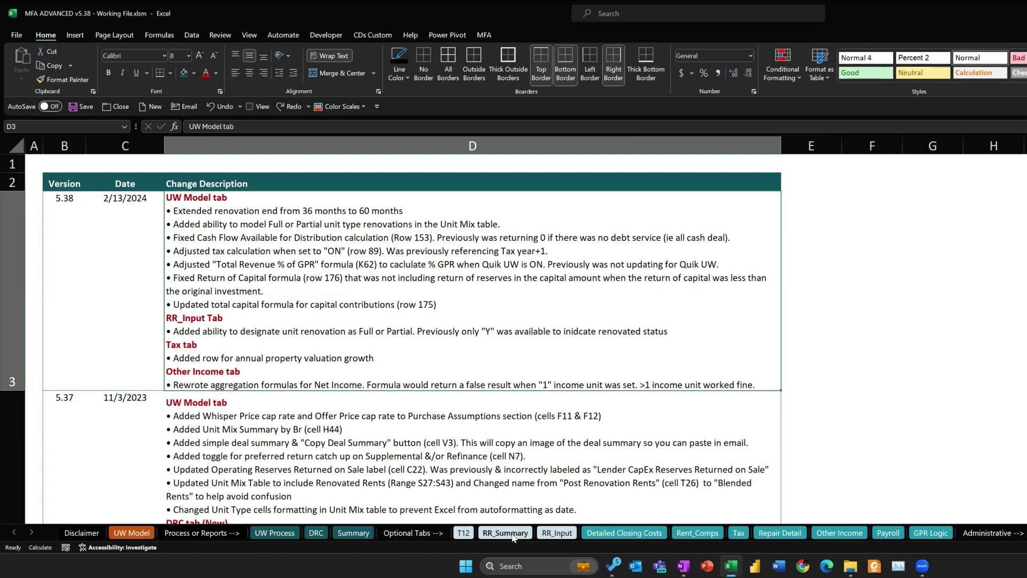
# - On the RR_Input sheet, mark unit type A1 as Partial in the Renovated column and inspect its Unit Name formula
pyautogui.click(564, 536)
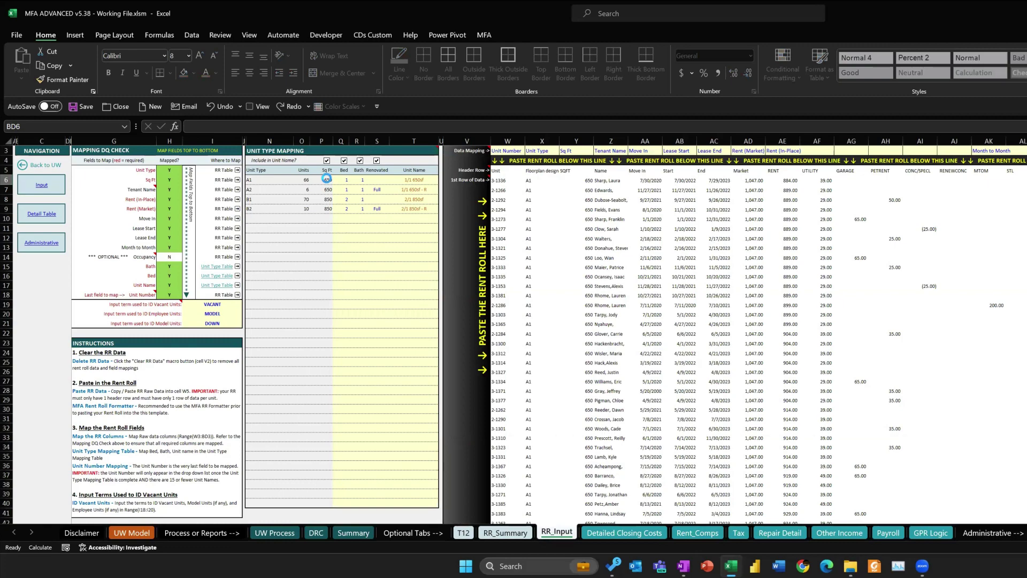
pyautogui.keyDown('ctrl'); pyautogui.scroll(3, 326, 178); pyautogui.keyUp('ctrl')
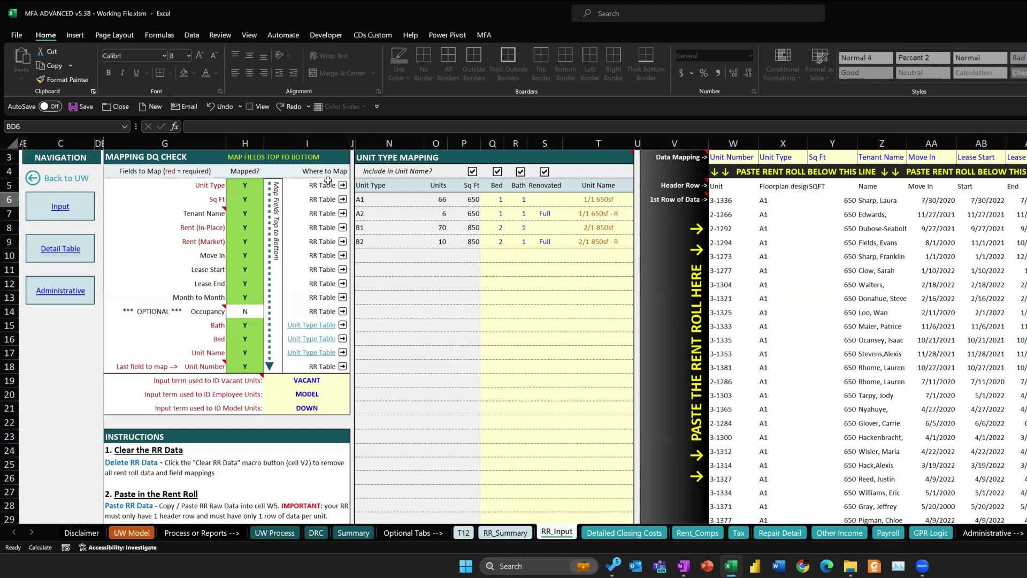
pyautogui.click(559, 198)
pyautogui.click(568, 202)
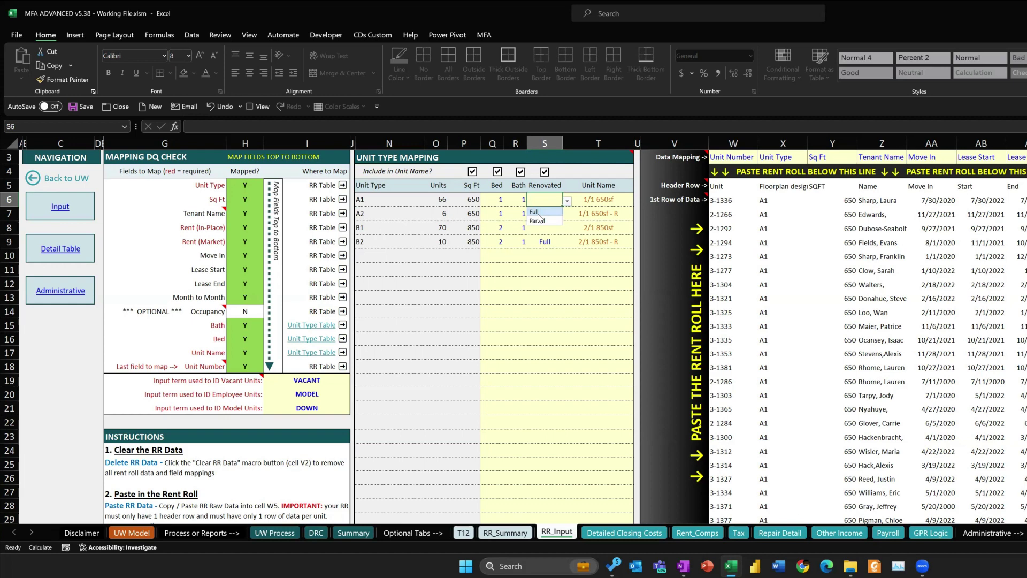
pyautogui.click(537, 221)
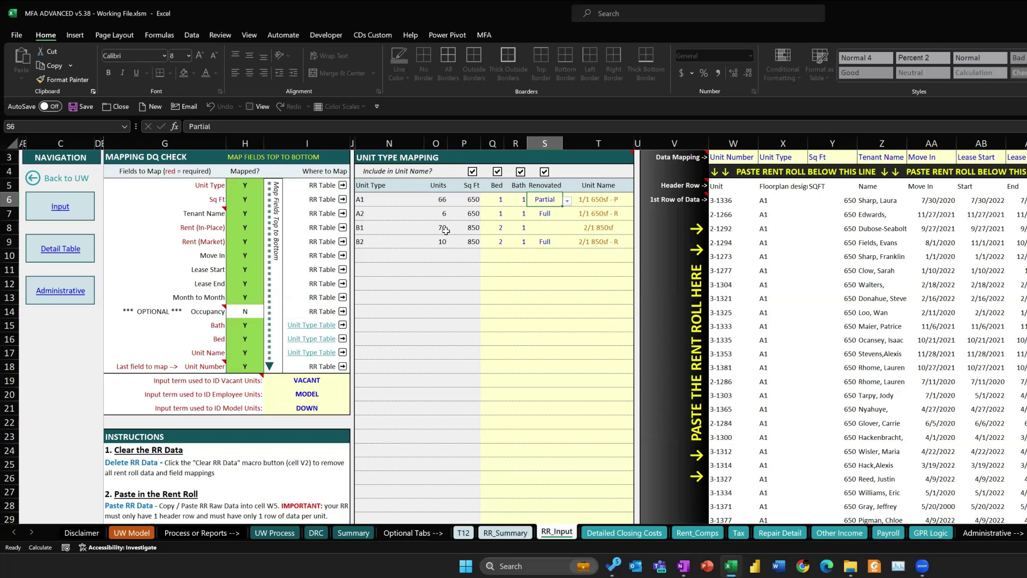
pyautogui.click(624, 199)
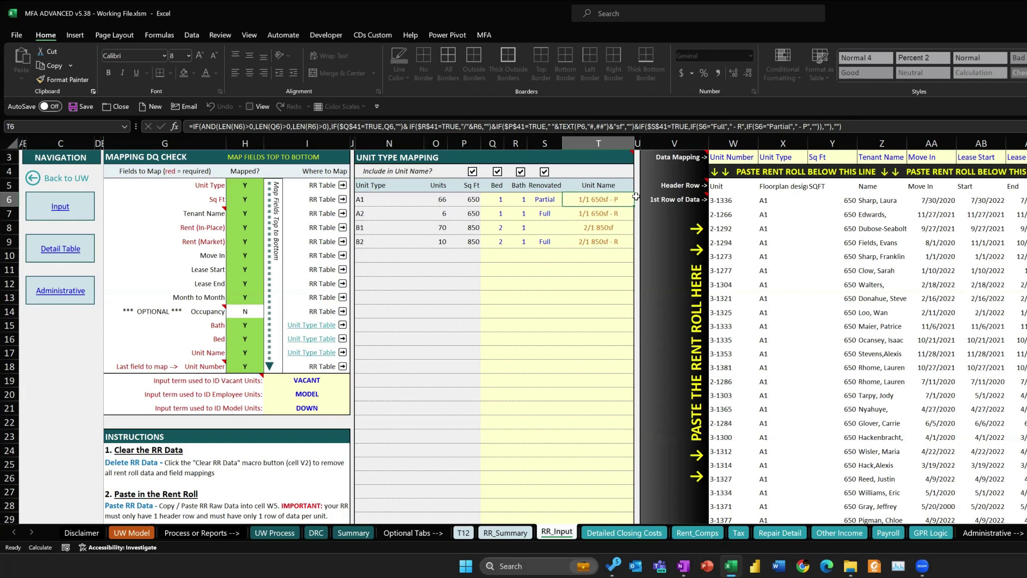
pyautogui.click(557, 199)
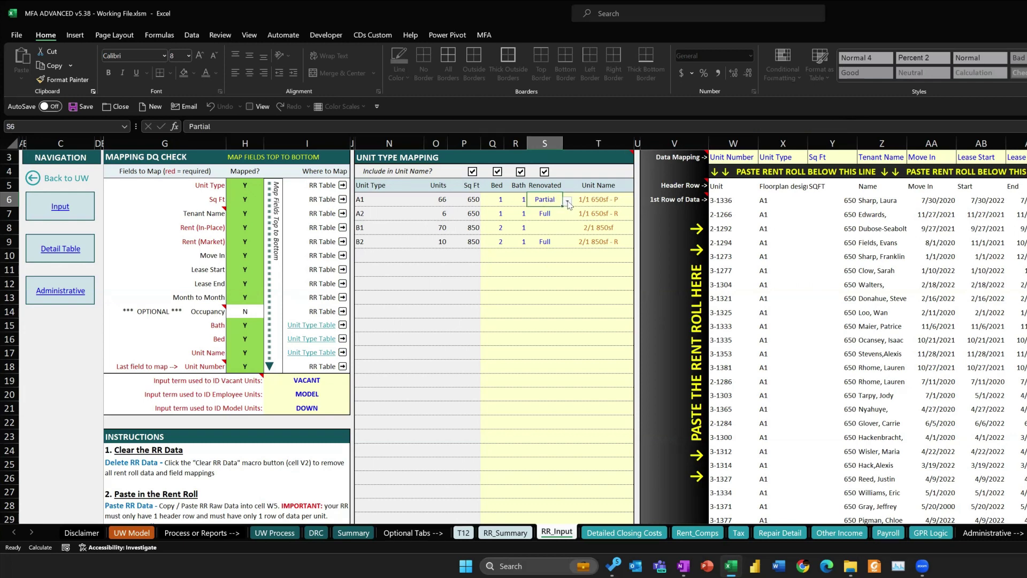
# - Check the unit types listed in the Rent Roll Summary on the RR_Summary sheet, then go back to Unit Type Mapping on RR_Input
pyautogui.click(509, 530)
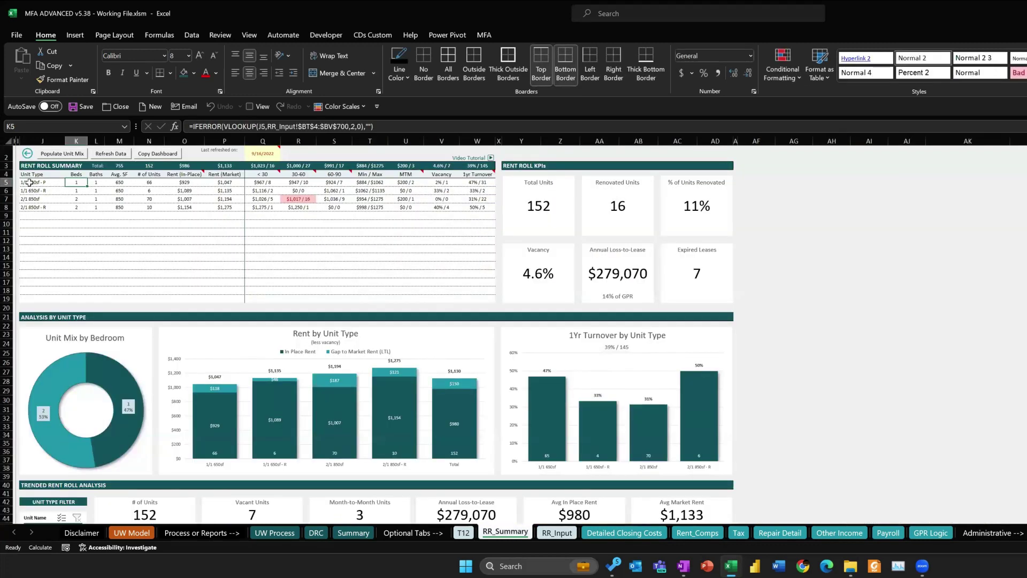
pyautogui.moveTo(29, 182); pyautogui.dragTo(30, 209)
pyautogui.click(164, 252)
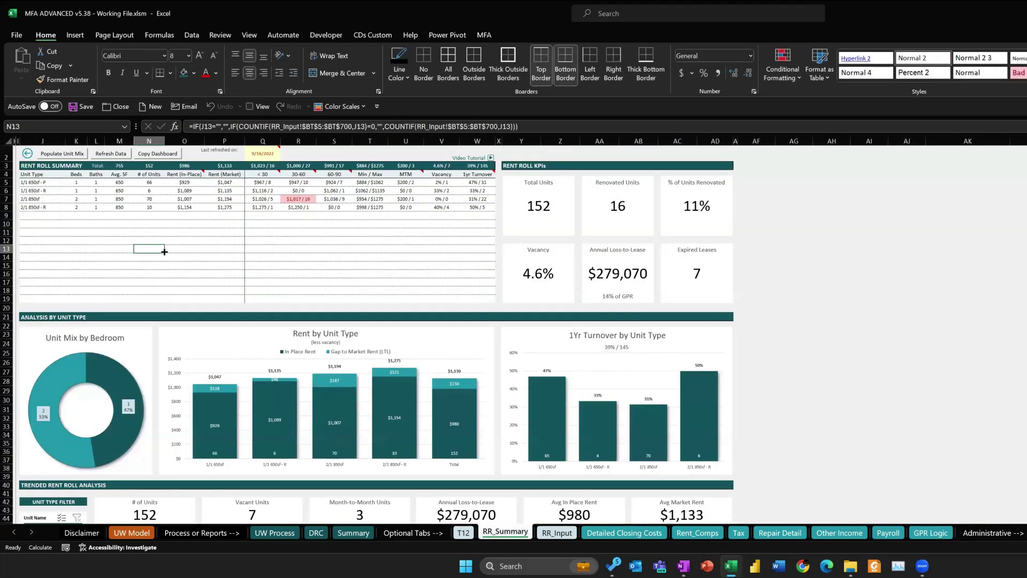
pyautogui.click(556, 532)
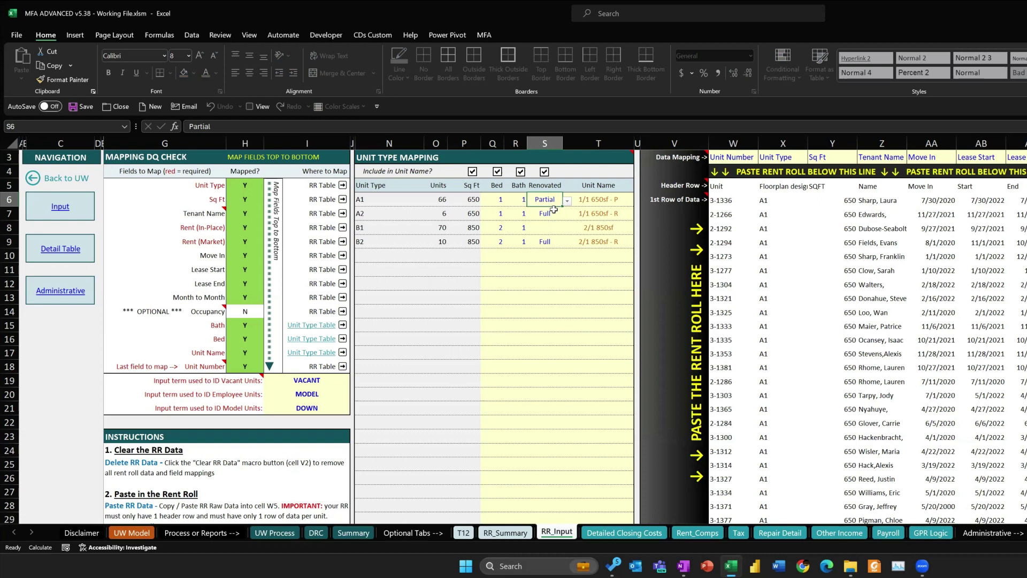
pyautogui.scroll(1, 556, 270)
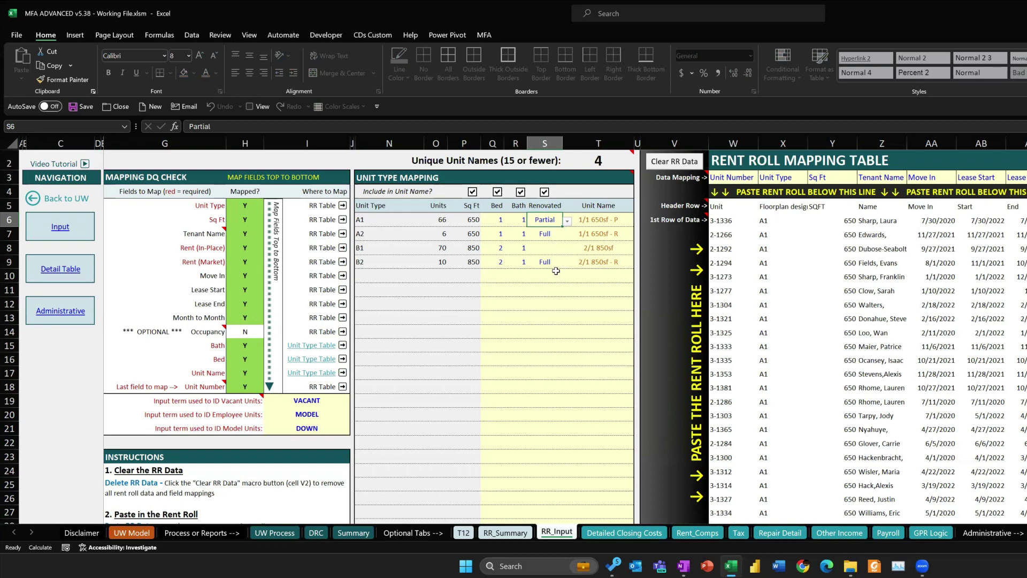
# - Expand the Unit Mix, Rent & Interior Renovation Strategy section on UW Model and view the Reno? options for the 1/1 650sf - R row
pyautogui.click(141, 535)
pyautogui.click(6, 341)
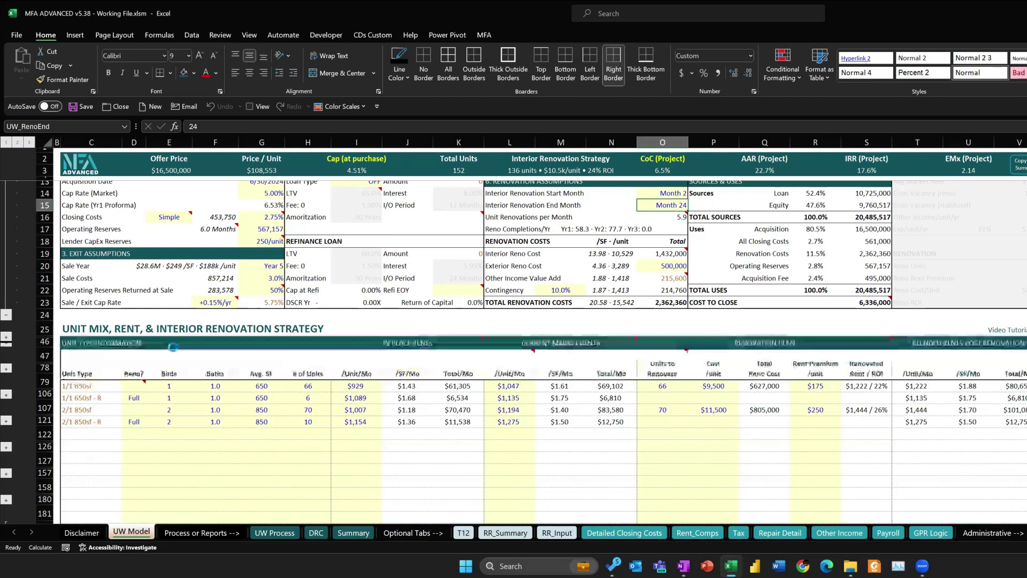
pyautogui.scroll(-5, 137, 242)
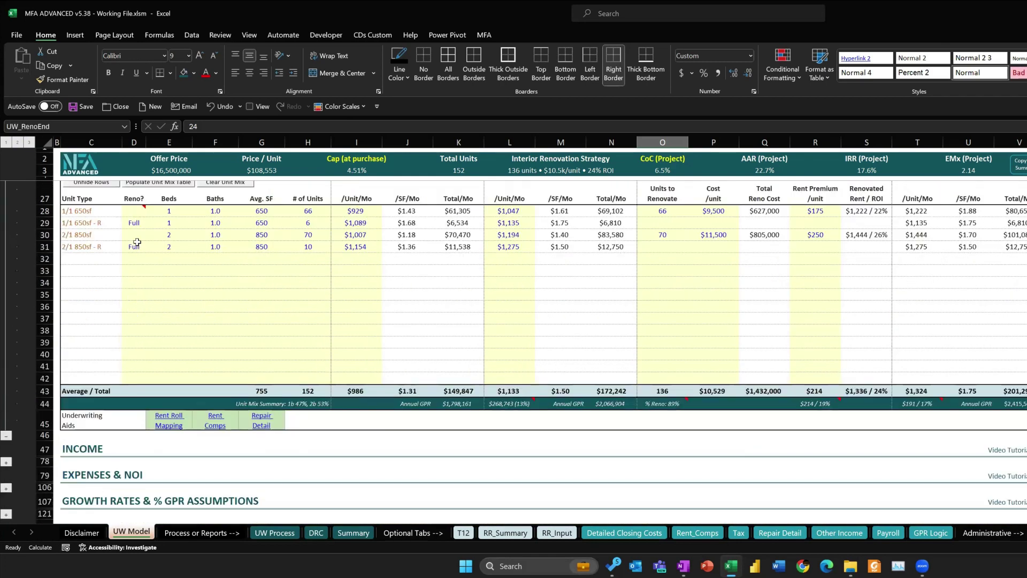
pyautogui.click(134, 222)
pyautogui.click(151, 224)
pyautogui.press('Escape')
pyautogui.scroll(1, 163, 254)
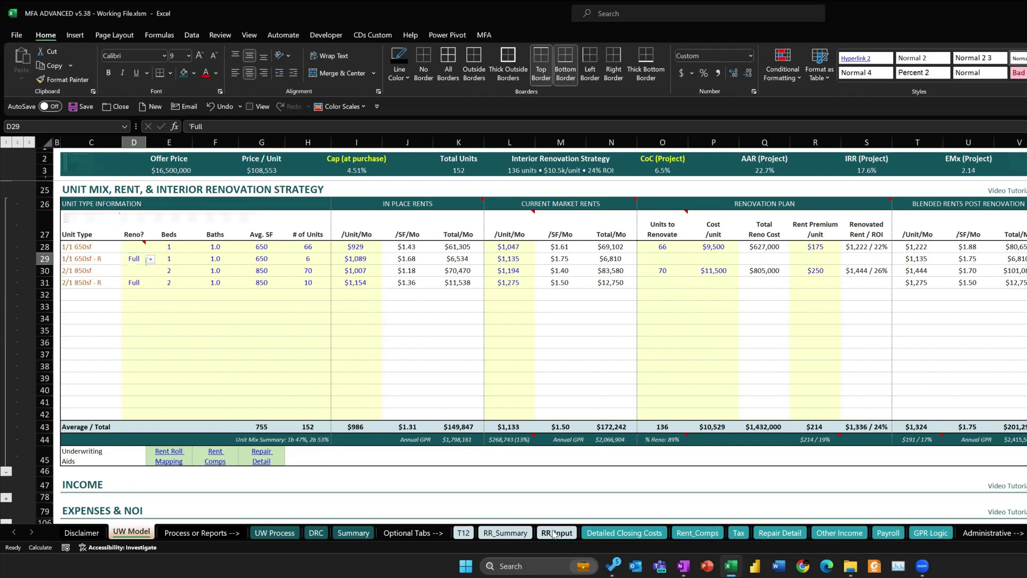
# - Return to RR_Input and examine the Unit Name entries and the Renovated designations in the Unit Type Mapping table
pyautogui.click(554, 533)
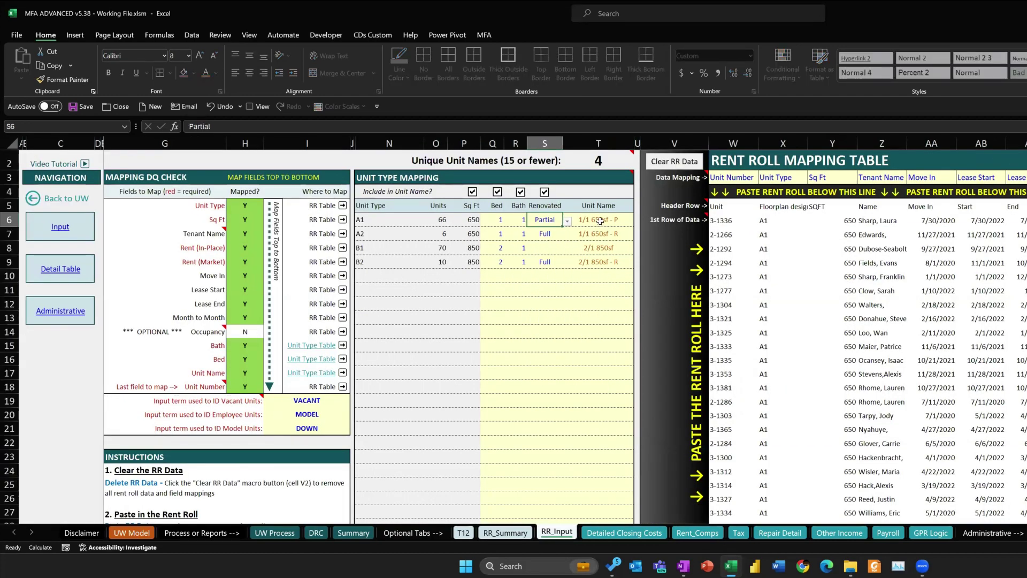
pyautogui.click(599, 221)
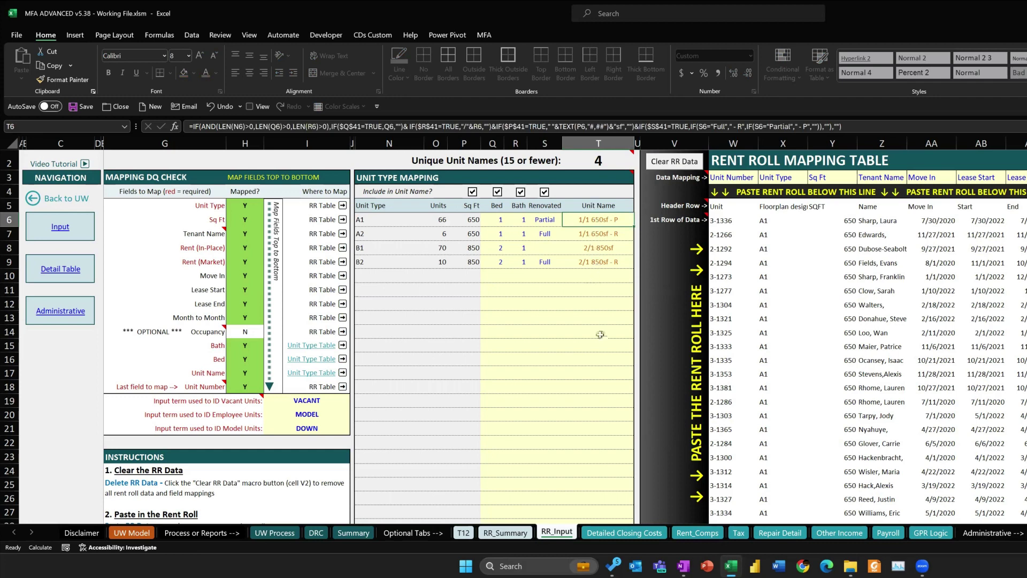
pyautogui.moveTo(602, 317); pyautogui.dragTo(598, 276)
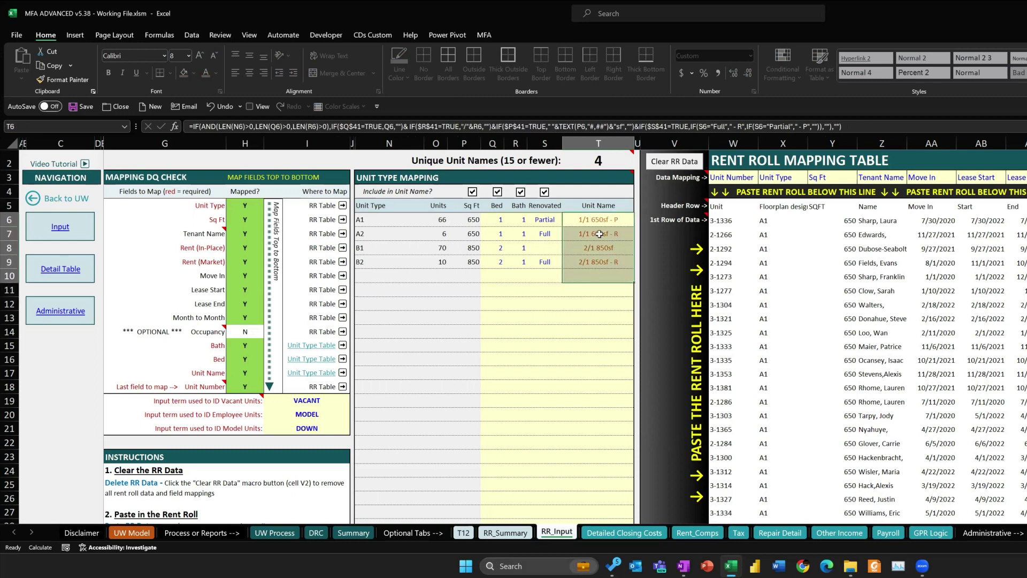
pyautogui.click(593, 217)
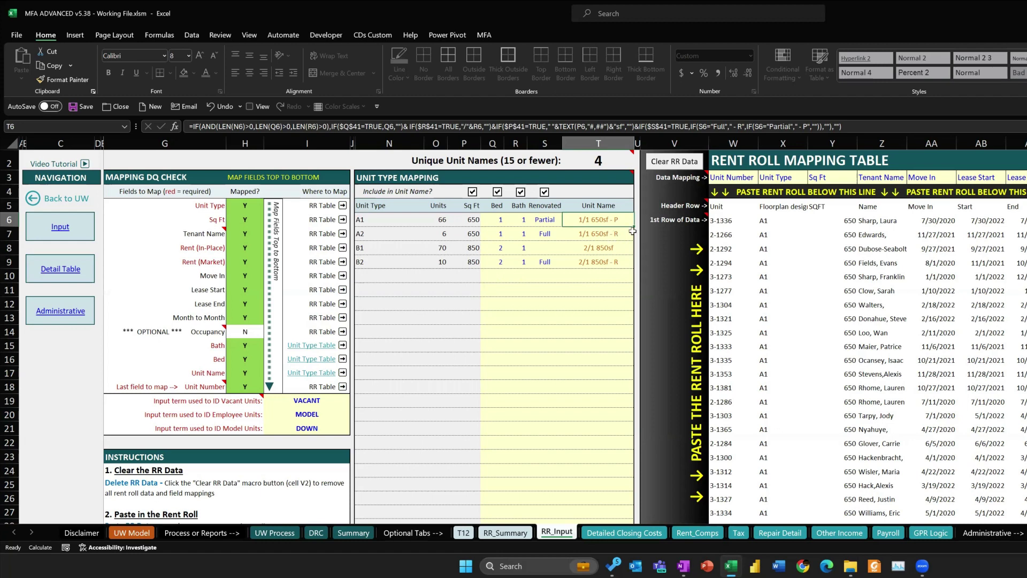
pyautogui.click(551, 234)
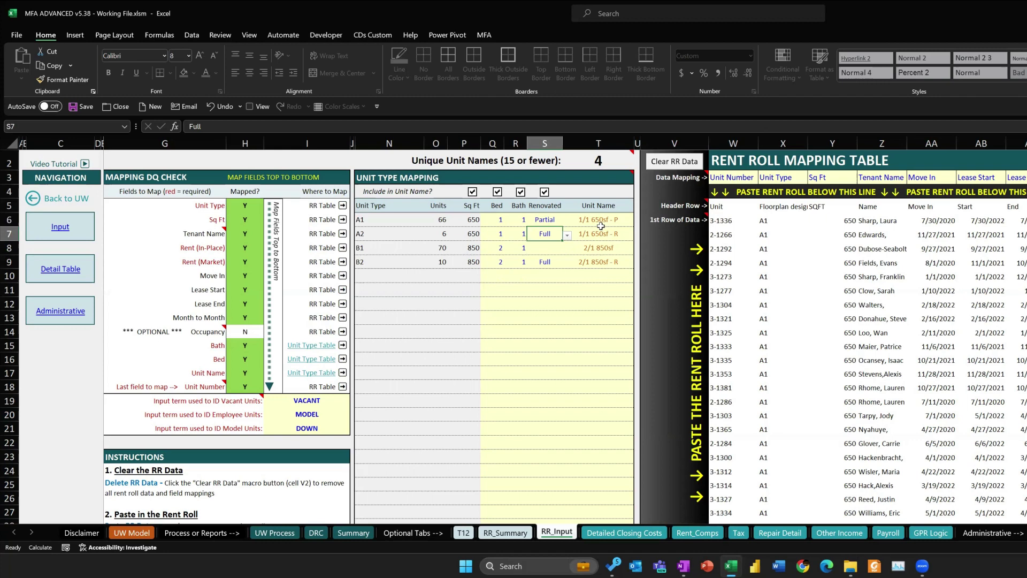
pyautogui.moveTo(585, 221); pyautogui.dragTo(591, 262)
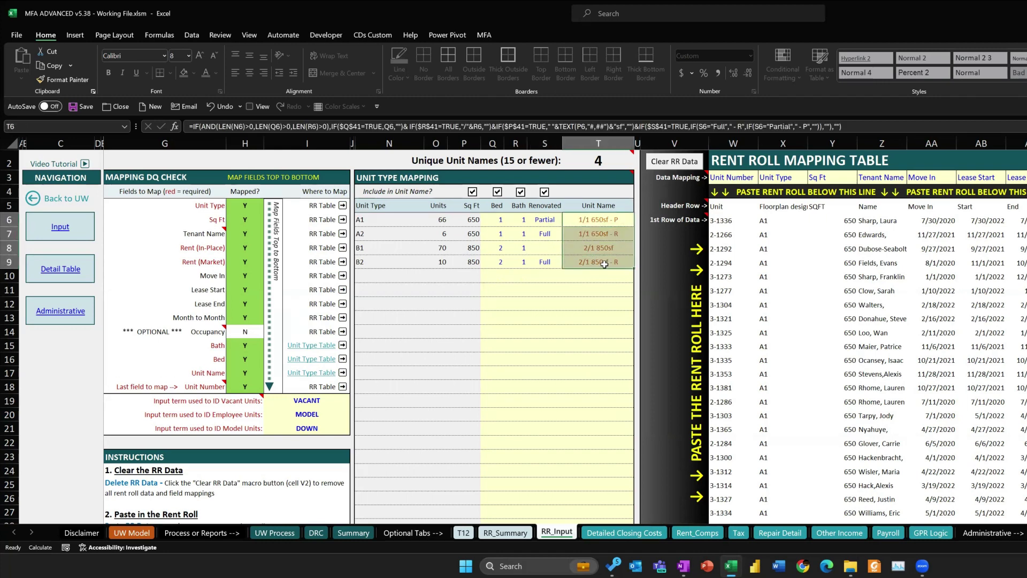
pyautogui.click(597, 217)
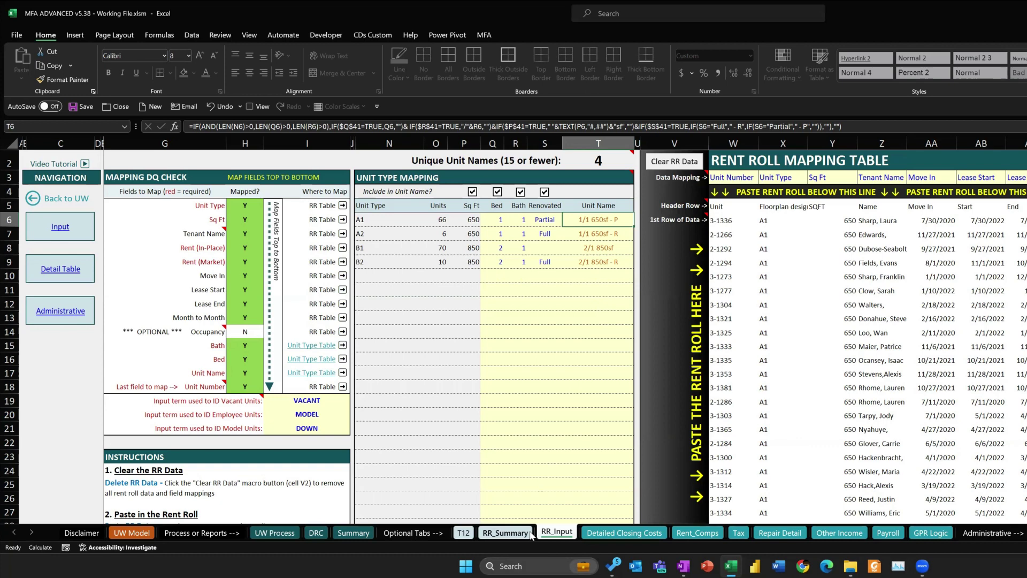
# - Highlight the Unit Type list in the RR_Summary sheet's Rent Roll Summary for review, and return to RR_Input
pyautogui.click(505, 532)
pyautogui.moveTo(40, 182); pyautogui.dragTo(46, 203)
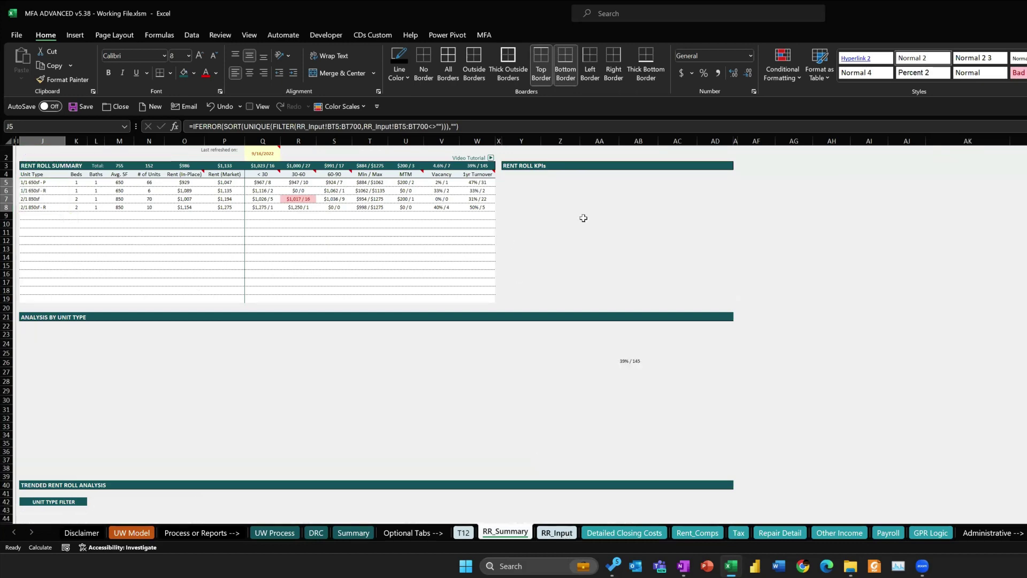
pyautogui.hotkey('ctrl', 'pagedown')
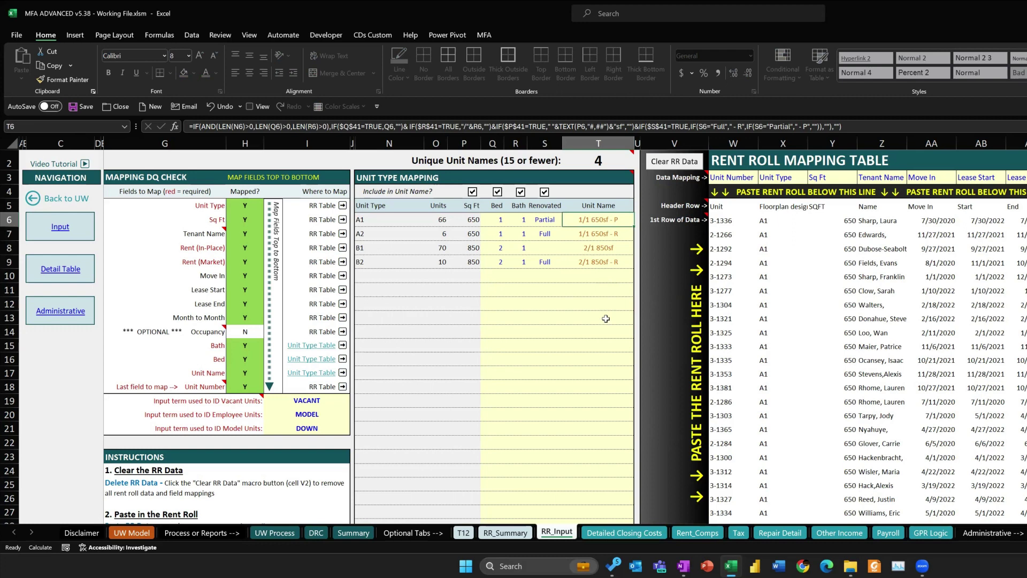
# - Overwrite the A1 Unit Name formula in the Unit Type Mapping table with the custom name Gold
pyautogui.press('BackSpace')
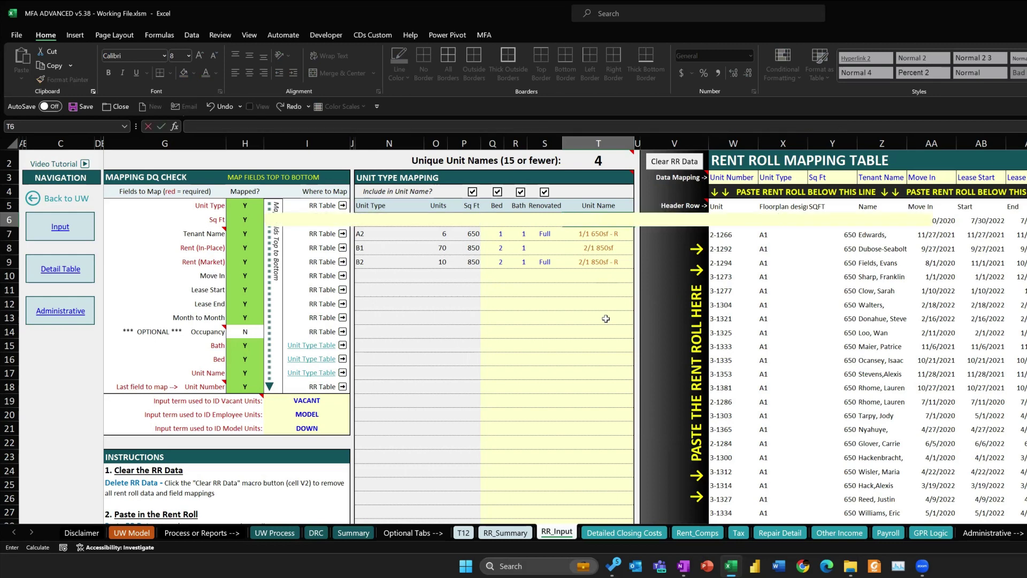
pyautogui.press('Escape')
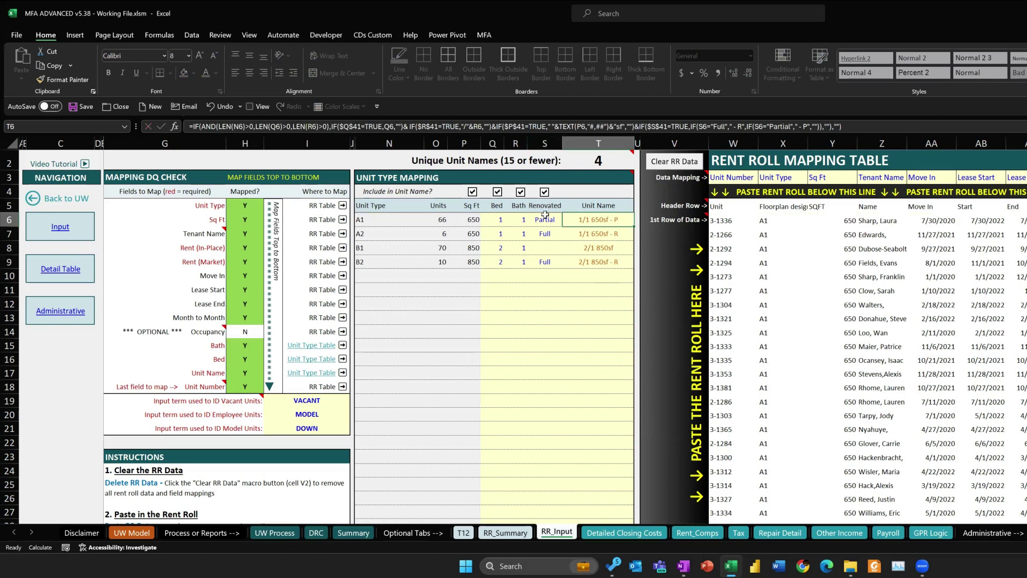
pyautogui.write('Gold')
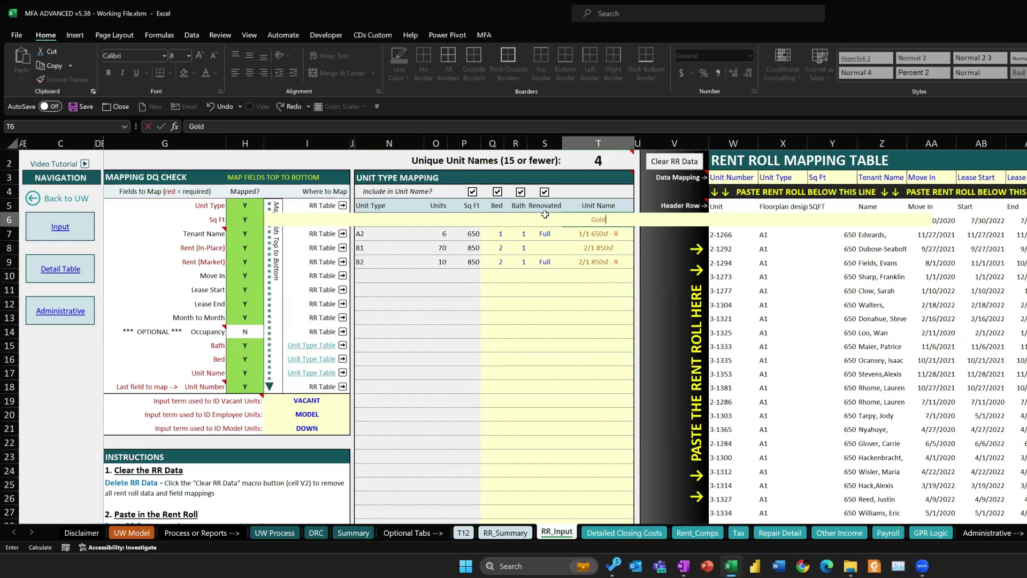
pyautogui.press('Return')
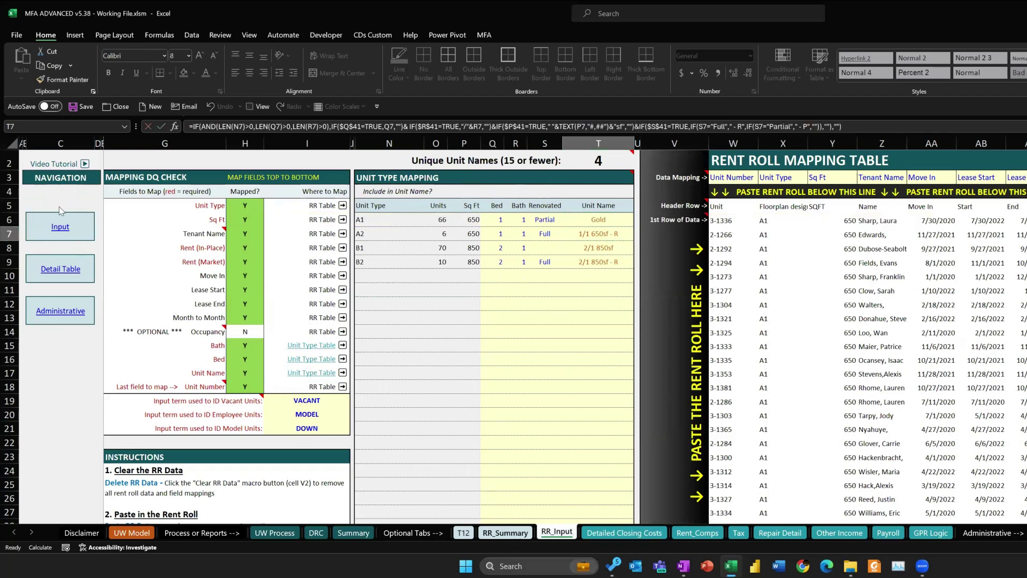
# - Examine the Gold row in the RR_Summary sheet's Rent Roll Summary and go back to the RR_Input sheet
pyautogui.hotkey('ctrl', 'pageup')
pyautogui.moveTo(40, 208); pyautogui.dragTo(163, 217)
pyautogui.scroll(1, 68, 218)
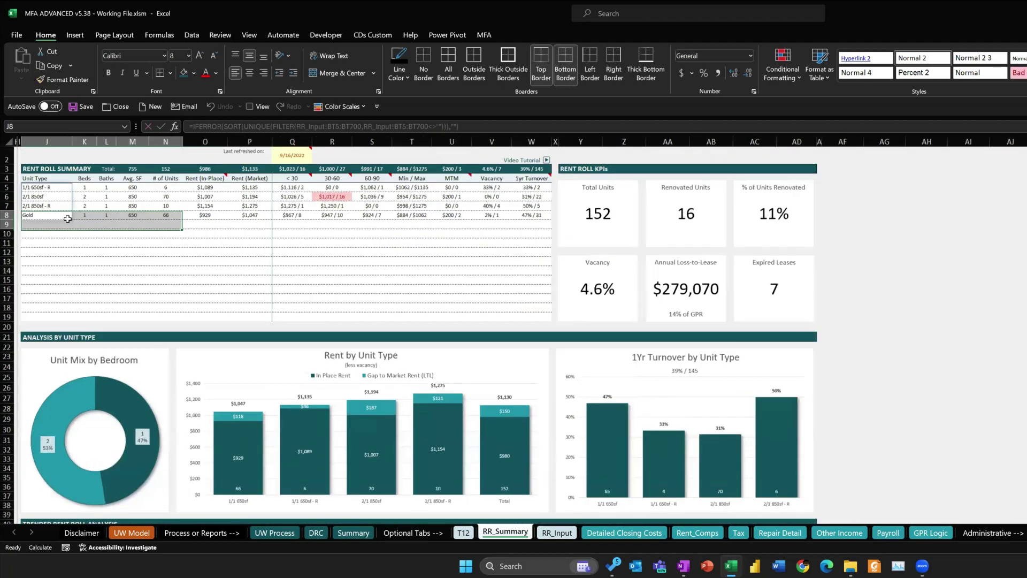
pyautogui.scroll(1, 68, 218)
pyautogui.click(67, 216)
pyautogui.click(544, 536)
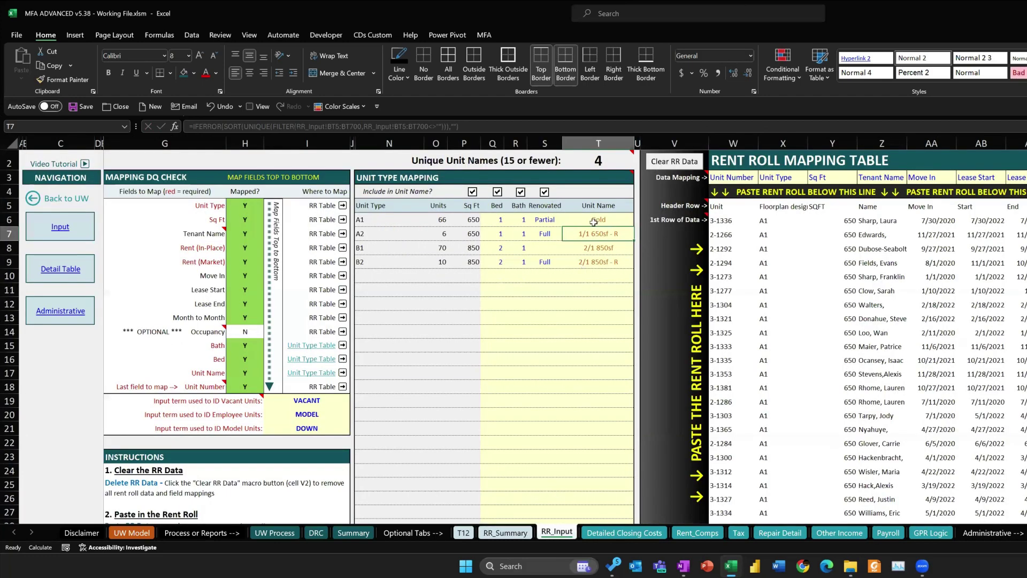
# - Restore the A1 Unit Name formula by copying the A2 row's Unit Name cell and pasting it over Gold
pyautogui.click(594, 221)
pyautogui.click(601, 234)
pyautogui.hotkey('ctrl', 'c')
pyautogui.click(602, 222)
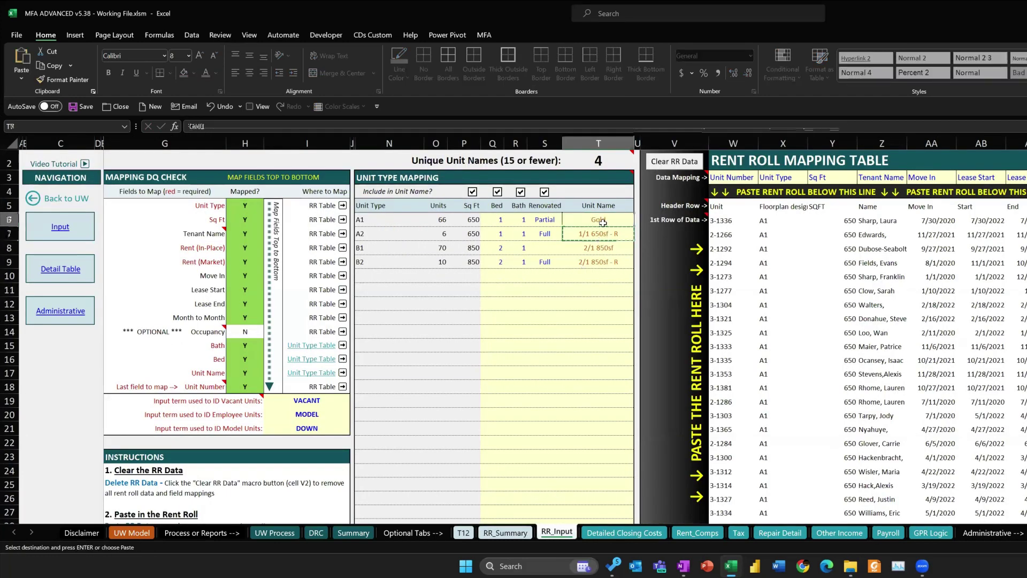
pyautogui.hotkey('ctrl', 'alt', 'v')
pyautogui.press('Return')
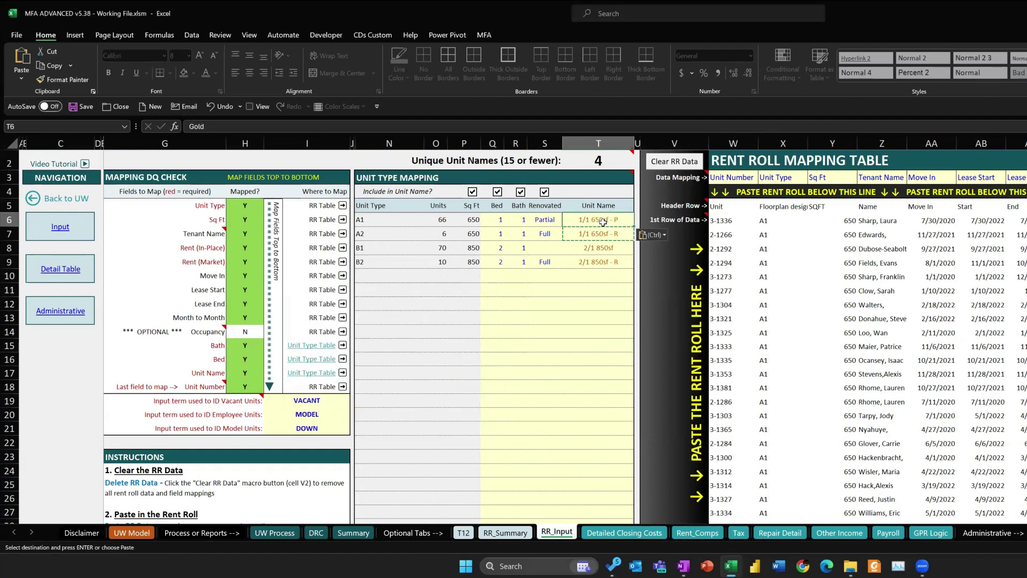
# - Clear the Partial renovation designation from the A1 row of the Unit Type Mapping table and highlight the Unit Name formulas
pyautogui.click(545, 219)
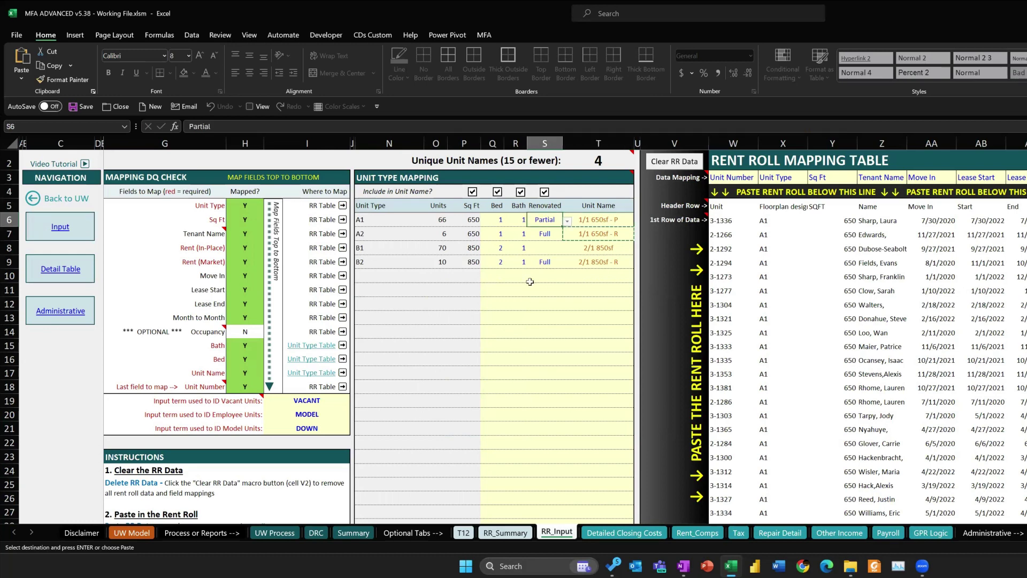
pyautogui.press('Delete')
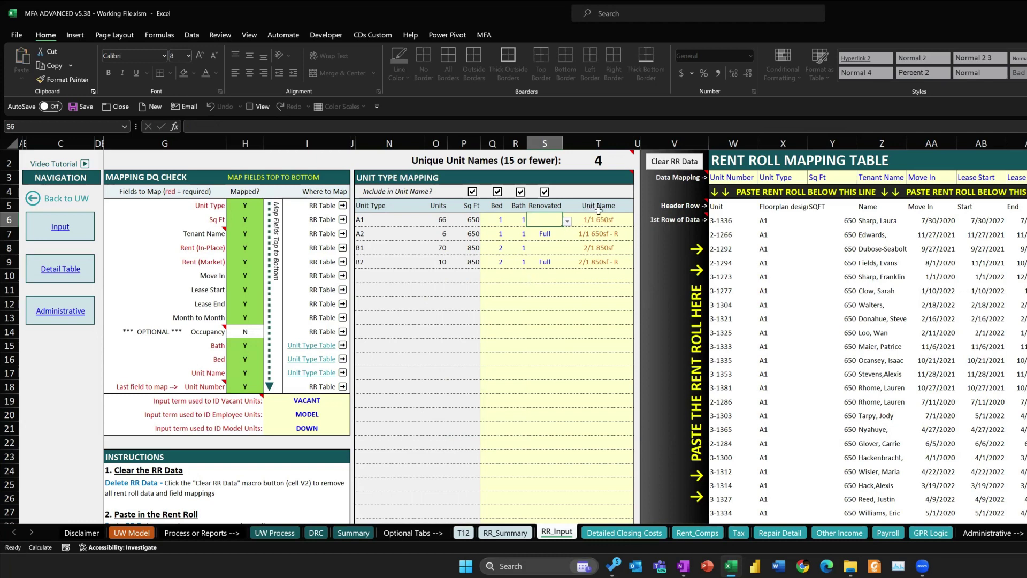
pyautogui.moveTo(598, 224); pyautogui.dragTo(602, 276)
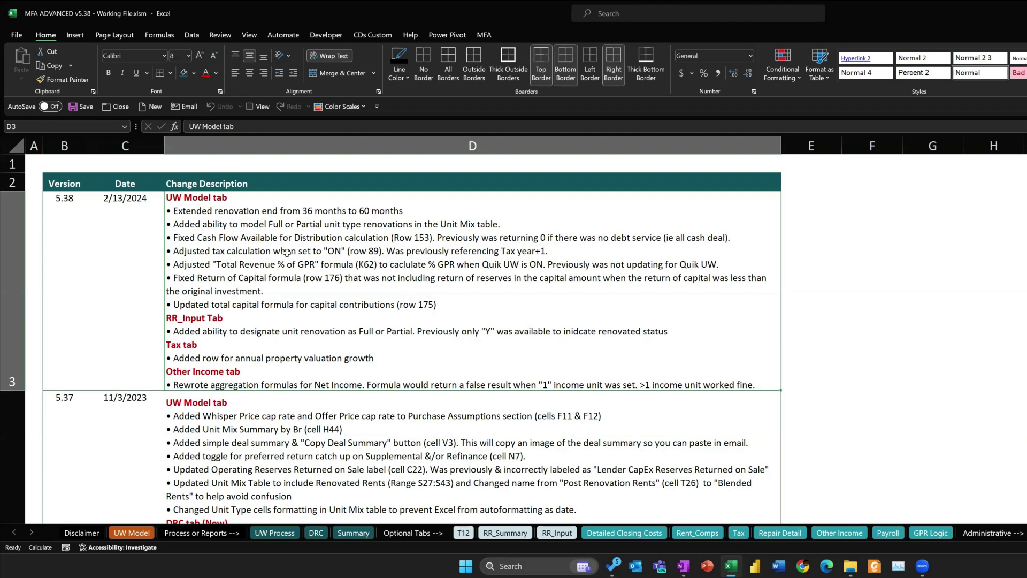
# - Expand the Expenses & NOI section in the UW Model sheet
pyautogui.click(124, 533)
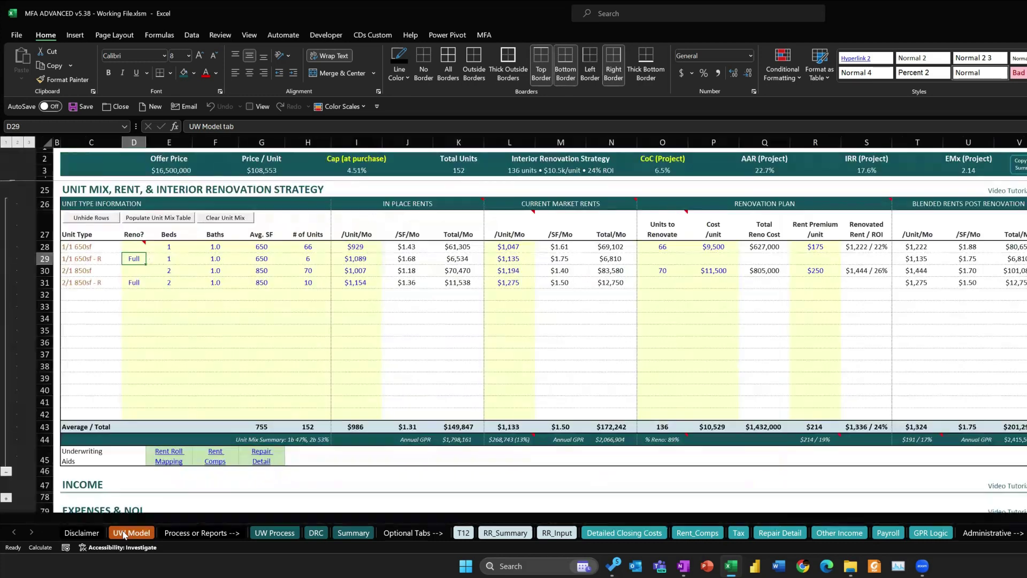
pyautogui.scroll(-4, 316, 371)
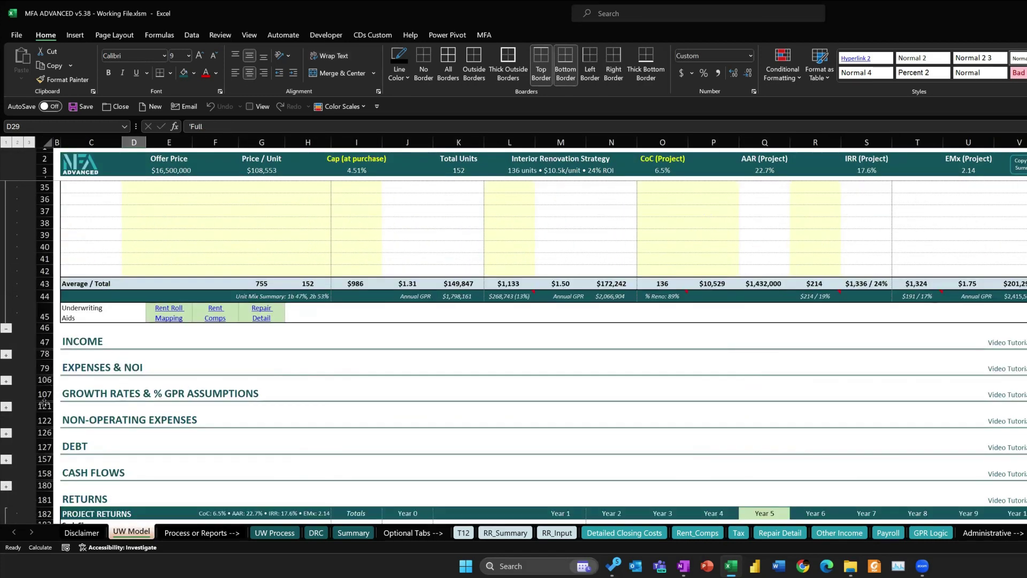
pyautogui.click(6, 368)
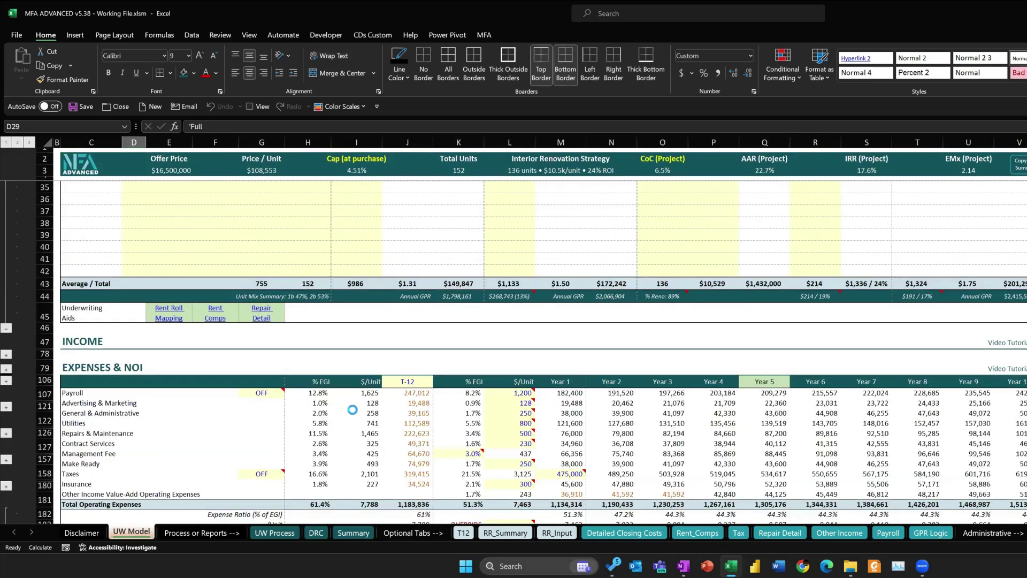
pyautogui.scroll(-6, 257, 337)
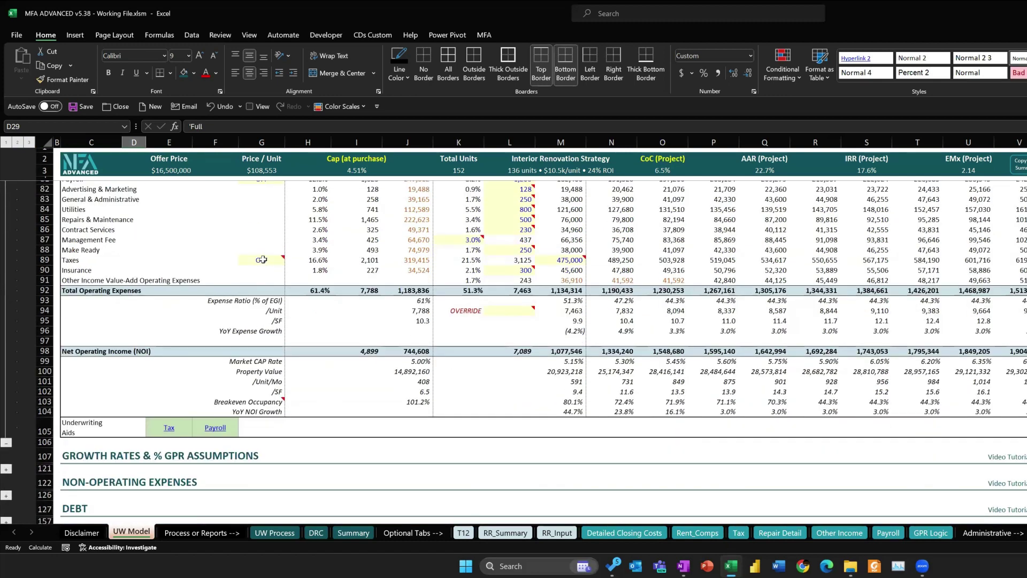
# - Inspect the Taxes toggle and the Year 2 Taxes formula in row 89 of the Expenses & NOI section
pyautogui.click(262, 260)
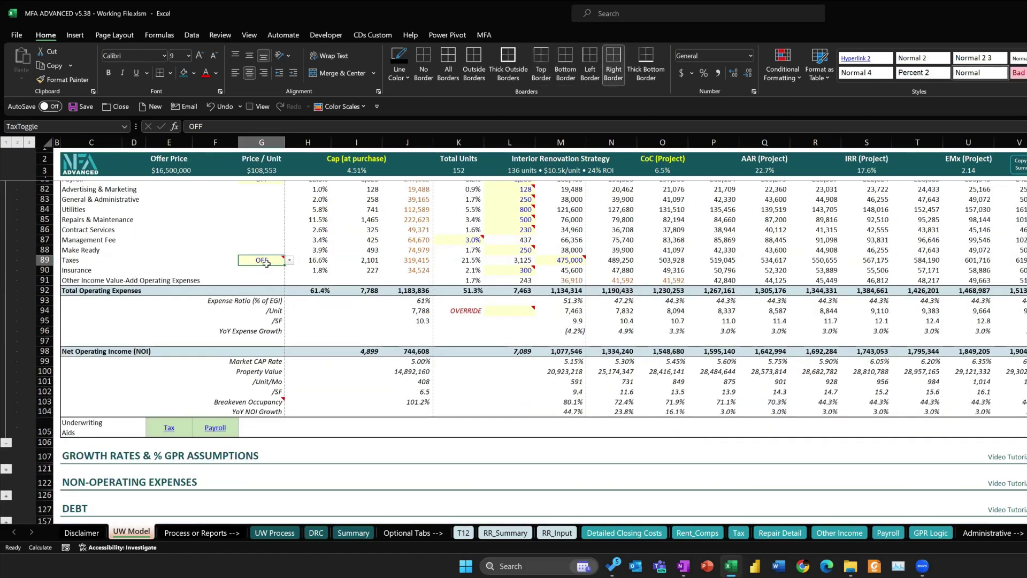
pyautogui.moveTo(266, 262)
pyautogui.click(610, 259)
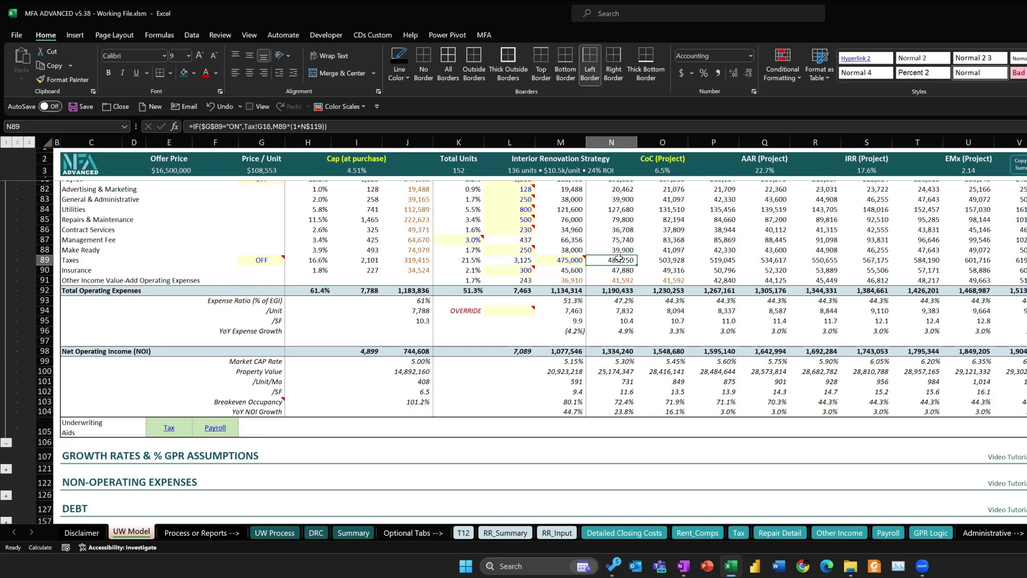
pyautogui.scroll(1, 620, 259)
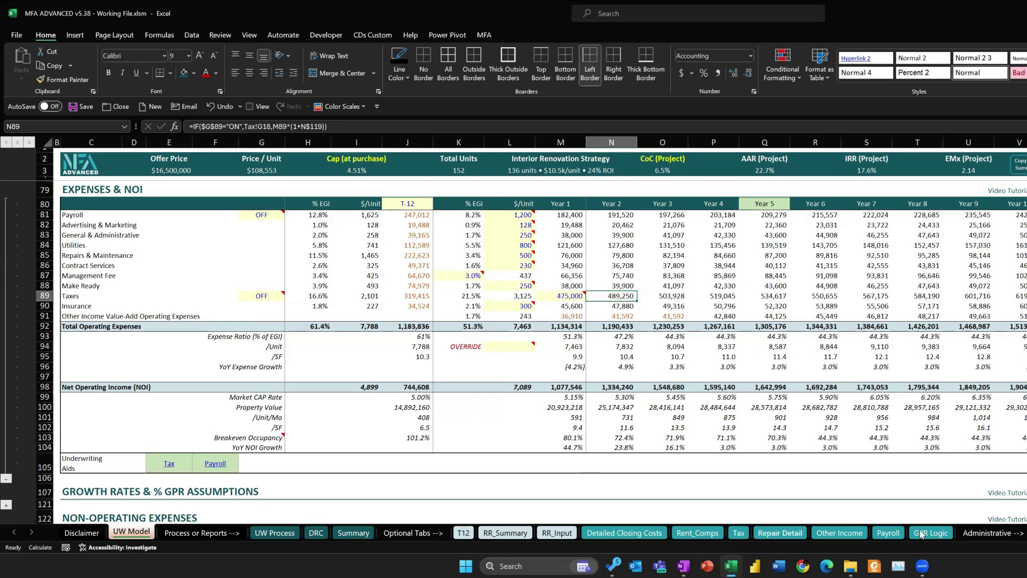
# - Review the version 5.38 notes in the change log and open the Tax sheet
pyautogui.click(80, 164)
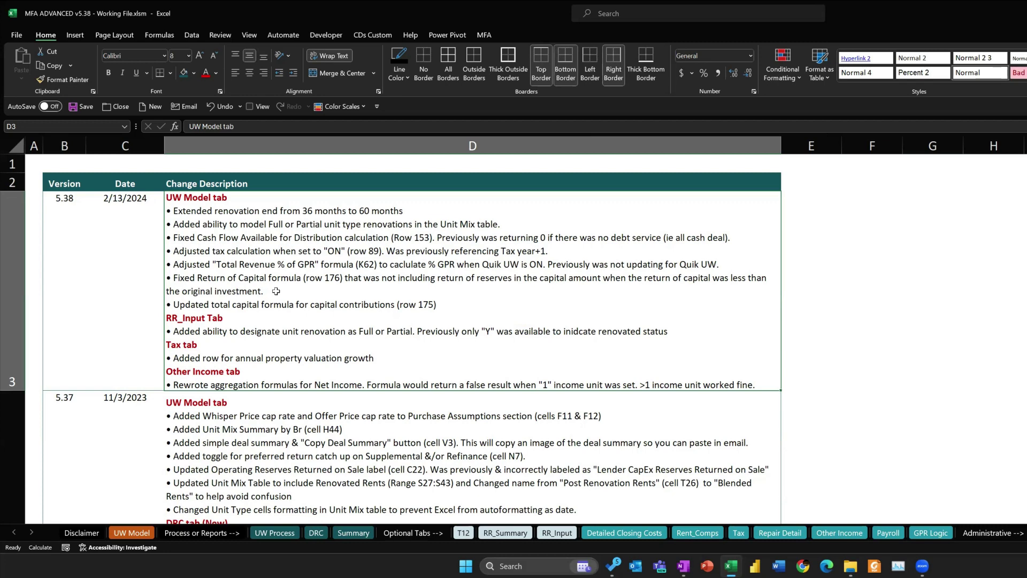
pyautogui.scroll(-1, 276, 291)
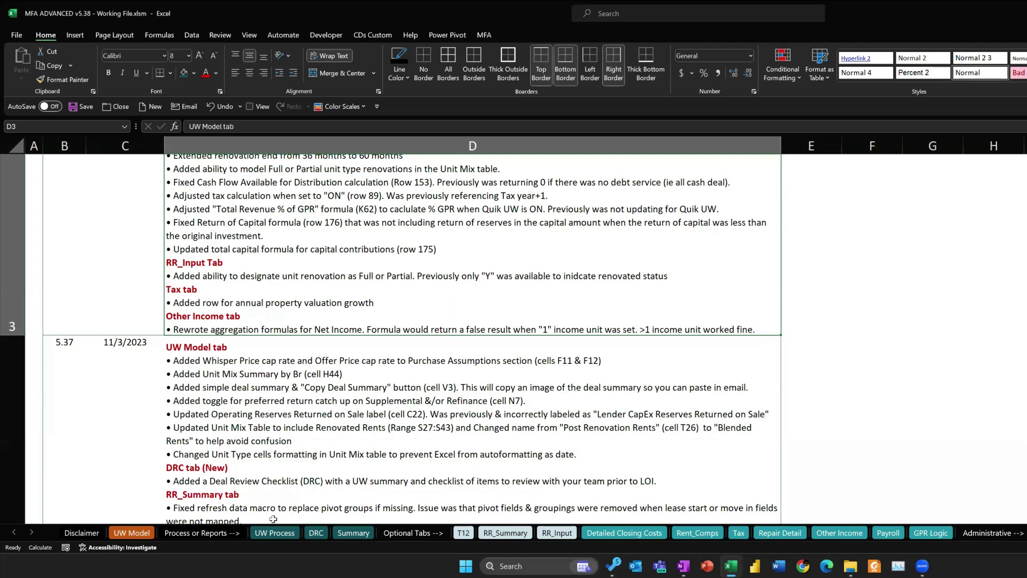
pyautogui.click(741, 535)
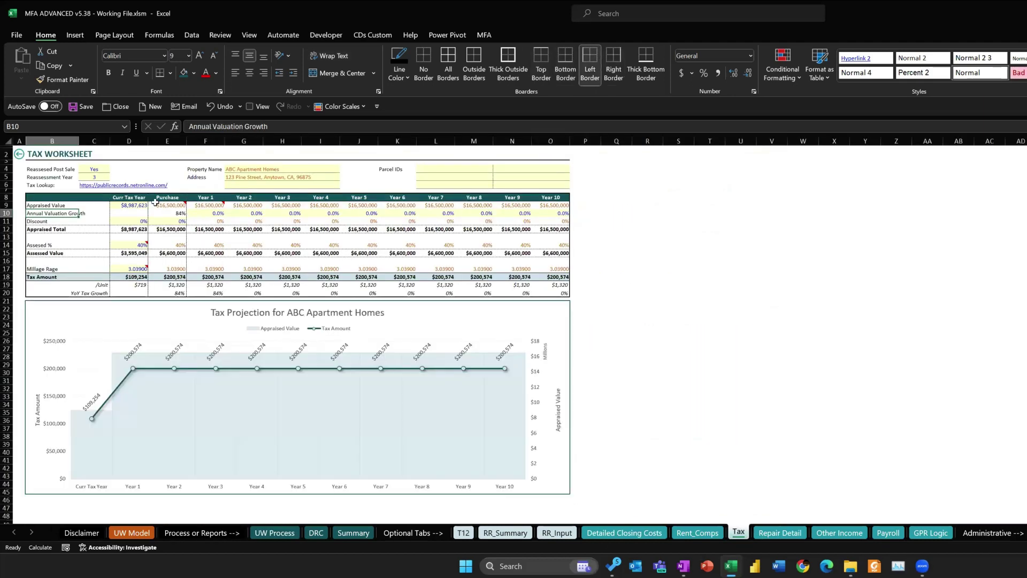
# - Set the Annual Valuation Growth to 5% for each of Years 1 through 5 in the Tax Worksheet and highlight those rates
pyautogui.click(203, 213)
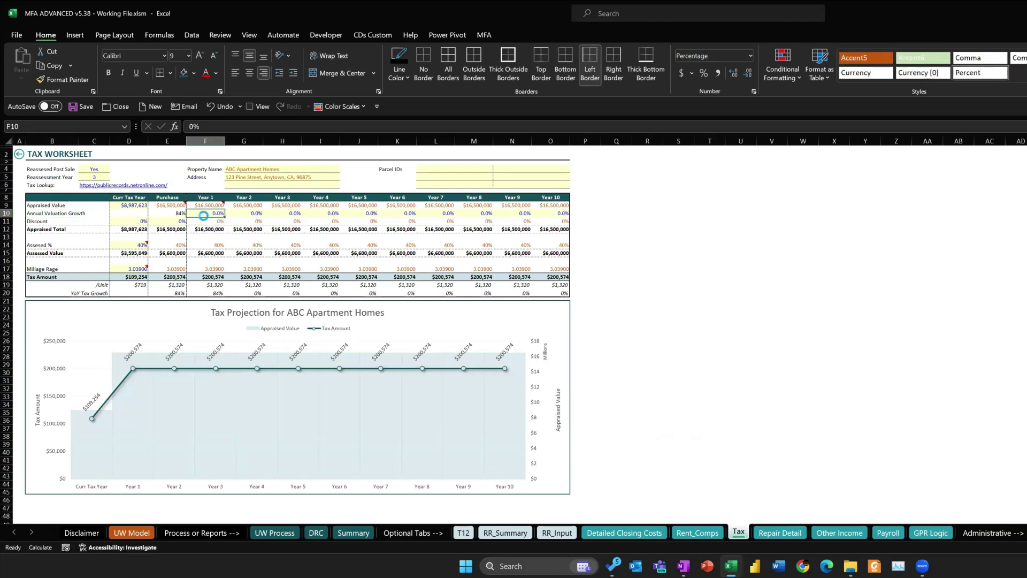
pyautogui.scroll(2, 209, 213)
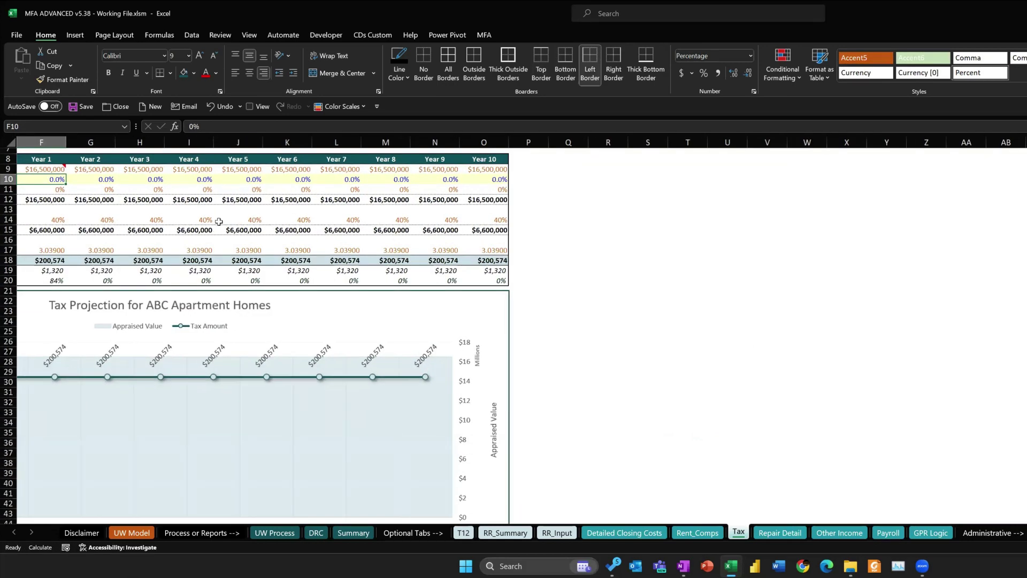
pyautogui.hscroll(-3, 217, 220)
pyautogui.scroll(2, 219, 222)
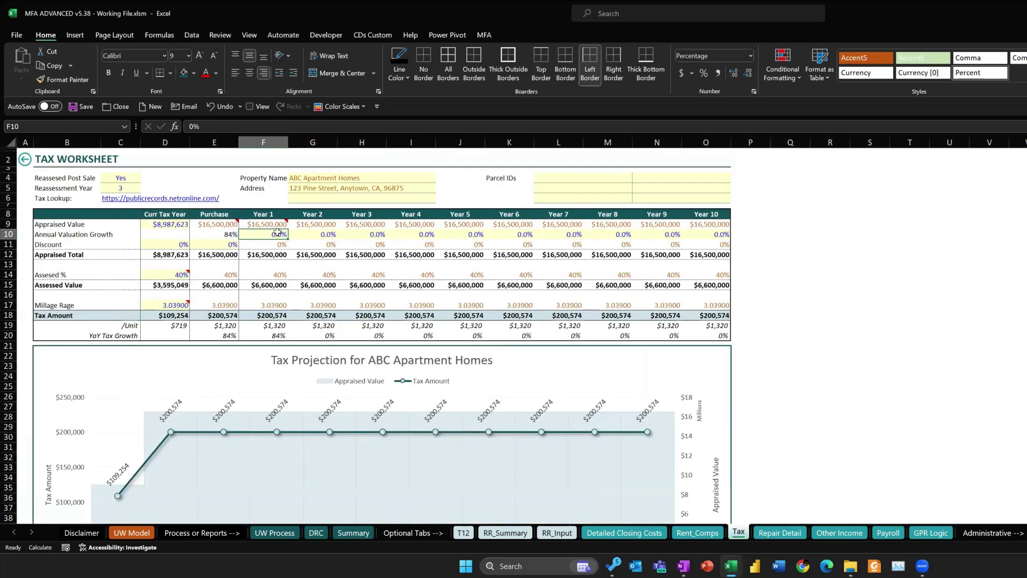
pyautogui.write('5')
pyautogui.press('Right')
pyautogui.write('5')
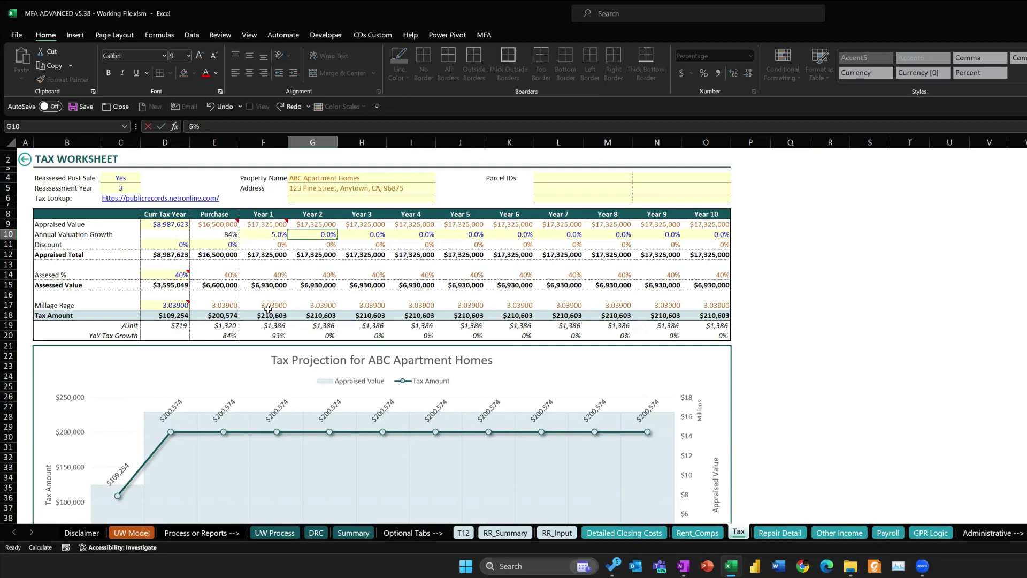
pyautogui.press('Right')
pyautogui.write('5')
pyautogui.press('Right')
pyautogui.write('5')
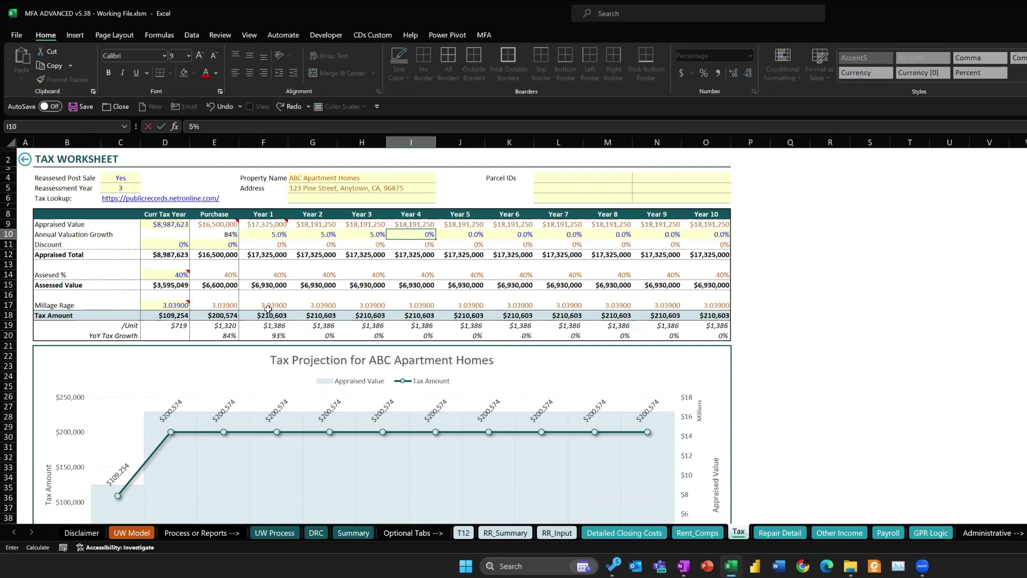
pyautogui.press('Right')
pyautogui.write('5')
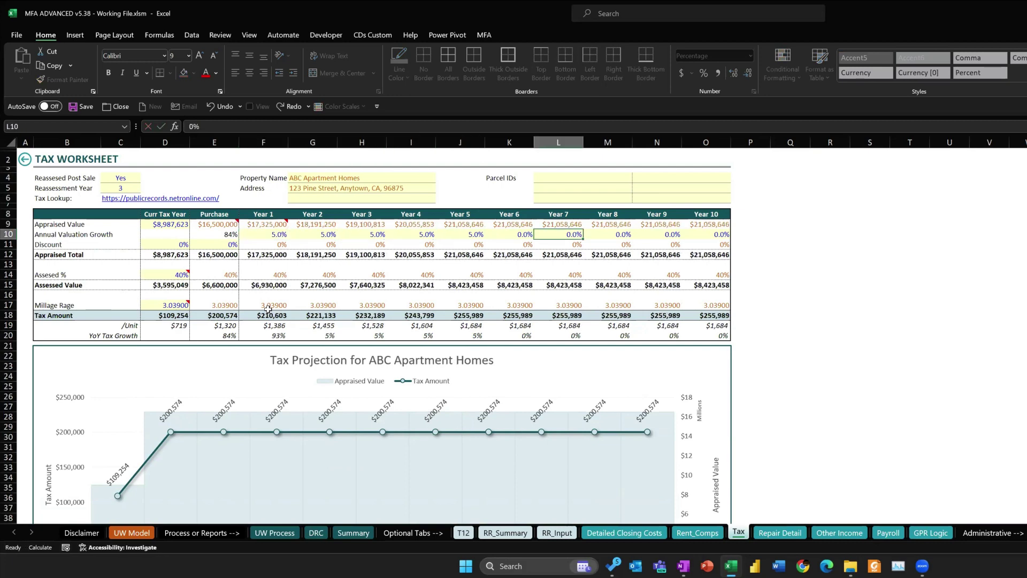
pyautogui.press('Right')
pyautogui.press('Right')
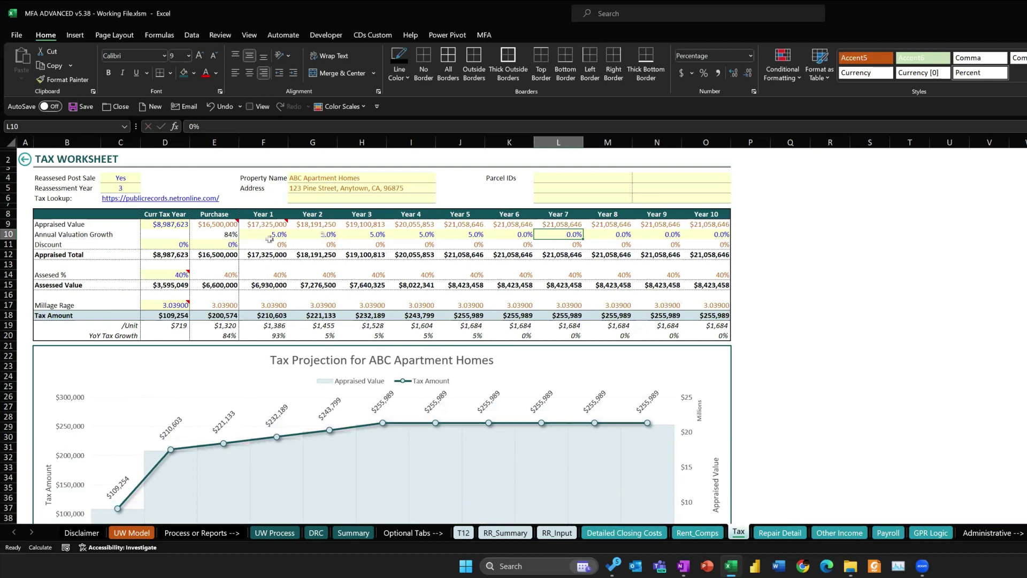
pyautogui.moveTo(267, 235); pyautogui.dragTo(451, 239)
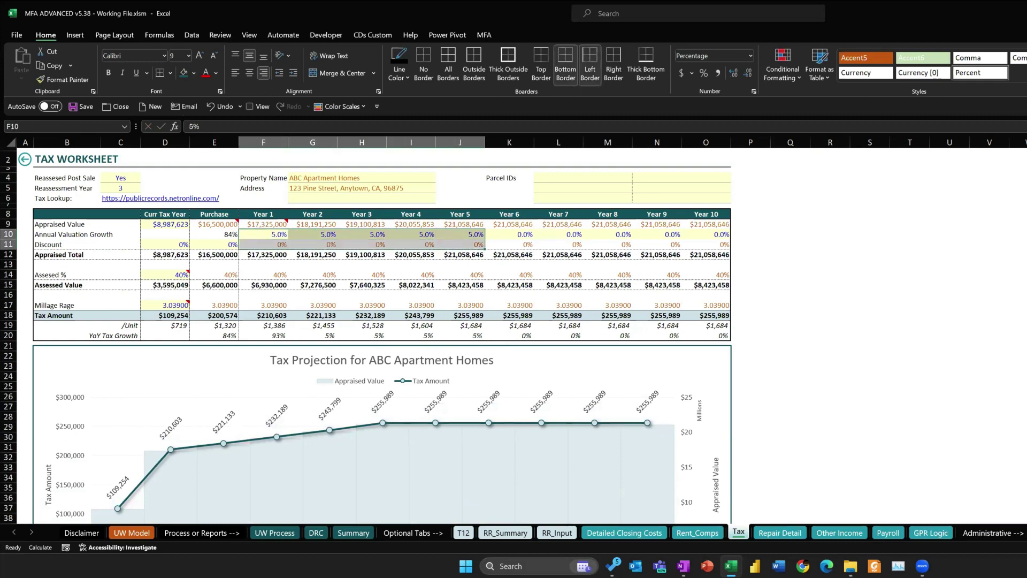
pyautogui.click(272, 235)
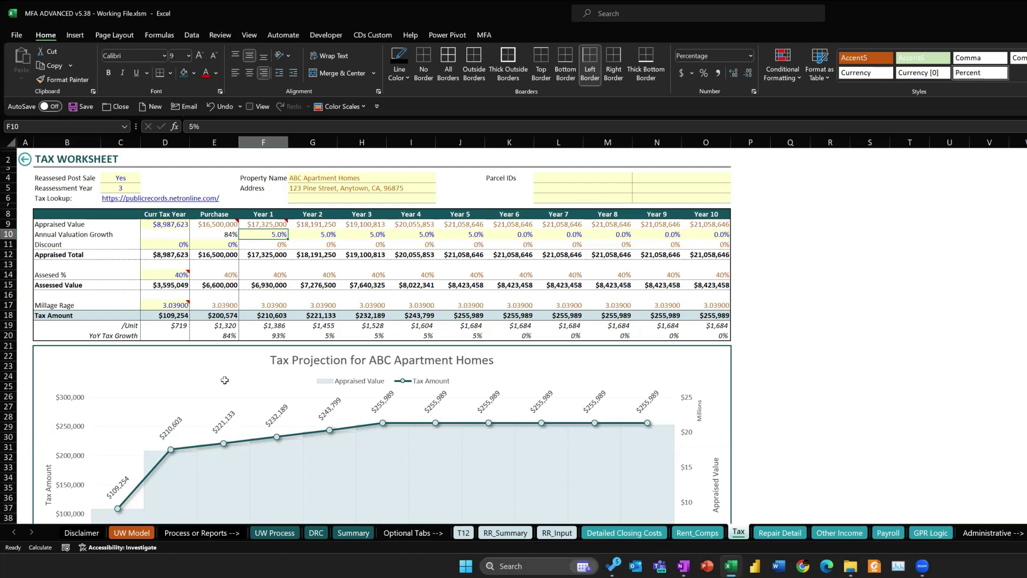
# - Examine the Taxes toggle and the Year 2 to Year 6 Taxes amounts in the UW Model sheet
pyautogui.click(143, 535)
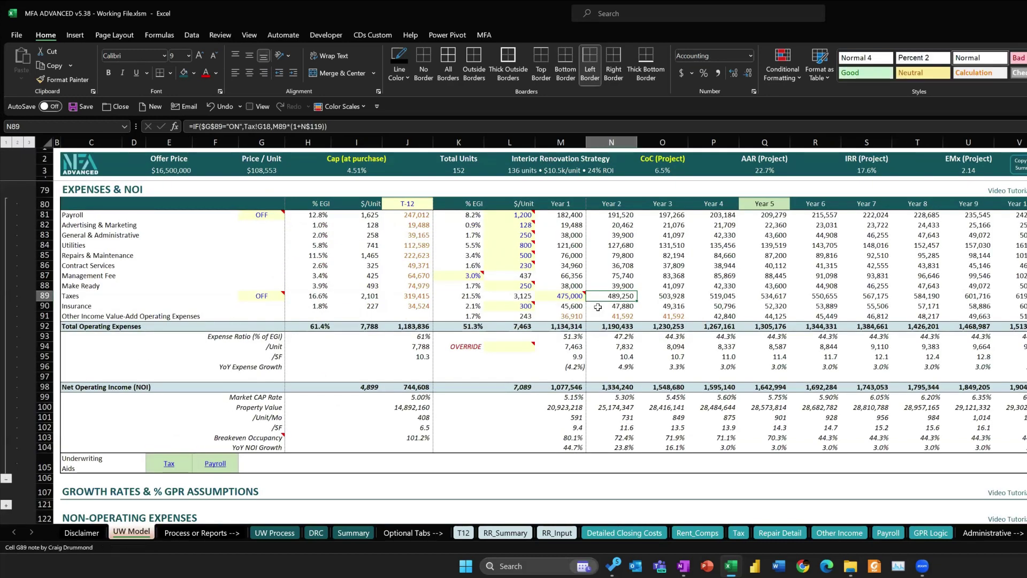
pyautogui.click(260, 298)
pyautogui.moveTo(626, 296); pyautogui.dragTo(845, 291)
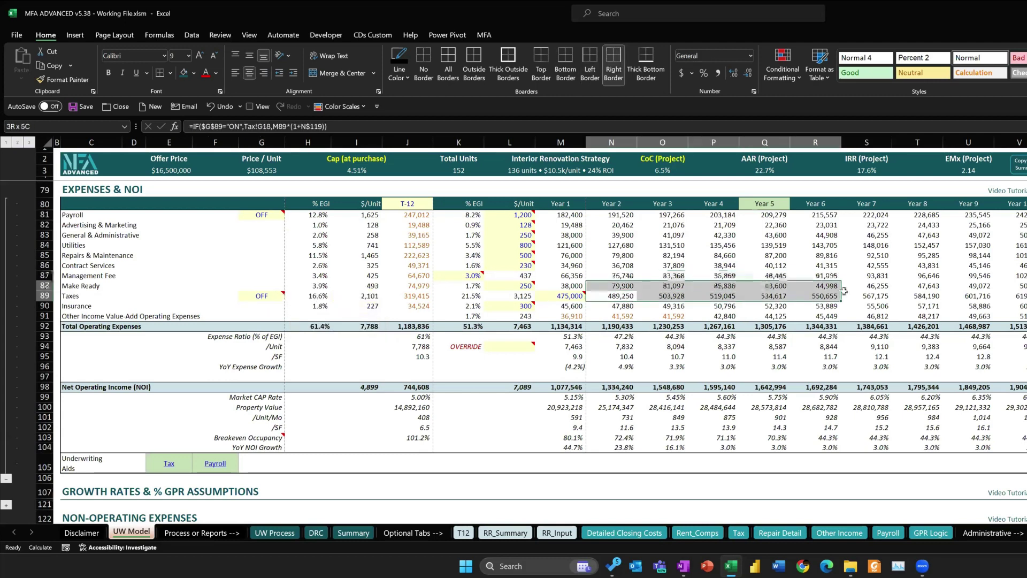
pyautogui.click(270, 297)
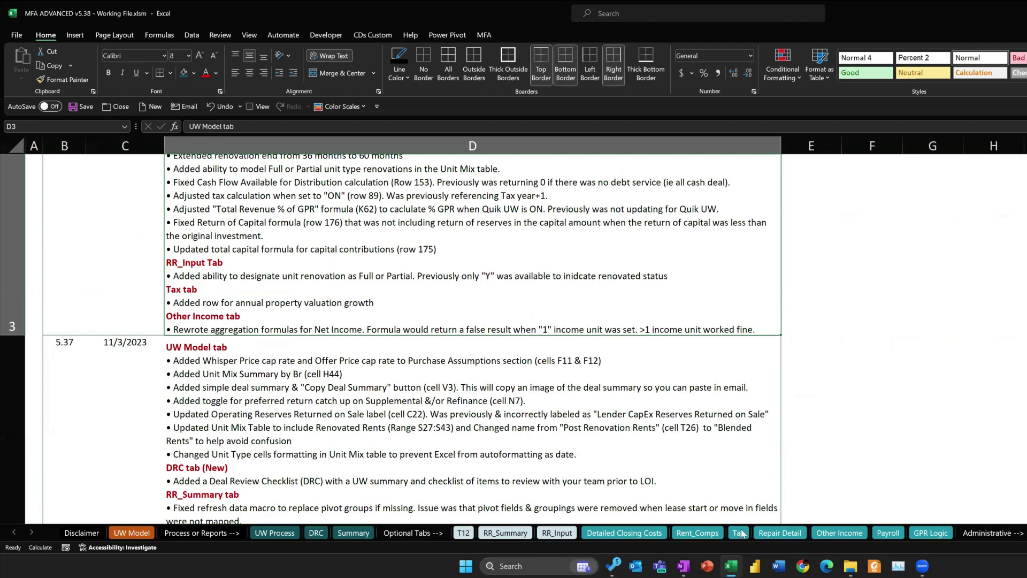
# - Examine the Tech Package's Year 1 Net Income formula and the Net Income year headings in the Other Income sheet
pyautogui.click(840, 533)
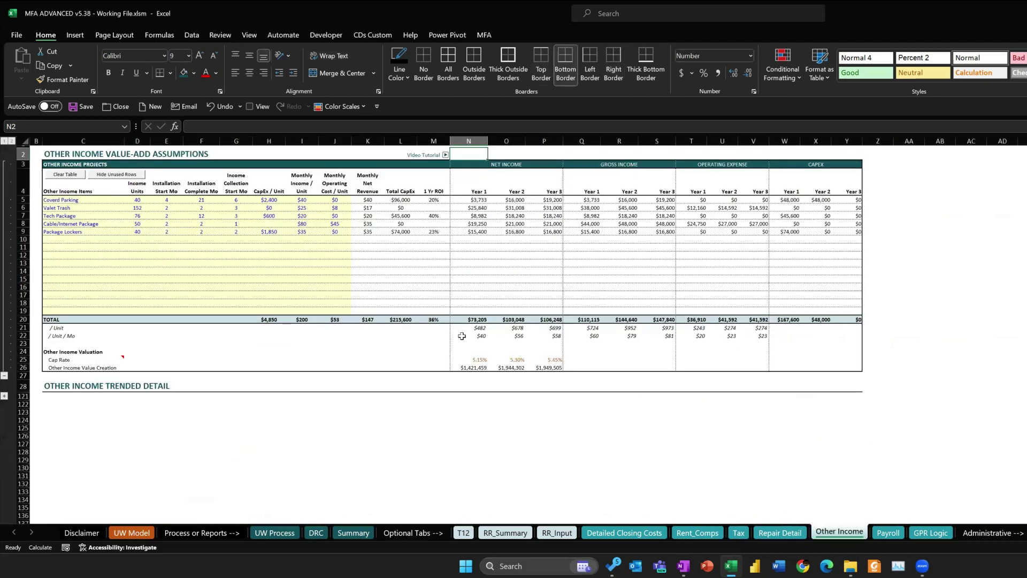
pyautogui.scroll(1, 267, 220)
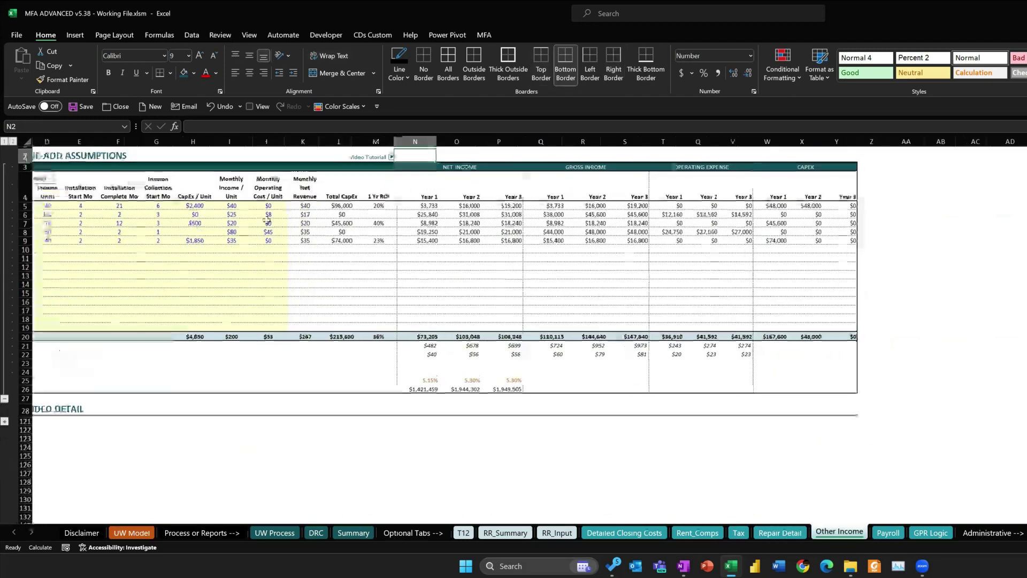
pyautogui.scroll(-1, 267, 221)
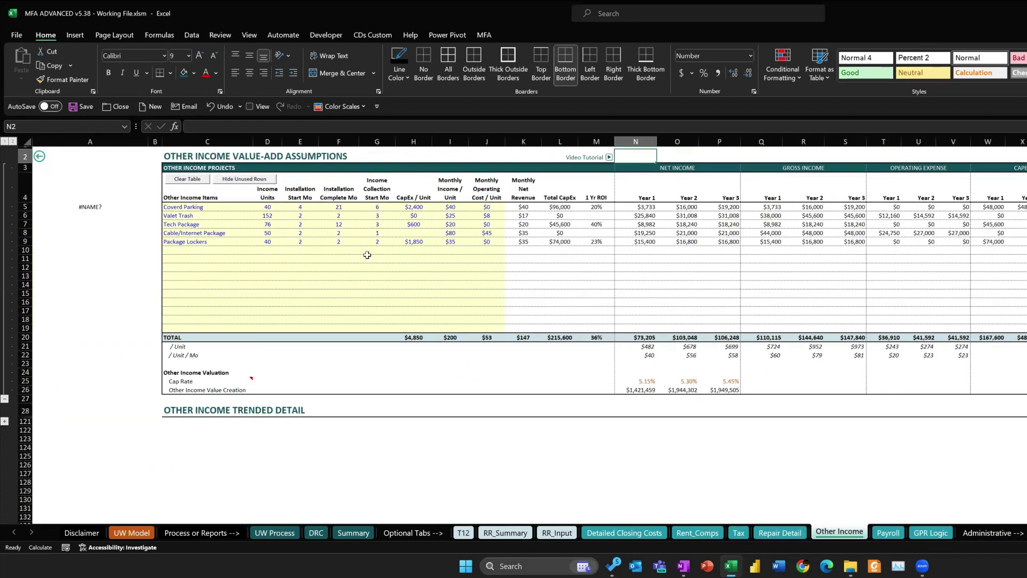
pyautogui.scroll(1, 361, 255)
pyautogui.hscroll(-3, 358, 255)
pyautogui.hscroll(1, 508, 214)
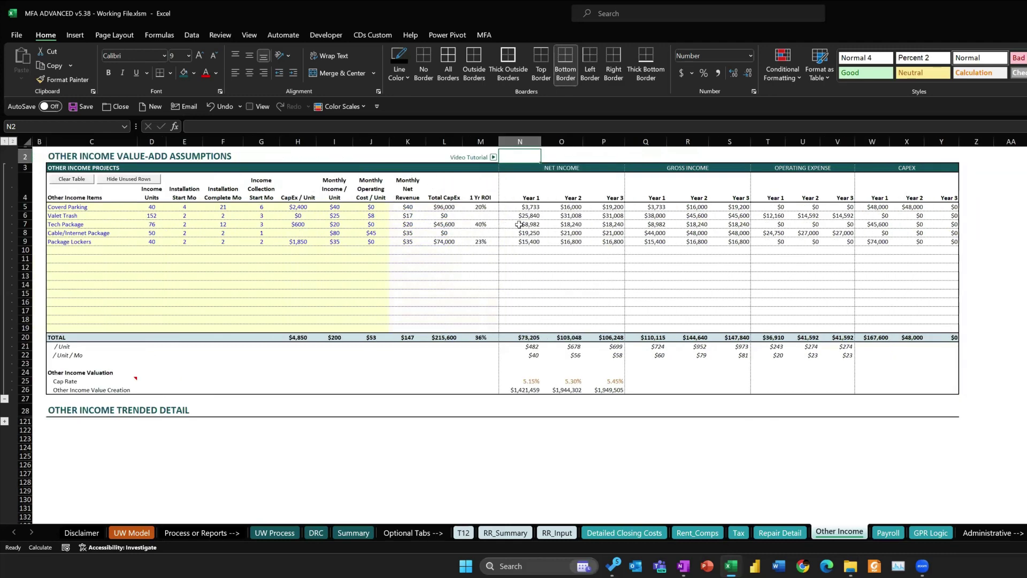
pyautogui.click(524, 222)
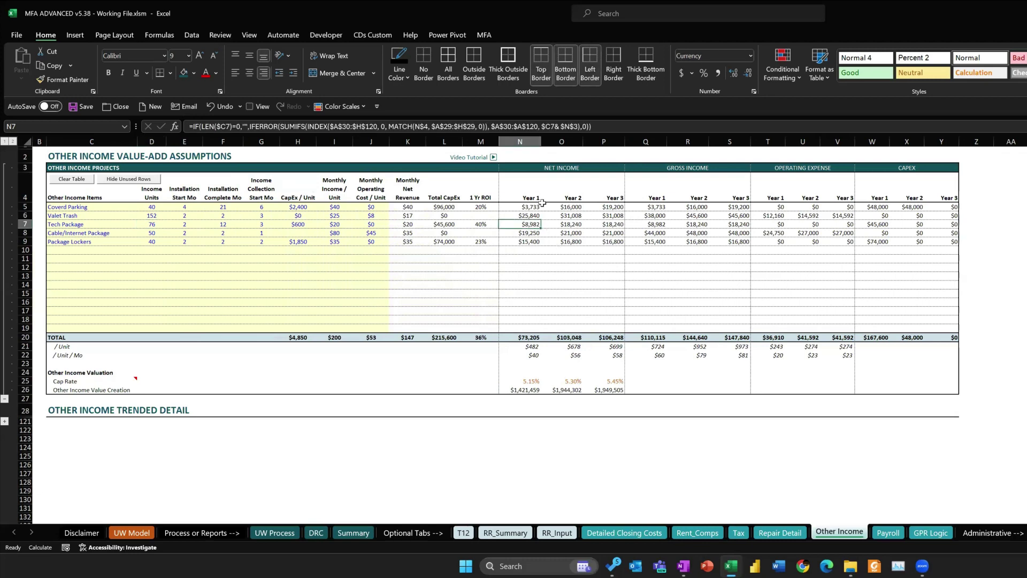
pyautogui.moveTo(538, 198); pyautogui.dragTo(597, 197)
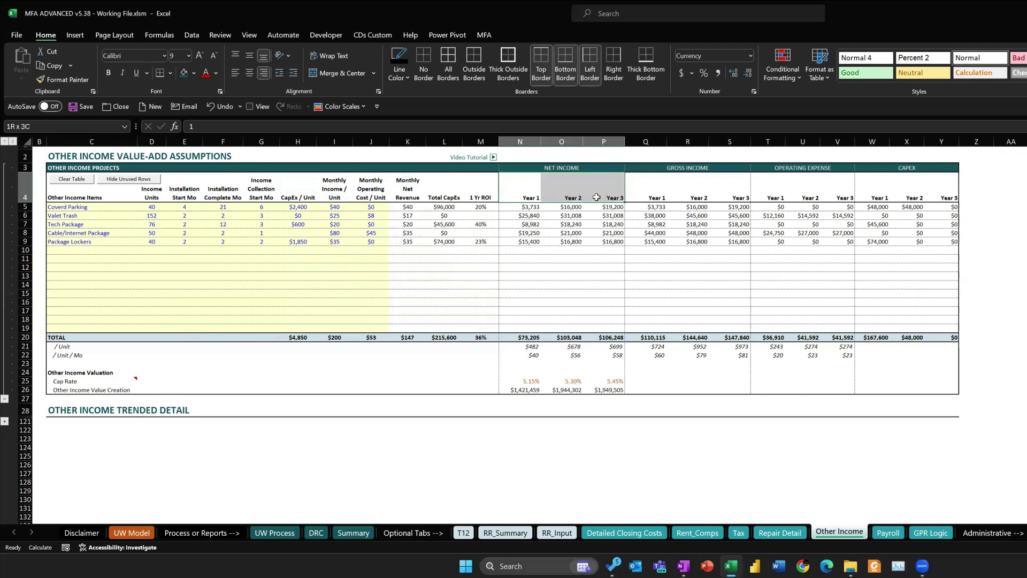
pyautogui.click(535, 224)
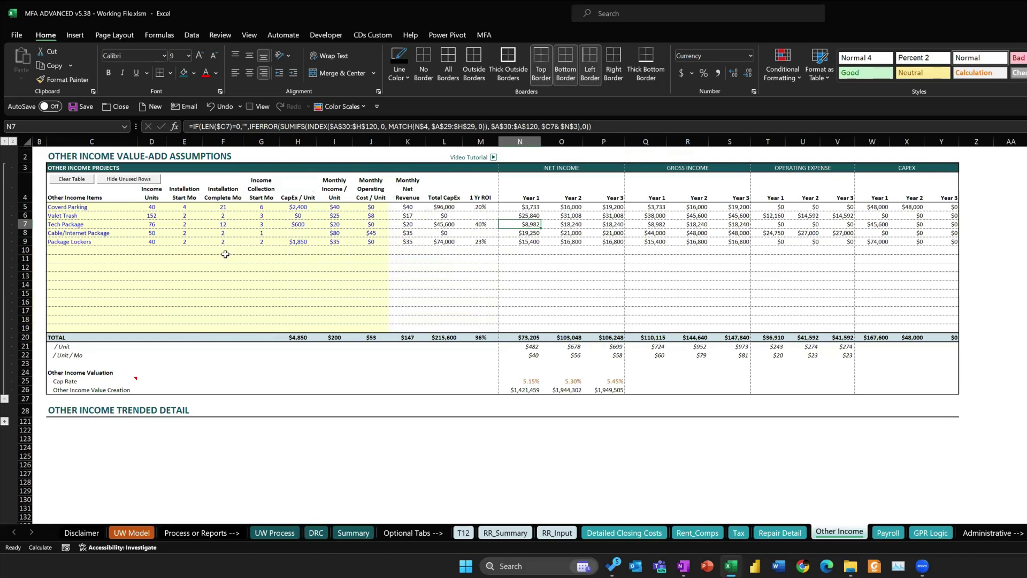
# - Try 1 income unit for the Tech Package in the Other Income Projects table, and undo the change
pyautogui.click(153, 224)
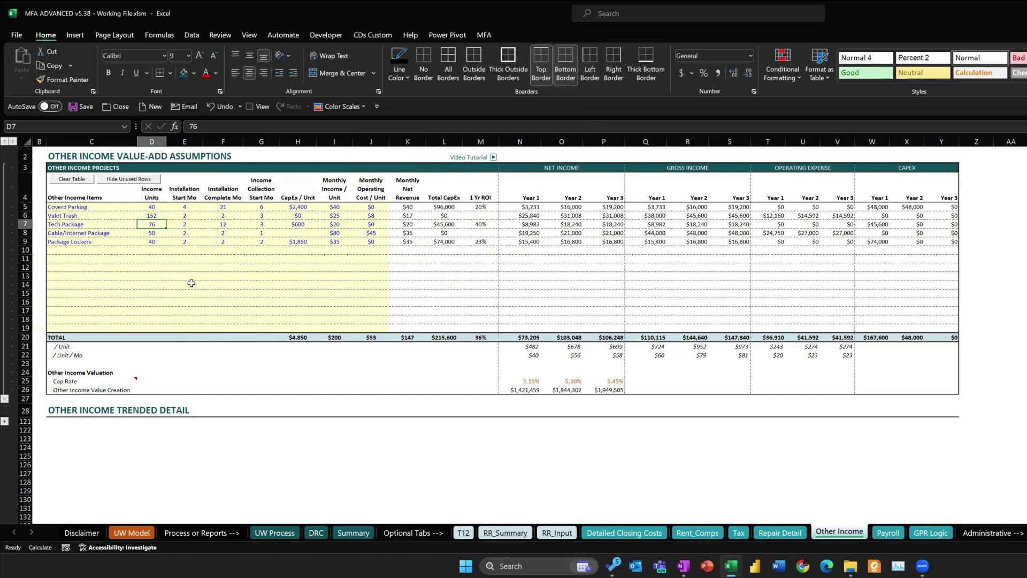
pyautogui.write('1')
pyautogui.press('Return')
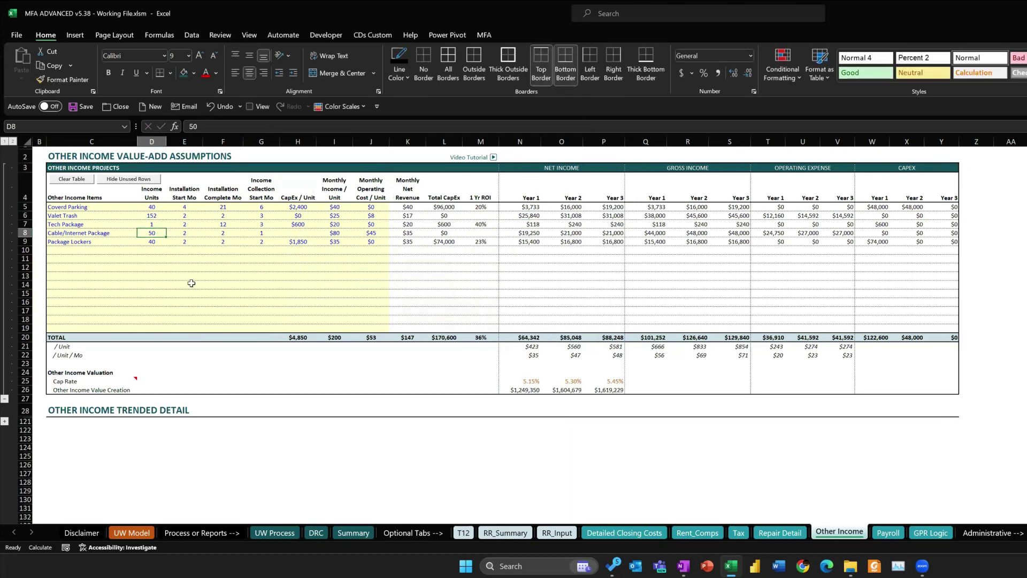
pyautogui.hotkey('ctrl', 'z')
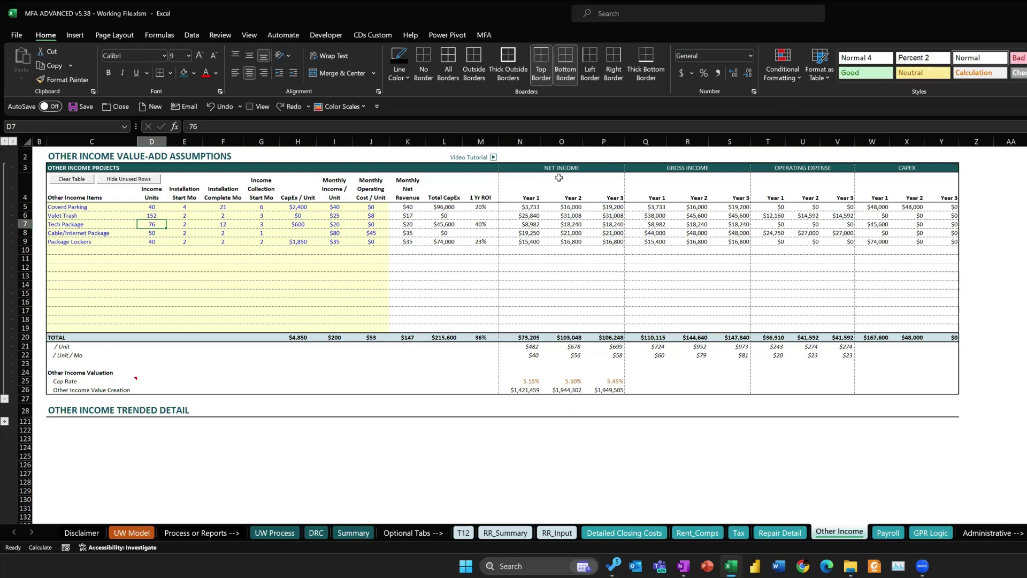
# - Review the Year 1 Net Income cells in Other Income, then the Primary Loan terms in the UW Model's Debt Structure section
pyautogui.moveTo(523, 214); pyautogui.dragTo(524, 233)
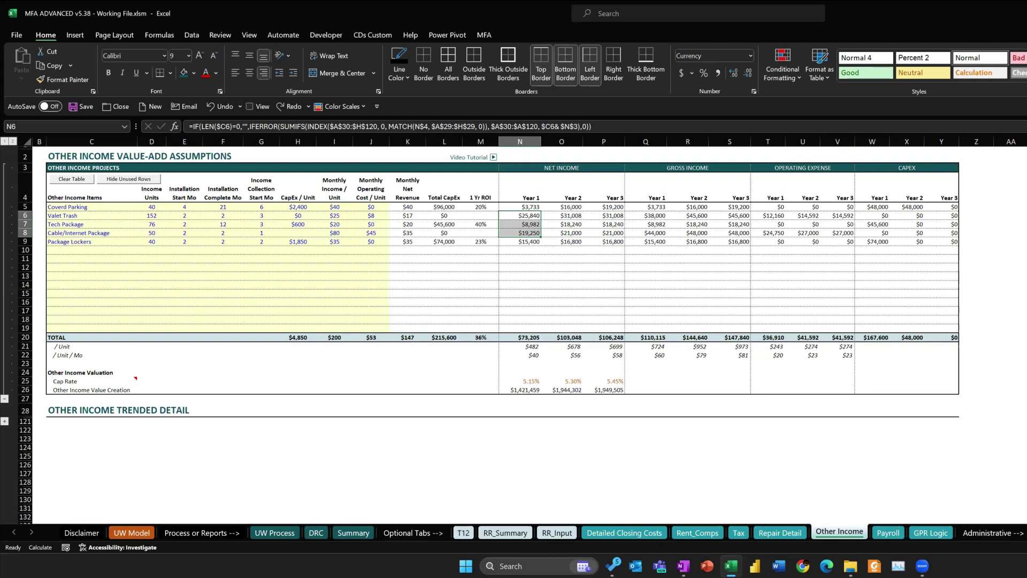
pyautogui.click(143, 536)
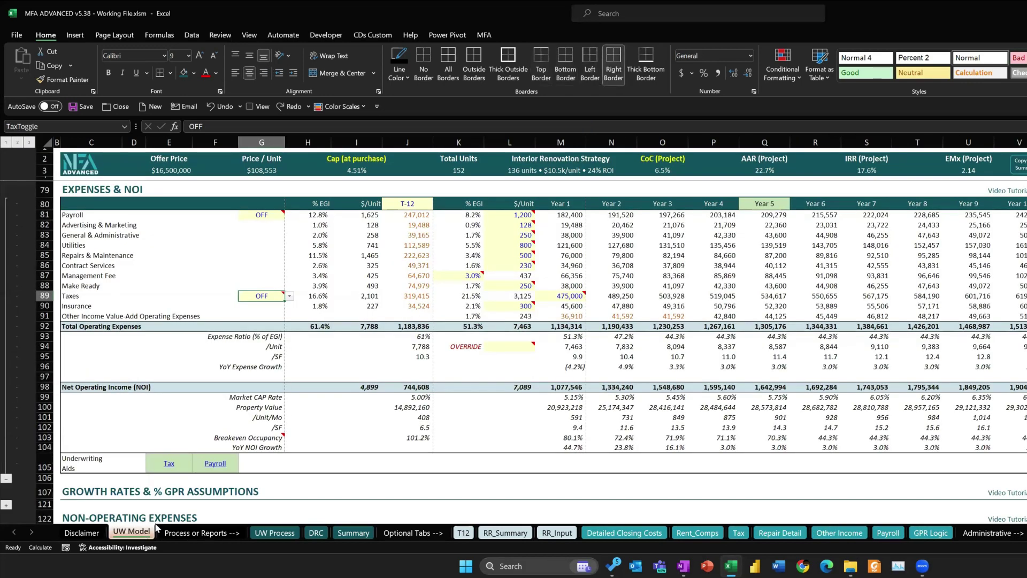
pyautogui.scroll(1, 537, 332)
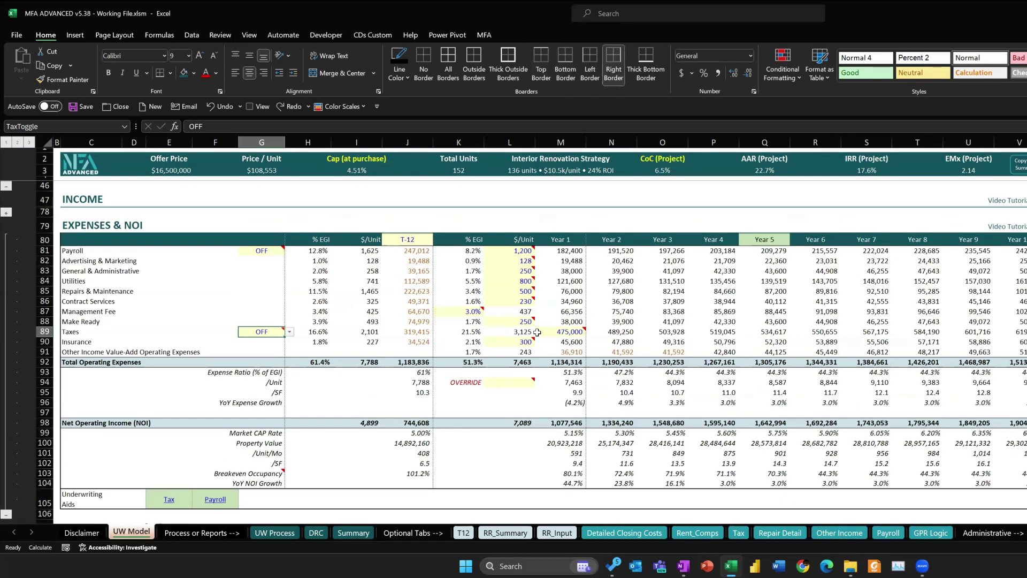
pyautogui.scroll(14, 537, 333)
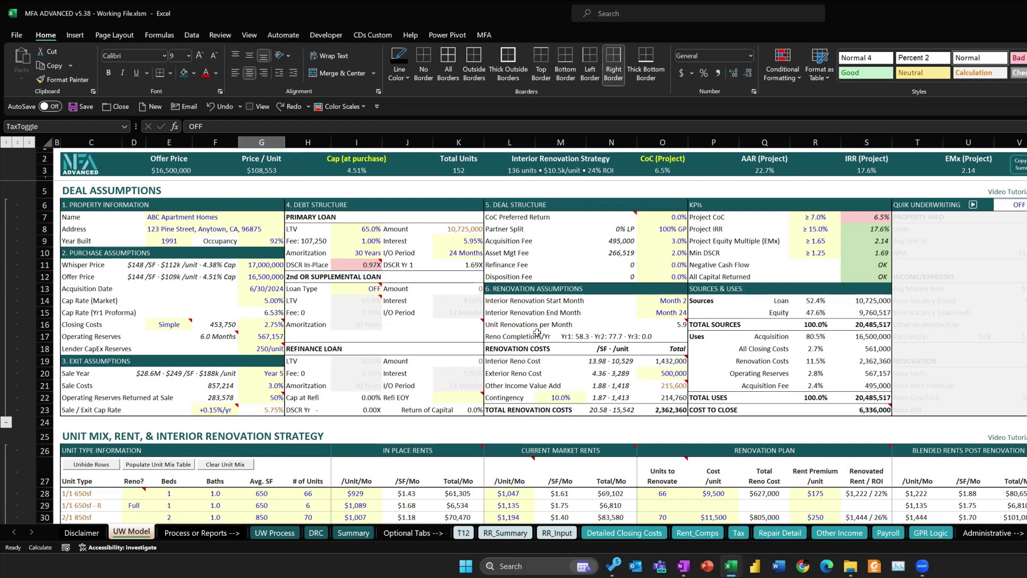
pyautogui.click(461, 229)
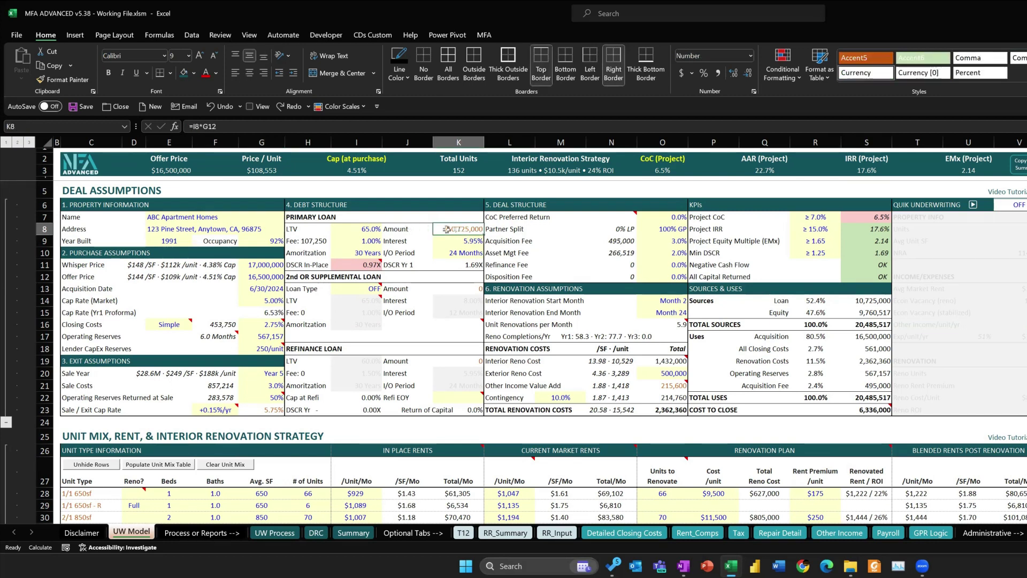
pyautogui.click(458, 242)
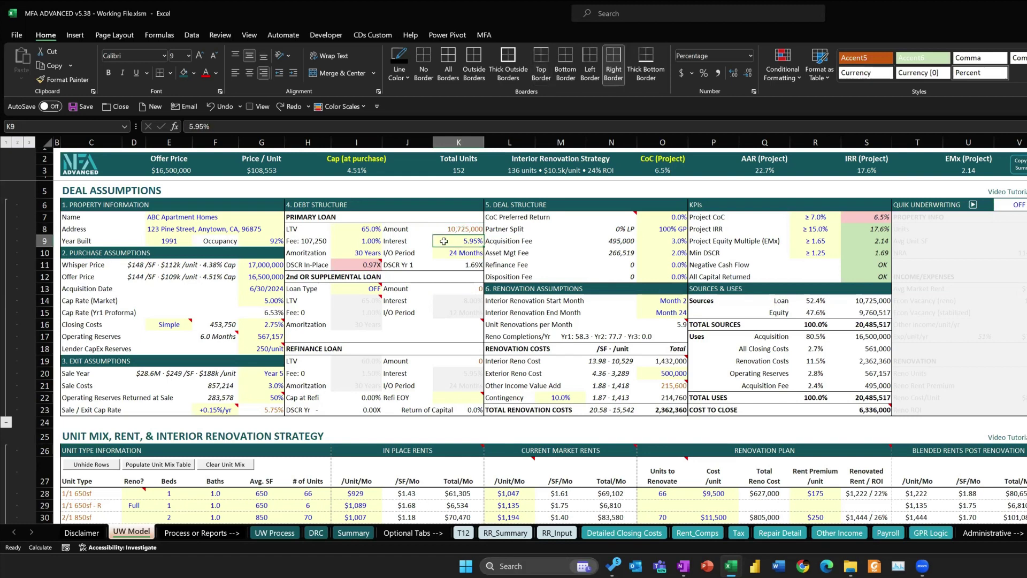
pyautogui.click(467, 252)
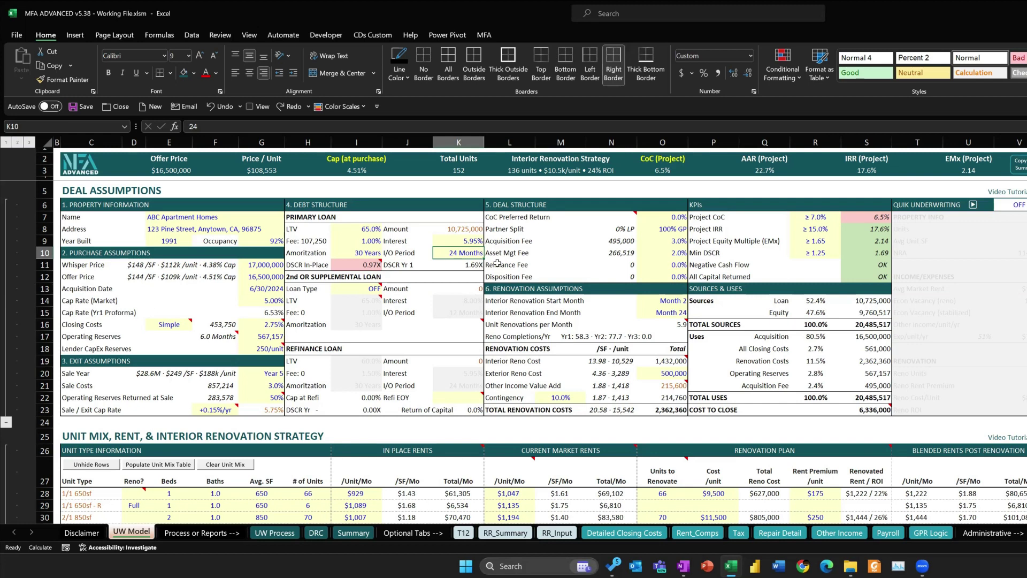
pyautogui.moveTo(385, 216)
pyautogui.mouseDown()
pyautogui.moveTo(414, 216)
pyautogui.moveTo(364, 213)
pyautogui.moveTo(397, 220)
pyautogui.mouseUp()
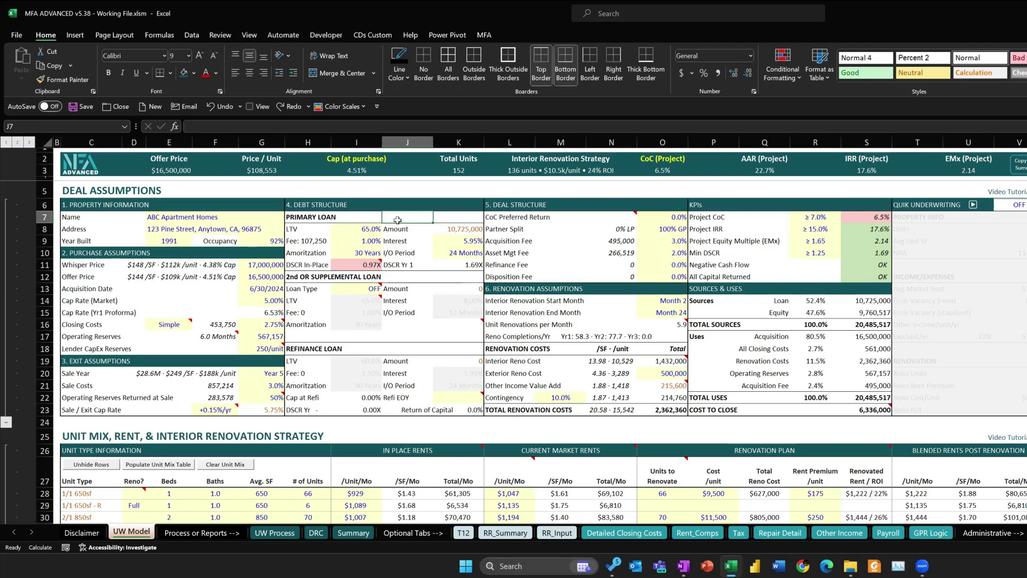
pyautogui.moveTo(359, 229); pyautogui.dragTo(462, 251)
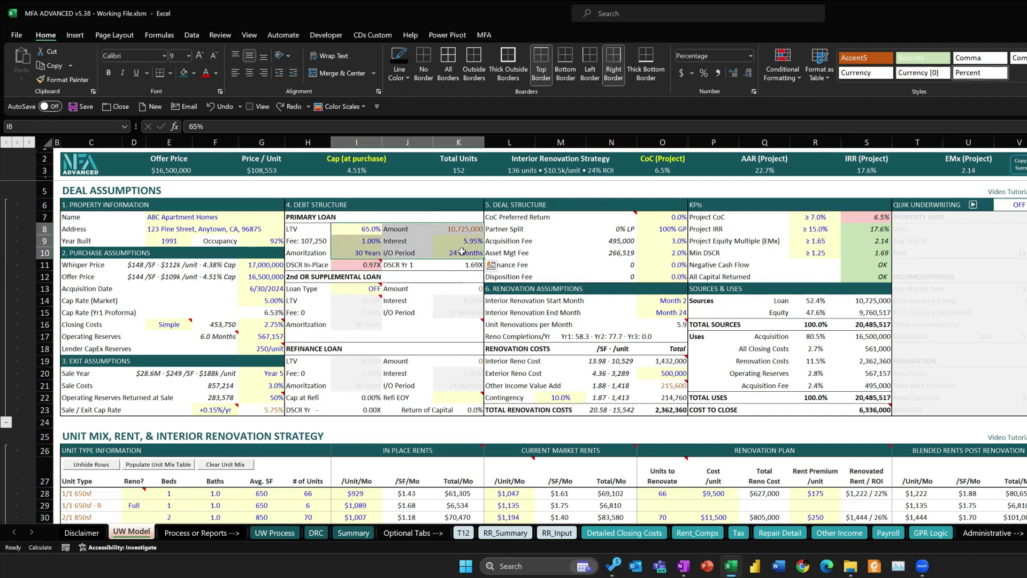
pyautogui.moveTo(355, 227); pyautogui.dragTo(443, 258)
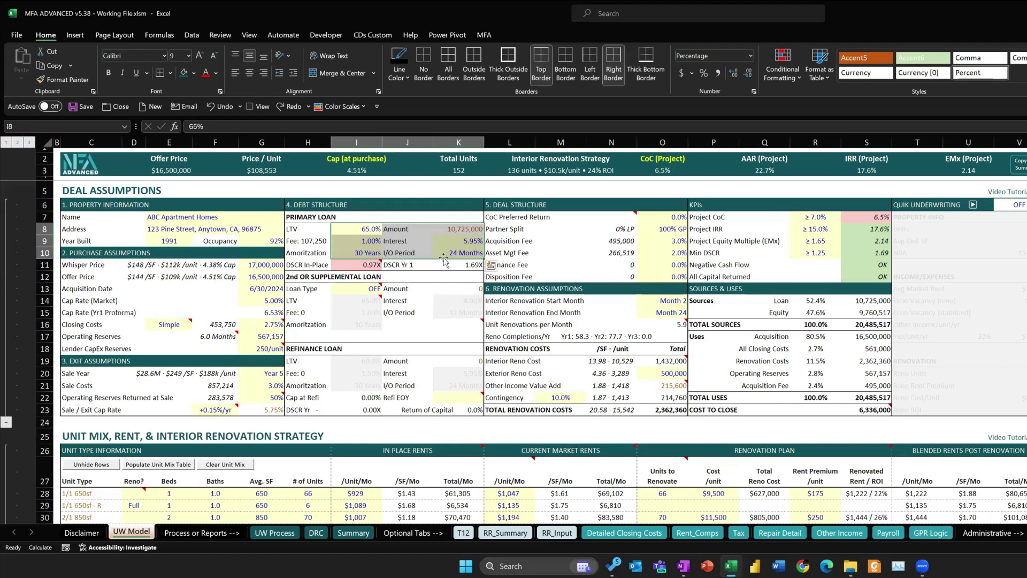
pyautogui.click(378, 216)
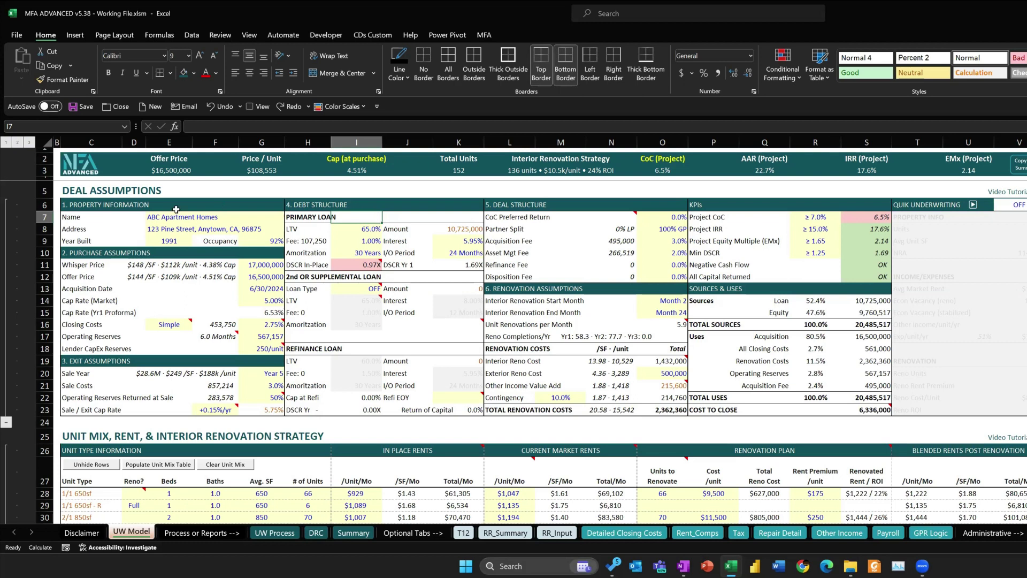
# - Examine the Deal Assumptions block, covering the purchase and exit assumptions, debt structure, preferred return and partner split, and the Equity source
pyautogui.moveTo(101, 205); pyautogui.dragTo(760, 396)
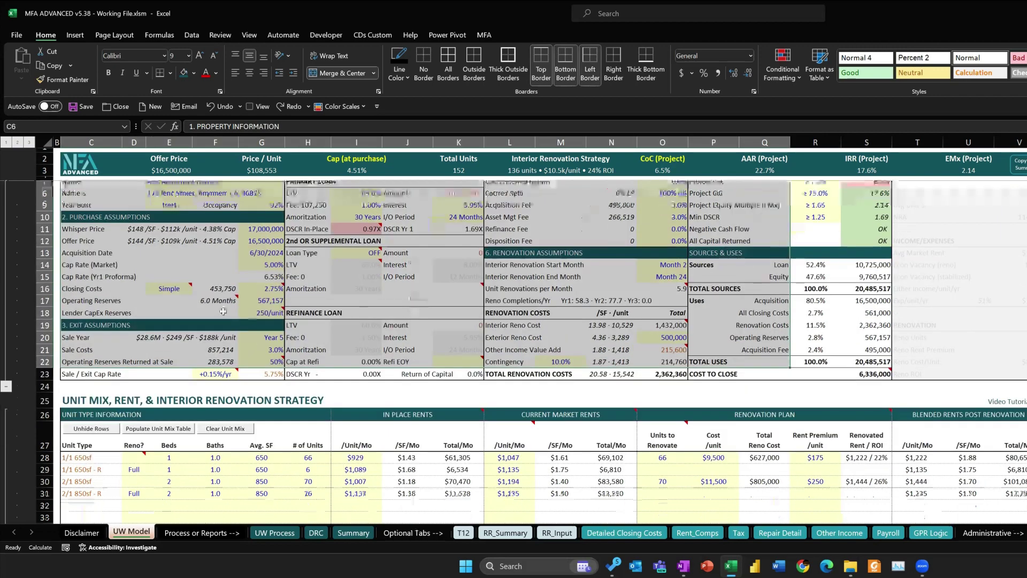
pyautogui.moveTo(89, 191); pyautogui.dragTo(423, 374)
pyautogui.moveTo(74, 432); pyautogui.dragTo(257, 420)
pyautogui.moveTo(91, 289); pyautogui.dragTo(115, 410)
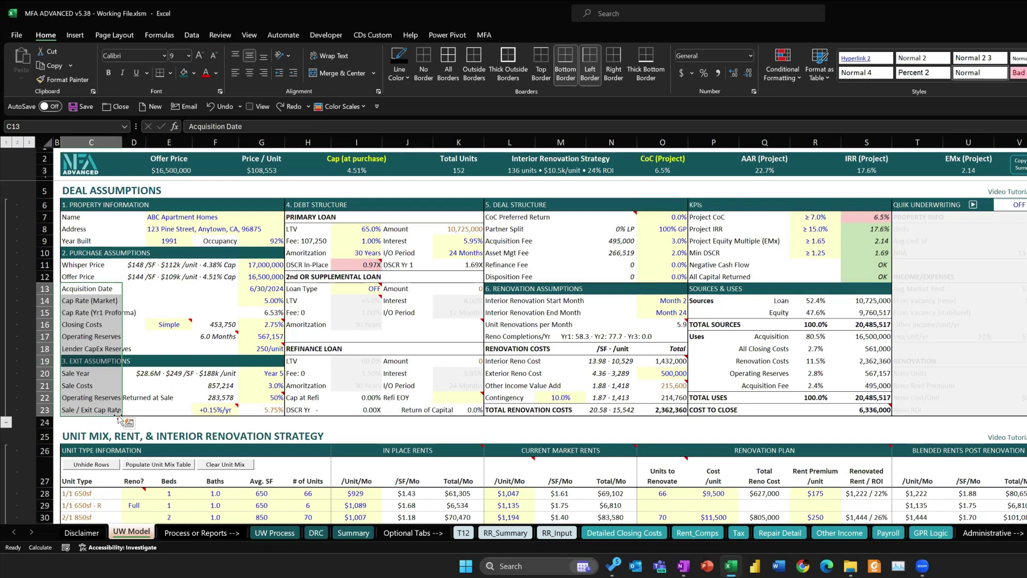
pyautogui.moveTo(294, 205); pyautogui.dragTo(460, 410)
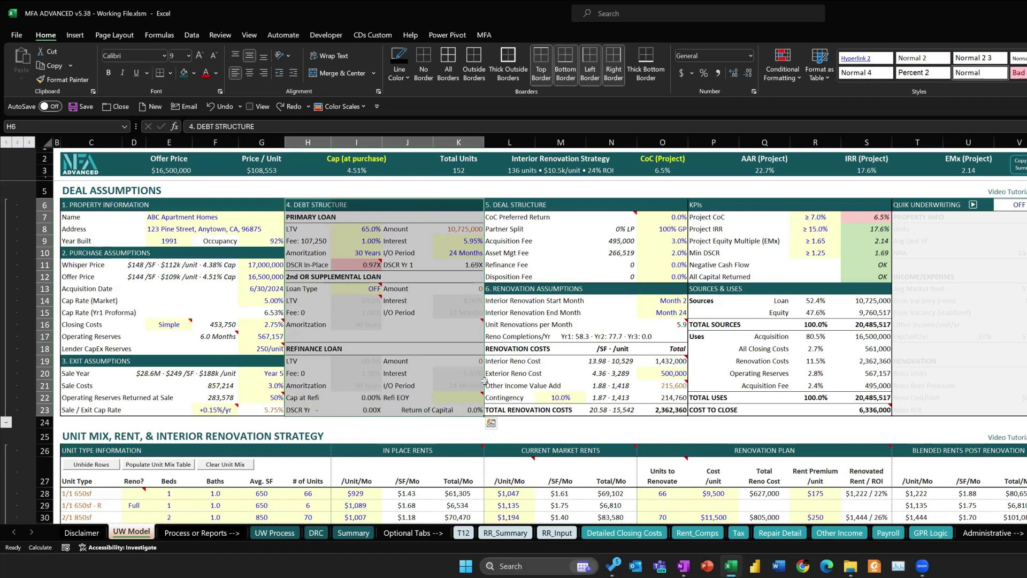
pyautogui.moveTo(508, 221); pyautogui.dragTo(645, 235)
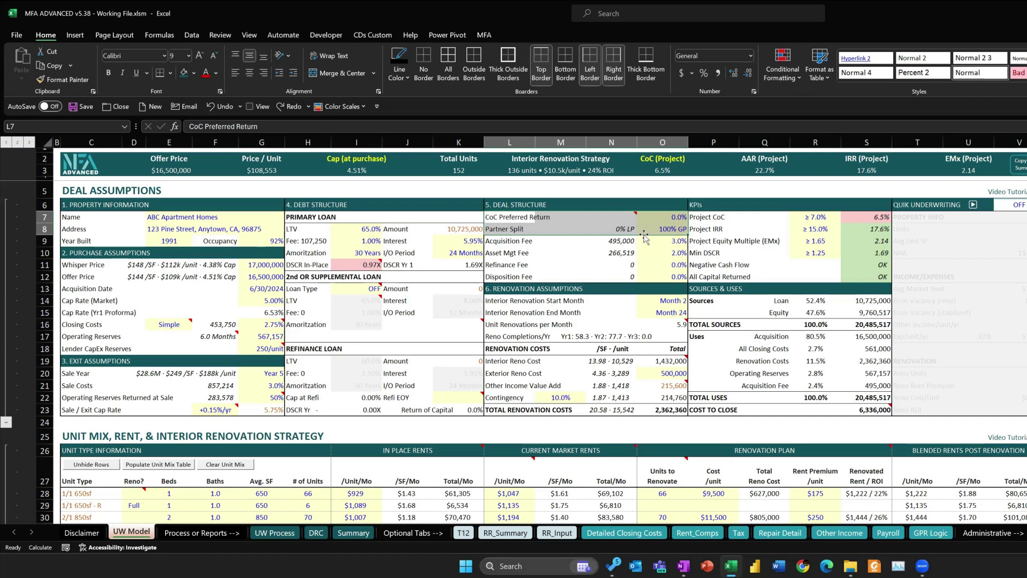
pyautogui.moveTo(191, 217); pyautogui.dragTo(591, 422)
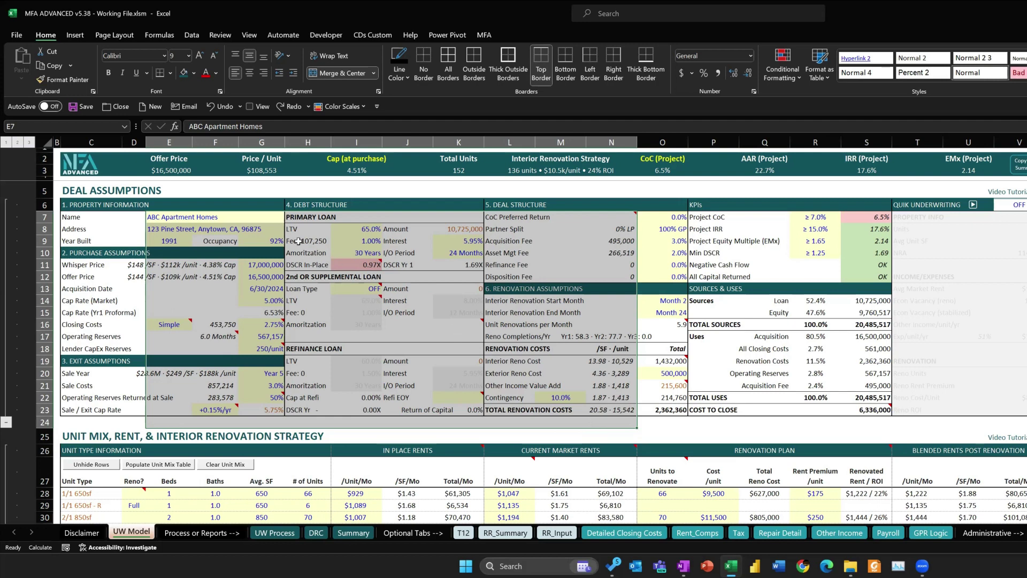
pyautogui.moveTo(302, 222); pyautogui.dragTo(438, 261)
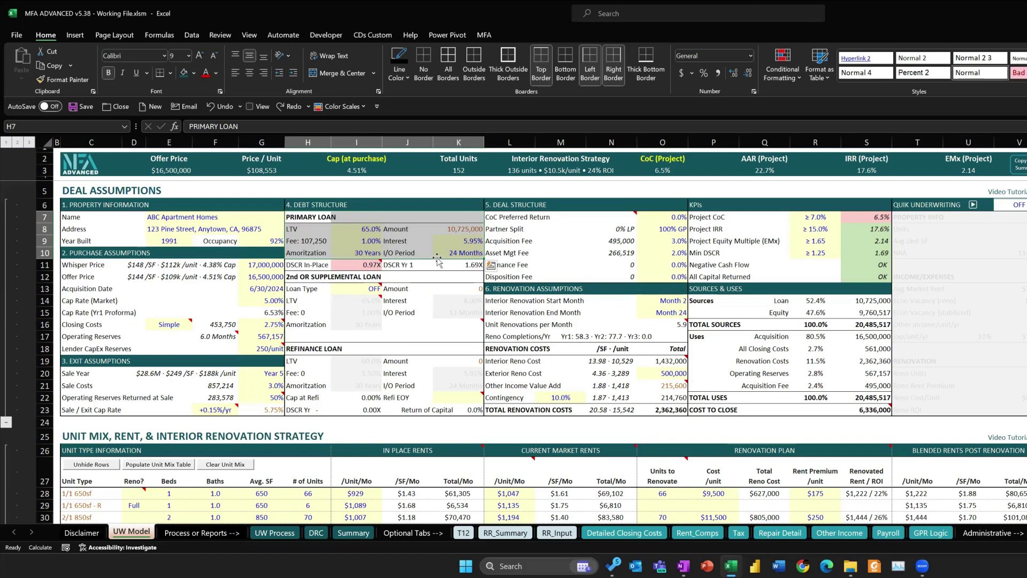
pyautogui.click(870, 314)
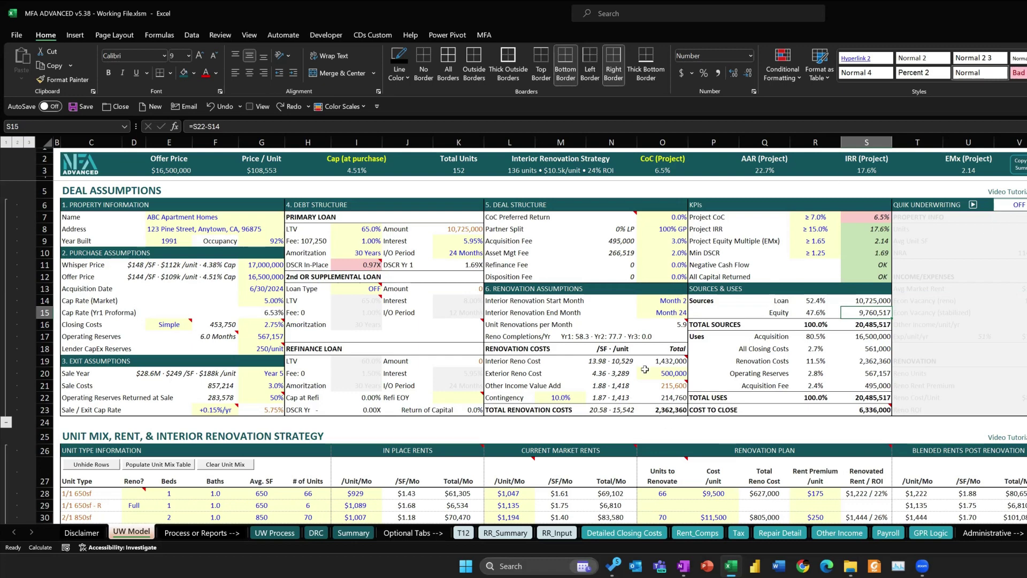
# - Examine the T12 Total column and the adjacent last month's column in the T12 mapping sheet
pyautogui.scroll(-1, 645, 369)
pyautogui.scroll(-9, 645, 369)
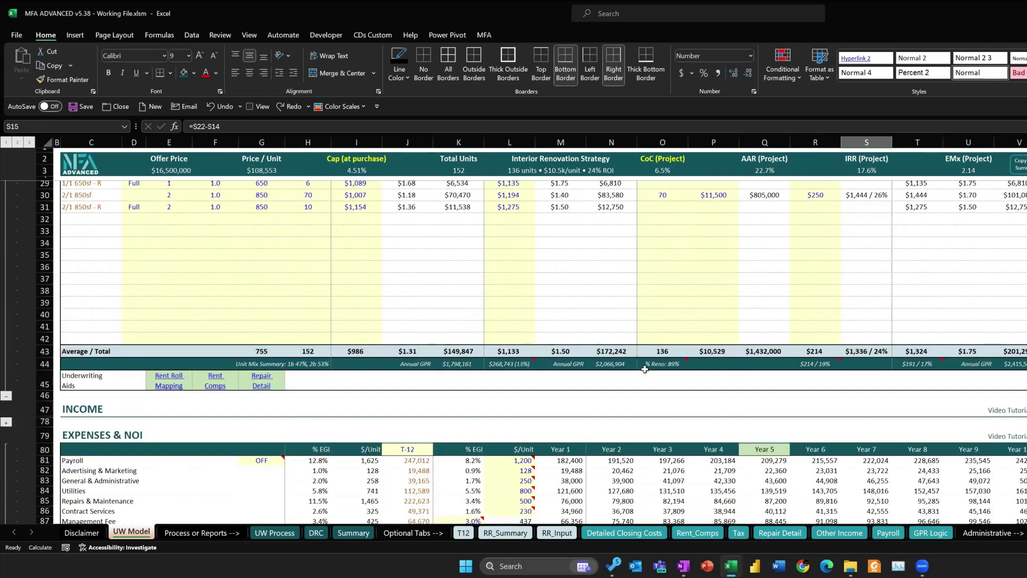
pyautogui.scroll(-1, 646, 369)
pyautogui.scroll(-2, 743, 513)
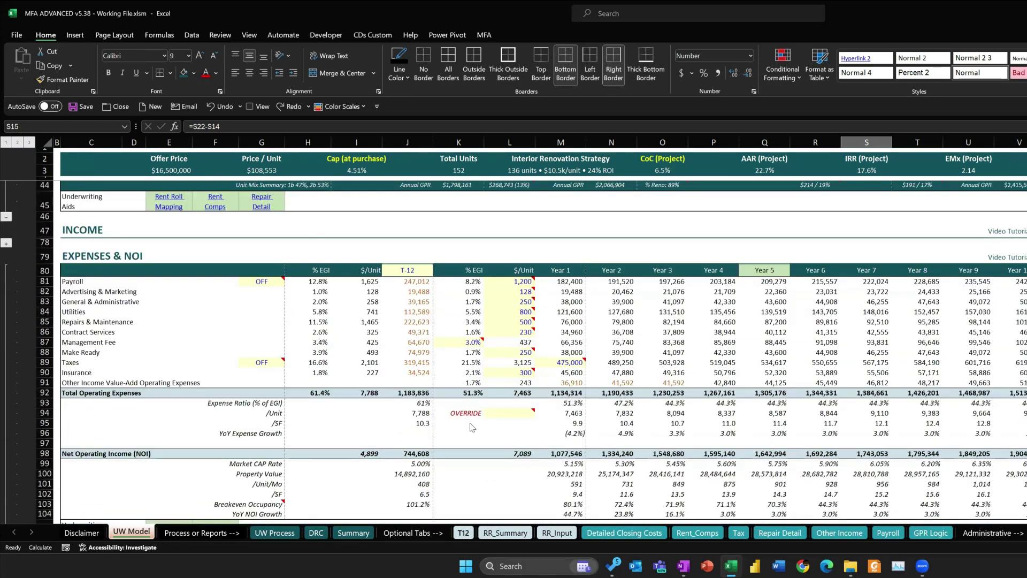
pyautogui.click(463, 532)
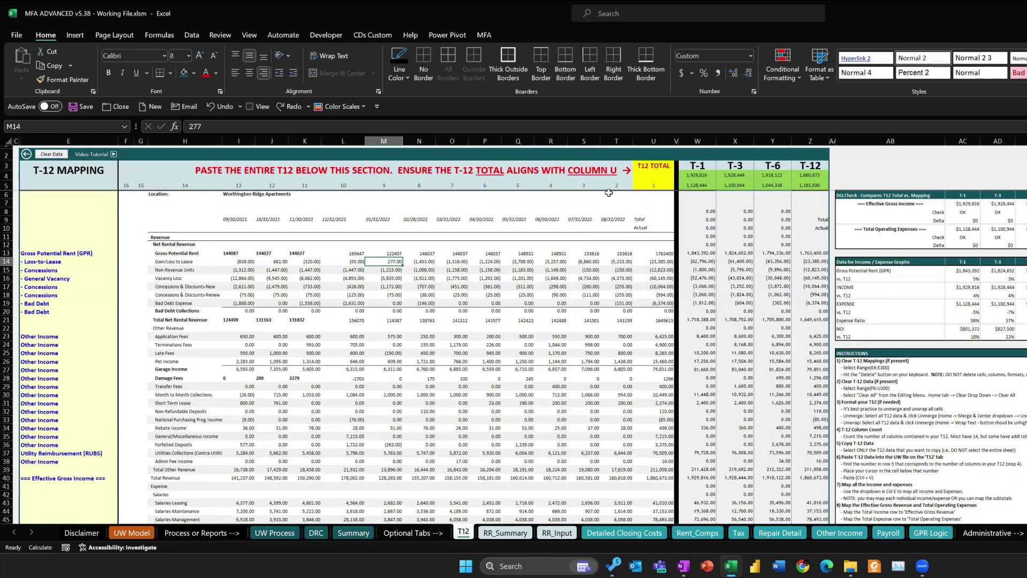
pyautogui.moveTo(616, 194); pyautogui.dragTo(645, 436)
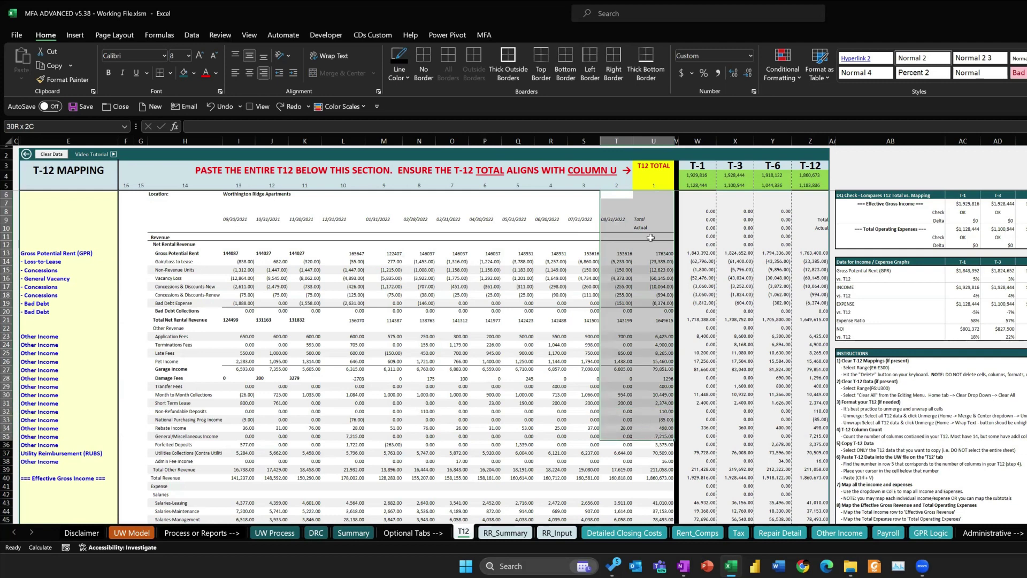
pyautogui.moveTo(654, 194); pyautogui.dragTo(654, 289)
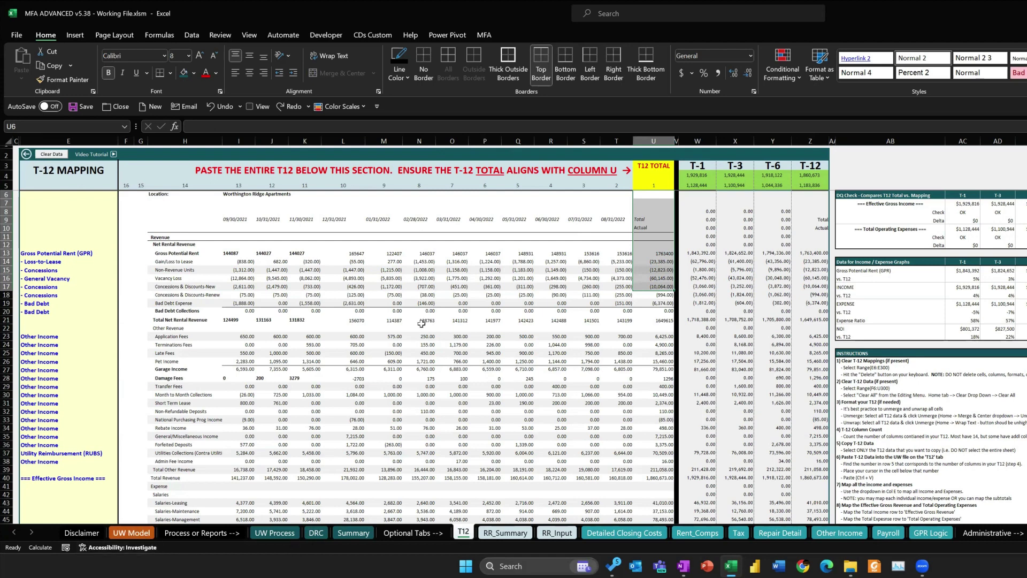
pyautogui.moveTo(657, 196); pyautogui.dragTo(658, 276)
# - Show the trailing-period options for the historical column of Expenses & NOI in the UW Model sheet, without changing the selection
pyautogui.click(132, 533)
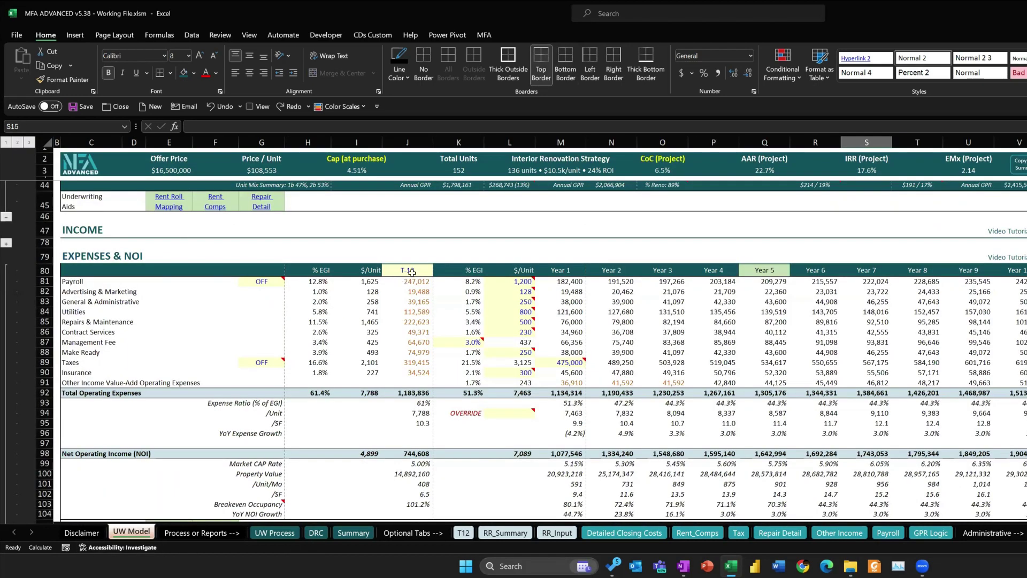
pyautogui.click(410, 271)
pyautogui.hotkey('alt', 'Down')
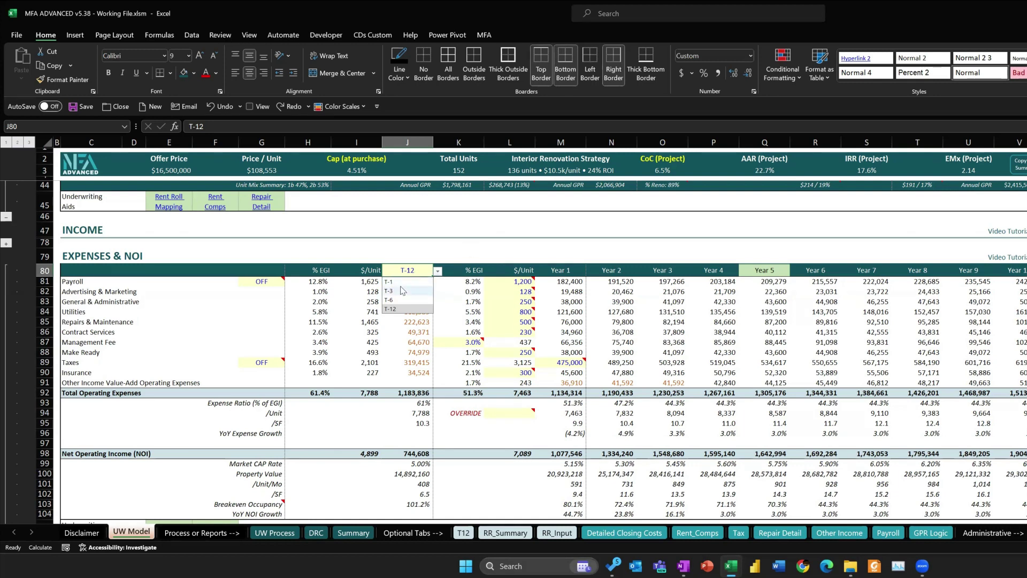
pyautogui.click(456, 250)
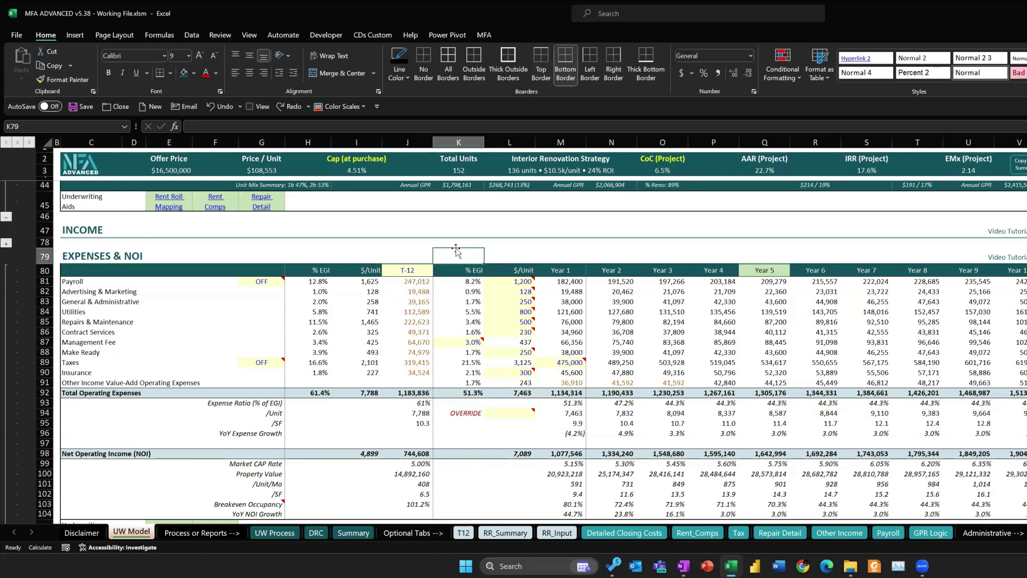
# - Expand the collapsed Income section in the UW Model sheet and review it alongside the unit mix table
pyautogui.scroll(1, 209, 261)
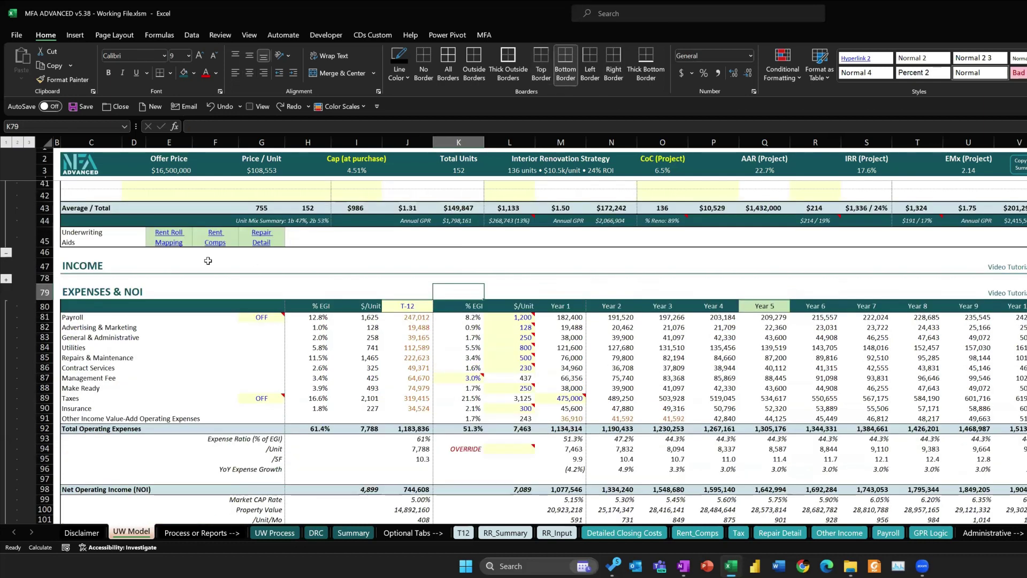
pyautogui.click(6, 279)
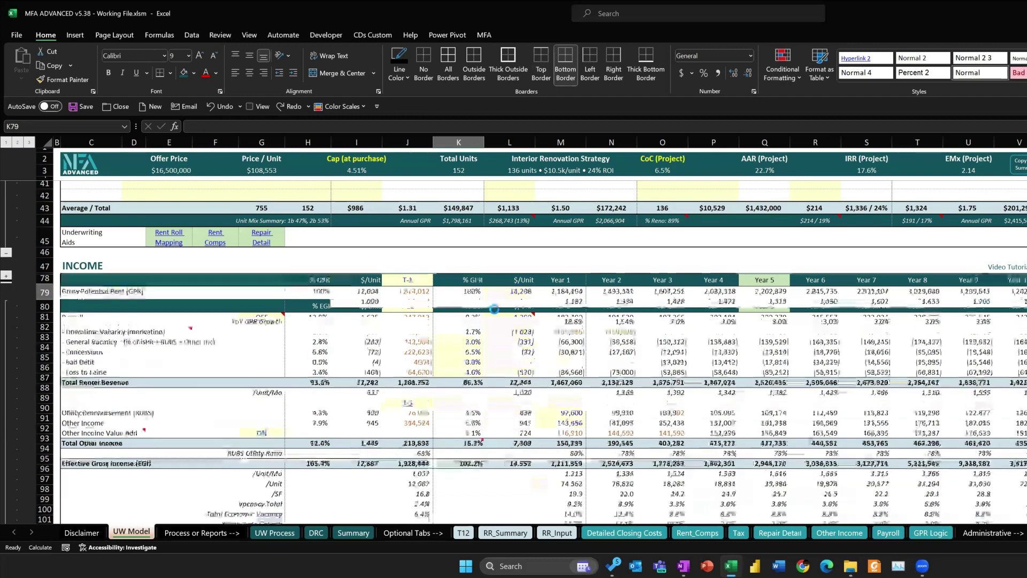
pyautogui.scroll(-1, 494, 310)
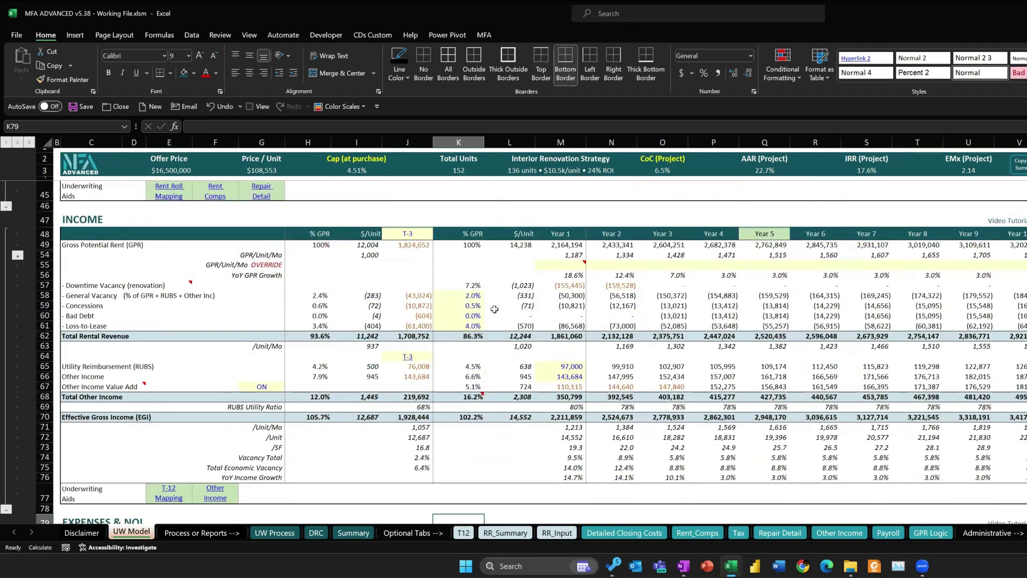
pyautogui.scroll(7, 495, 310)
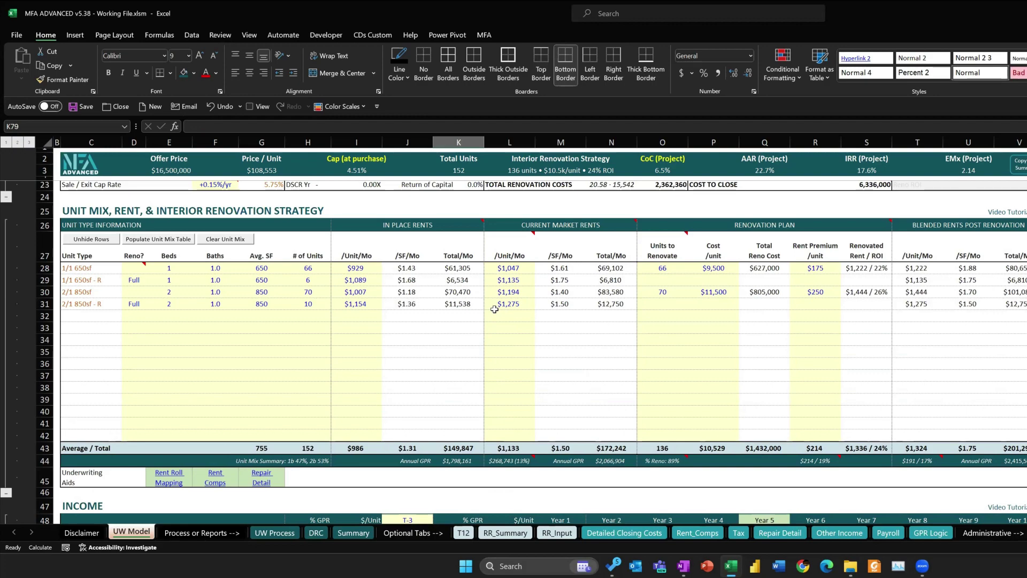
pyautogui.scroll(-10, 495, 309)
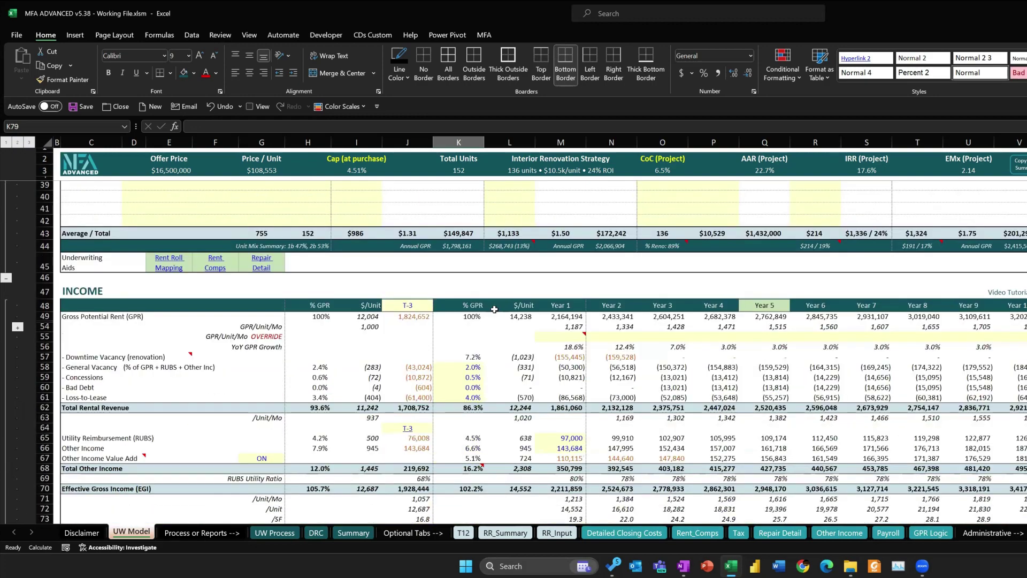
pyautogui.scroll(-1, 494, 309)
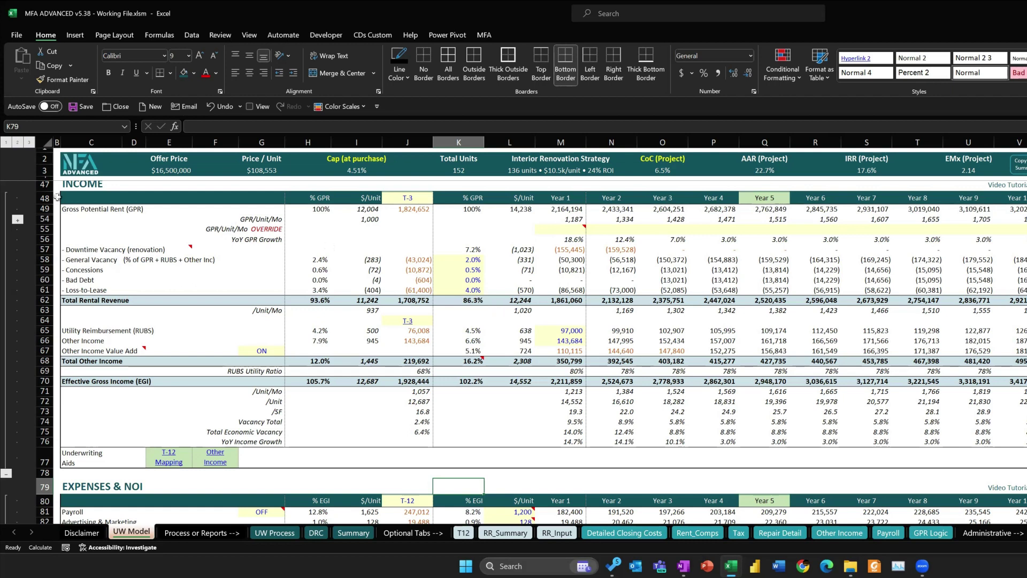
# - Highlight the Income line items from the header to Effective Gross Income with their % GPR to Year 1 columns, and the per-unit vacancy and concession amounts
pyautogui.moveTo(71, 201); pyautogui.dragTo(83, 381)
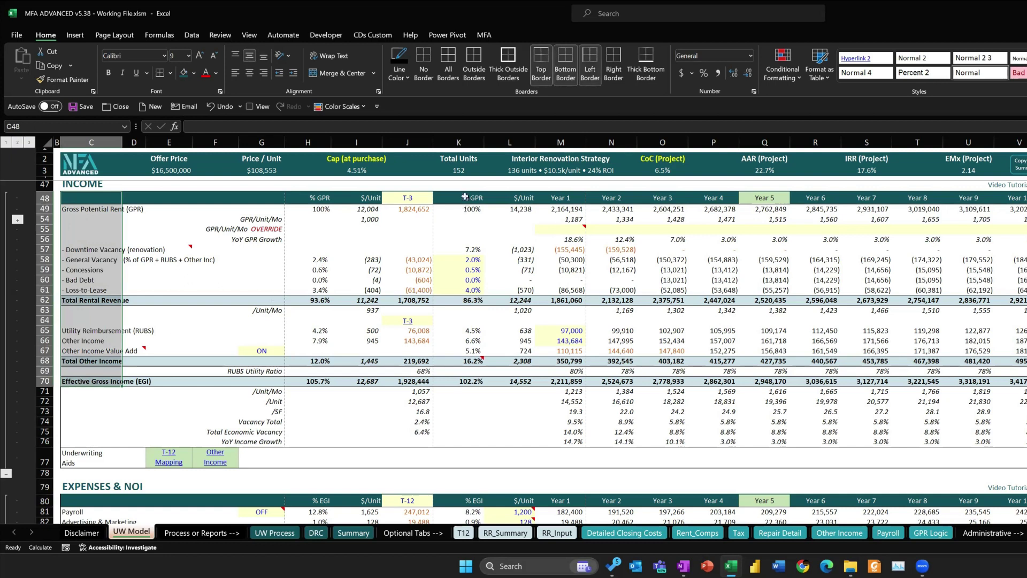
pyautogui.keyDown('ctrl'); pyautogui.moveTo(466, 199); pyautogui.dragTo(554, 383); pyautogui.keyUp('ctrl')
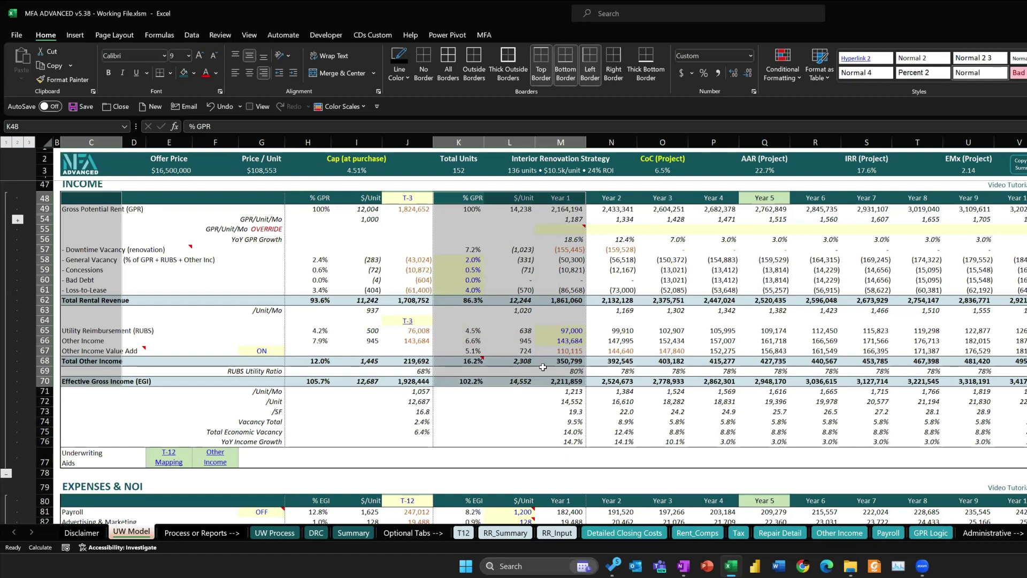
pyautogui.moveTo(515, 249); pyautogui.dragTo(522, 282)
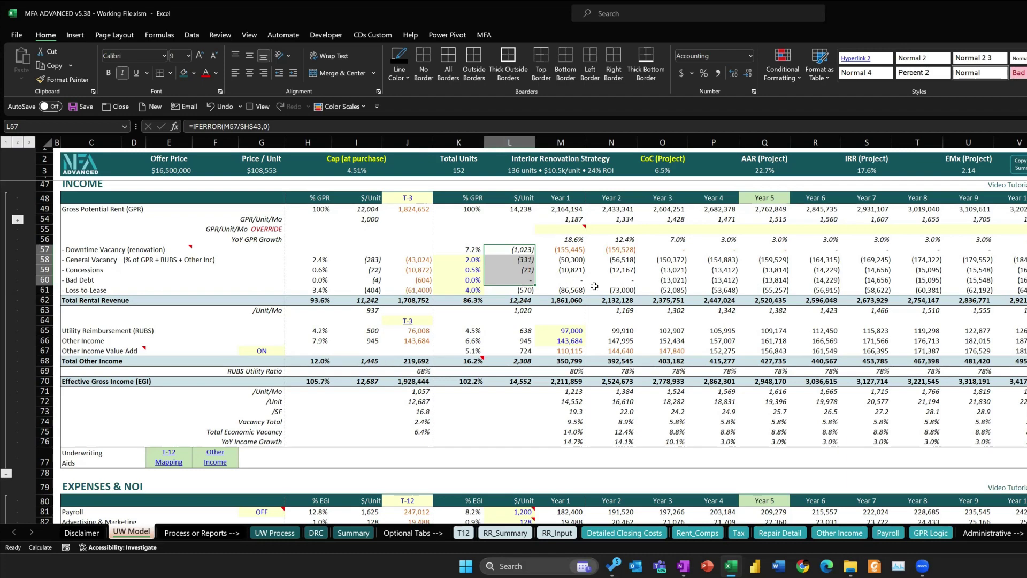
# - Highlight the expense lines from General & Administrative to Taxes in the UW Model sheet, and open the T12 mapping sheet
pyautogui.scroll(-6, 92, 368)
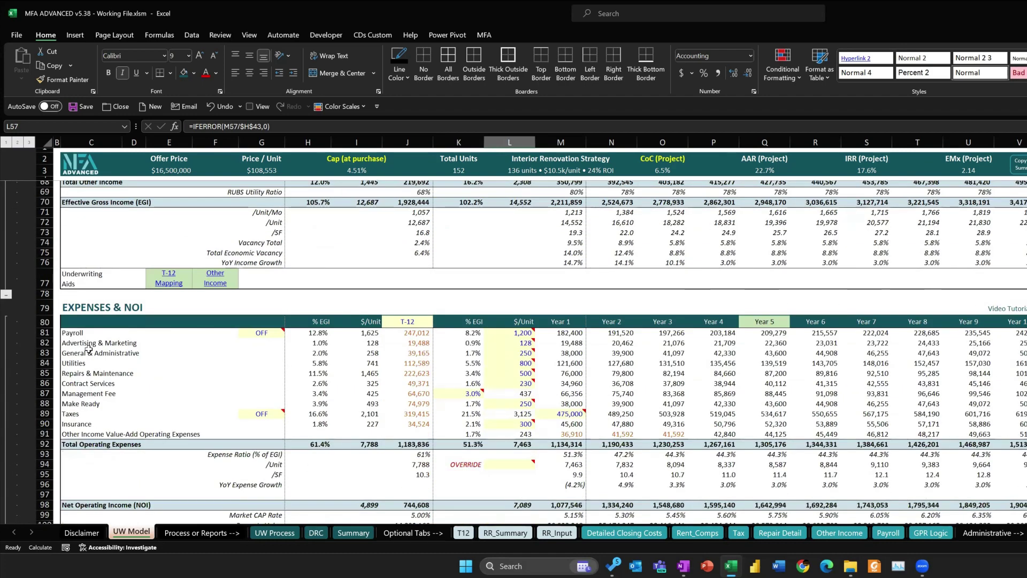
pyautogui.moveTo(89, 352); pyautogui.dragTo(88, 416)
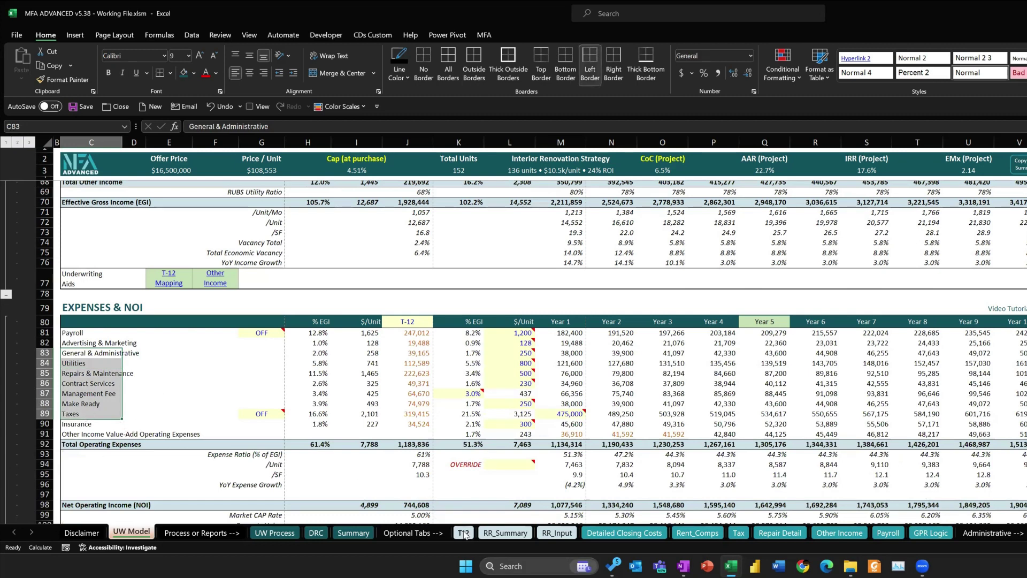
pyautogui.click(160, 276)
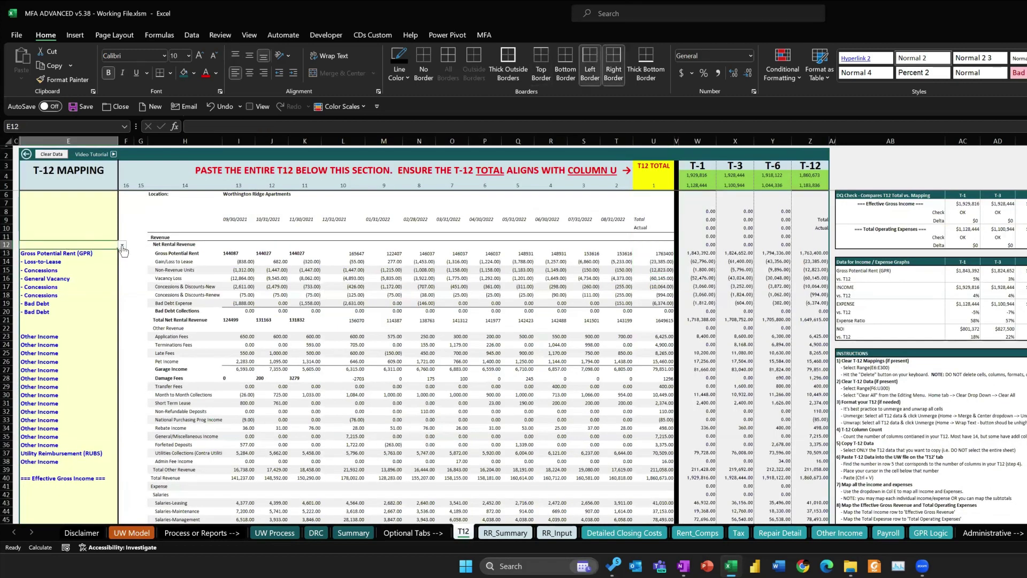
pyautogui.click(122, 245)
pyautogui.click(239, 269)
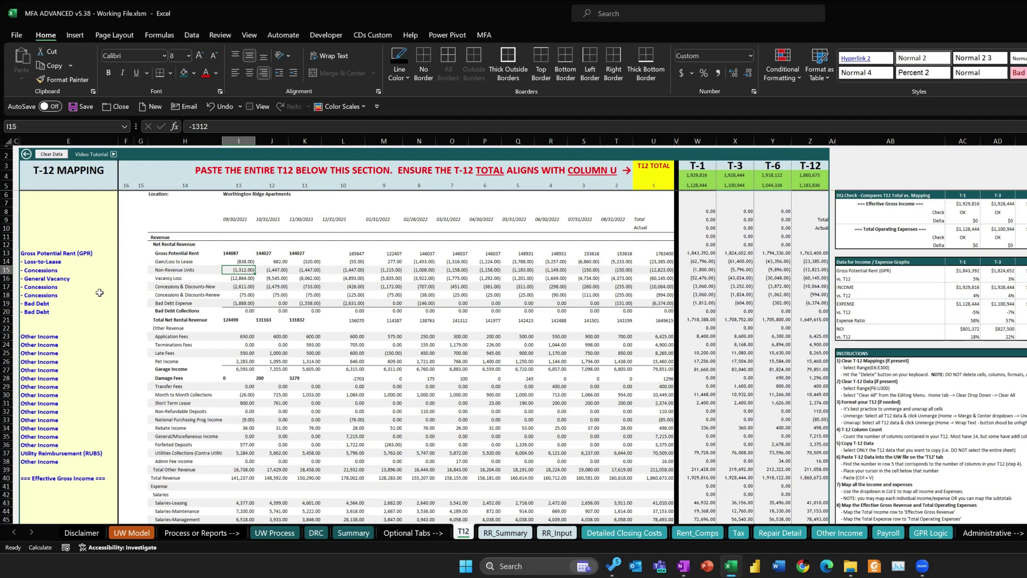
# - Highlight the line items from Late Fees to Forfeited Deposits in the T12 sheet and examine the statement down to Total Net Income
pyautogui.scroll(-3, 164, 301)
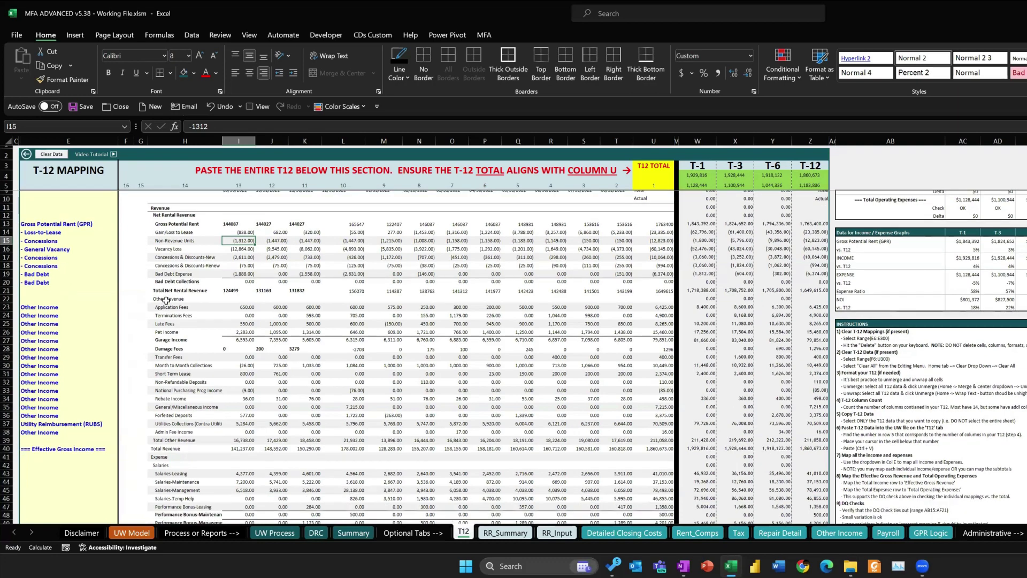
pyautogui.moveTo(182, 264); pyautogui.dragTo(196, 357)
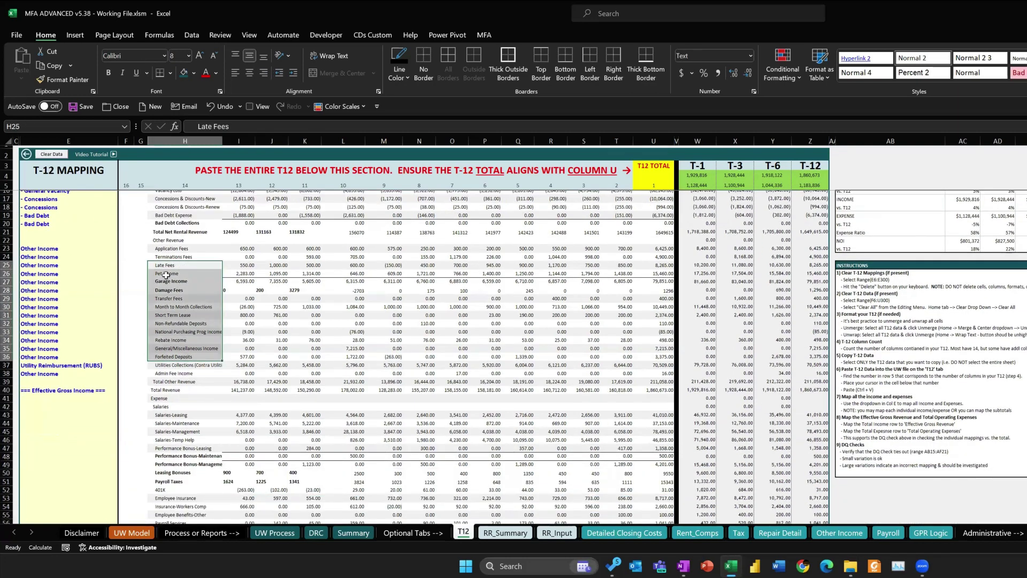
pyautogui.scroll(-8, 498, 330)
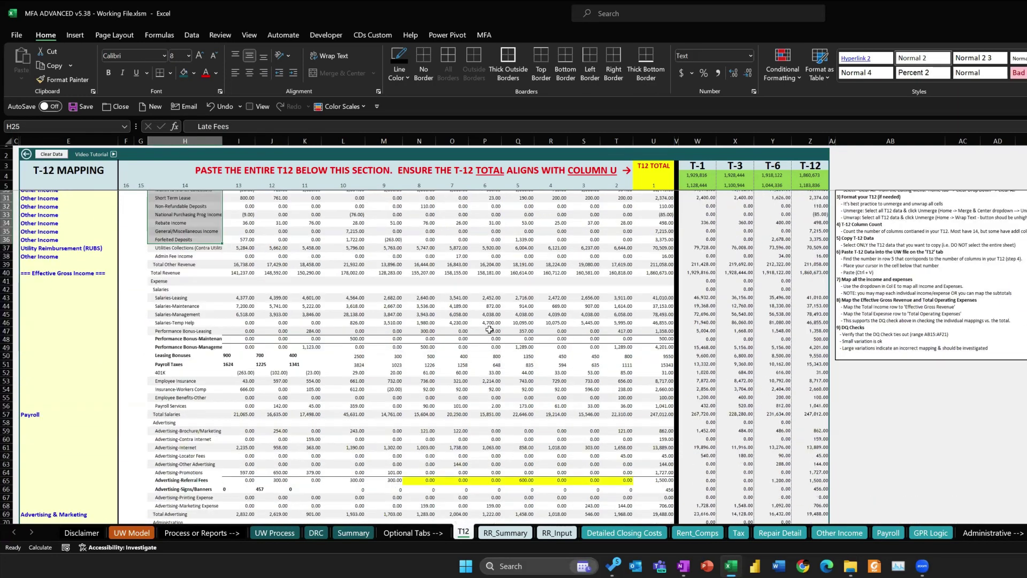
pyautogui.scroll(-20, 426, 326)
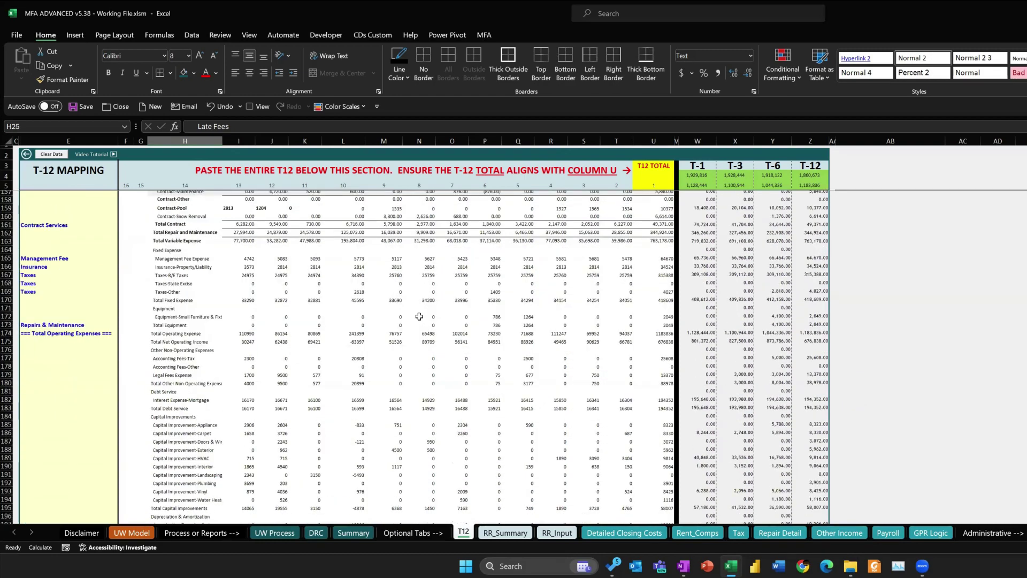
pyautogui.scroll(-11, 390, 303)
pyautogui.scroll(8, 385, 301)
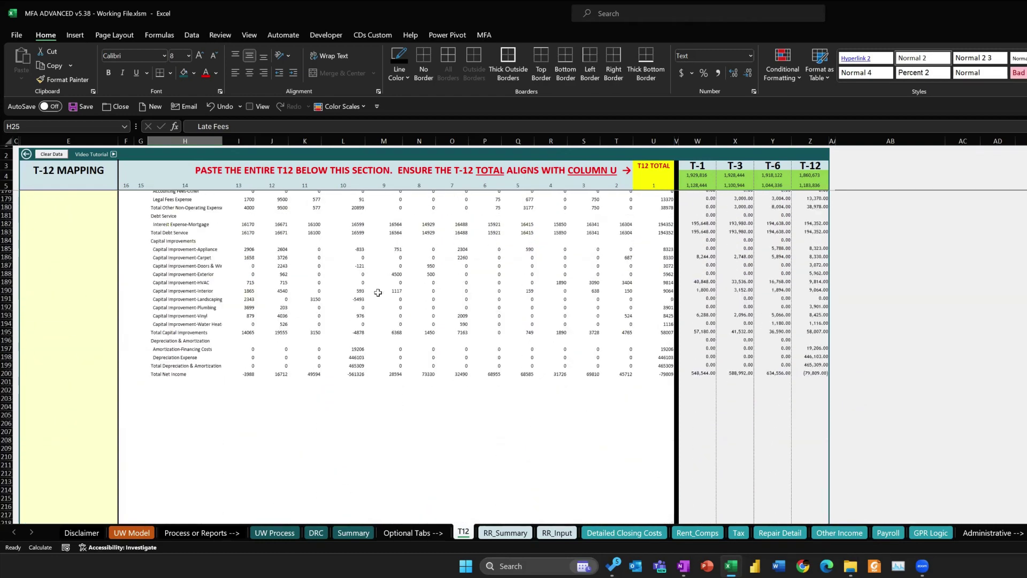
pyautogui.scroll(20, 378, 293)
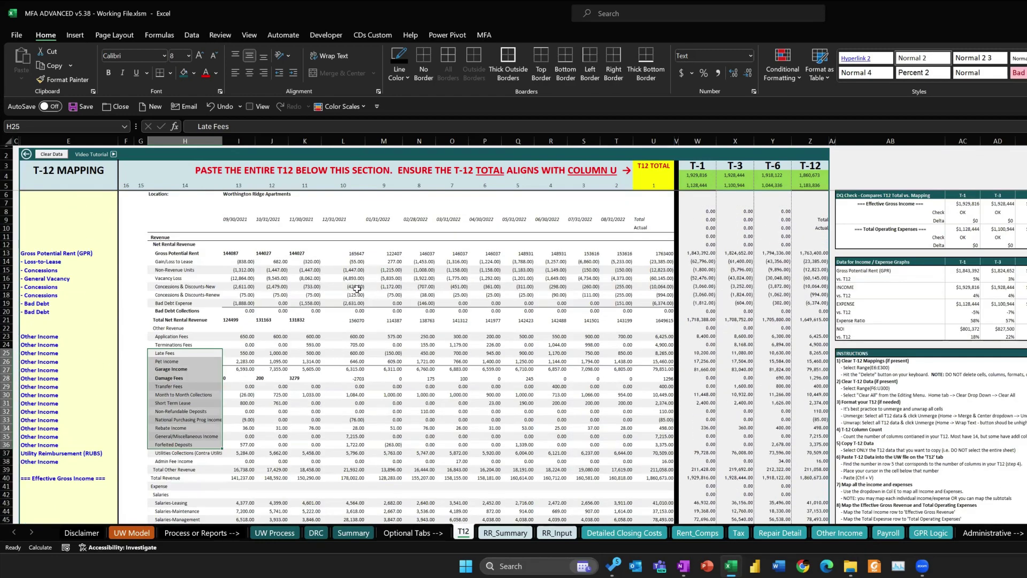
# - Compare the Utilities T-12 total, underwritten $/Unit input and historical $/Unit in the UW Model's Expenses & NOI section
pyautogui.click(144, 537)
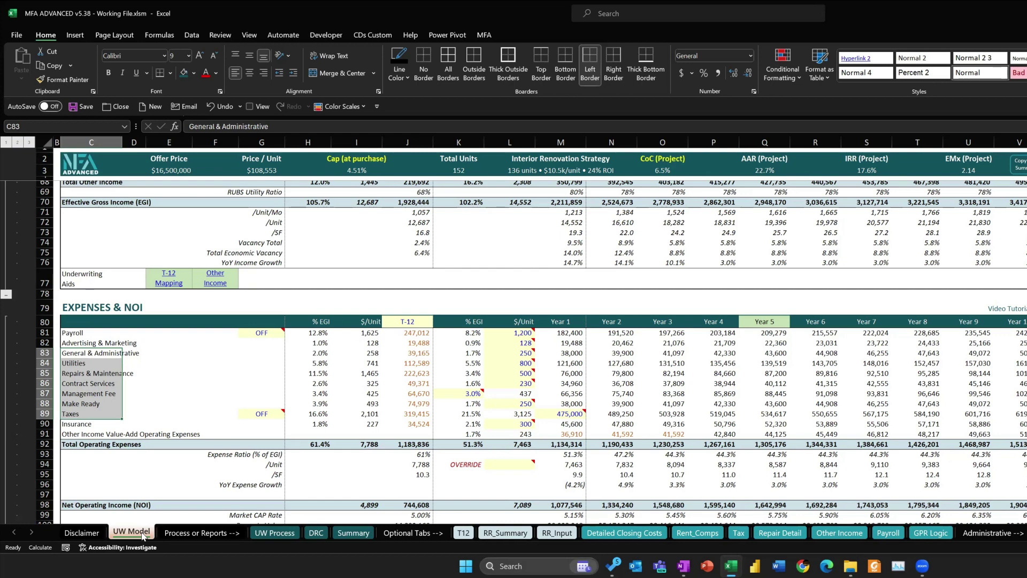
pyautogui.hotkey('ctrl', 'v')
pyautogui.click(405, 363)
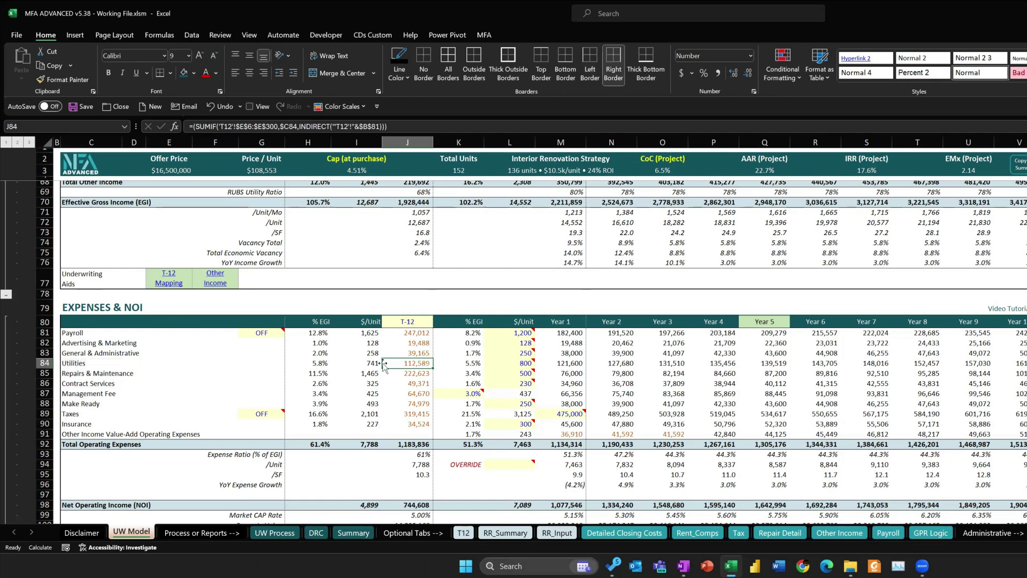
pyautogui.click(520, 363)
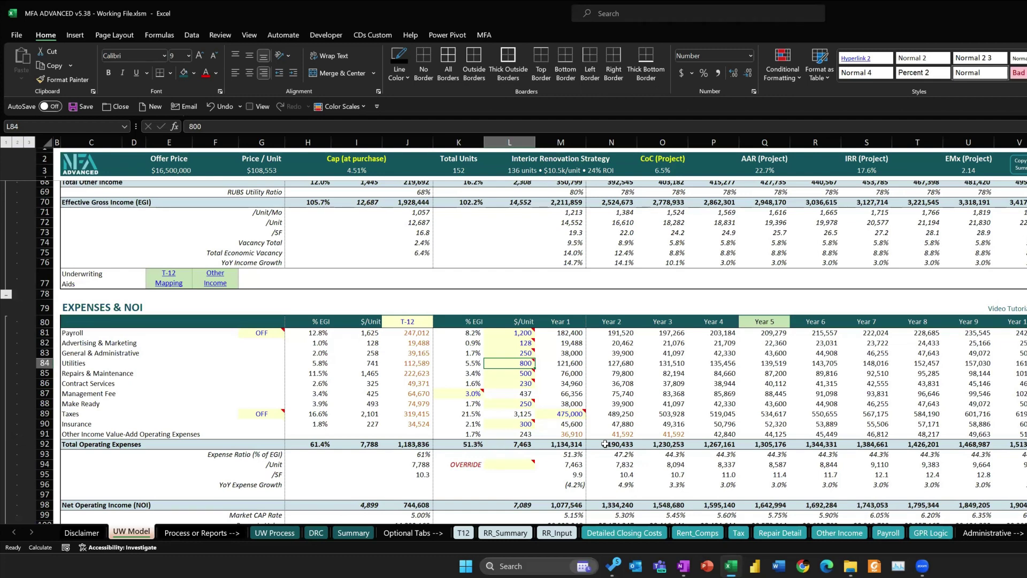
pyautogui.press('Left')
pyautogui.press('Left')
pyautogui.press('Left')
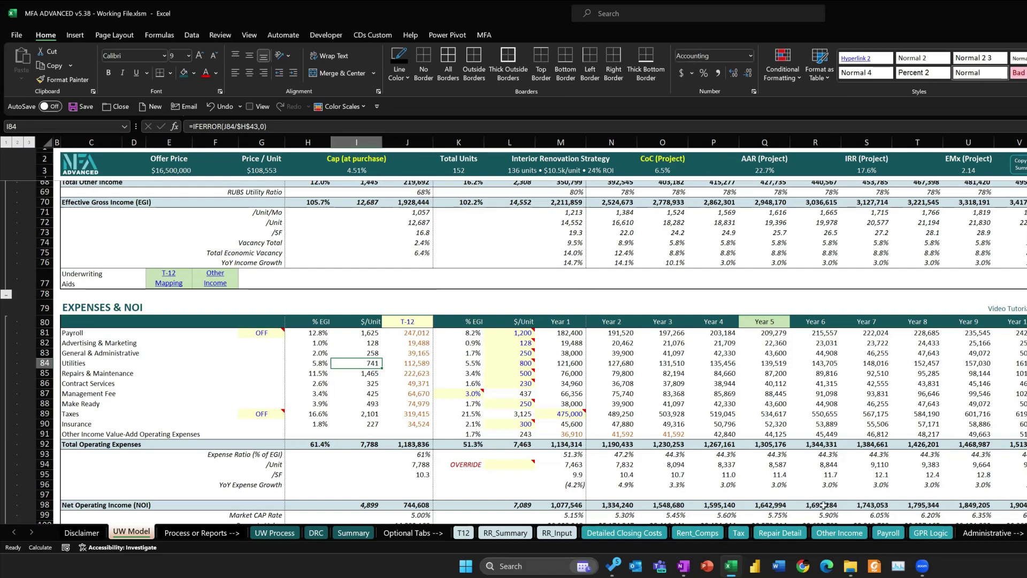
# - Expand the collapsed Cash Flows and Debt sections in the UW Model sheet
pyautogui.scroll(-7, 754, 444)
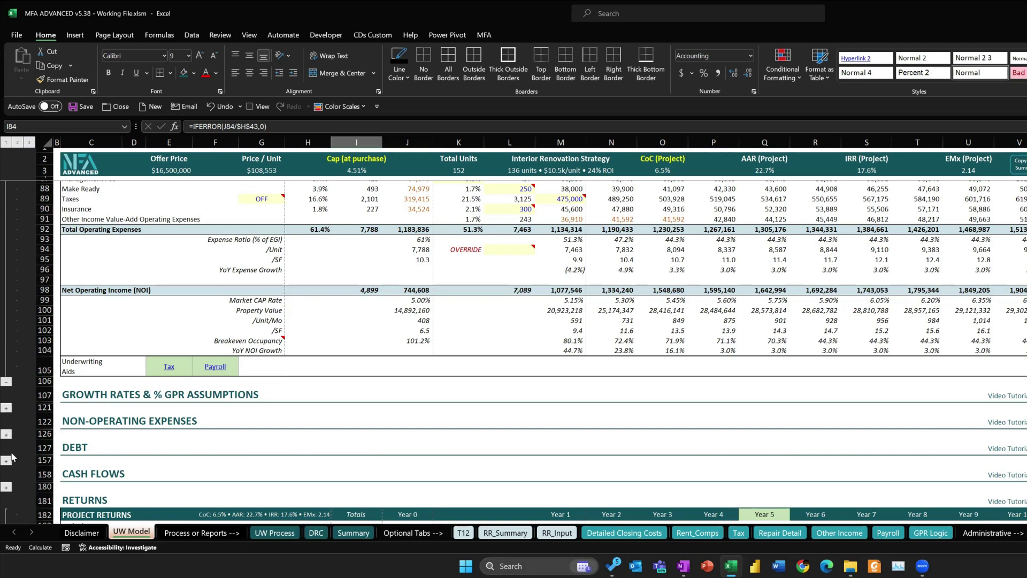
pyautogui.click(5, 487)
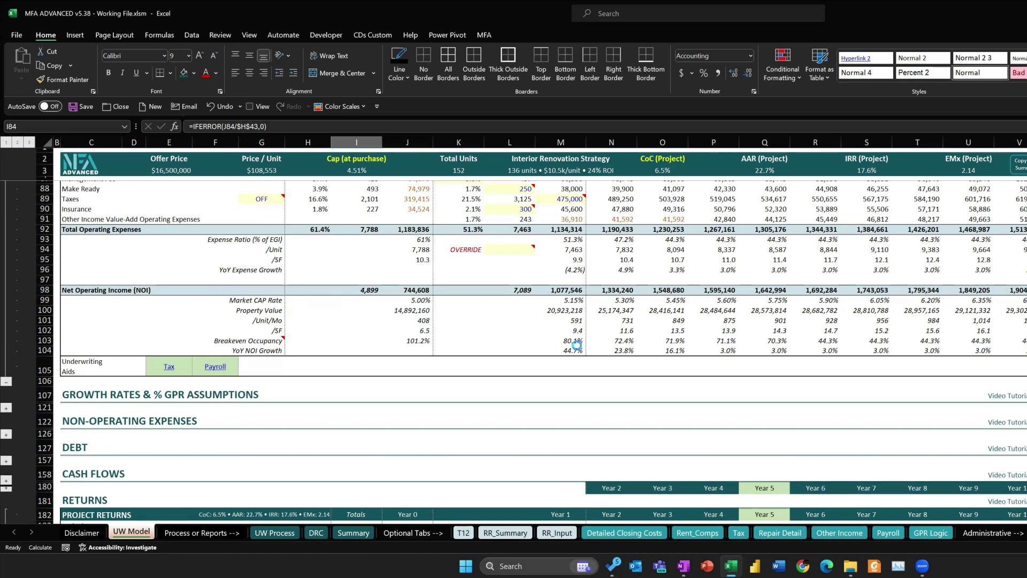
pyautogui.scroll(-6, 676, 315)
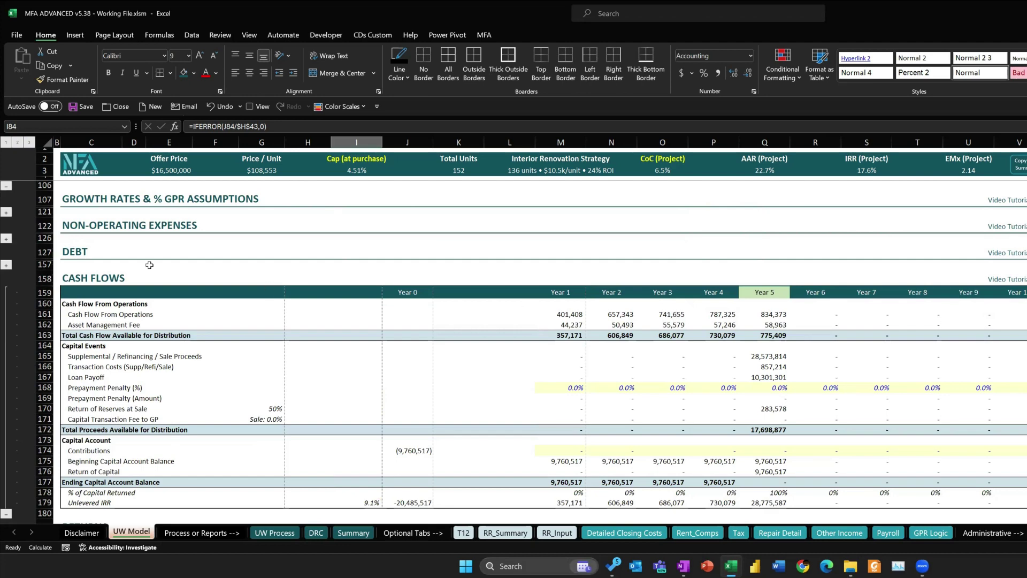
pyautogui.click(6, 265)
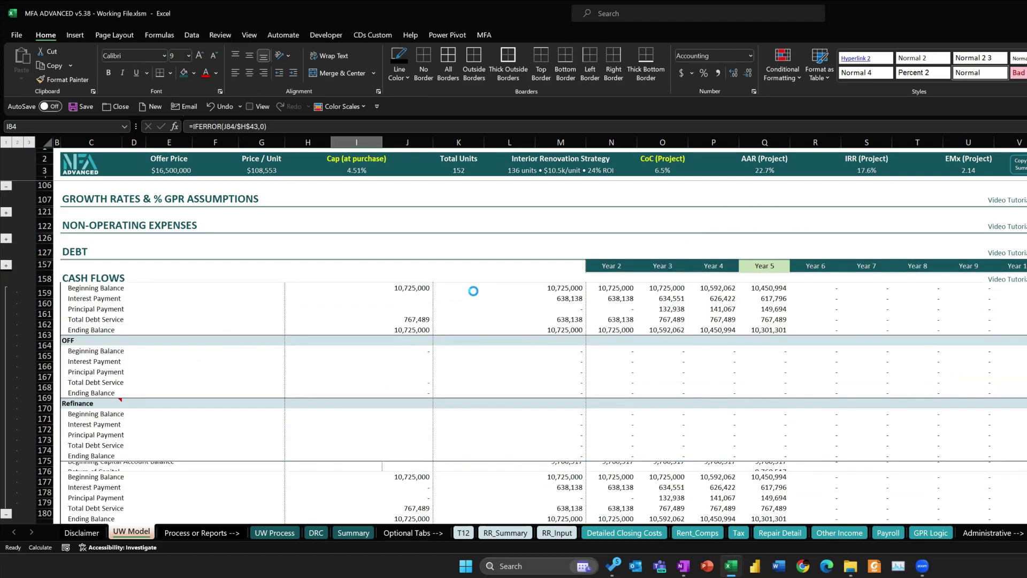
# - Expand the Non-Operating Expenses section and highlight the Lender CapEx Reserves from Year 1 to Year 5
pyautogui.scroll(2, 473, 291)
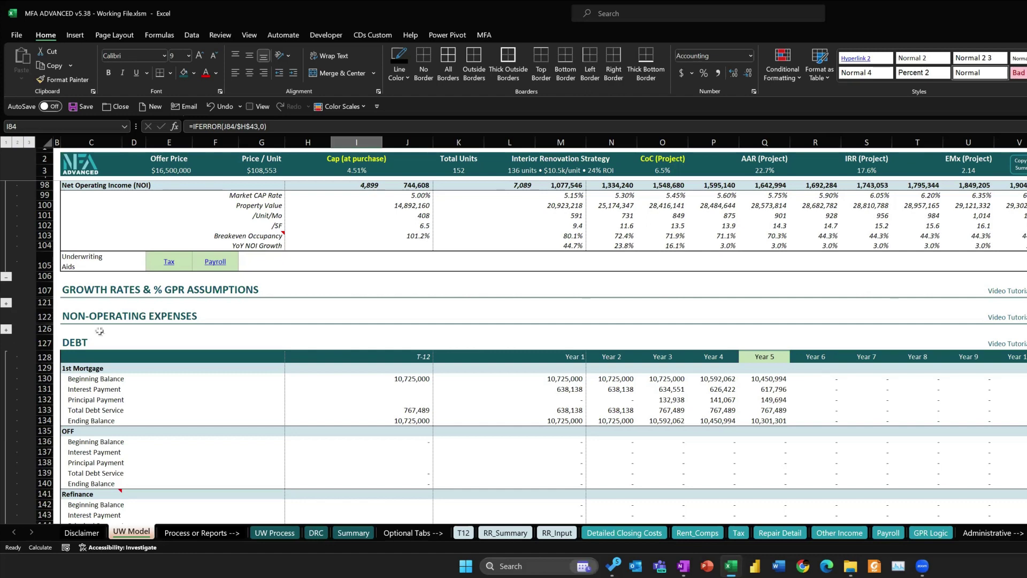
pyautogui.click(6, 329)
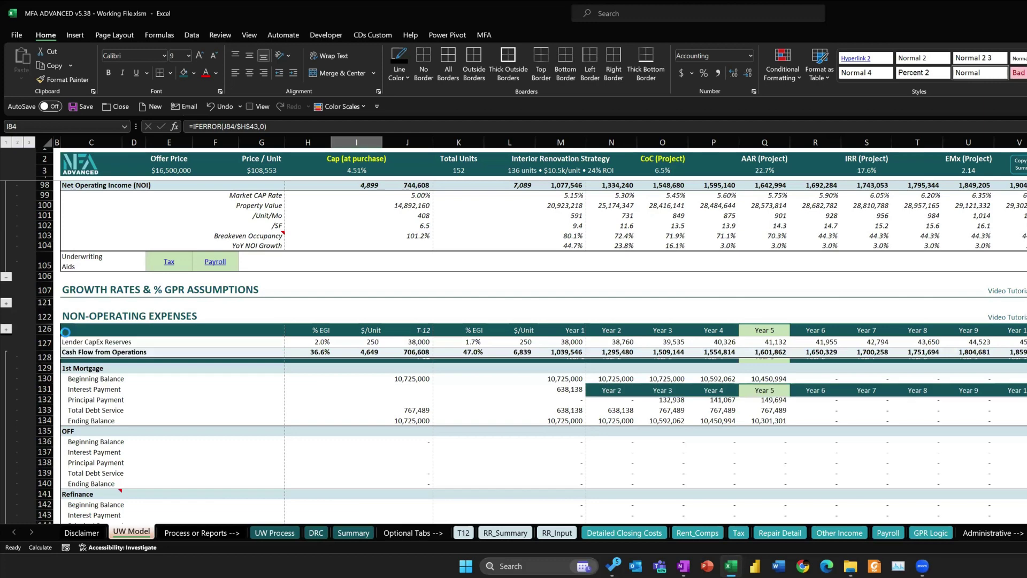
pyautogui.moveTo(624, 339); pyautogui.dragTo(776, 341)
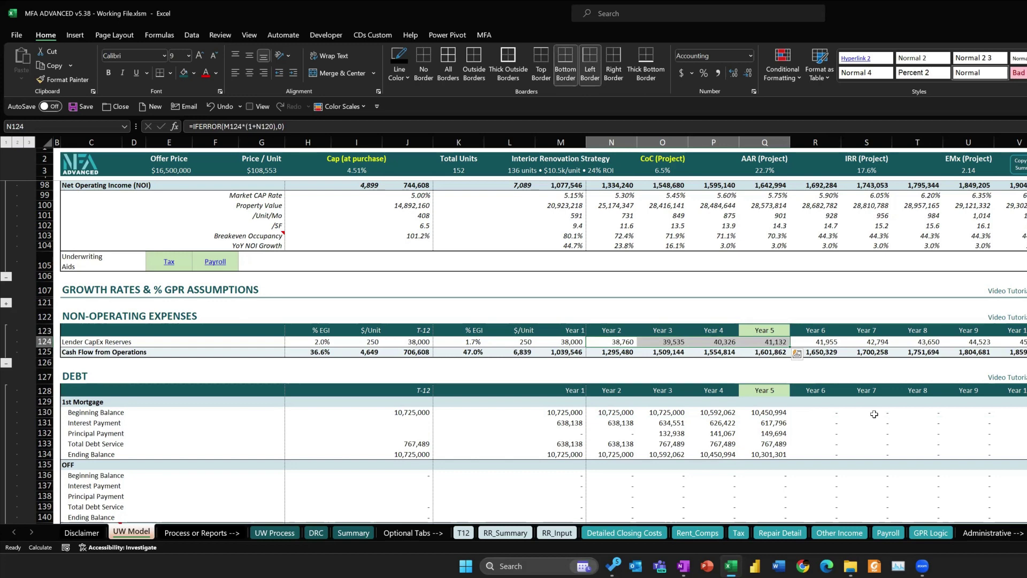
pyautogui.click(579, 342)
pyautogui.moveTo(579, 342); pyautogui.dragTo(746, 340)
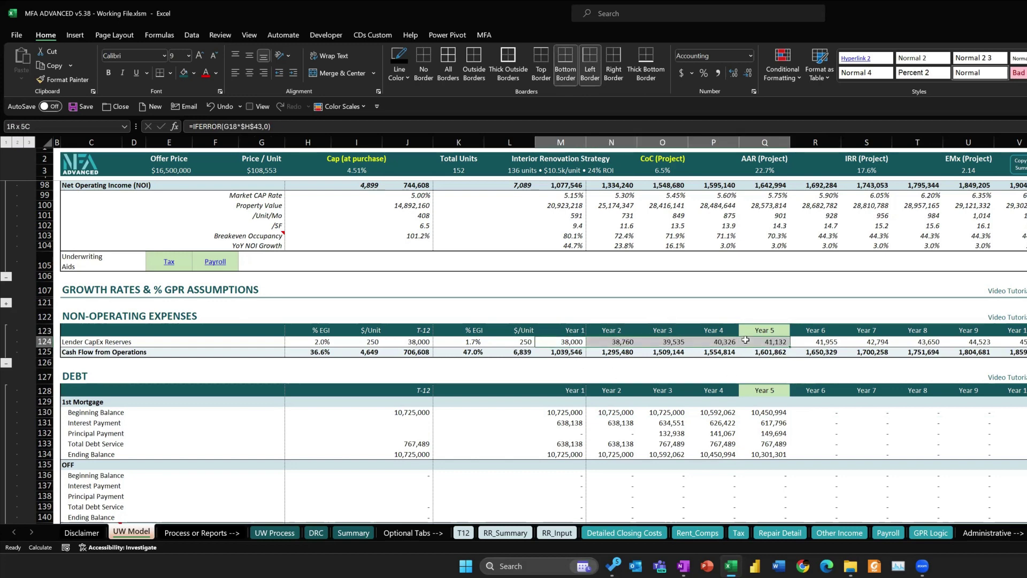
pyautogui.click(599, 315)
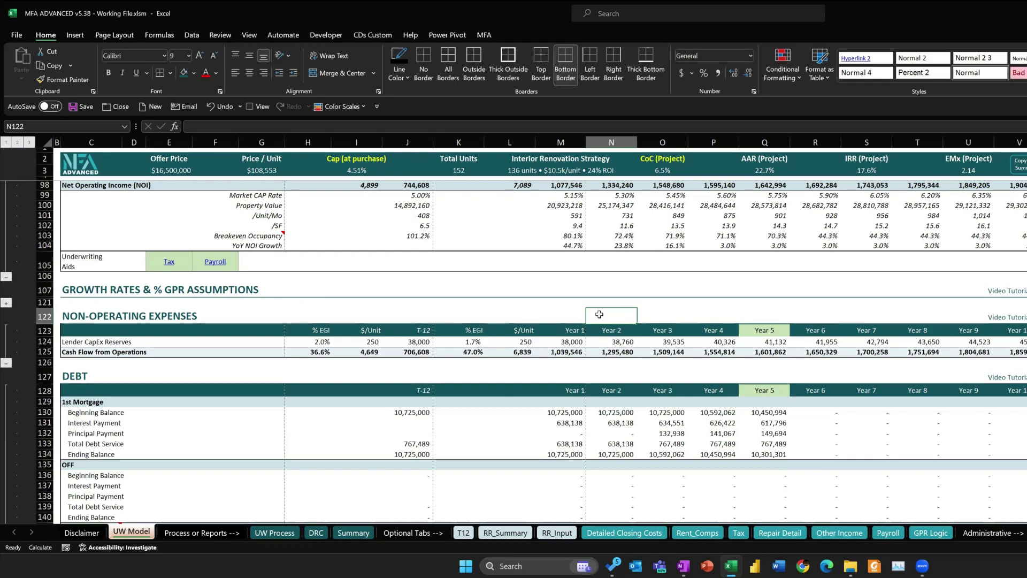
# - Highlight the Operating Reserves row in the purchase assumptions of Deal Assumptions, and return to the Income section
pyautogui.scroll(15, 600, 314)
pyautogui.scroll(8, 107, 258)
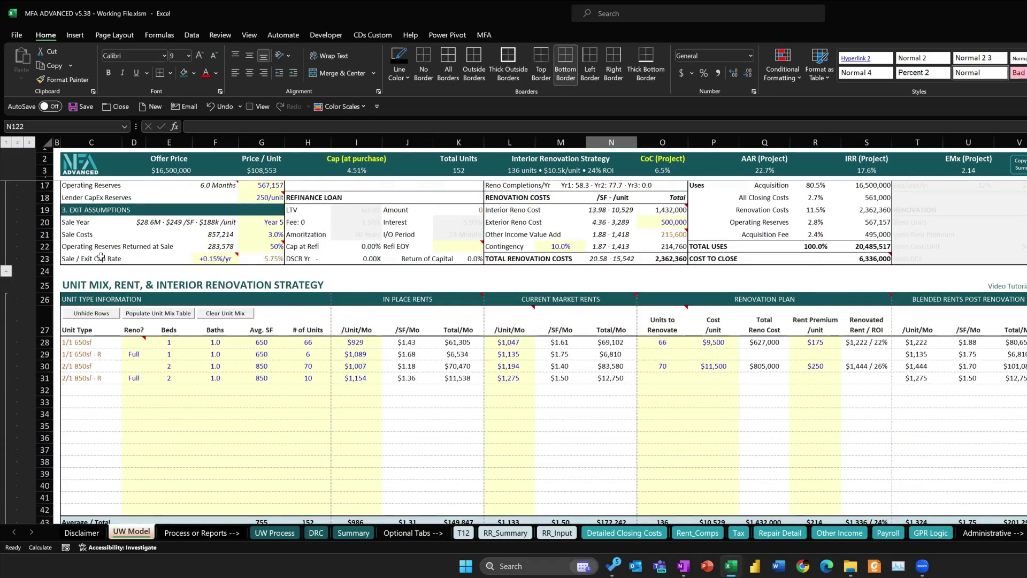
pyautogui.scroll(4, 100, 257)
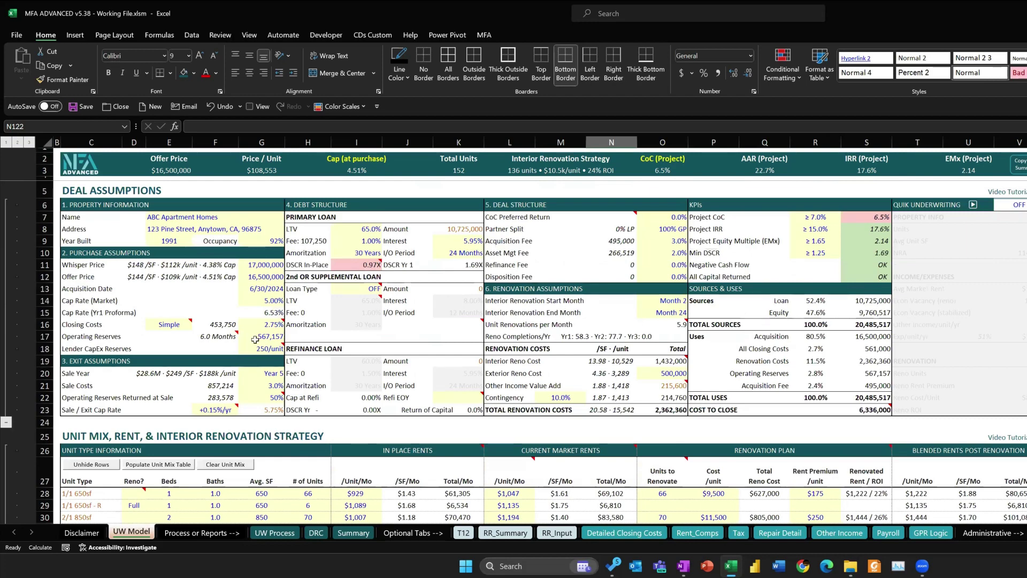
pyautogui.click(256, 339)
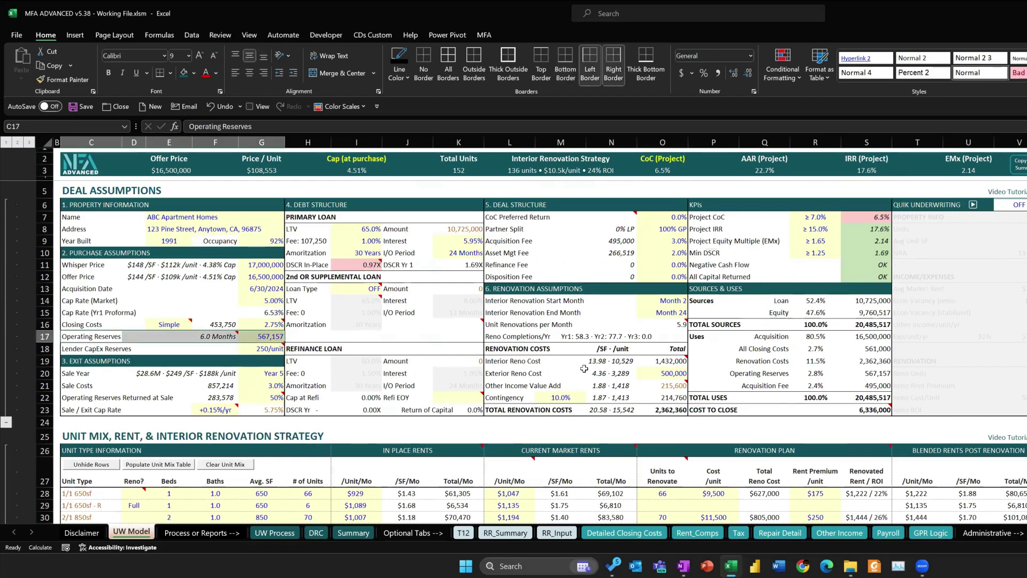
pyautogui.scroll(-7, 585, 368)
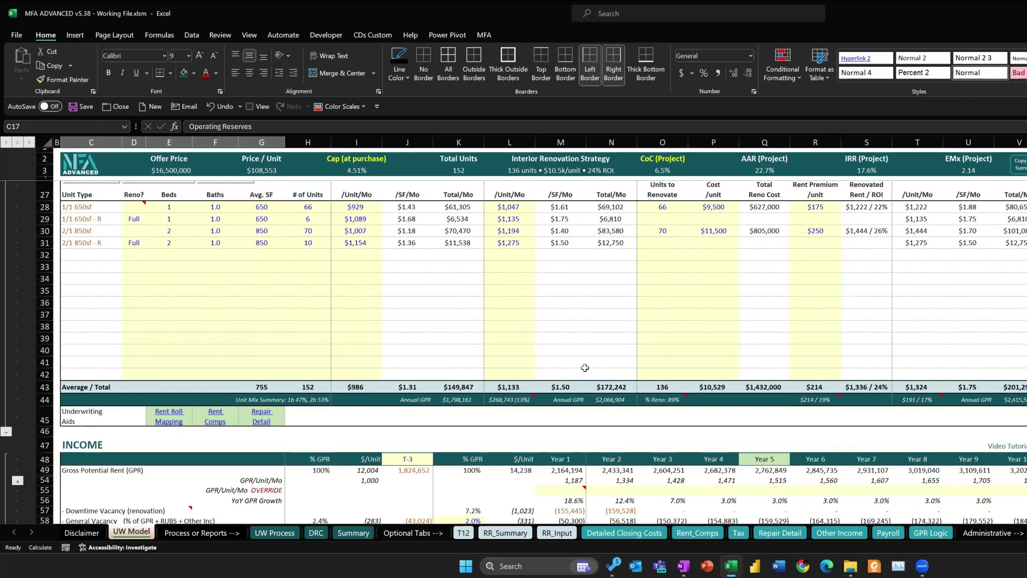
pyautogui.scroll(-6, 647, 330)
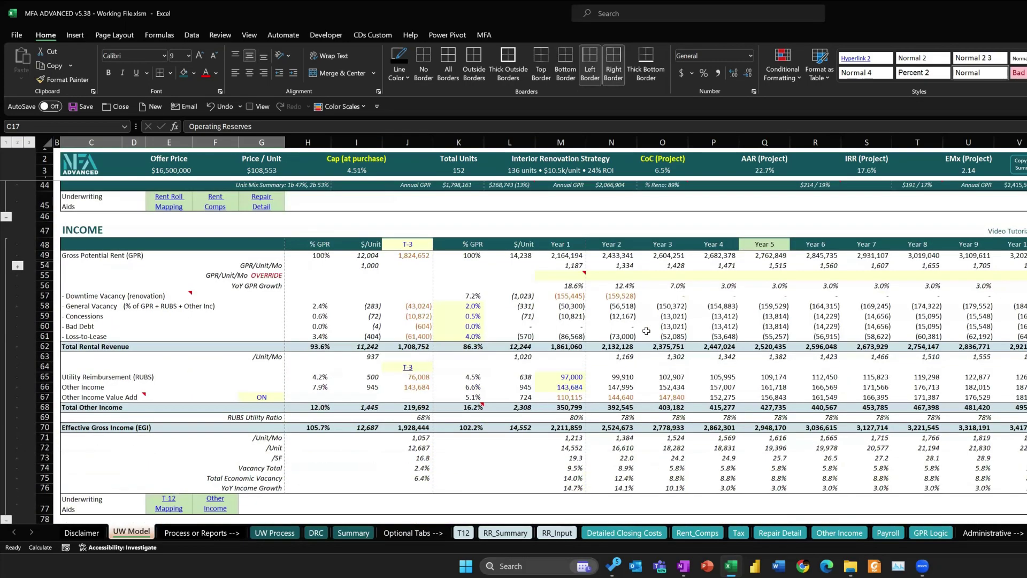